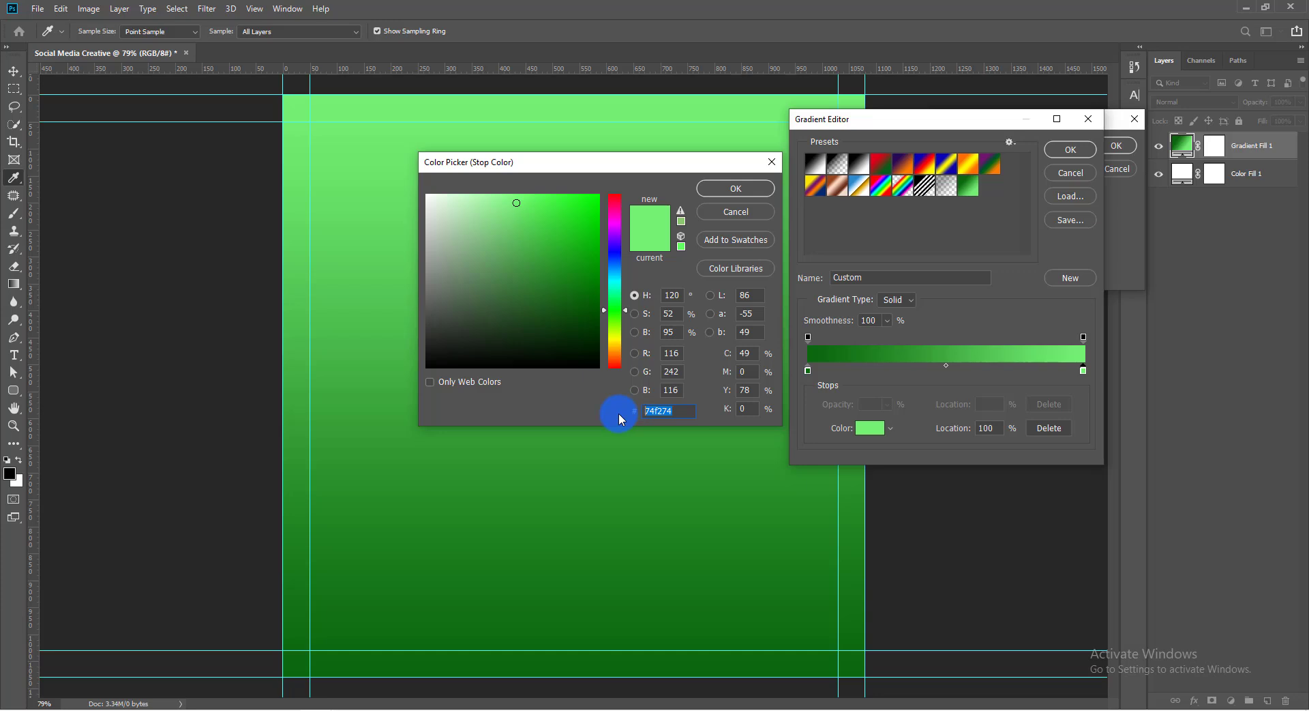
Apply the gradient fill with a 74f274 light green stop, a 120° angle and reversed direction, shifting it slightly up and left
click(743, 187)
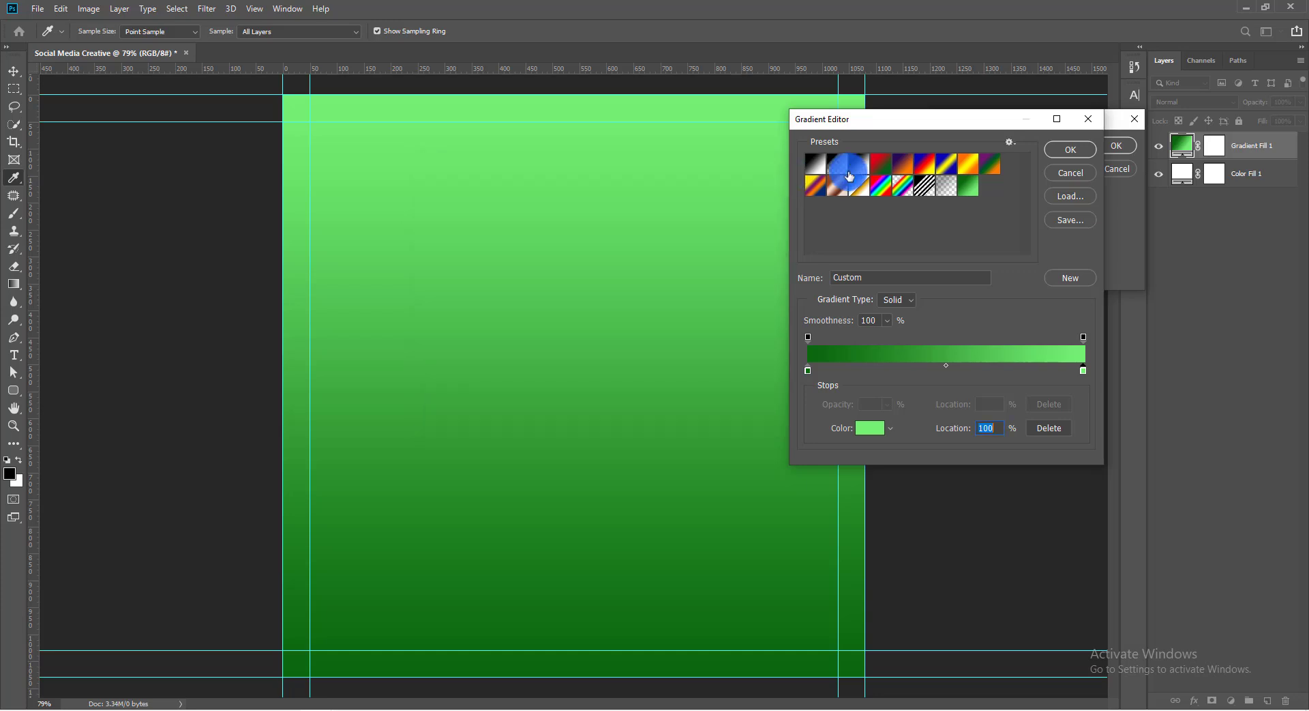
click(1071, 149)
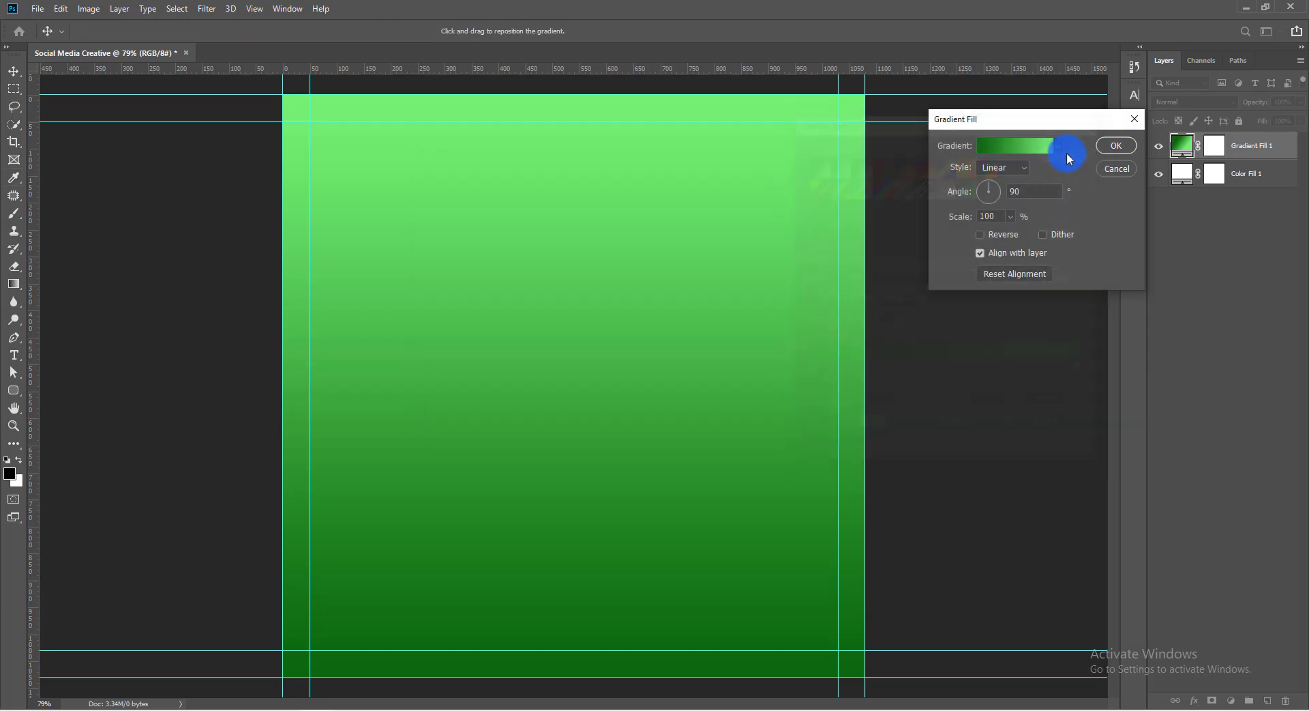
click(974, 196)
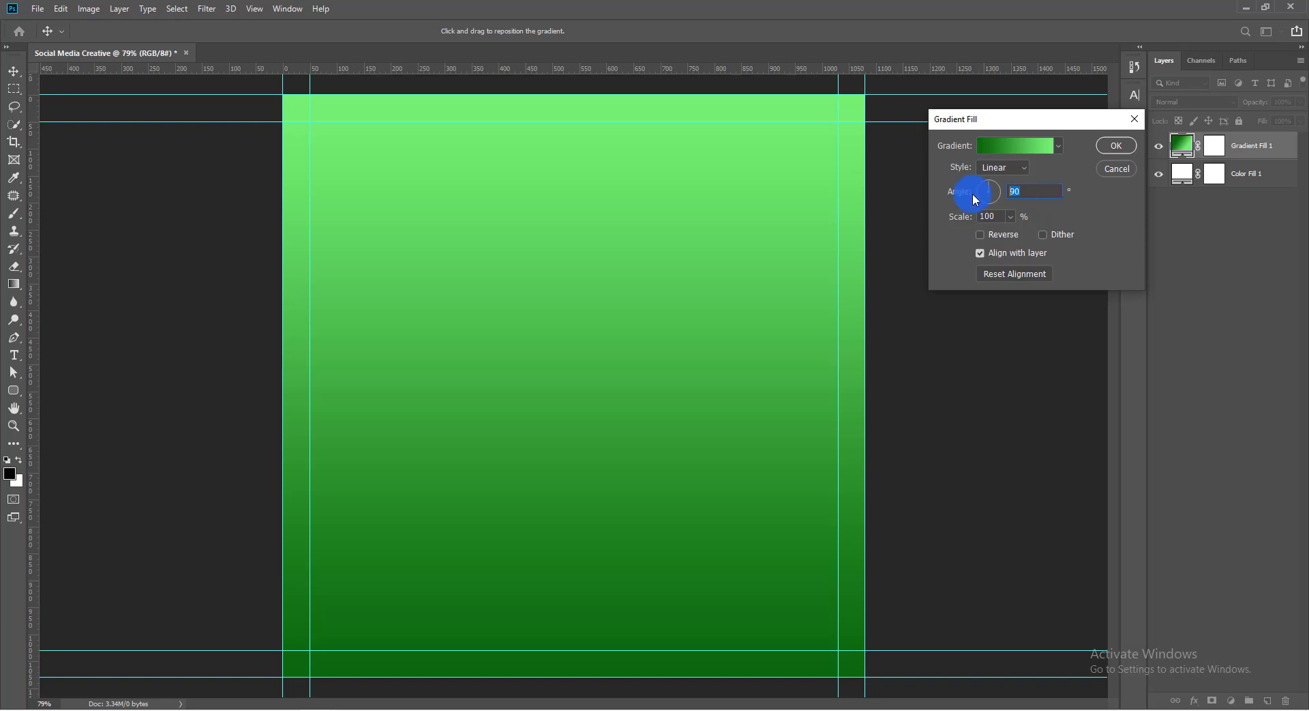
text(120)
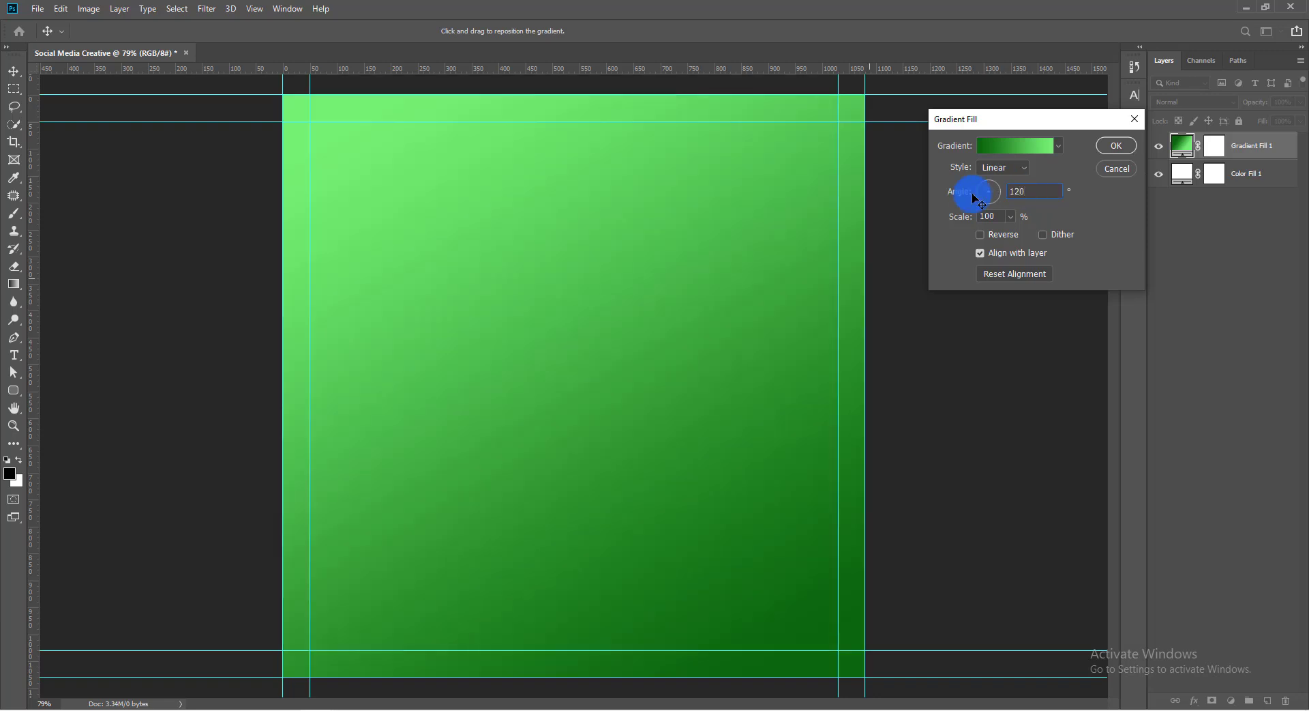
click(981, 223)
click(981, 235)
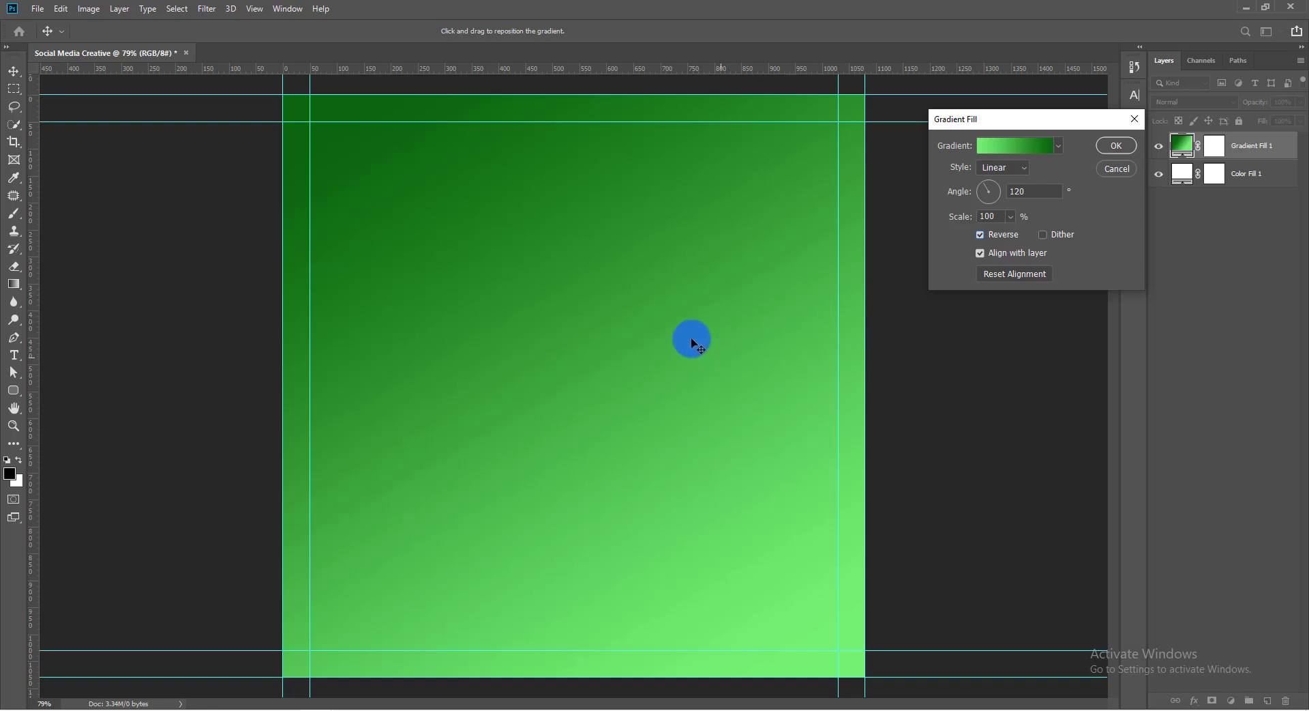
drag(691, 339, 651, 312)
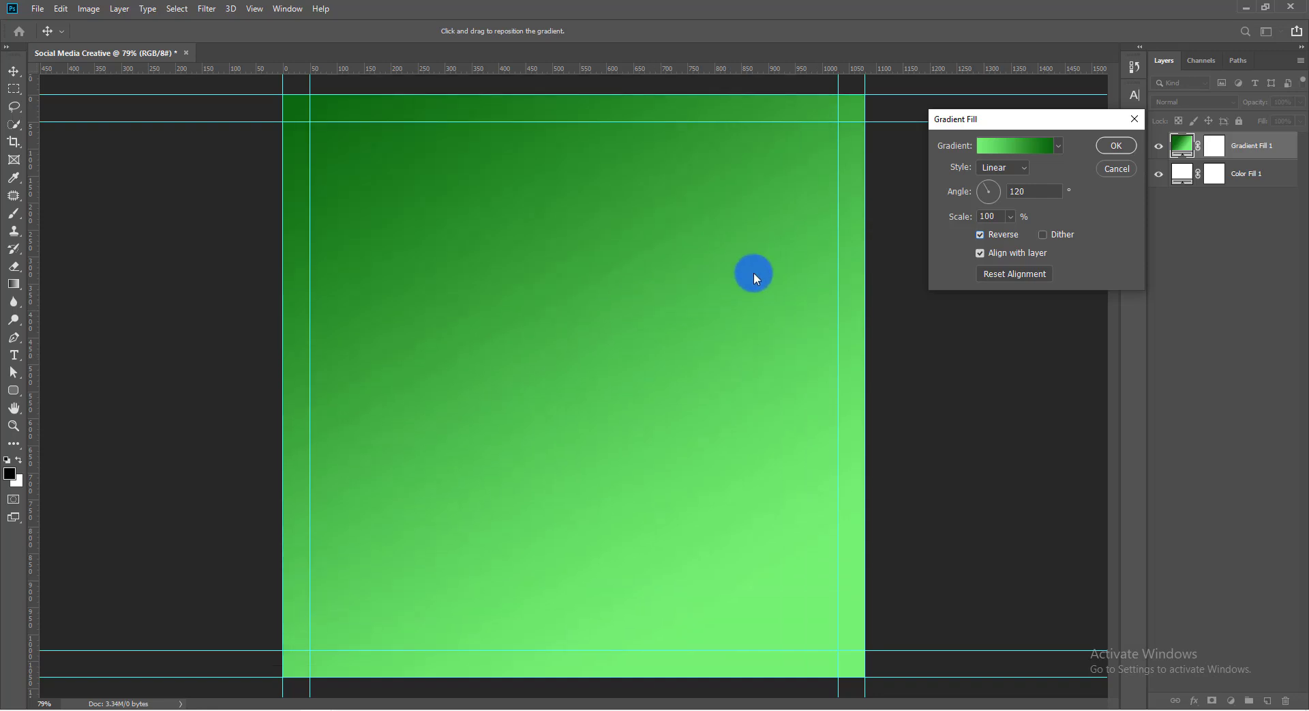
click(1114, 146)
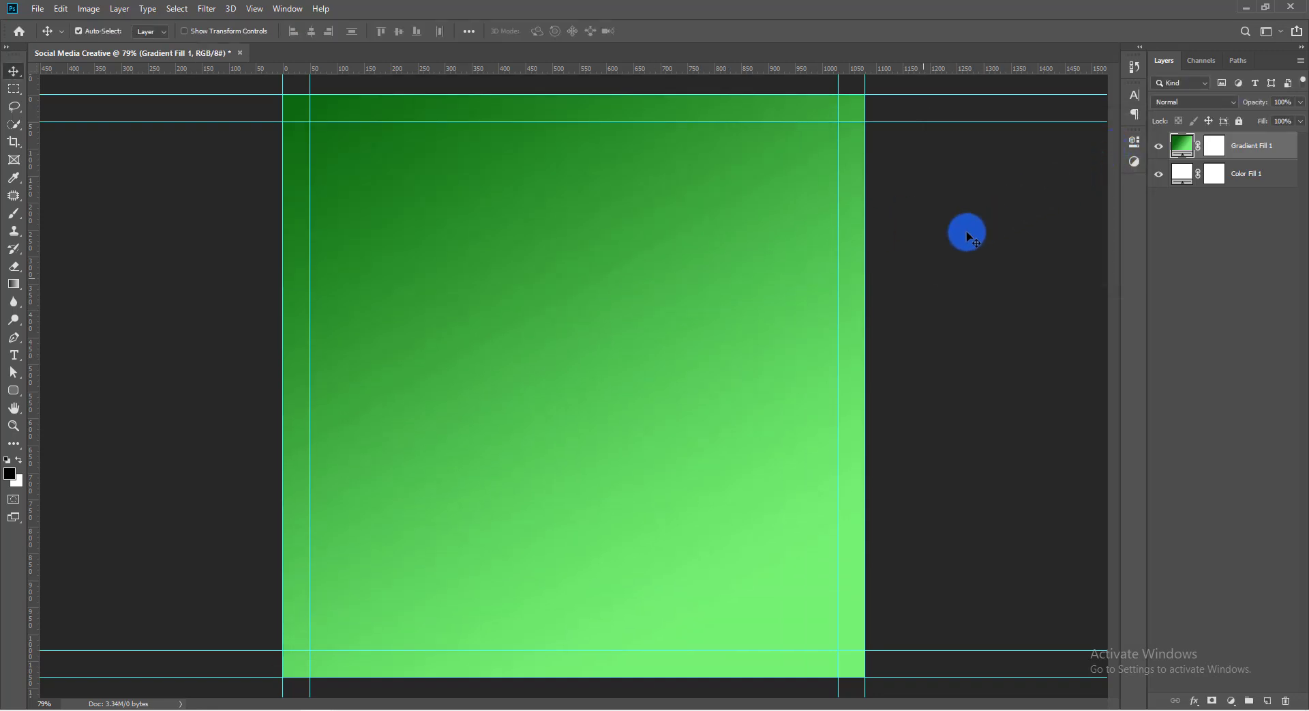
Delete the white Color Fill 1 layer
click(913, 263)
click(1246, 182)
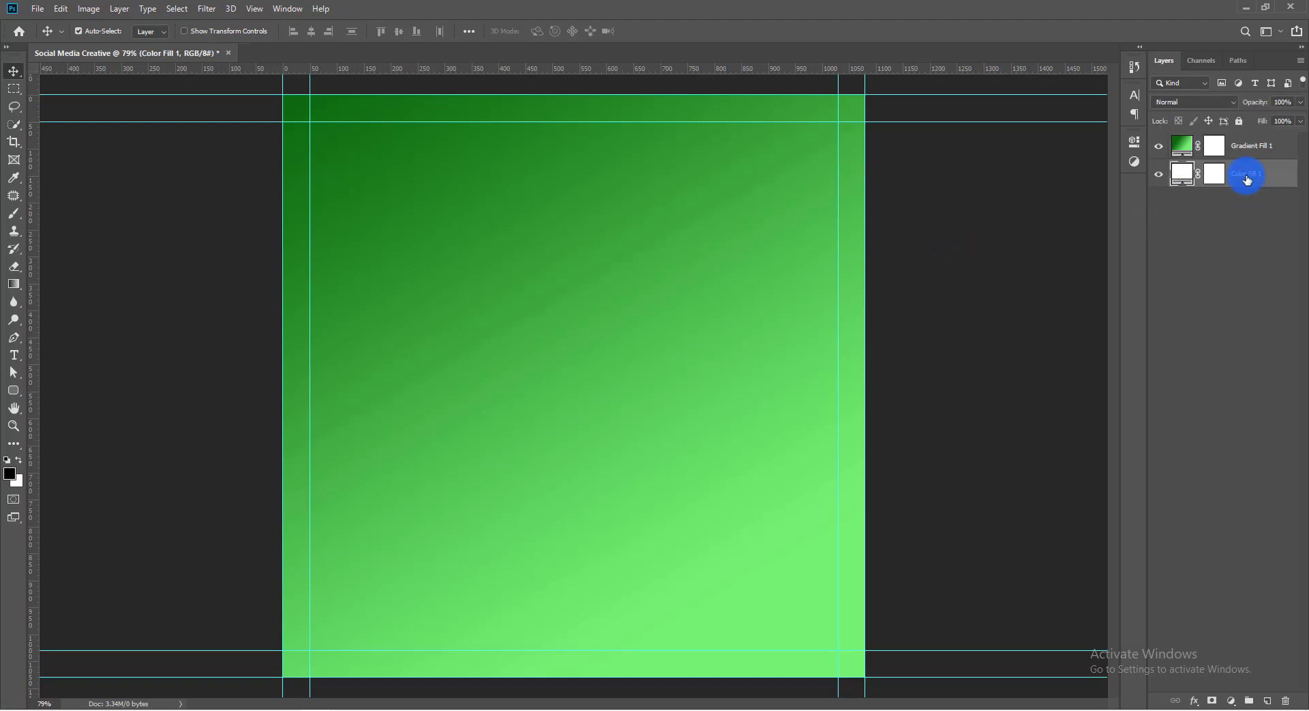
key(Delete)
Group the gradient fill layer, collapse the group and name it Background
key(ctrl+g)
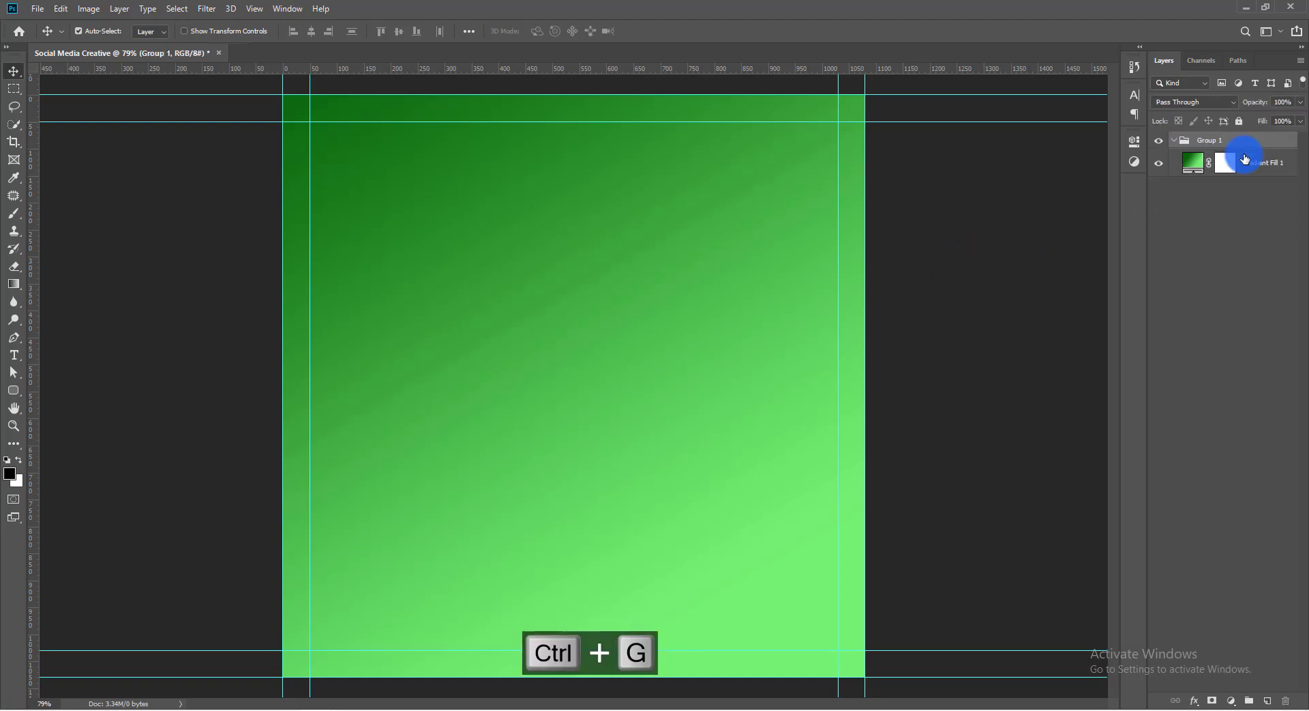
click(1175, 140)
double_click(1211, 140)
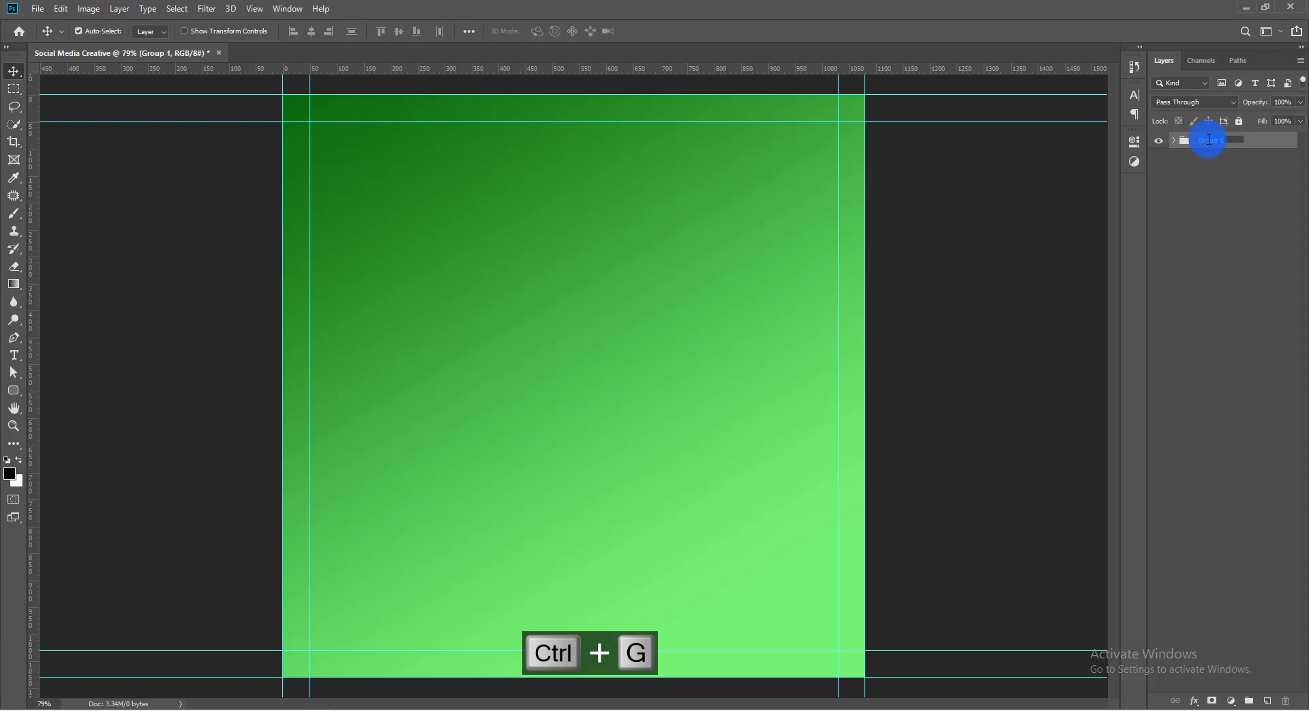
text(Background)
key(Return)
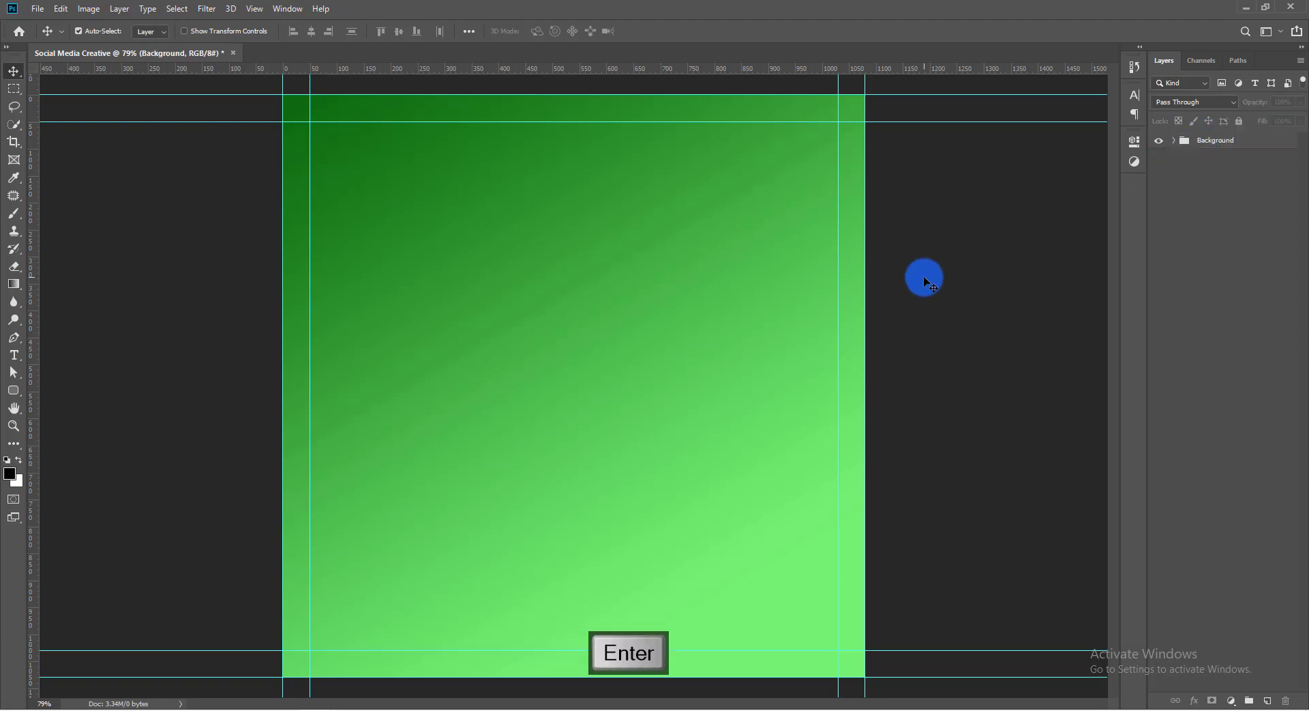
click(925, 279)
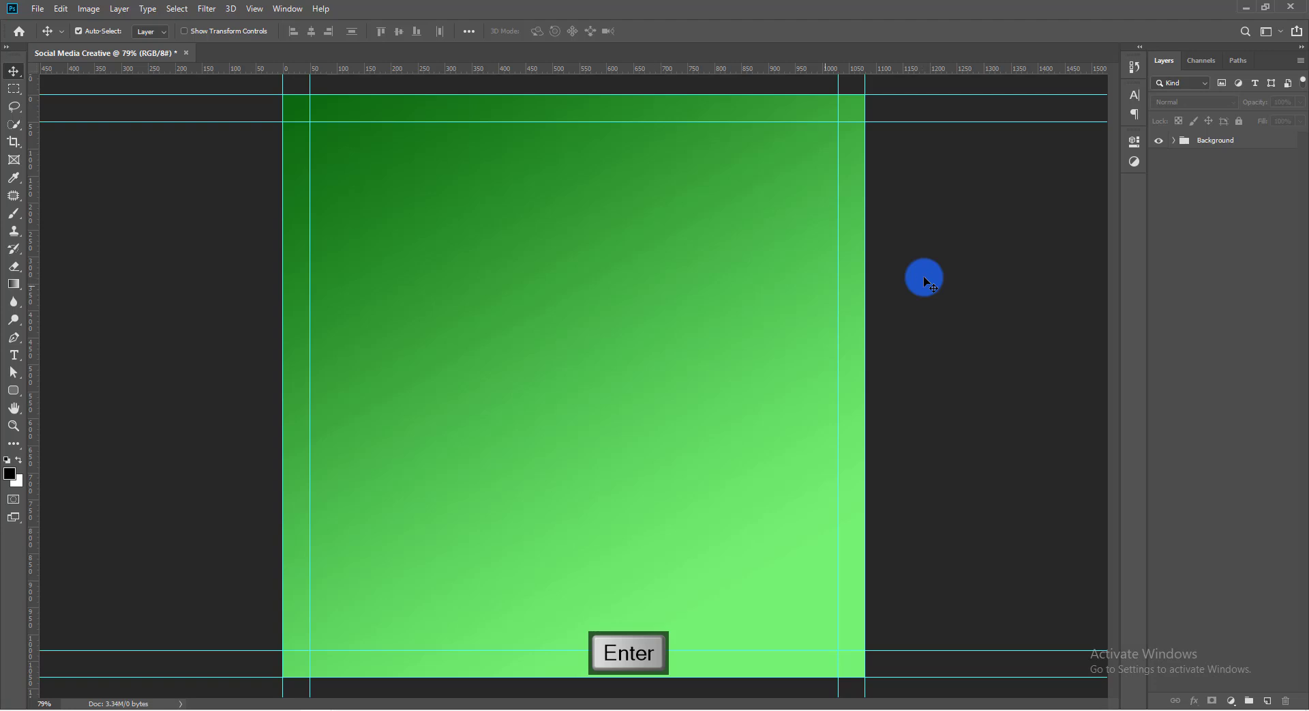
Place the phone mockup image PngItem_4787205 as an embedded file and rename its layer Phone
click(38, 8)
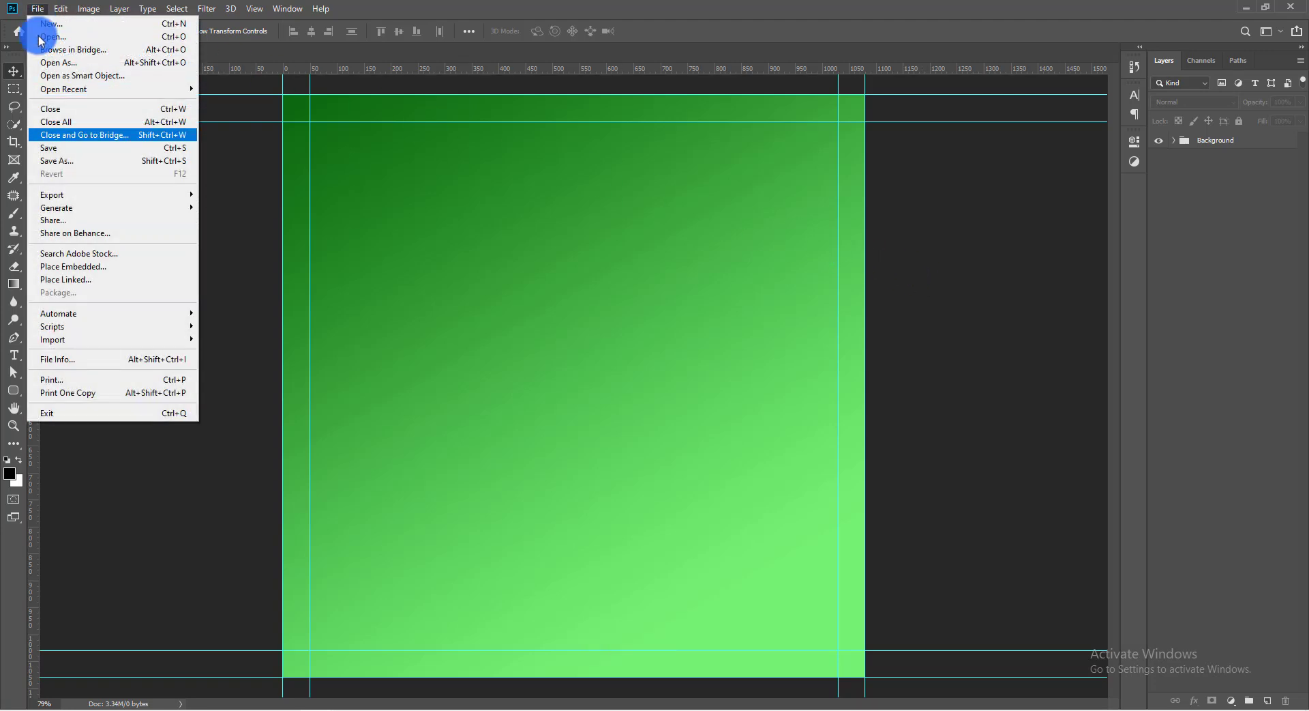
click(73, 266)
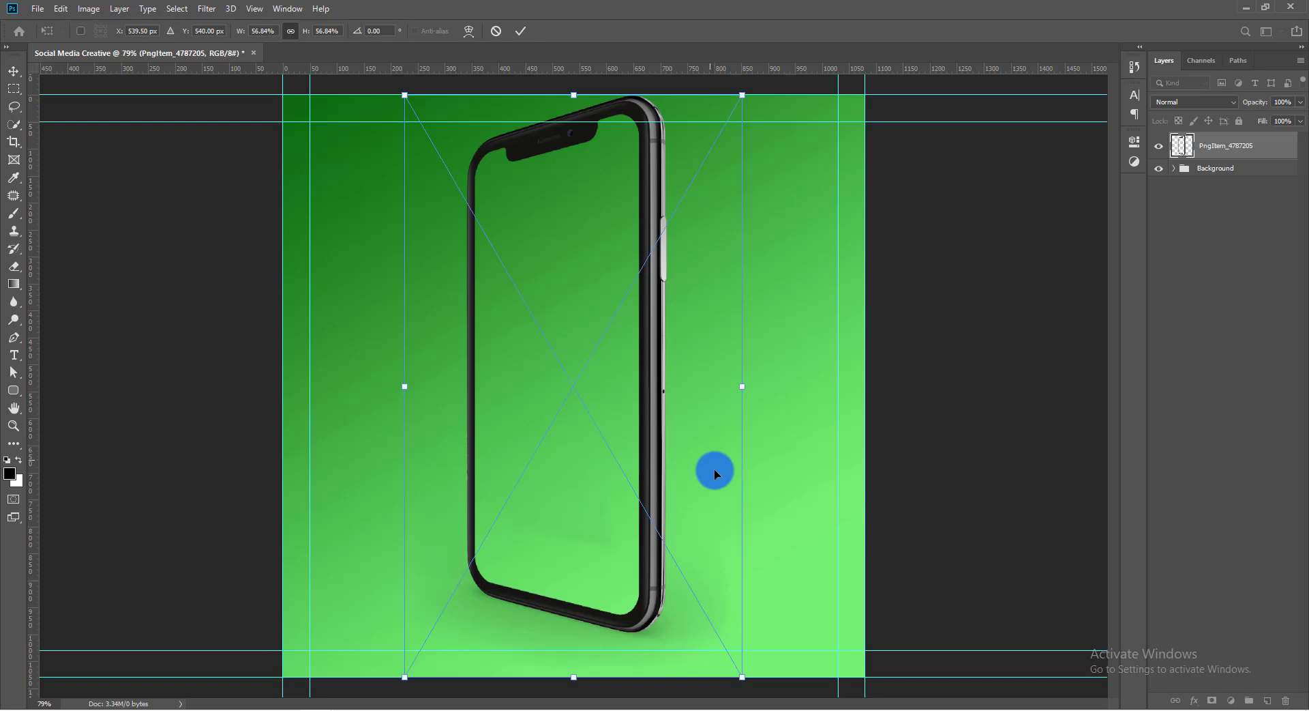
click(520, 31)
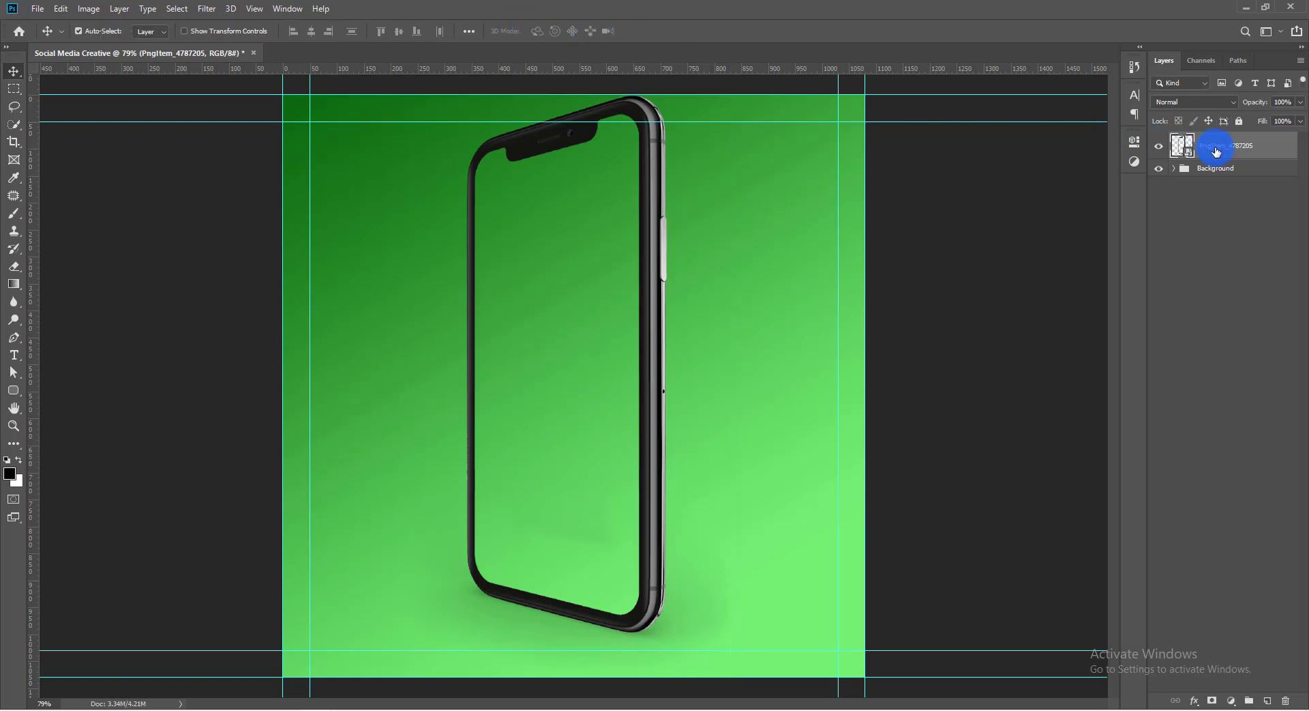
double_click(1216, 152)
text(Phone)
key(Return)
Convert the Phone layer to a smart object, then scale the phone down and move it into the right half of the canvas
right_click(1245, 157)
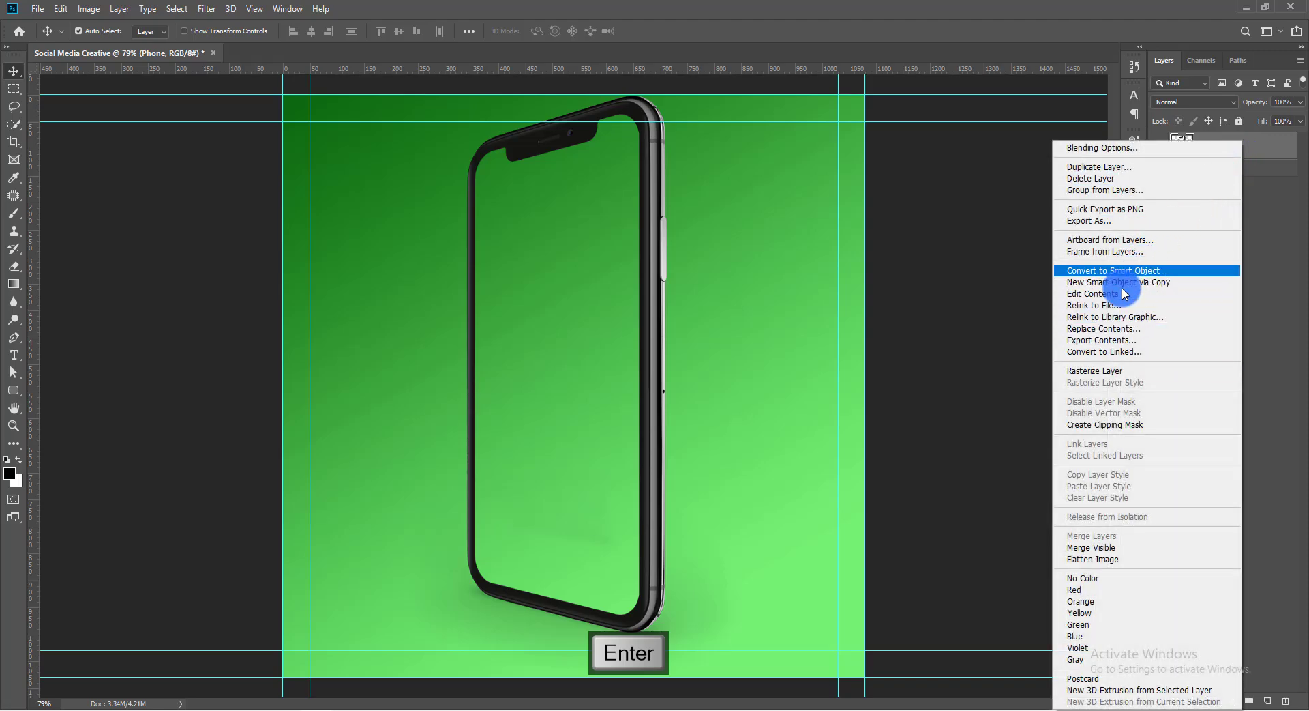
click(1168, 270)
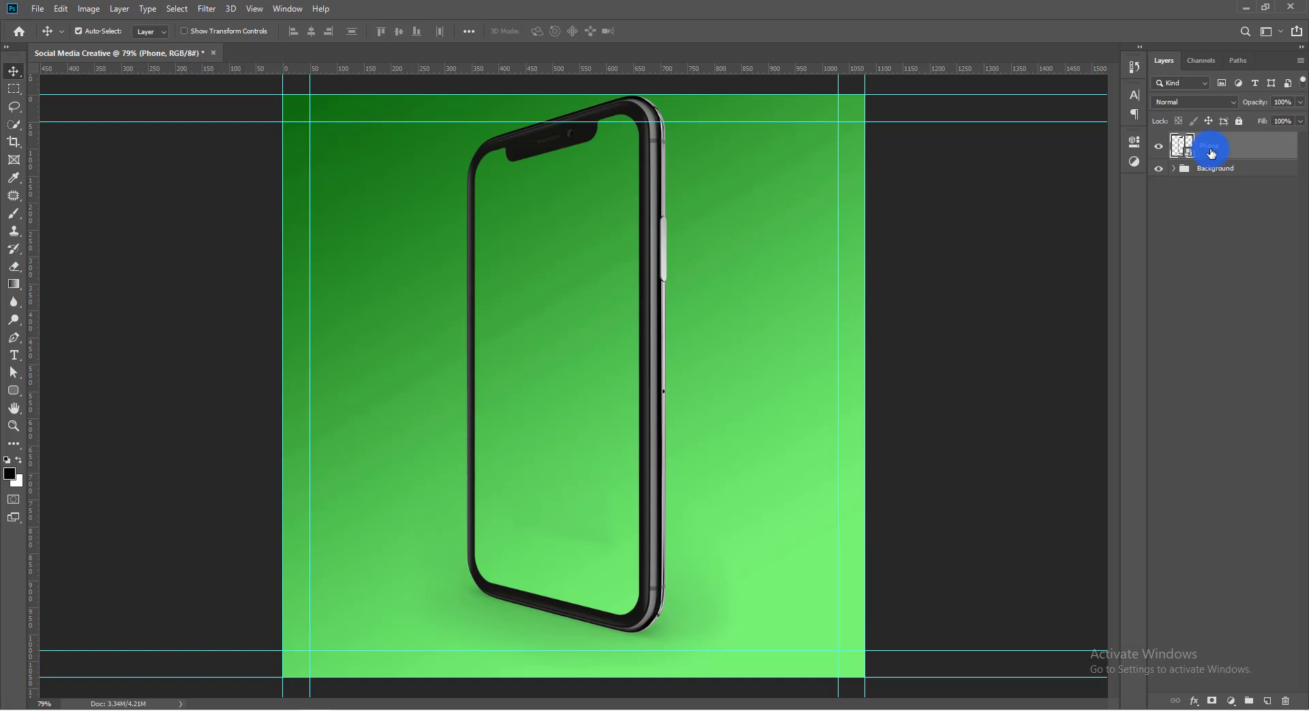
key(ctrl+t)
mouse_move(743, 385)
mouse_down()
mouse_move(693, 380)
mouse_move(652, 407)
mouse_move(684, 407)
mouse_move(724, 380)
mouse_up()
key(Return)
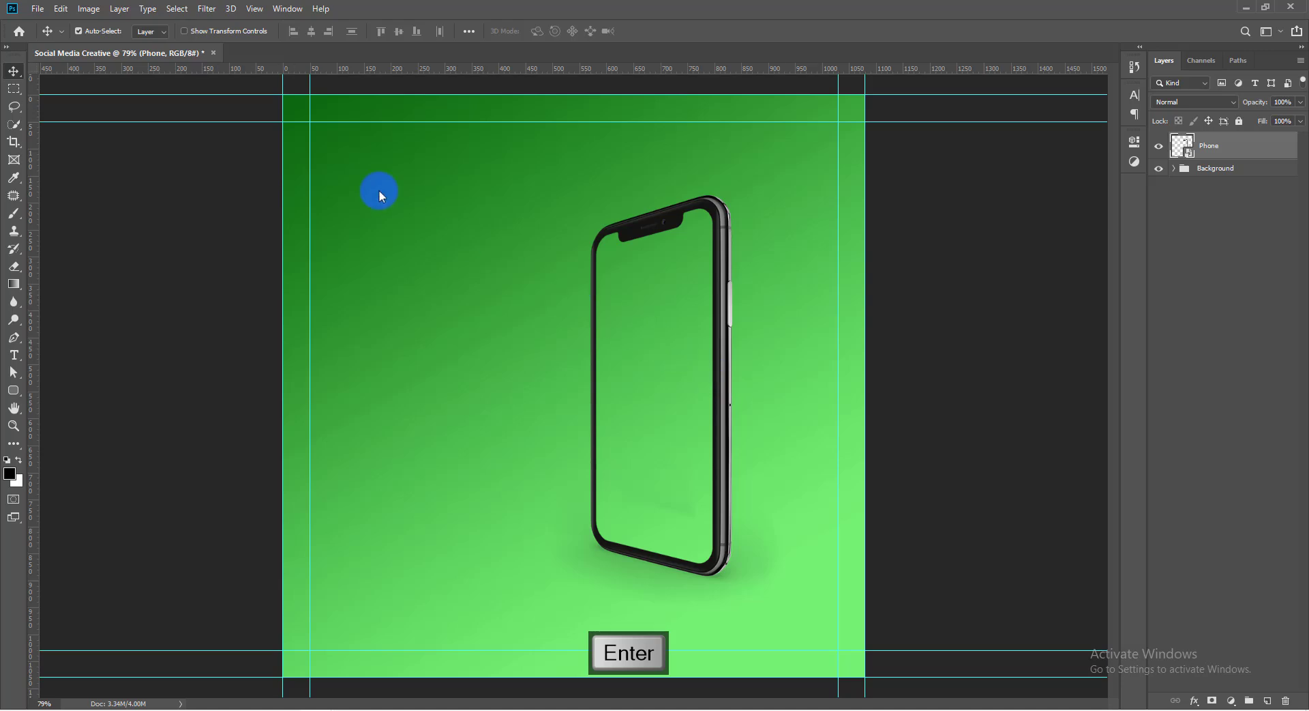
Place the delivery man image as an embedded file and flip it horizontally
click(36, 8)
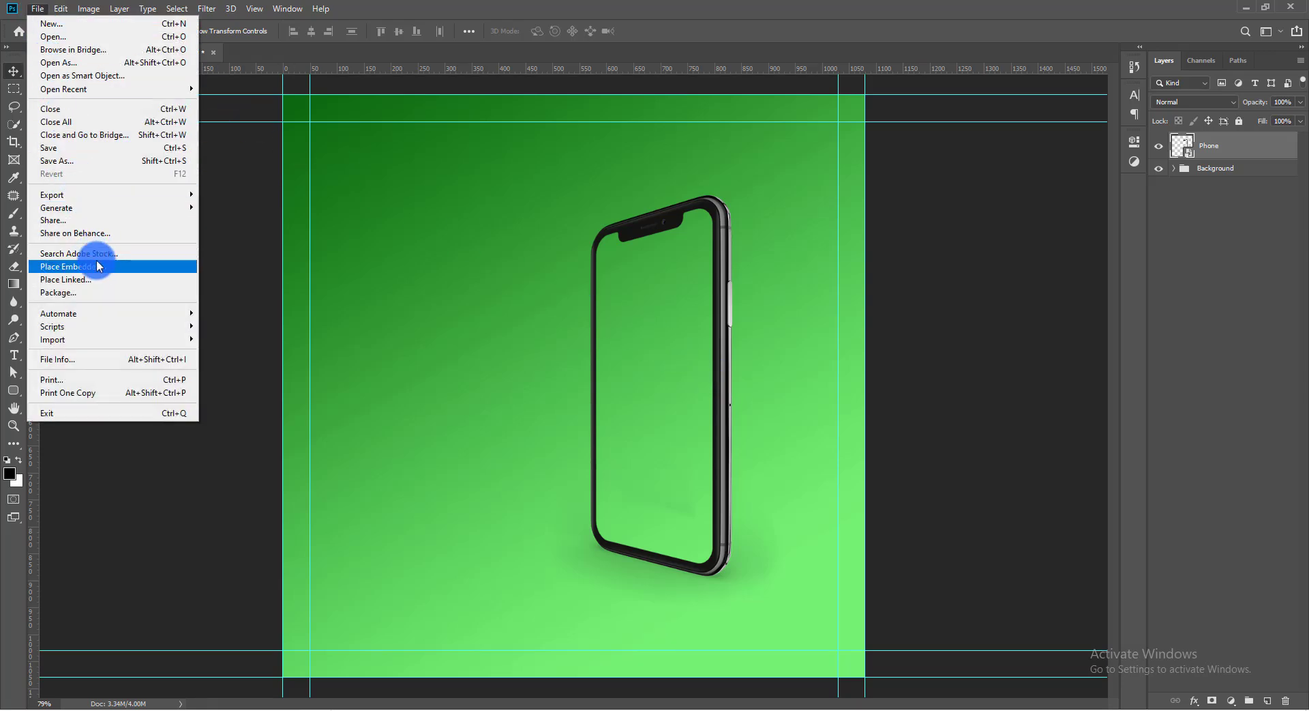
click(73, 266)
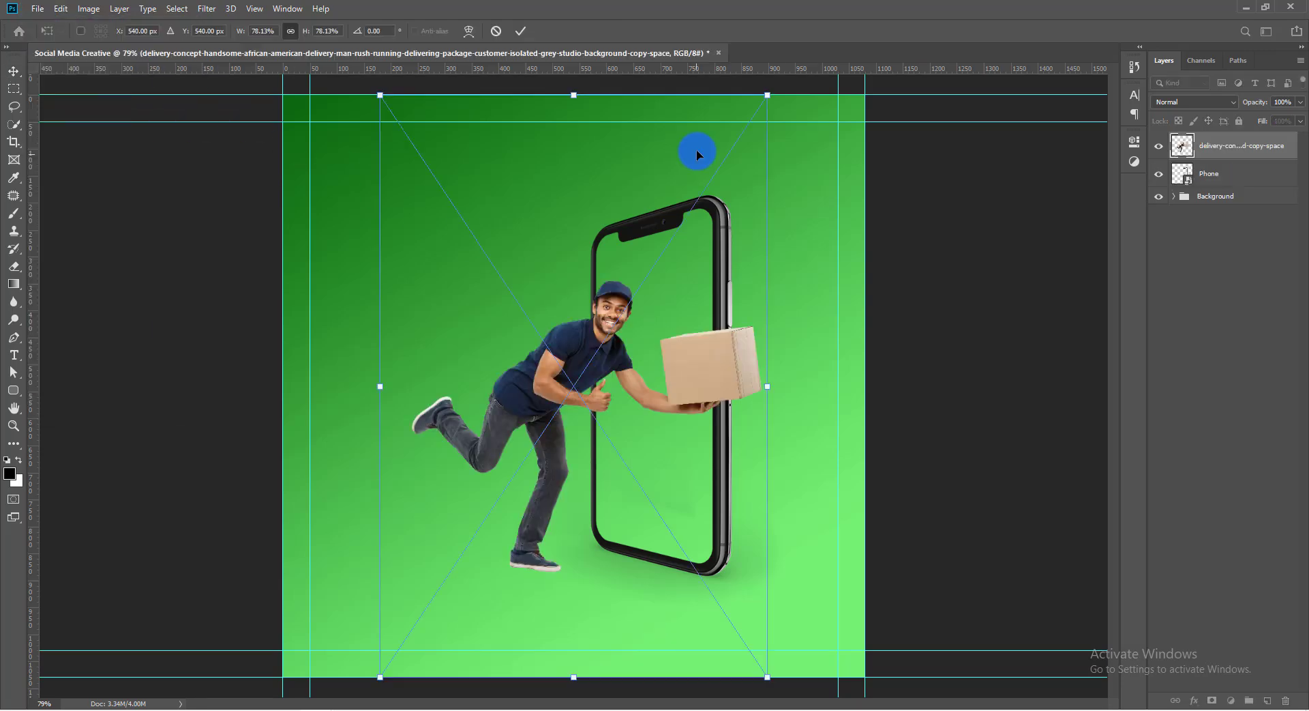
right_click(661, 333)
click(709, 494)
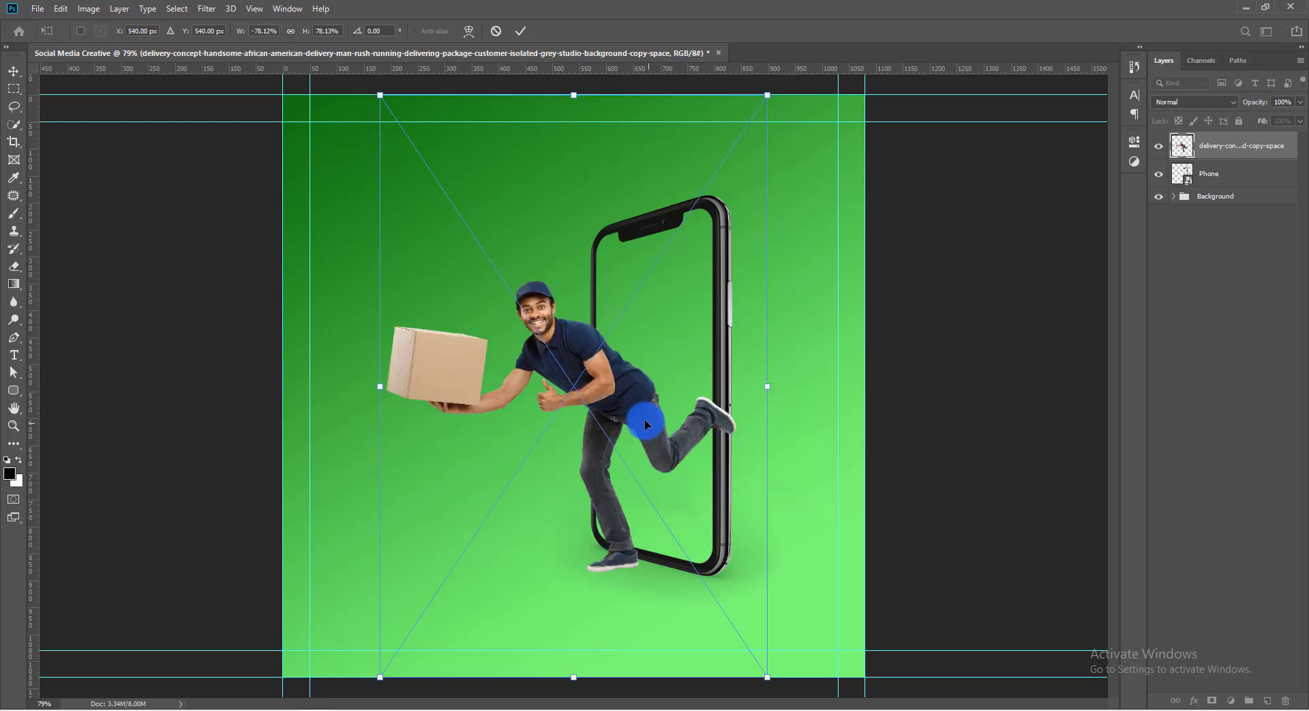
Scale the delivery man to about 82% and position him leaning out of the phone screen with one foot inside the frame
drag(644, 419, 689, 391)
drag(815, 192, 826, 190)
drag(673, 396, 693, 390)
key(Right)
key(Right)
key(Right)
key(Right)
key(Right)
key(Right)
key(Right)
key(Right)
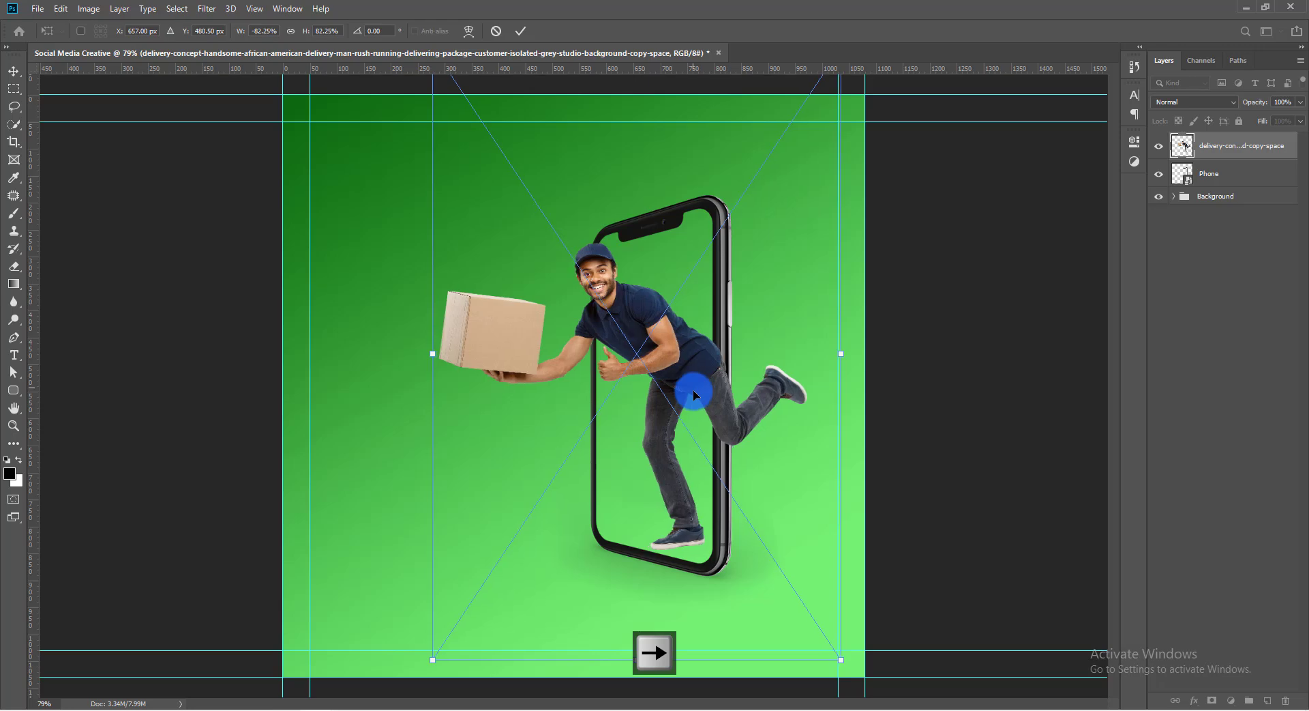
key(Return)
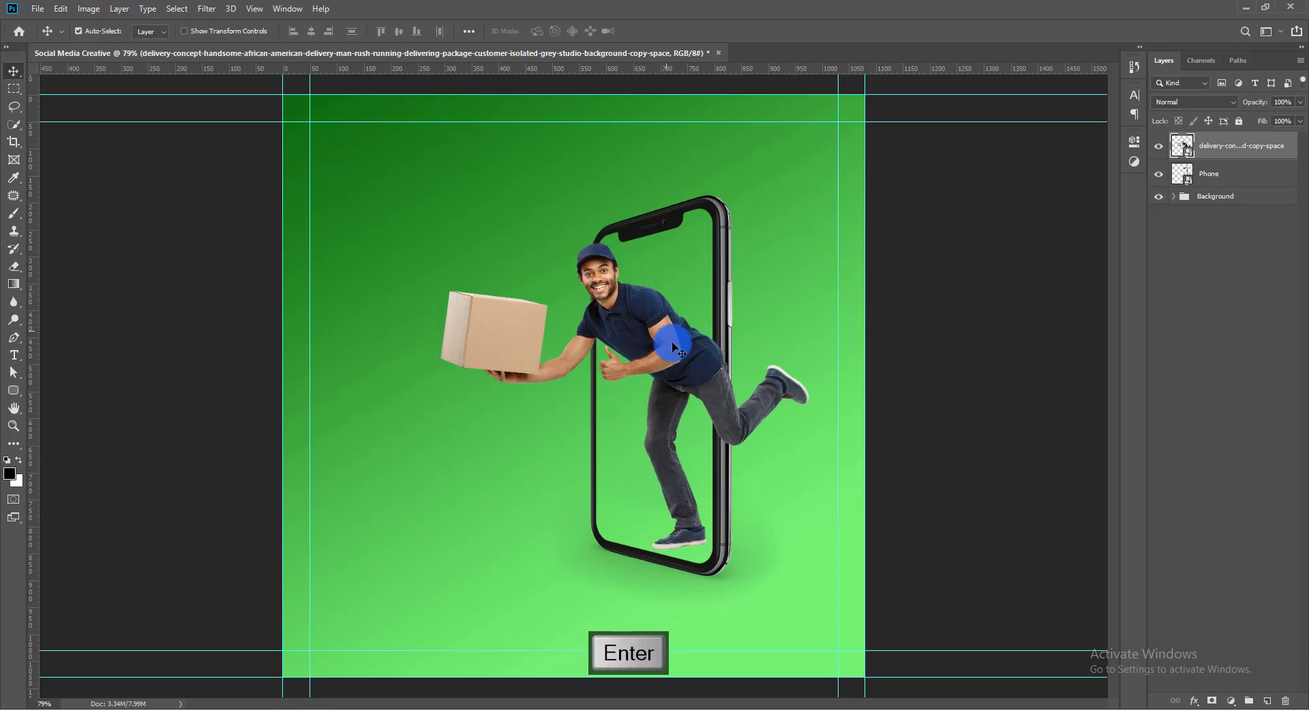
Convert the delivery man layer to a smart object and rename it Model
right_click(1229, 150)
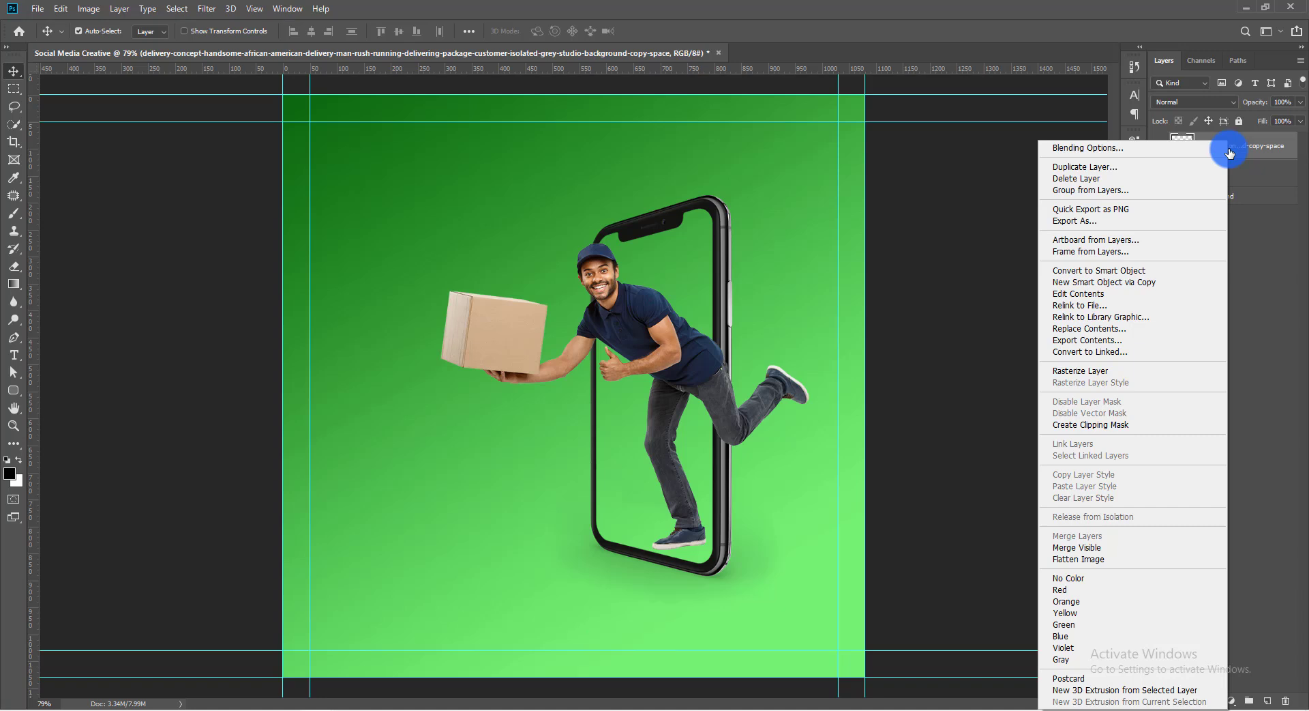
click(1134, 270)
double_click(1216, 146)
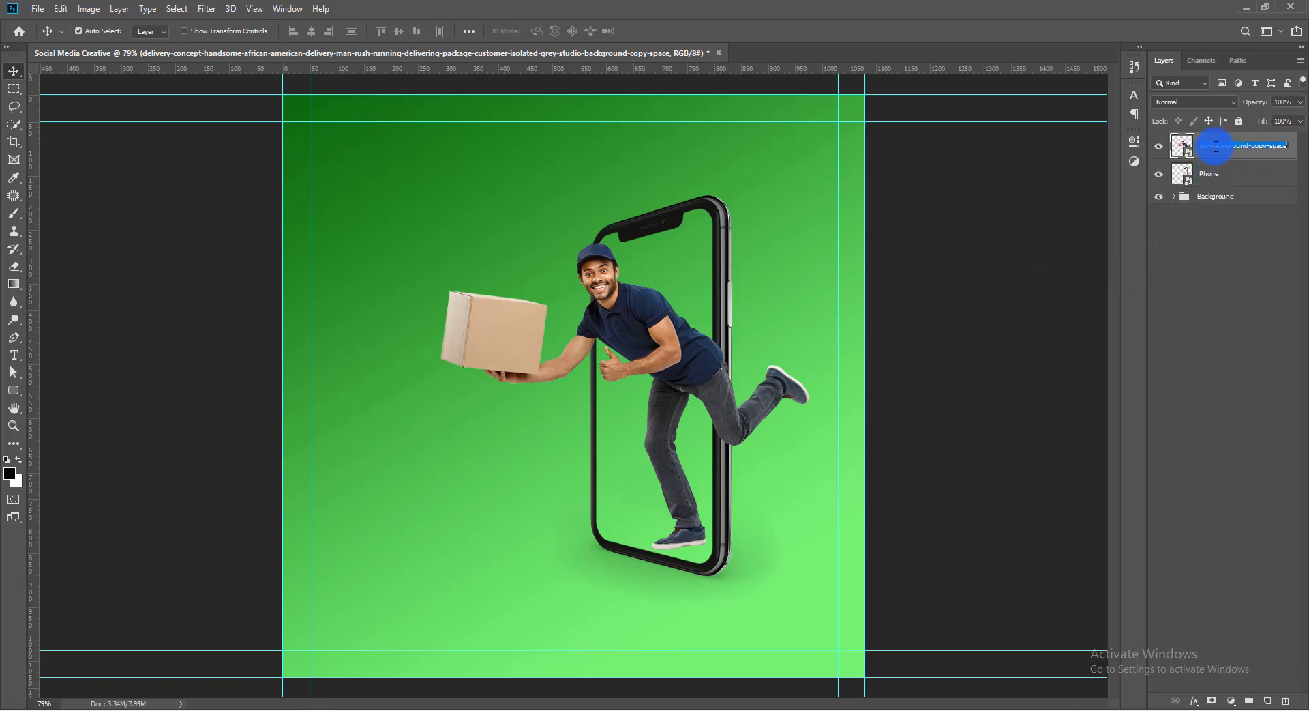
key(Return)
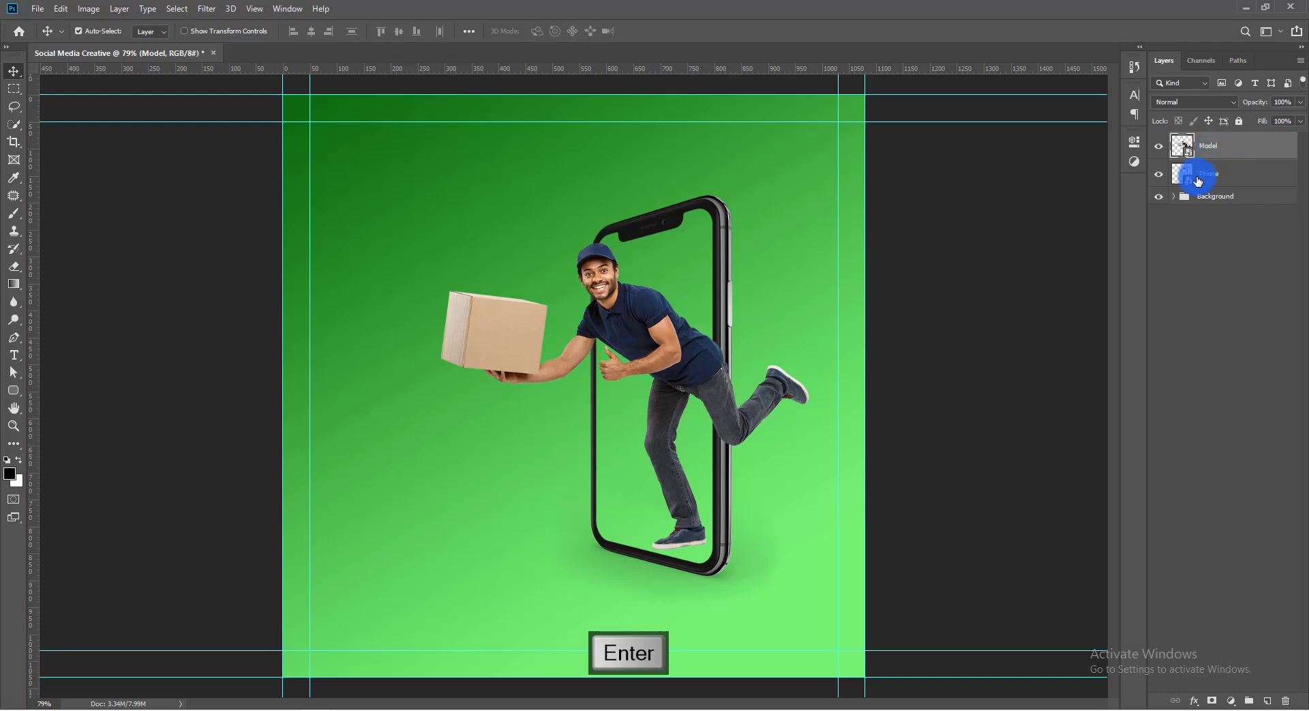
key(ctrl+t)
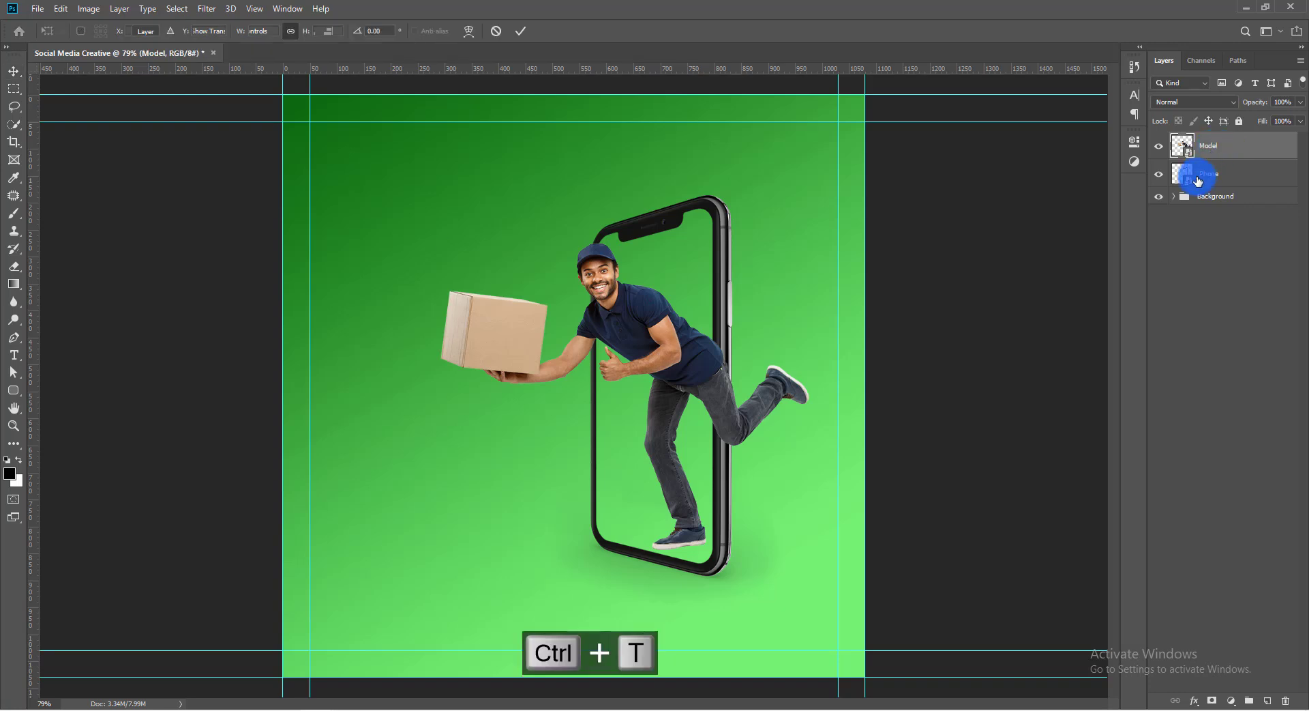
key(Return)
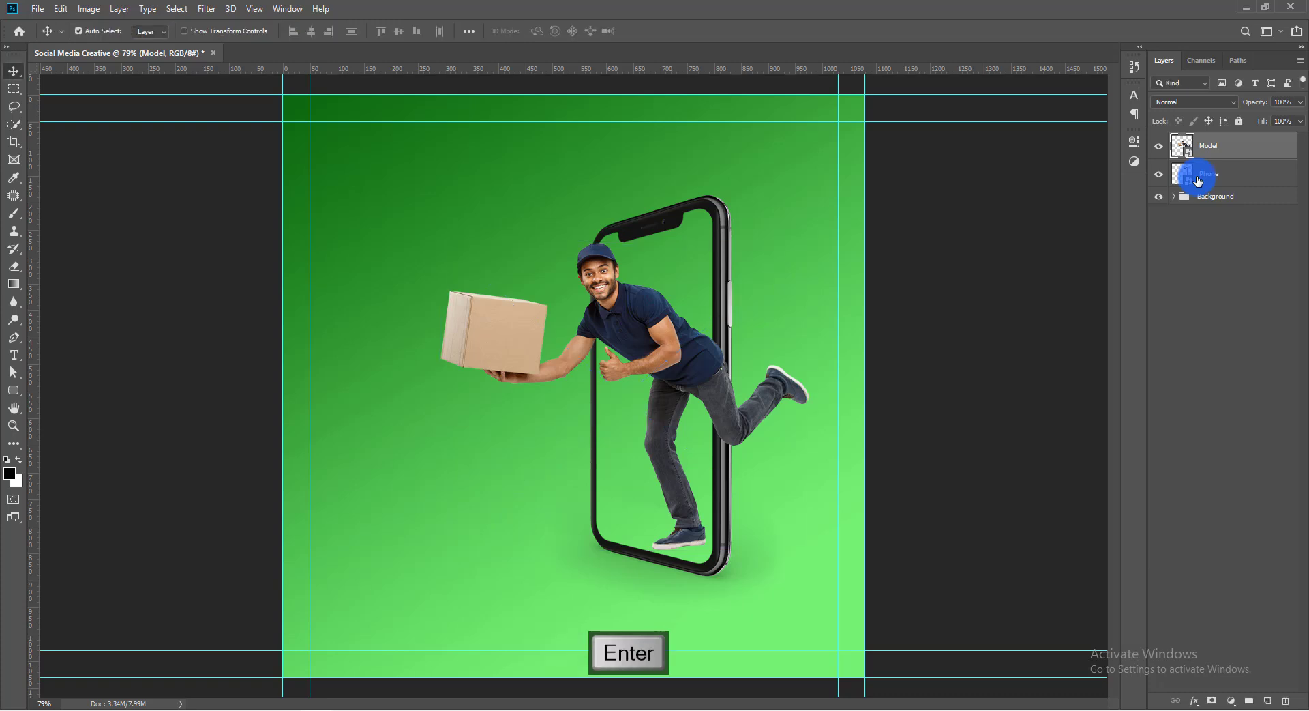
click(1211, 180)
Add a layer mask to the Model layer and load the Phone layer's outline as a selection
click(1219, 145)
click(1212, 702)
click(1214, 176)
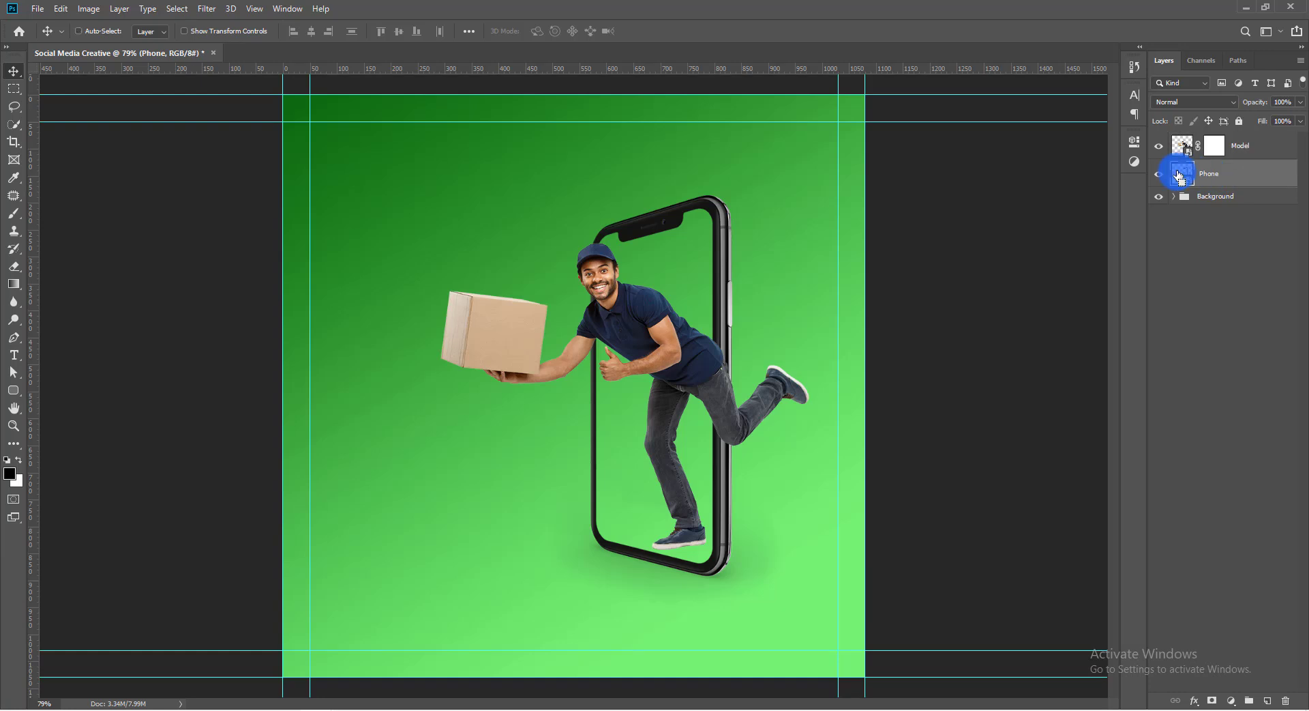
ctrl+click(1180, 175)
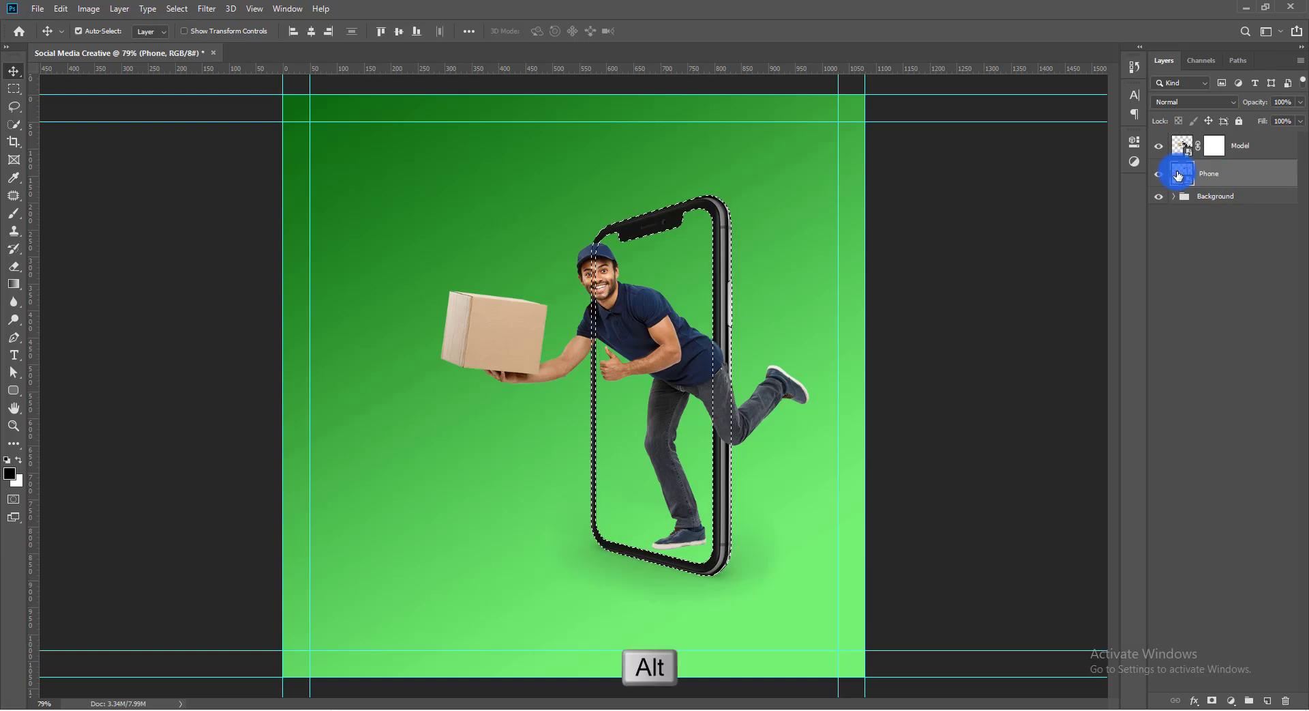
Paint black on the Model mask to hide the man's hip and leg where they overlap the phone's right frame
click(1213, 146)
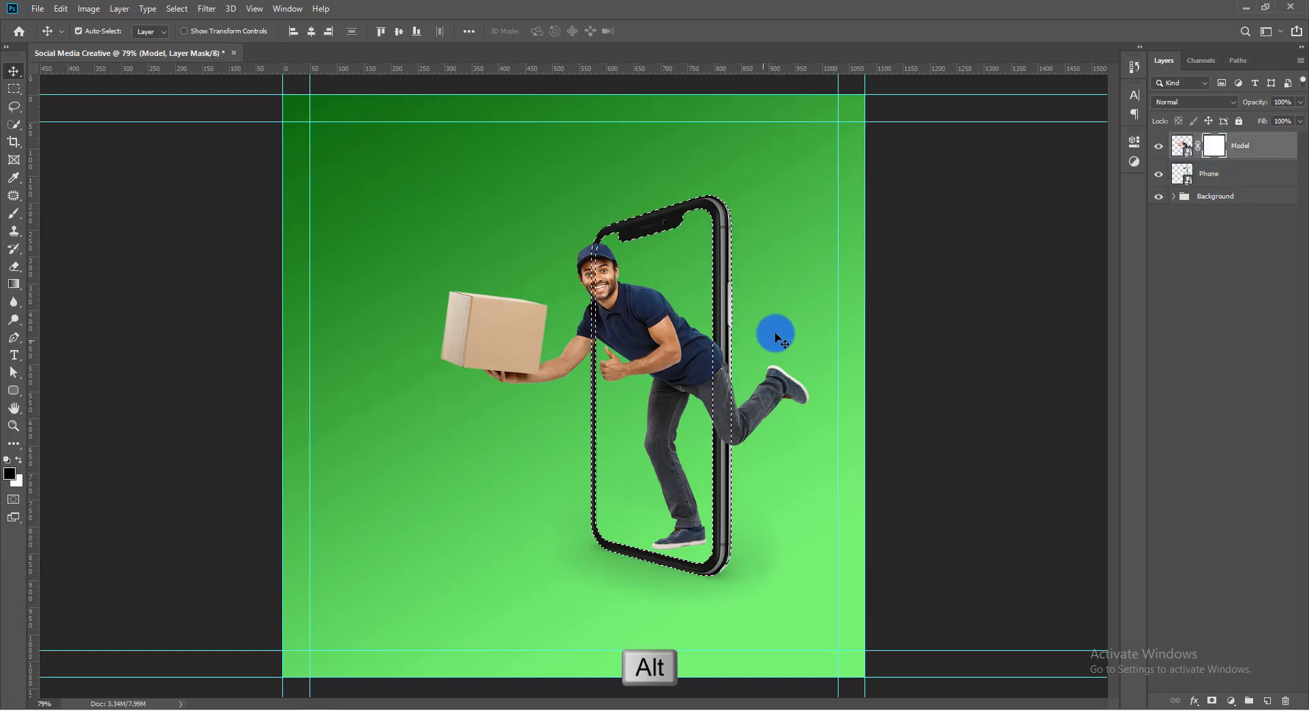
key(b)
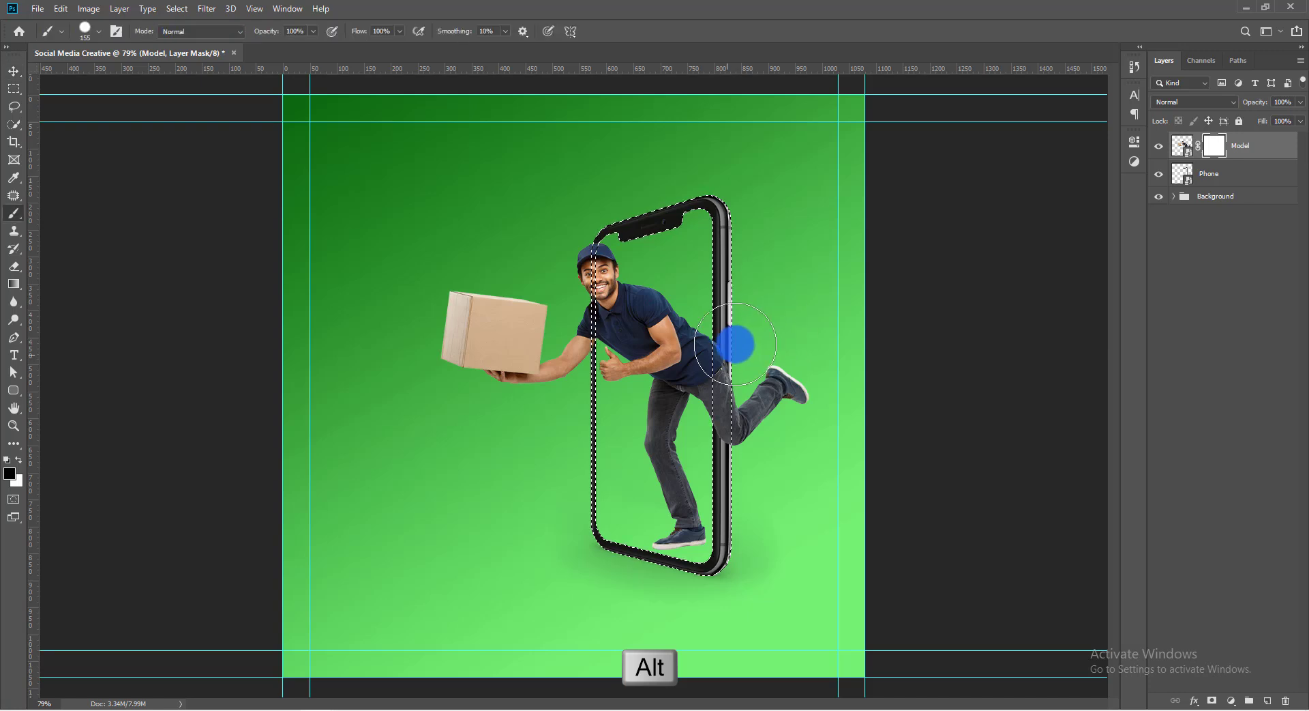
mouse_move(736, 344)
mouse_down()
mouse_move(725, 328)
mouse_move(727, 457)
mouse_move(732, 272)
mouse_up()
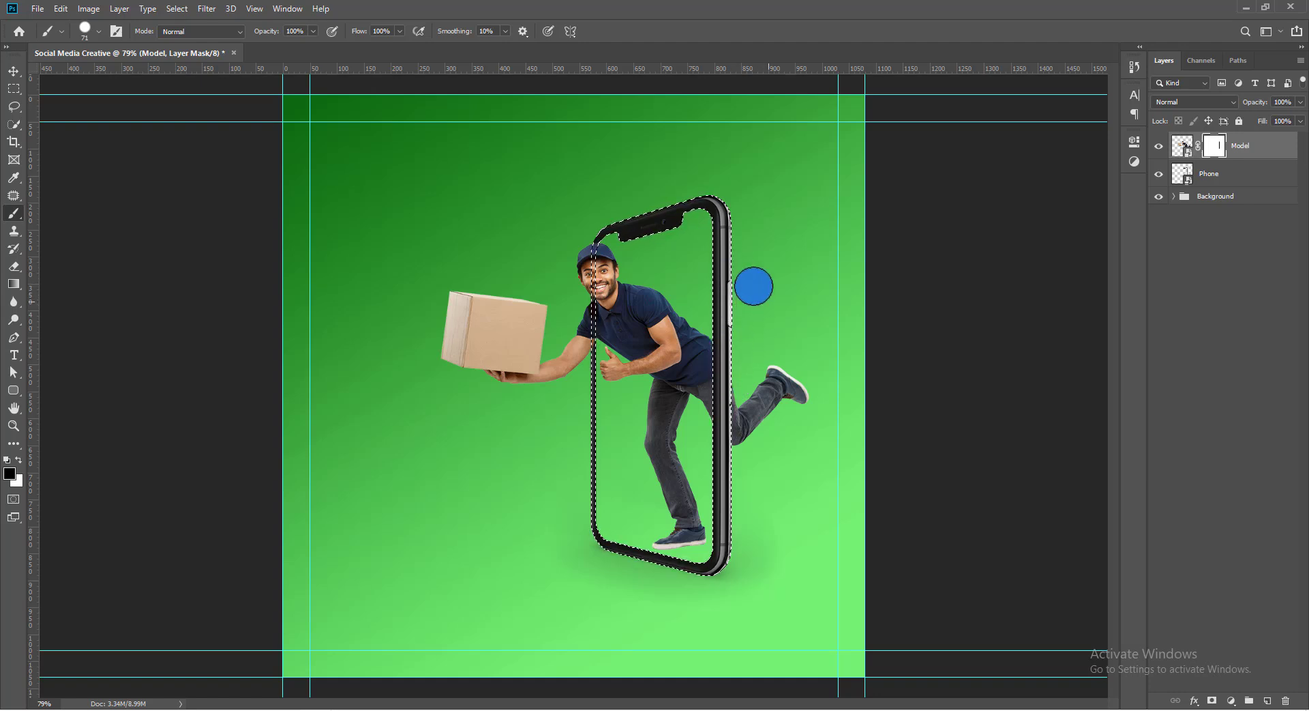
Invert the selection and paint the Model mask black over the raised leg outside the phone's right edge
key(ctrl+shift+i)
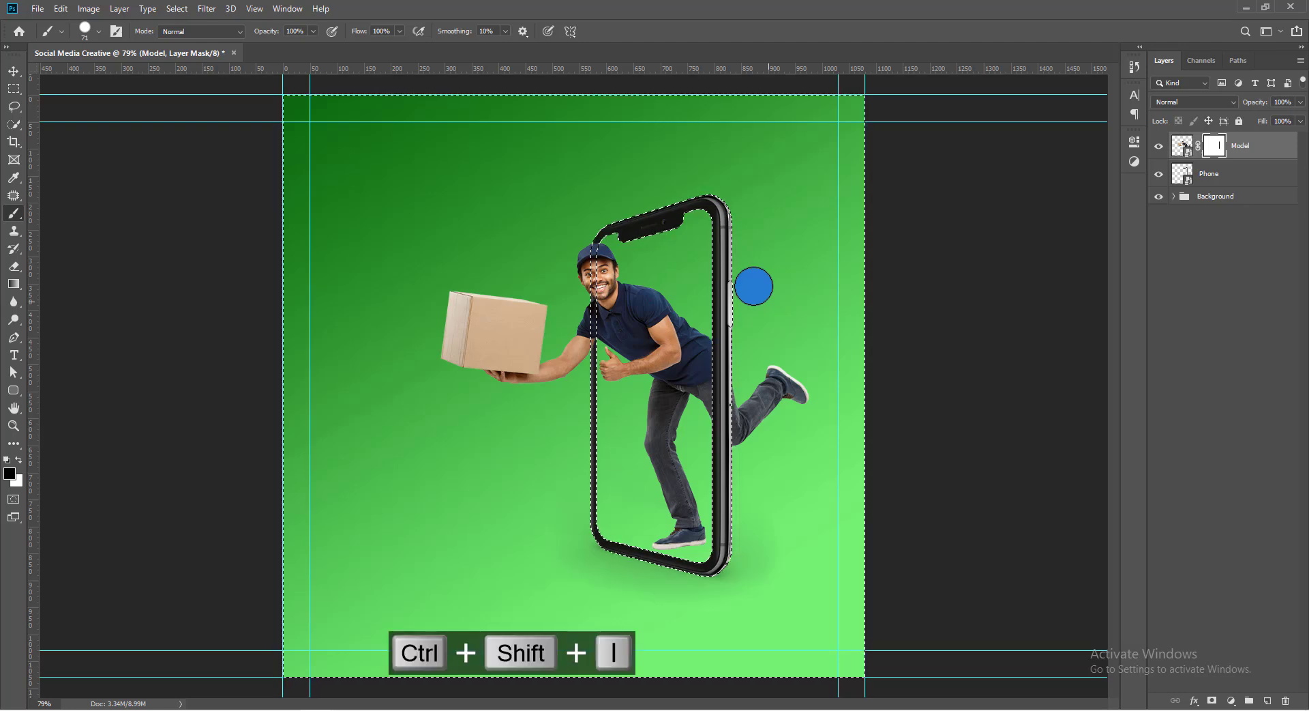
mouse_move(748, 331)
mouse_down()
mouse_move(731, 375)
mouse_move(736, 439)
mouse_move(766, 386)
mouse_move(781, 396)
mouse_up()
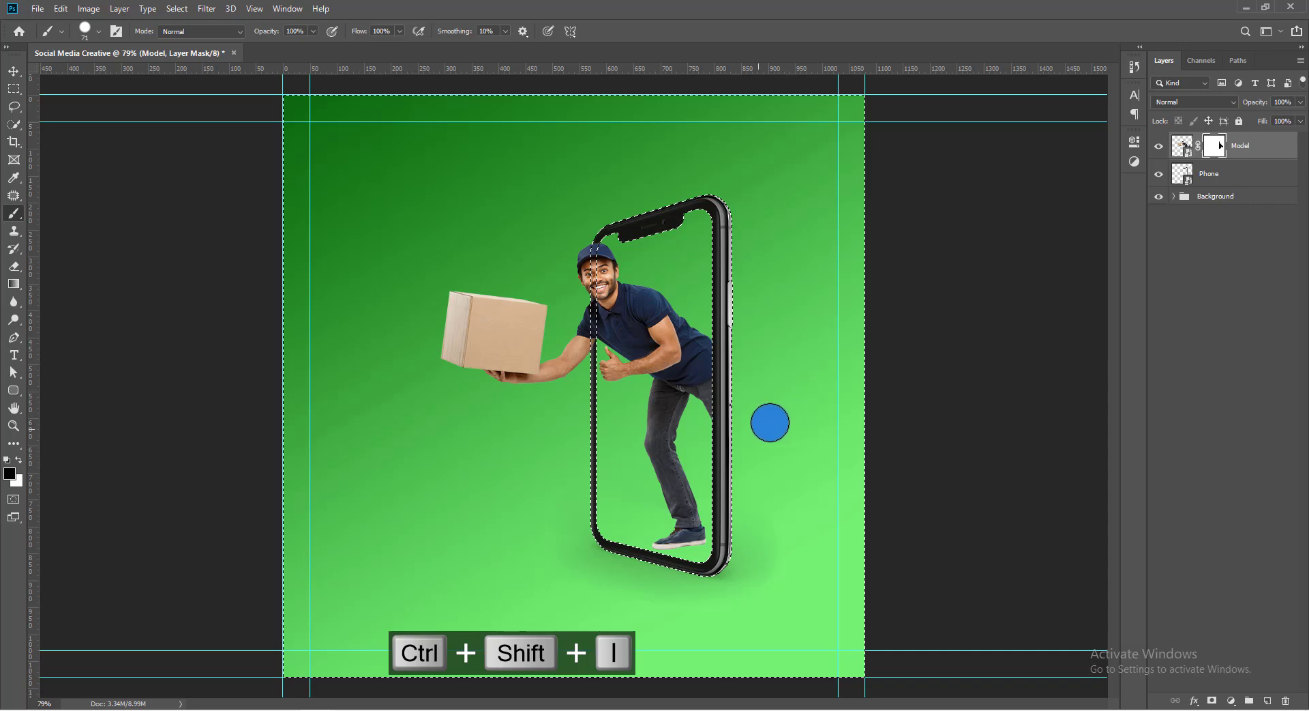
Clear the selection and open the contents of the Phone smart object for editing
key(ctrl+d)
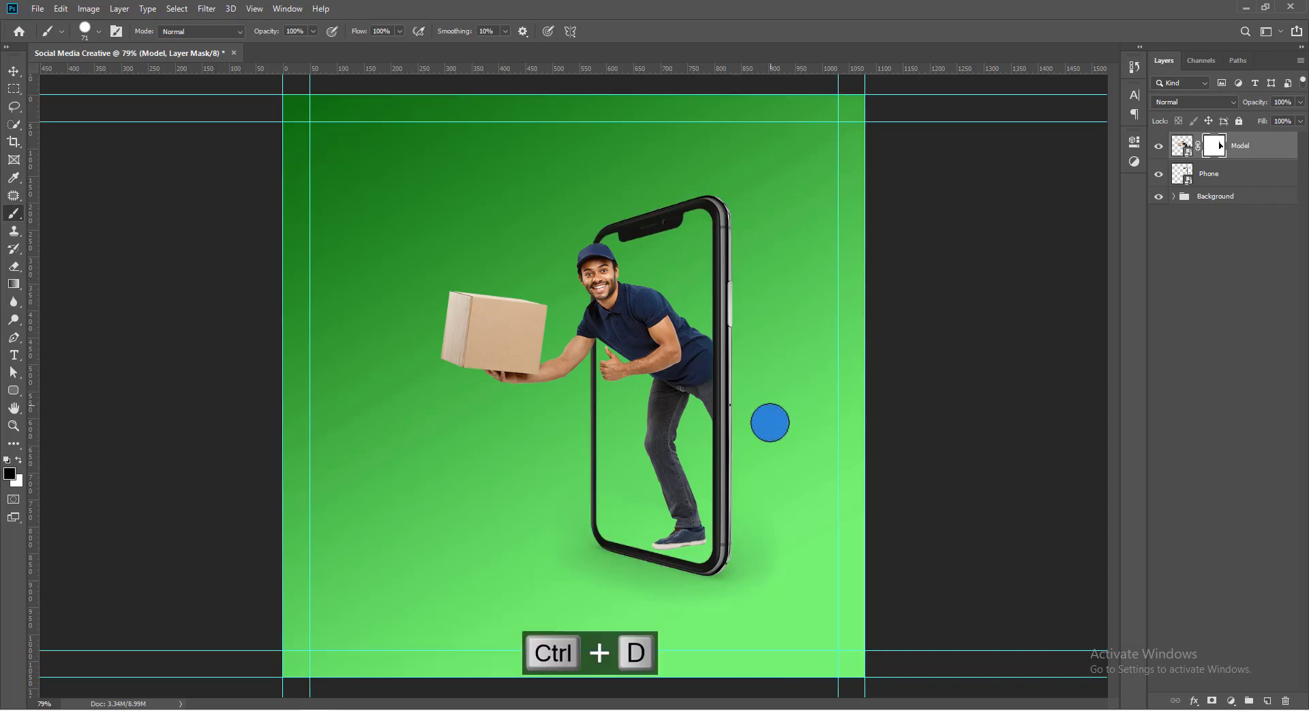
click(1223, 179)
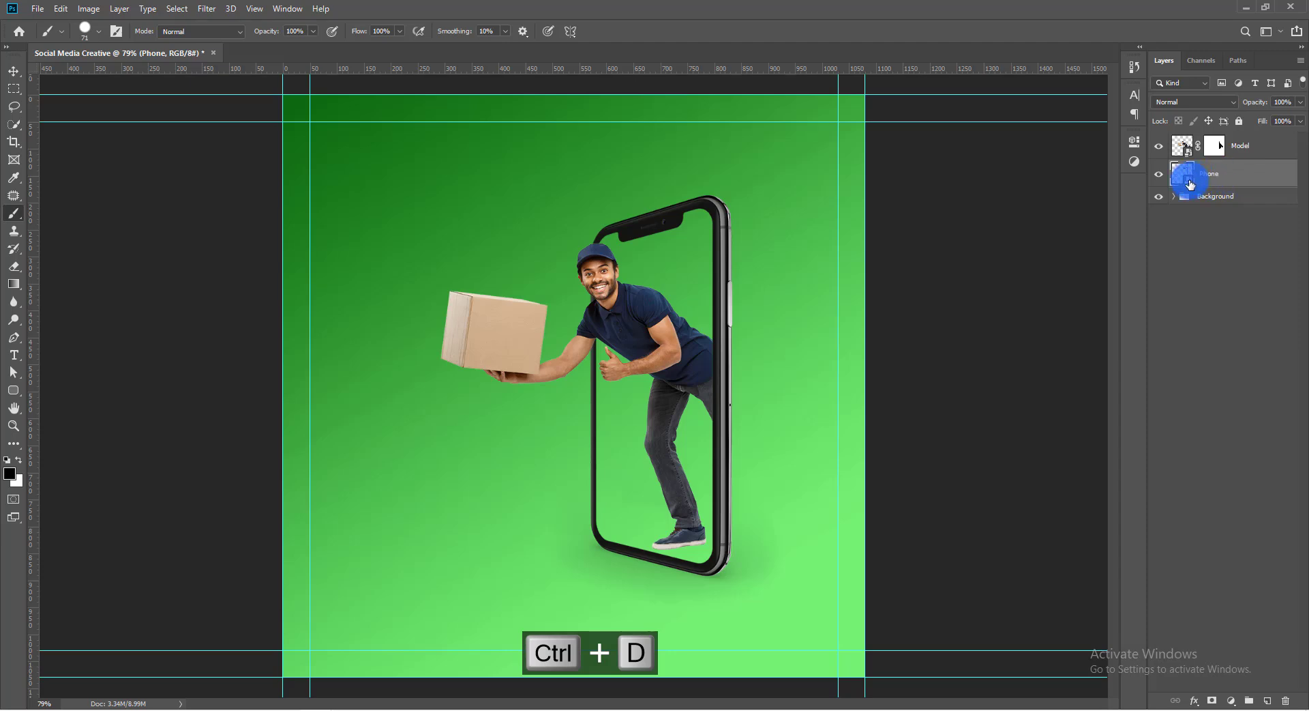
double_click(1187, 176)
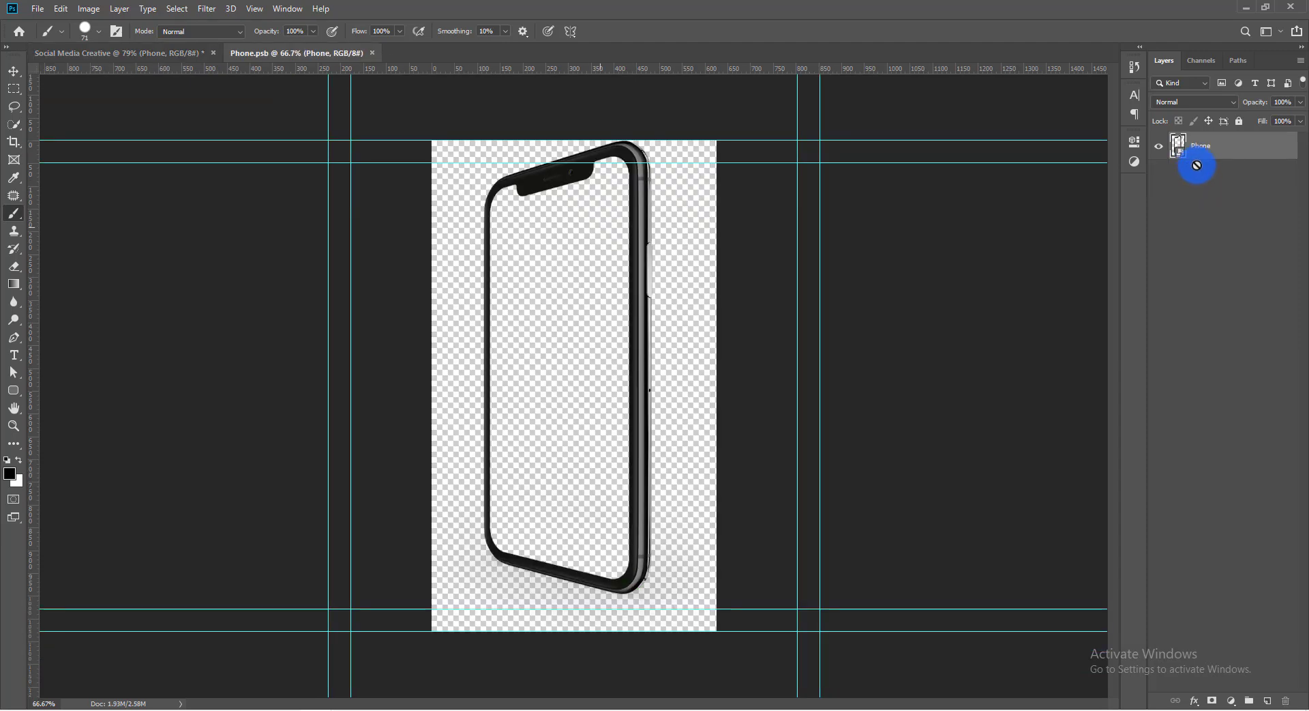
Draw a closed black Pen shape about 322 px wide and 955 px high covering the phone's screen, with corners following the frame
key(p)
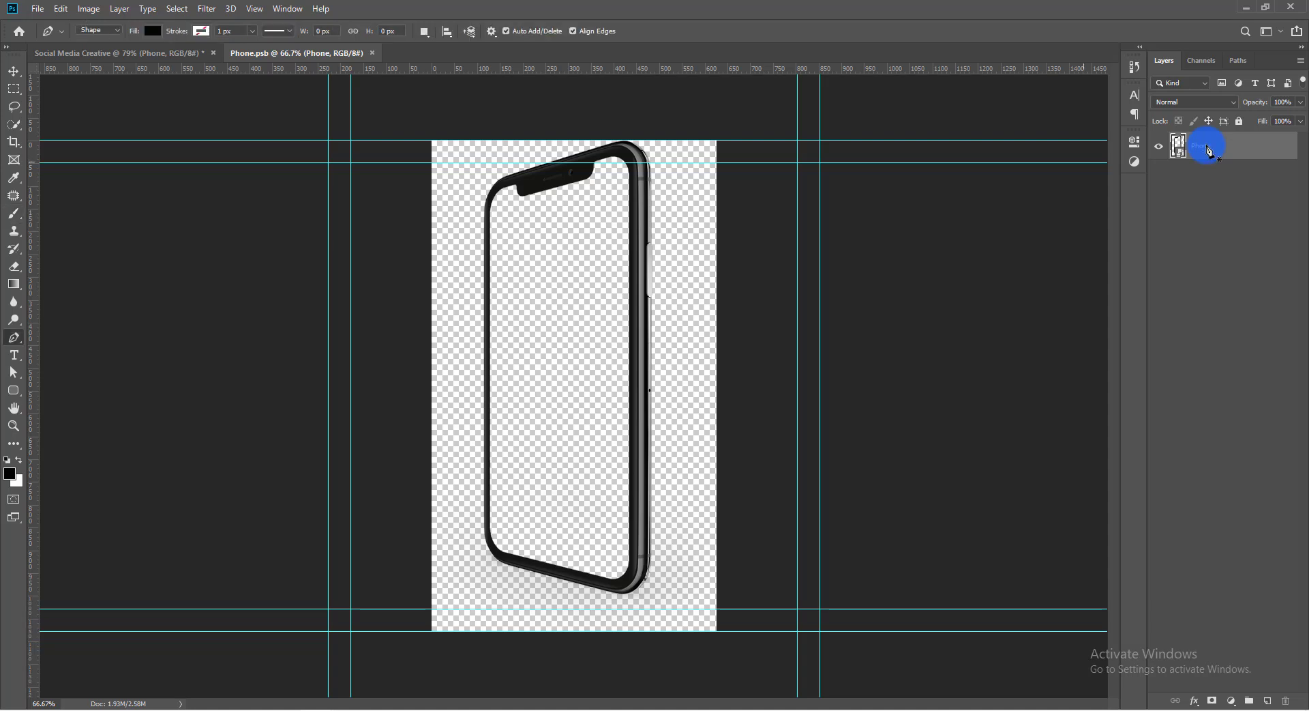
click(521, 187)
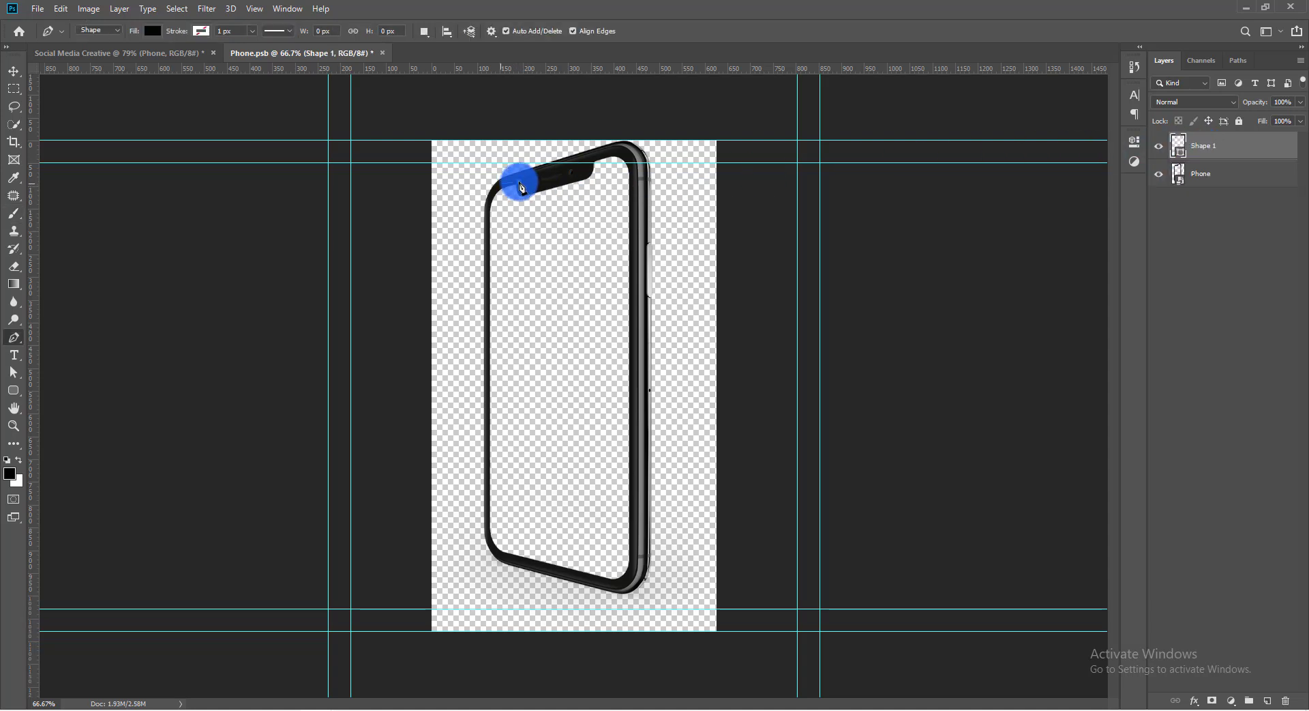
click(497, 185)
click(489, 200)
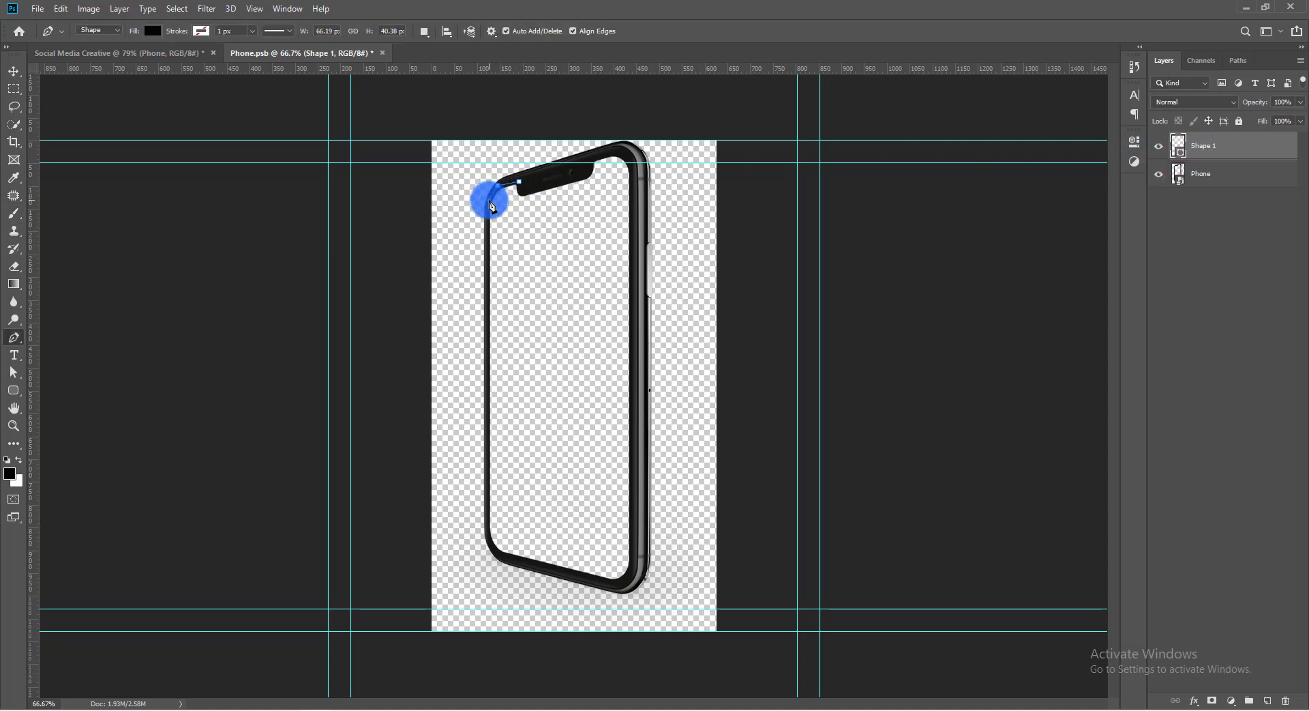
click(488, 242)
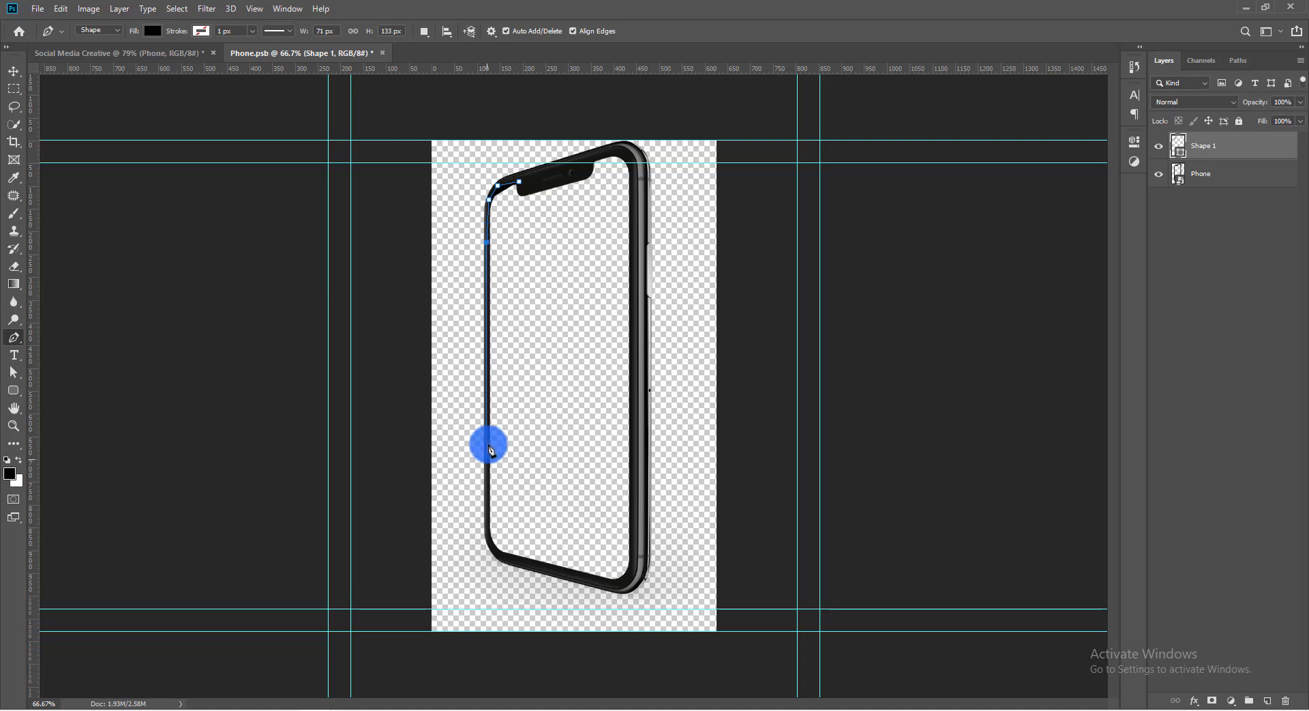
click(489, 539)
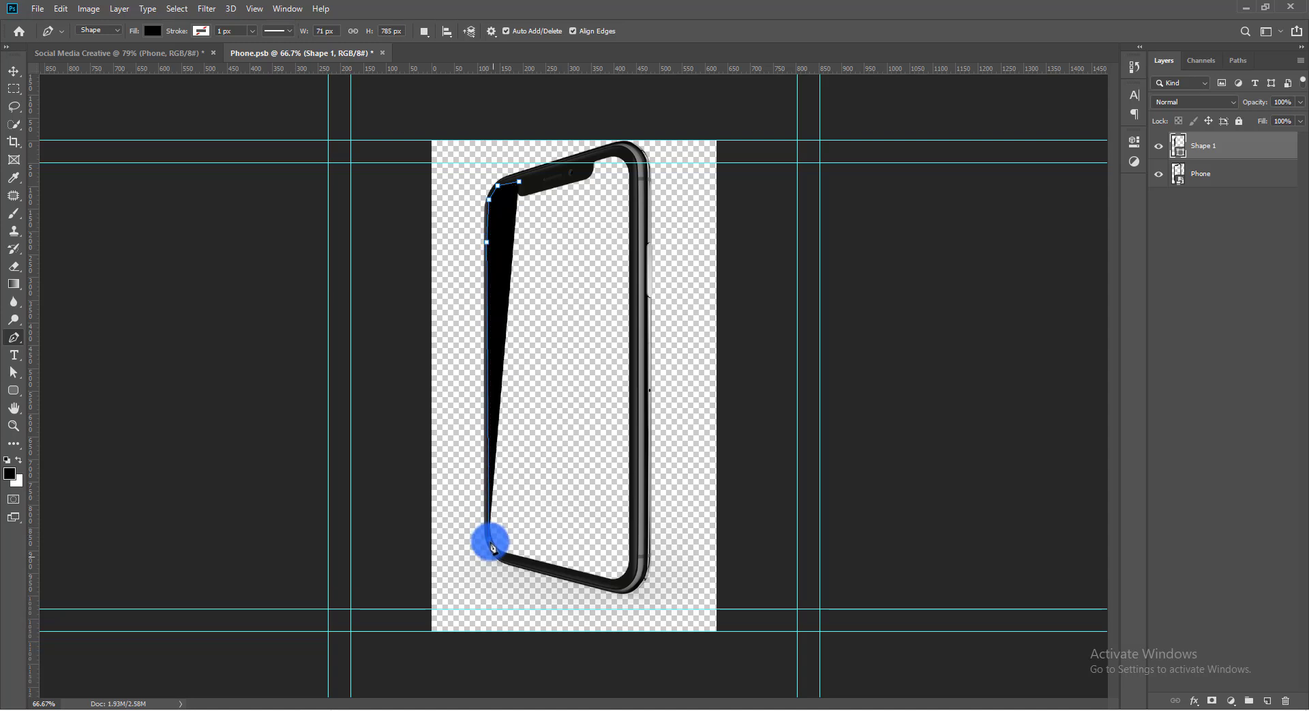
click(496, 552)
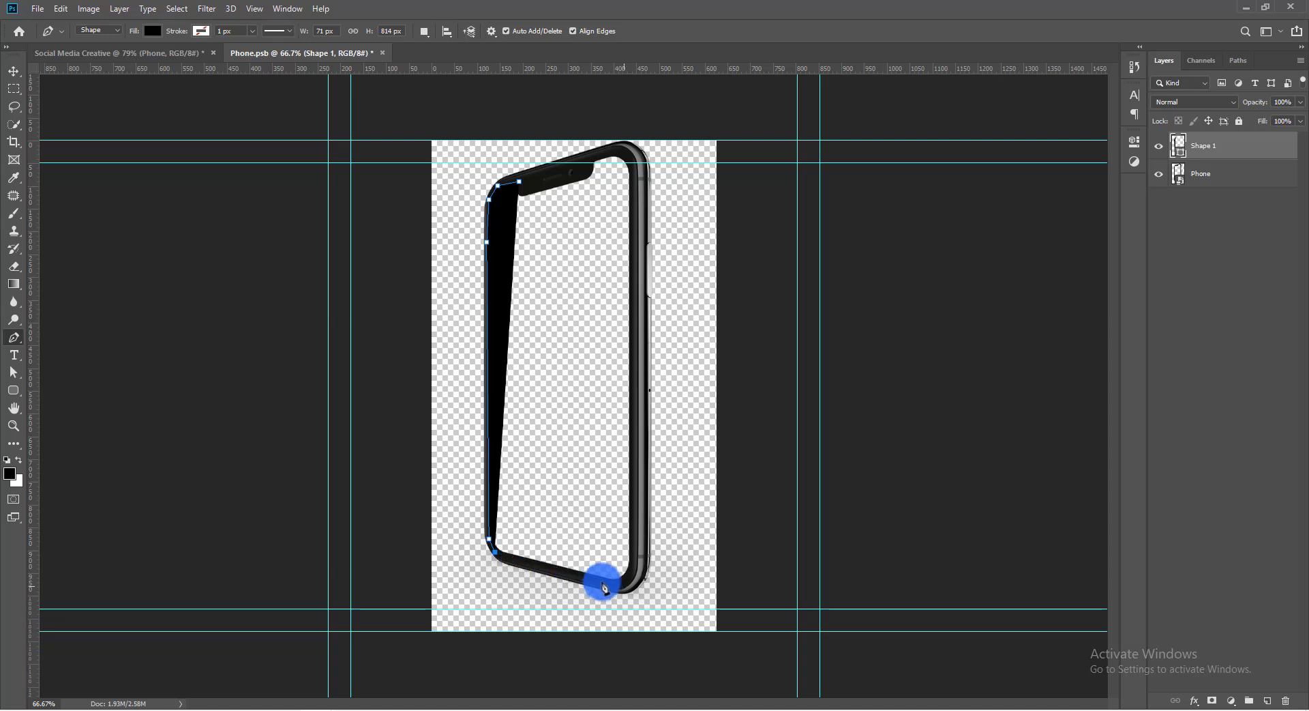
click(610, 584)
drag(629, 585, 634, 575)
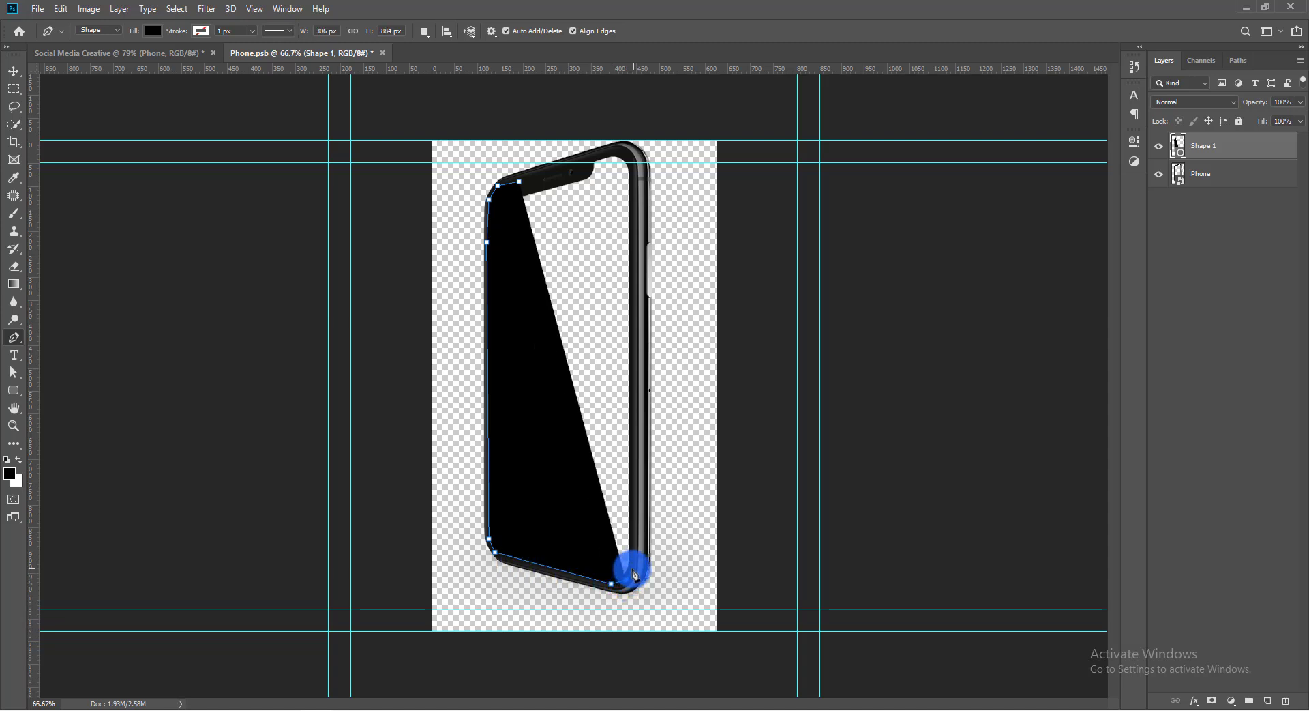
click(634, 565)
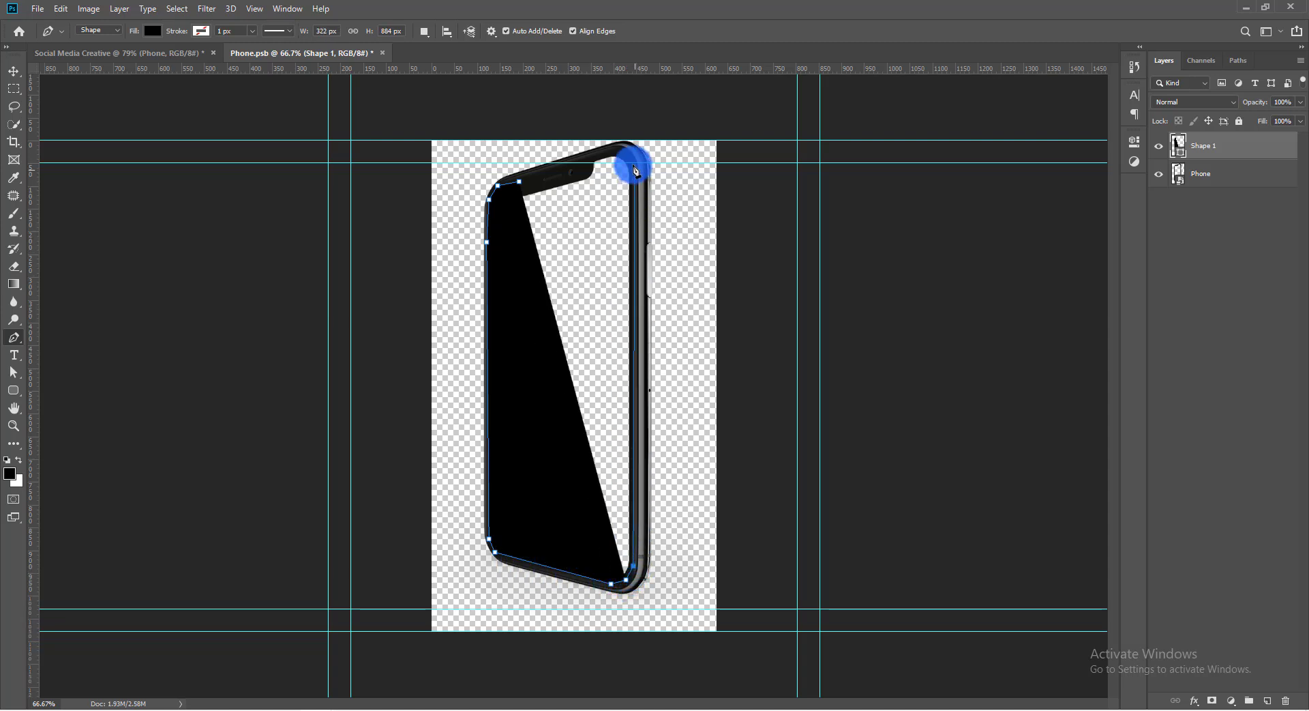
click(634, 163)
click(620, 149)
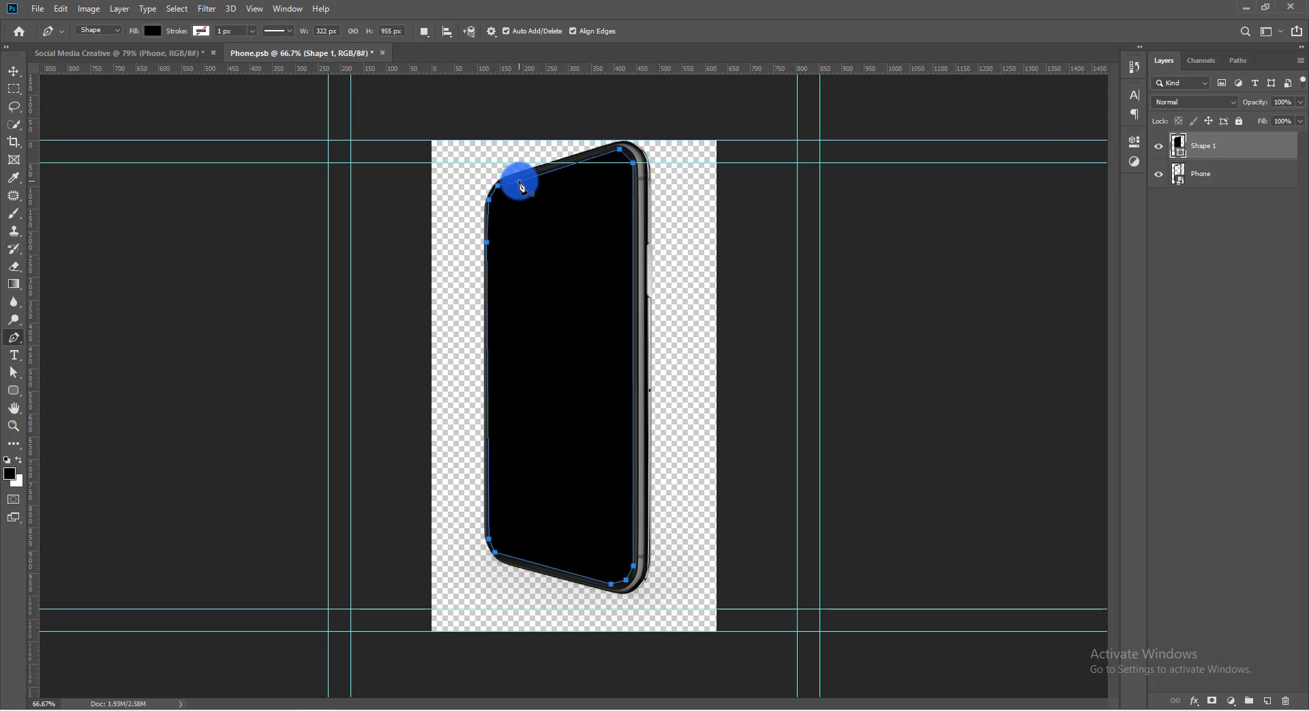
Move the screen shape below the Phone layer and change its fill color to white
drag(1204, 145, 1217, 186)
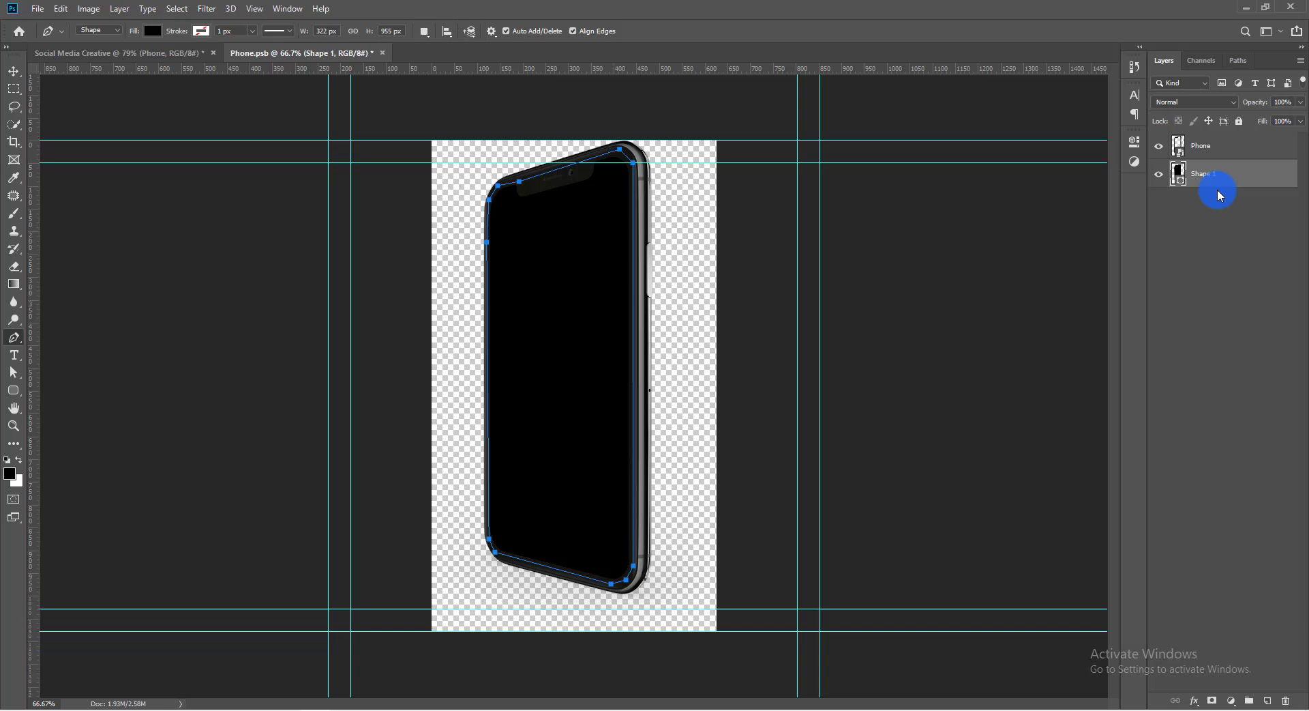
double_click(1179, 181)
drag(491, 275, 423, 194)
click(734, 186)
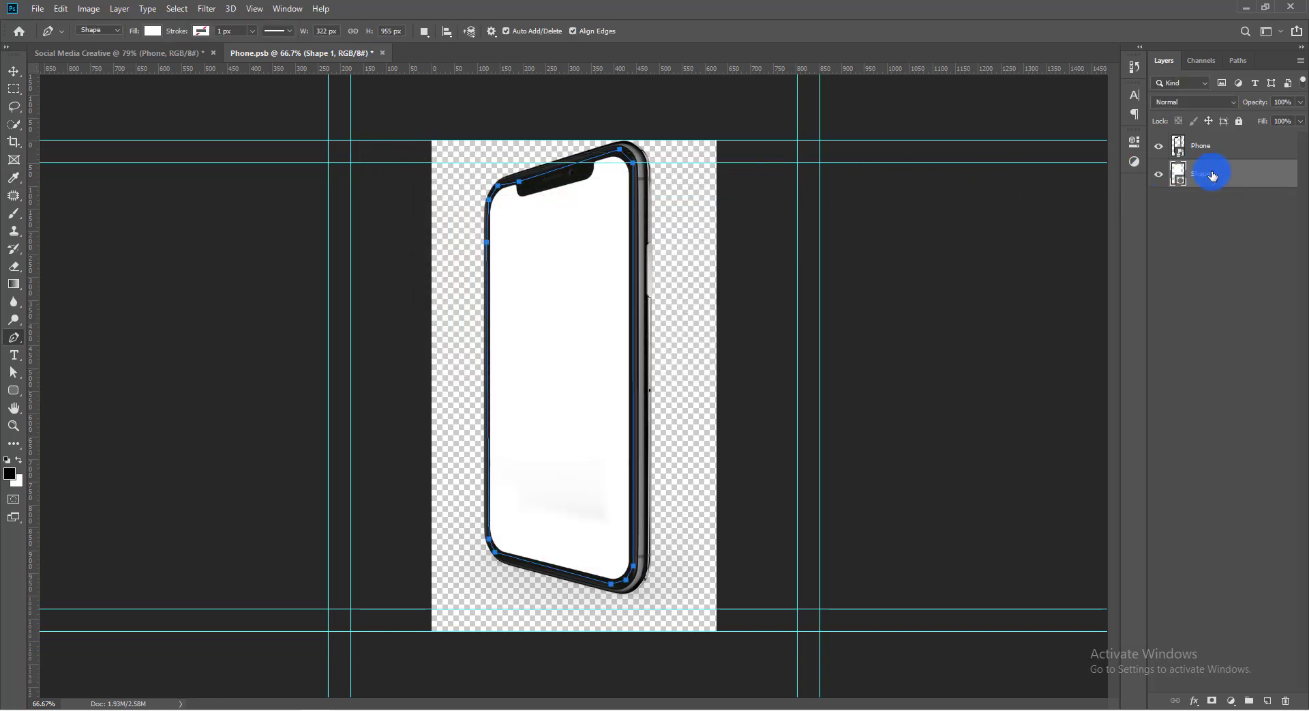
Lower the Fill of the white screen shape's layer to 60%
drag(1286, 118, 1228, 126)
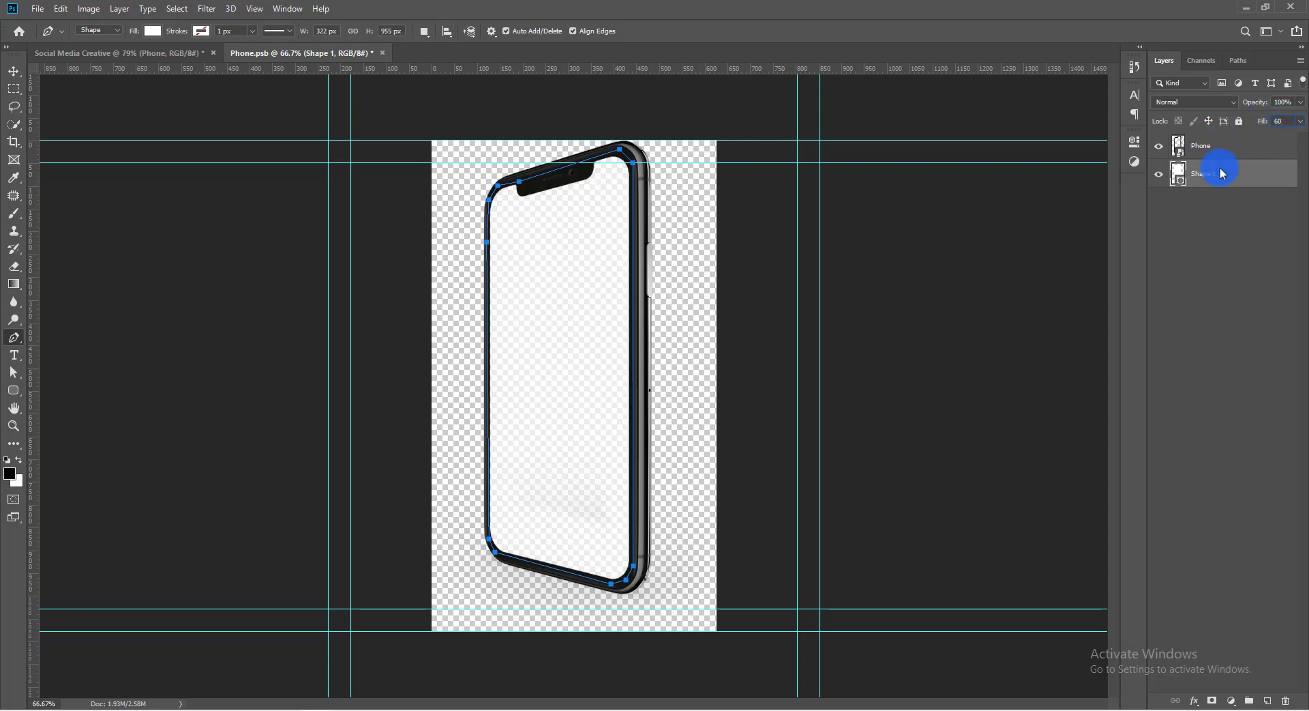
click(1214, 218)
click(1220, 170)
click(13, 71)
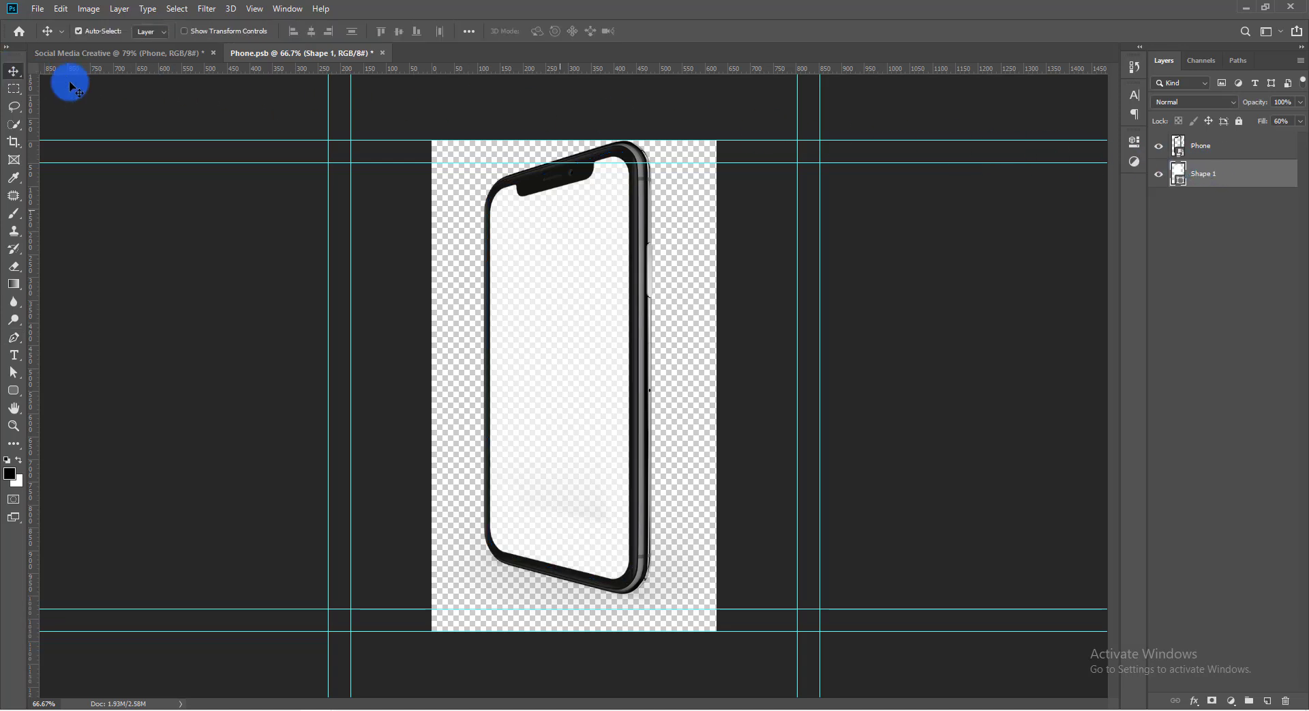
Save the Phone smart object's contents and close its document to return to the Social Media Creative design
click(872, 254)
key(ctrl+s)
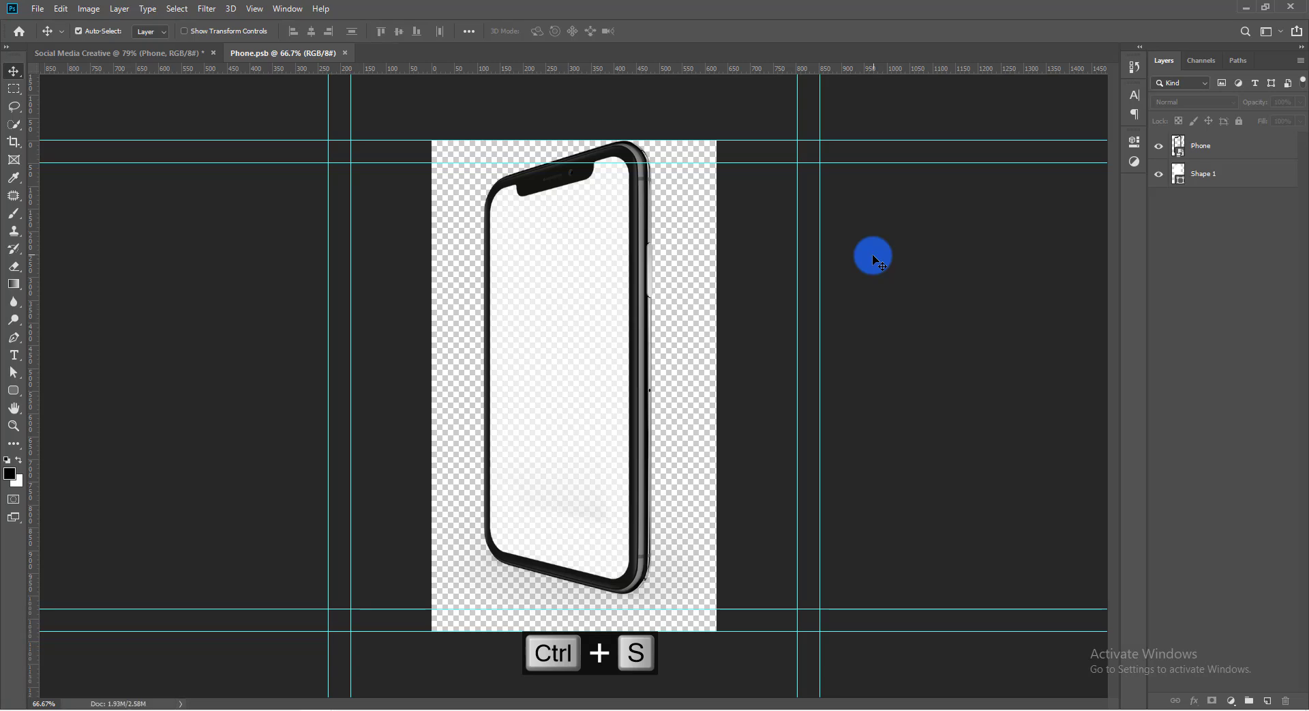
click(345, 52)
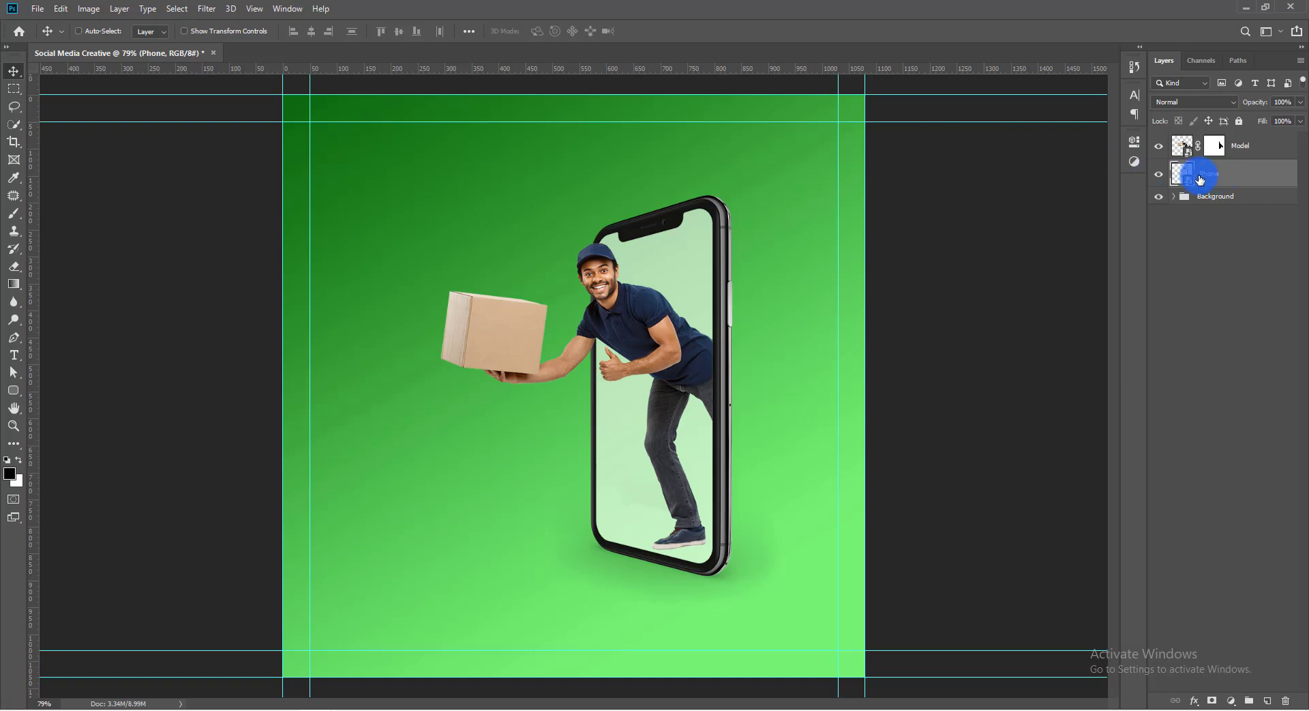
Add a new layer above Phone and paint one soft black dab inside the phone screen with a brush of about 193 px
key(ctrl+shift+n)
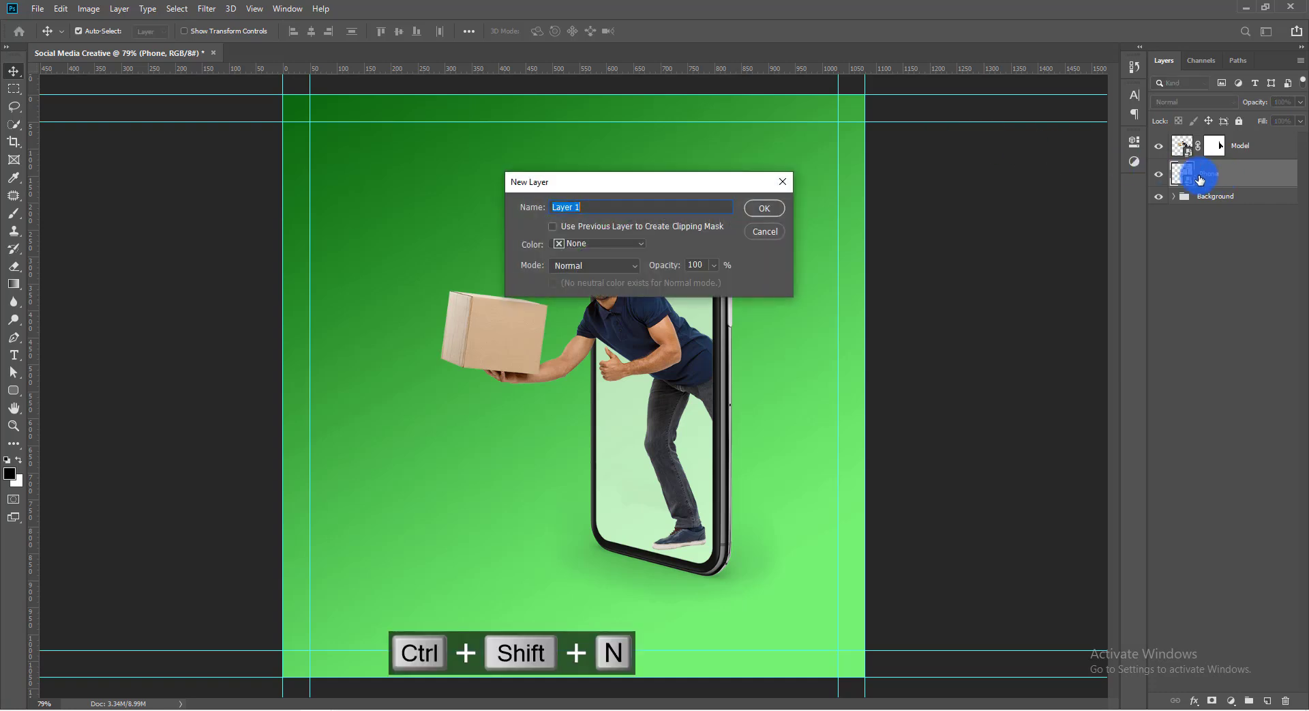
key(Return)
key(b)
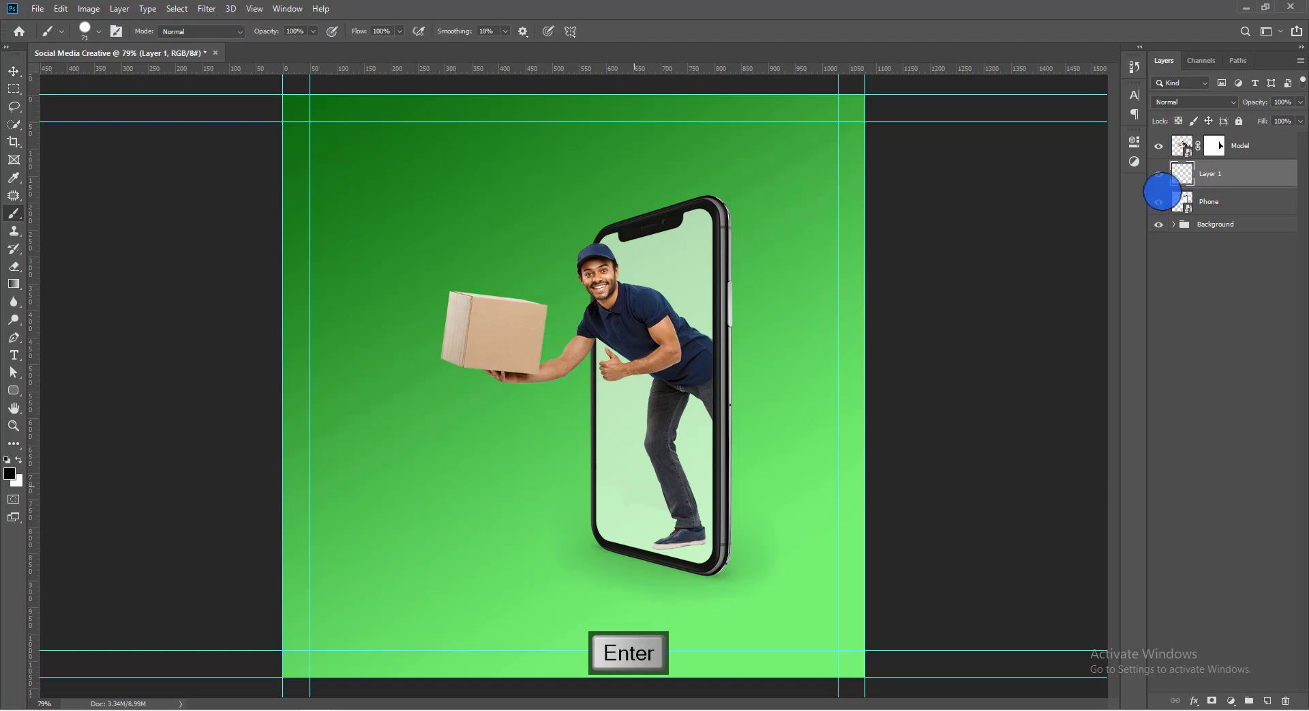
alt+right_click(576, 464)
mouse_move(577, 464)
mouse_down()
mouse_move(553, 225)
mouse_move(531, 310)
mouse_up()
click(635, 497)
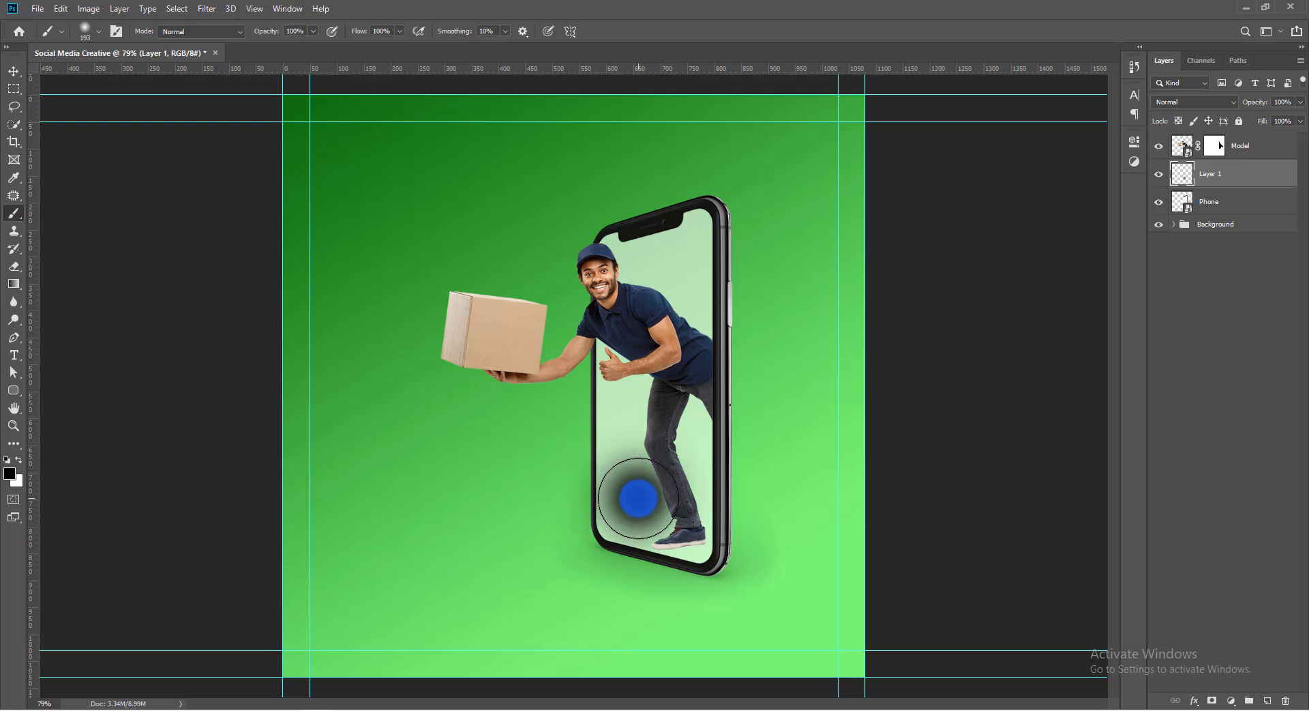
Transform the black dab into a thin, narrow contact shadow under the man's shoe and adjust the layer's opacity
key(ctrl+t)
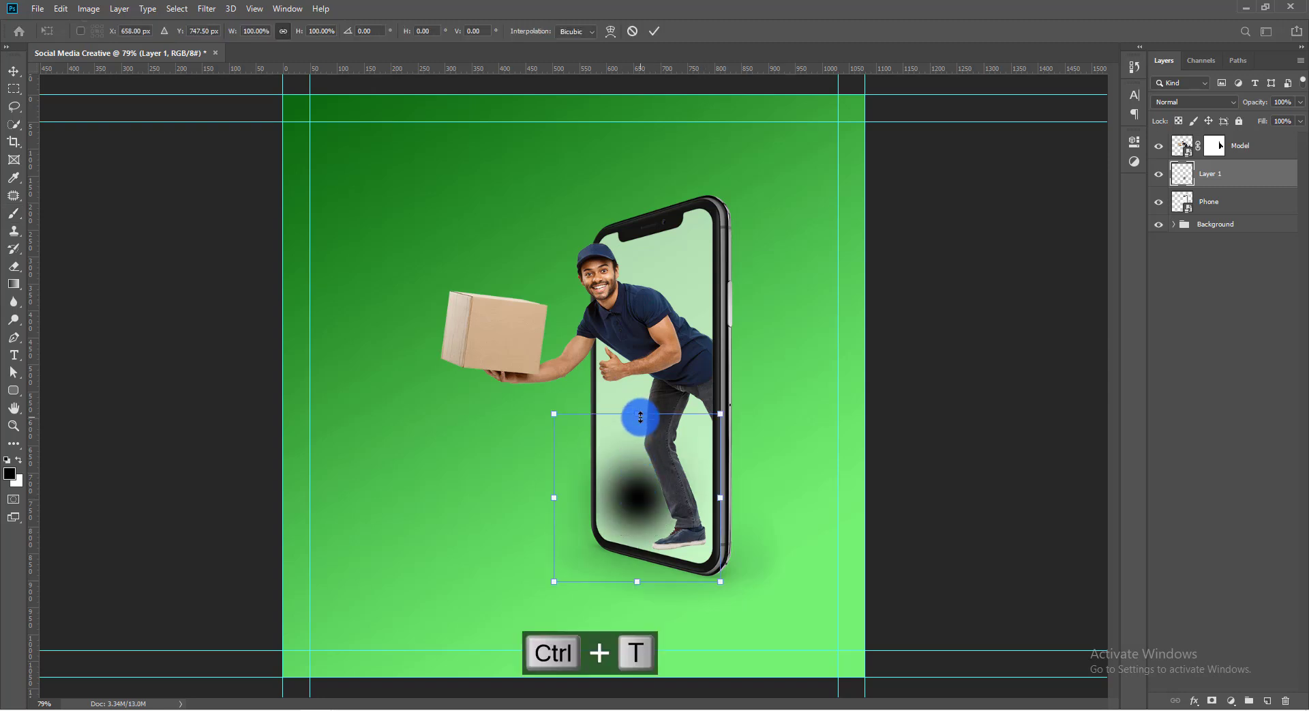
mouse_move(640, 417)
mouse_down()
mouse_move(637, 550)
mouse_move(689, 550)
mouse_up()
drag(771, 532, 709, 549)
key(Return)
click(1279, 104)
click(1062, 336)
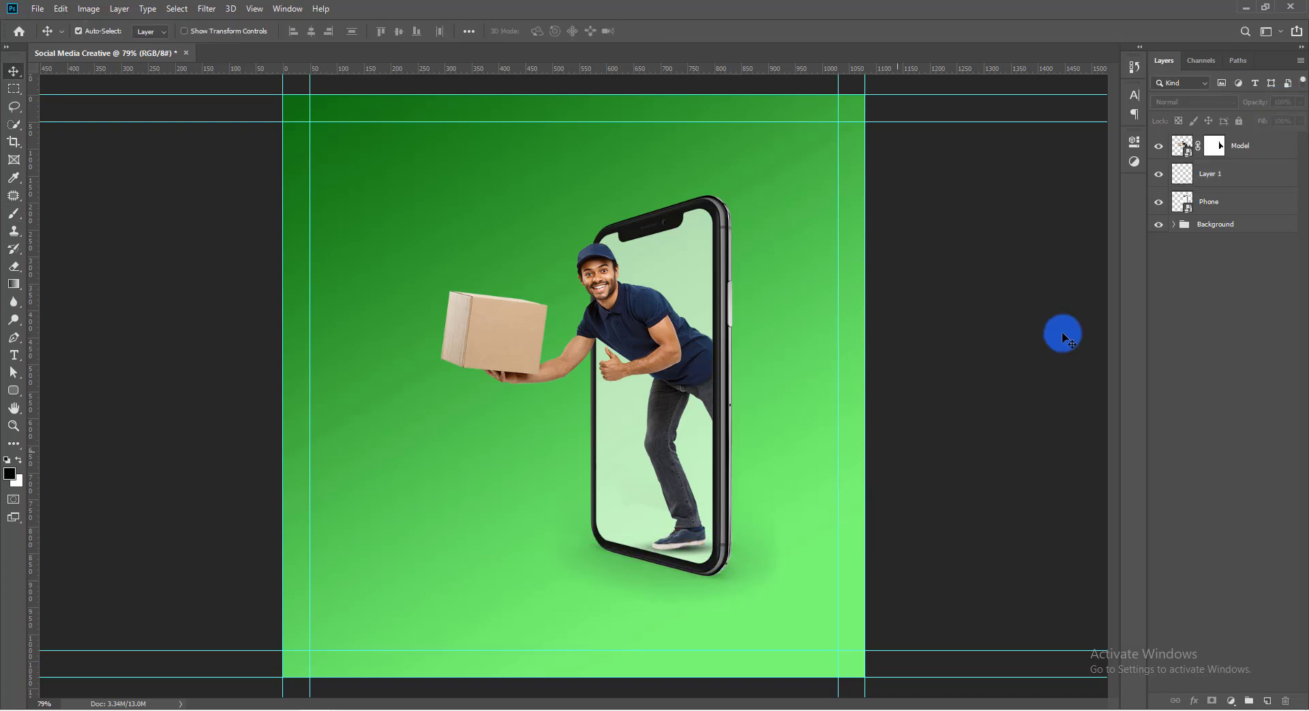
Group the Model, Layer 1 and Phone layers, name the group Subject, and toggle its visibility to check it
click(1248, 146)
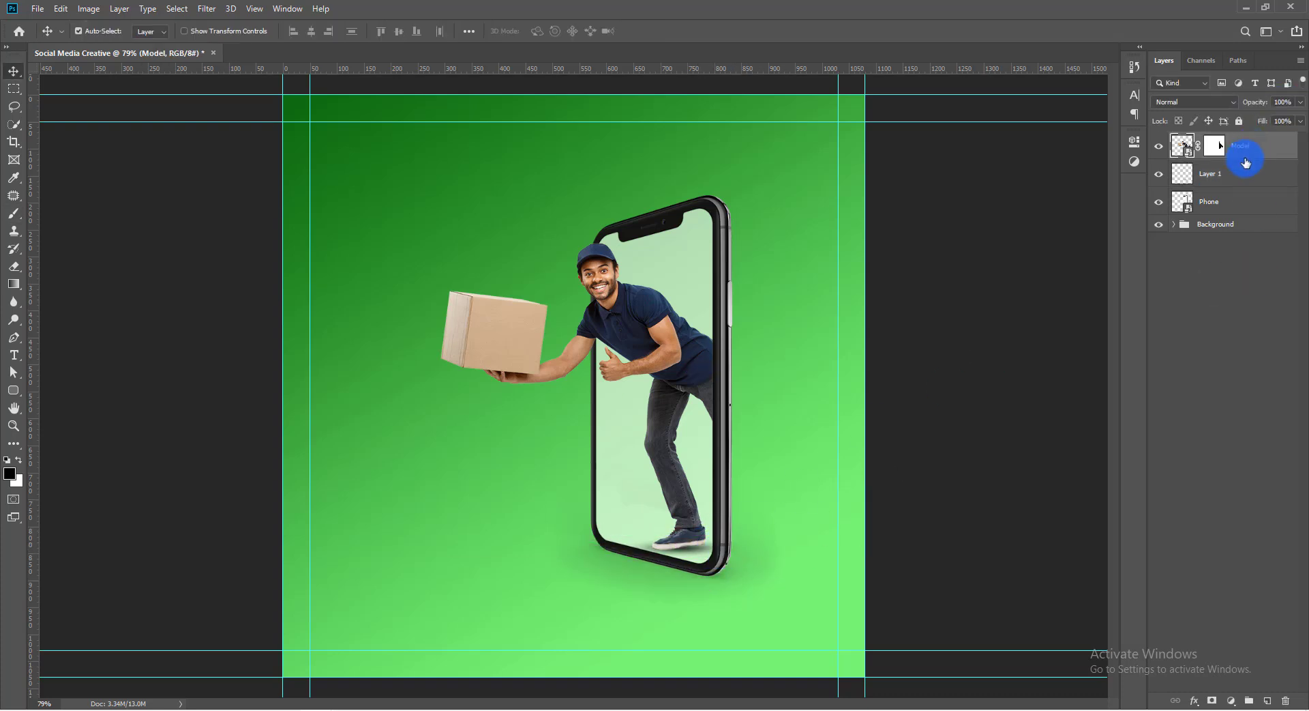
shift+click(1226, 205)
key(ctrl+g)
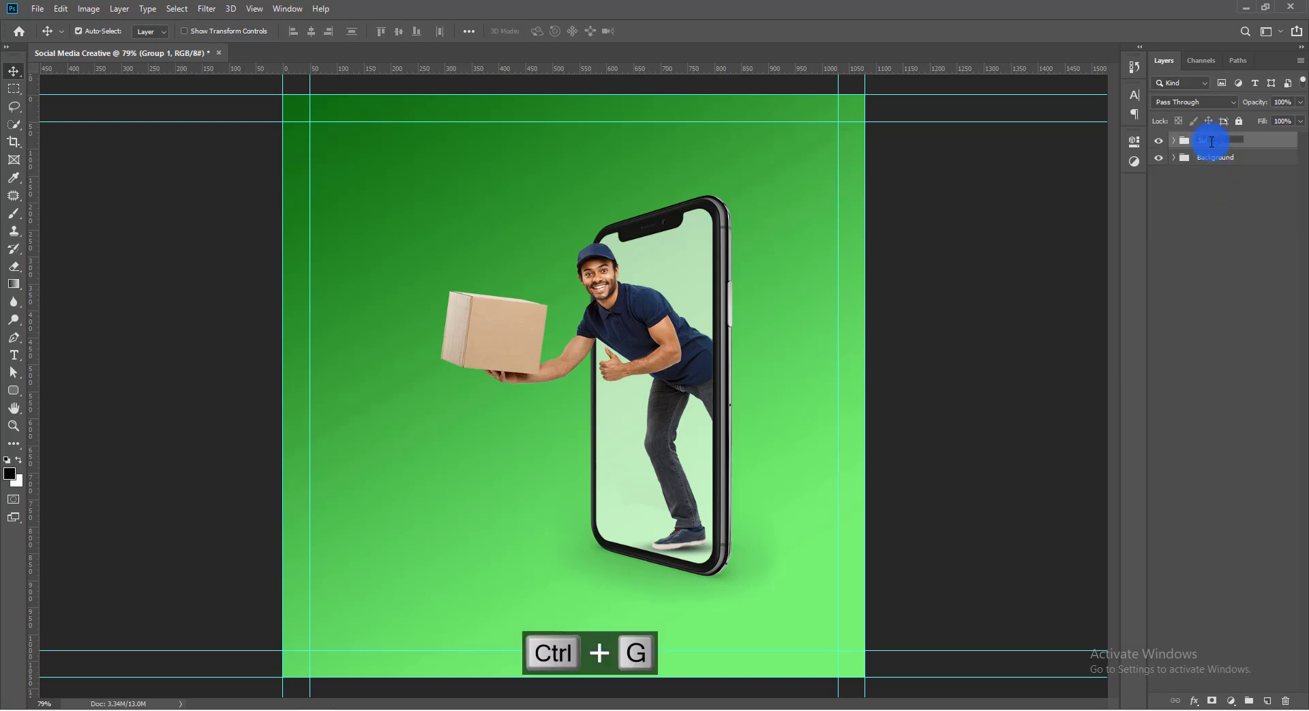
key(Return)
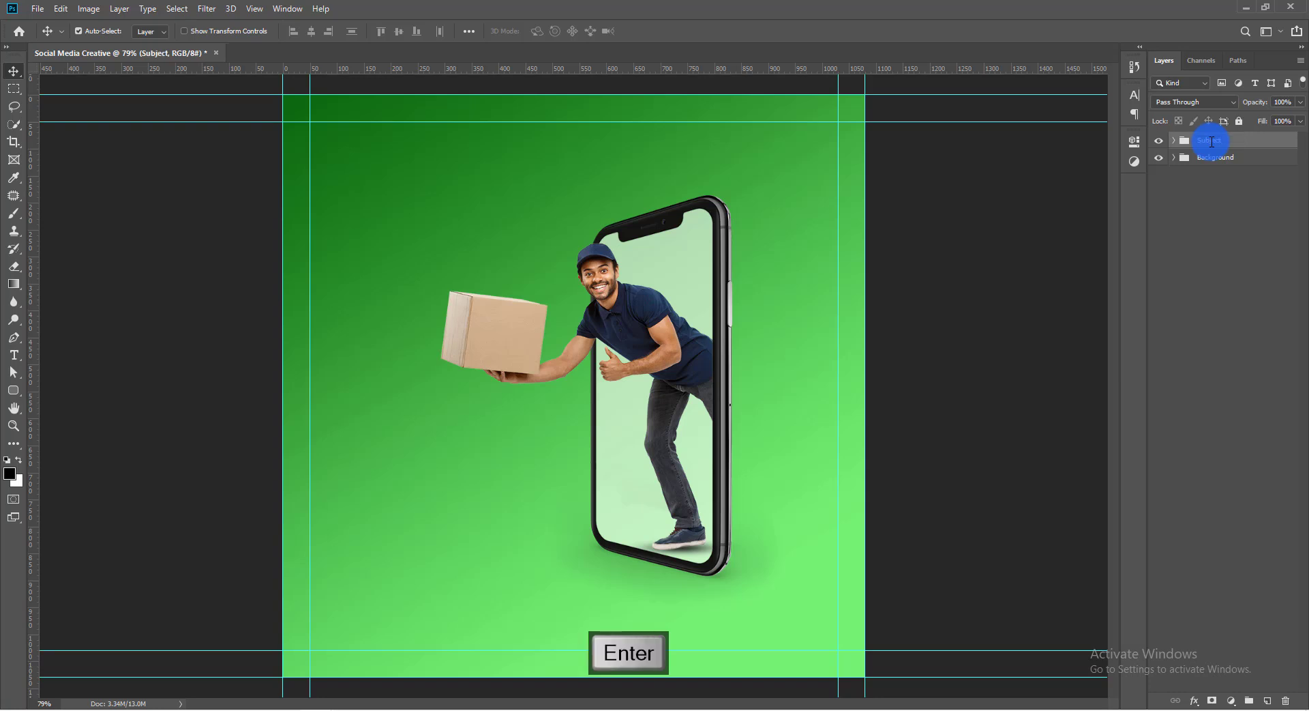
click(1154, 141)
click(1155, 142)
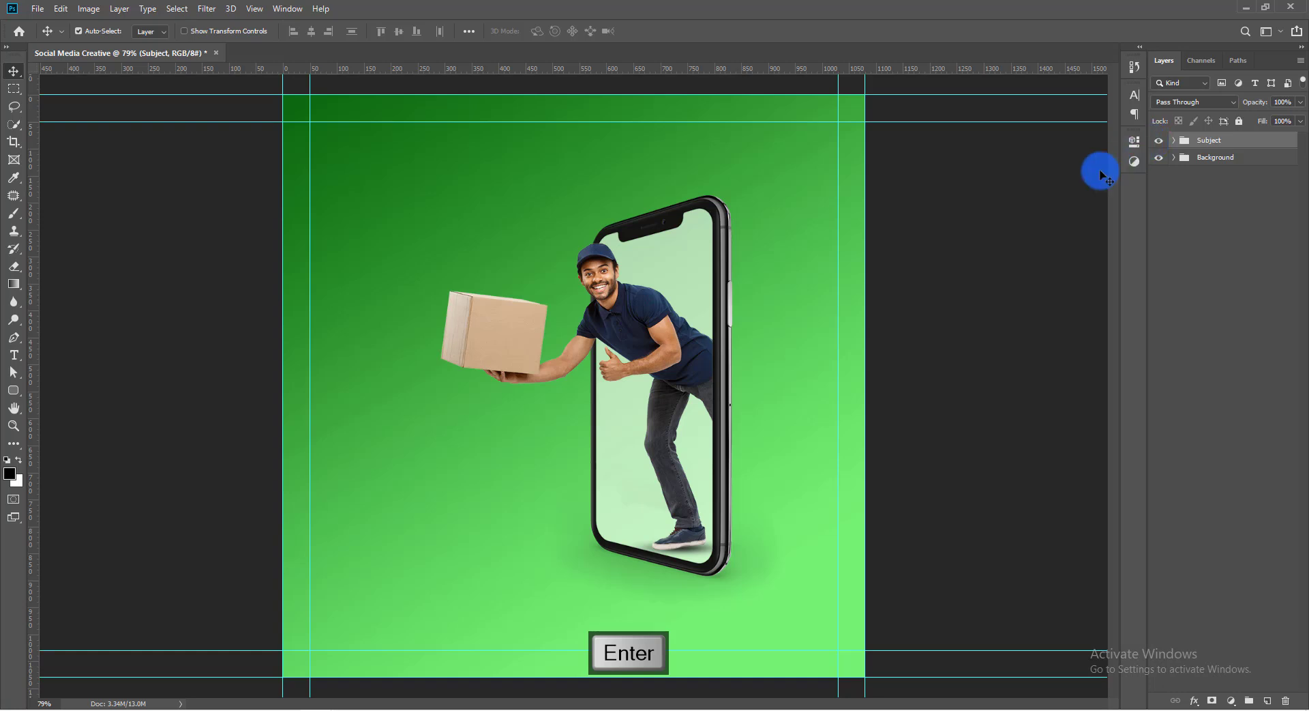
Move the Subject group down toward the canvas's right edge, enlarge it slightly, and rotate it clockwise so the phone leans
drag(785, 363, 800, 378)
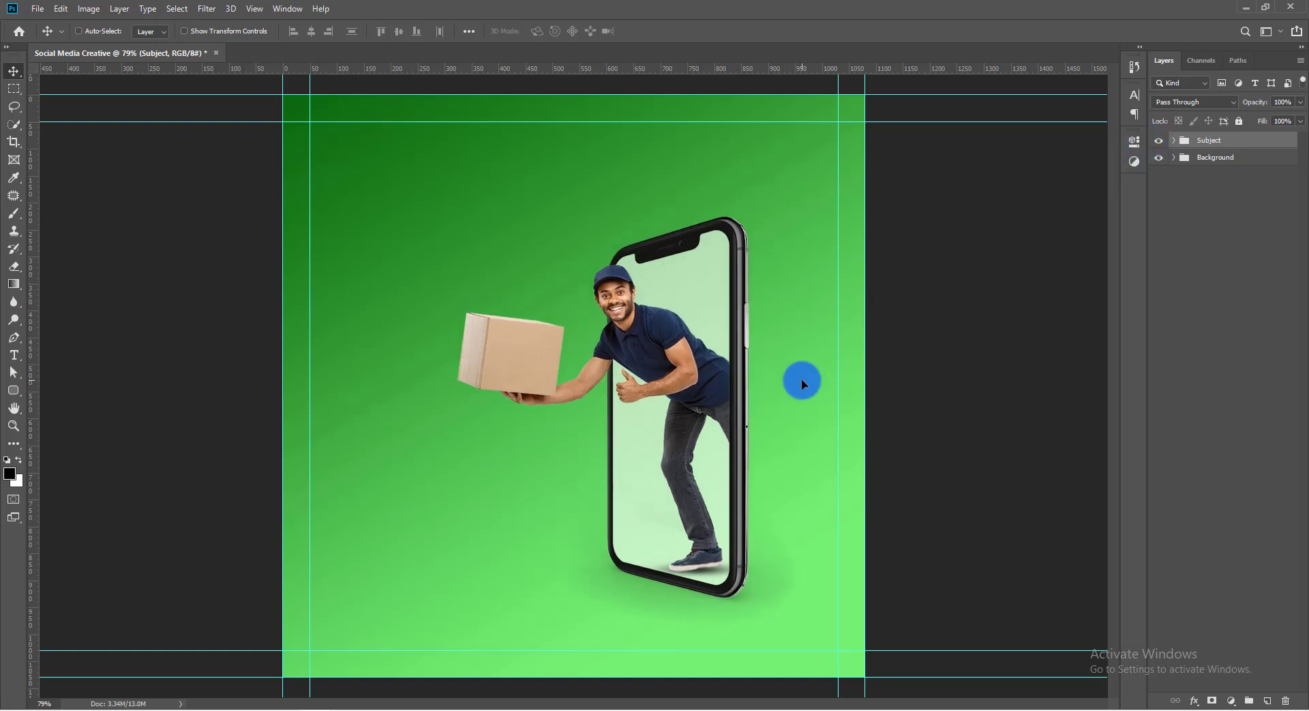
key(ctrl+t)
drag(830, 170, 861, 193)
drag(851, 239, 871, 219)
drag(775, 319, 800, 343)
key(Return)
key(ctrl)
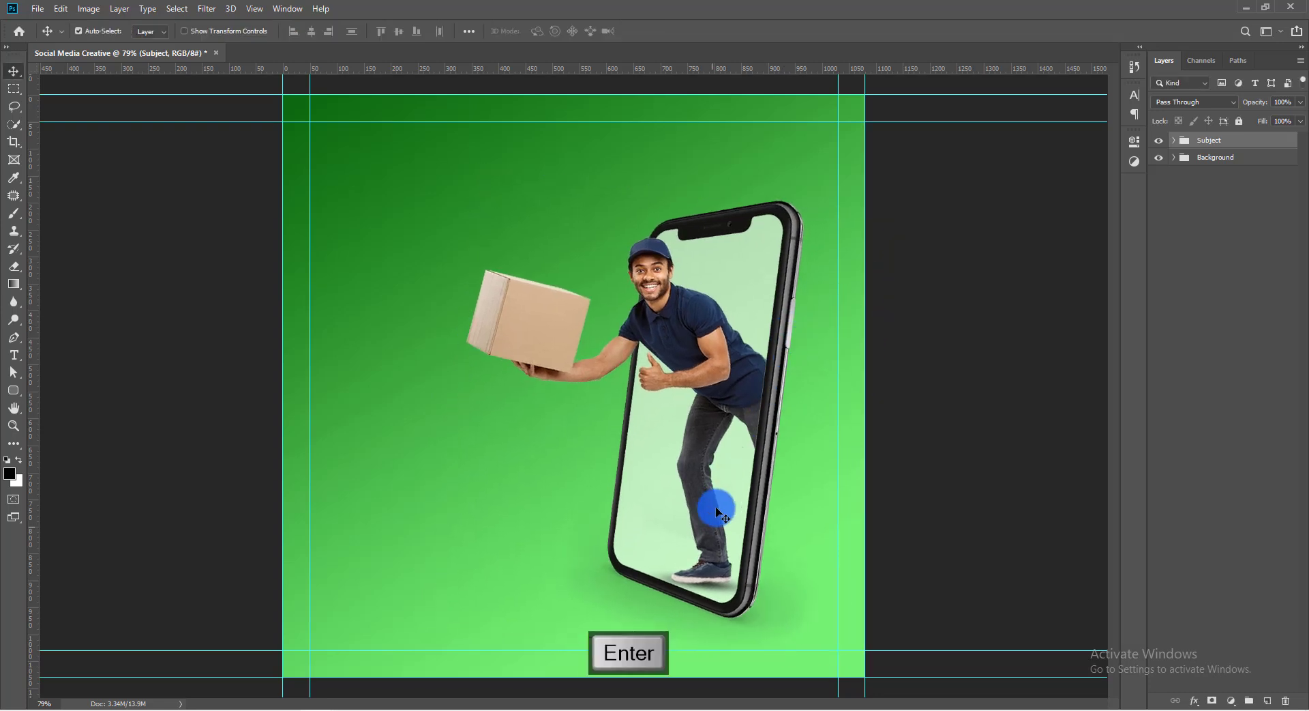
Draw a closed black four-sided Pen shape of about 650 by 181 px, spreading leftward from the phone's bottom edge
key(p)
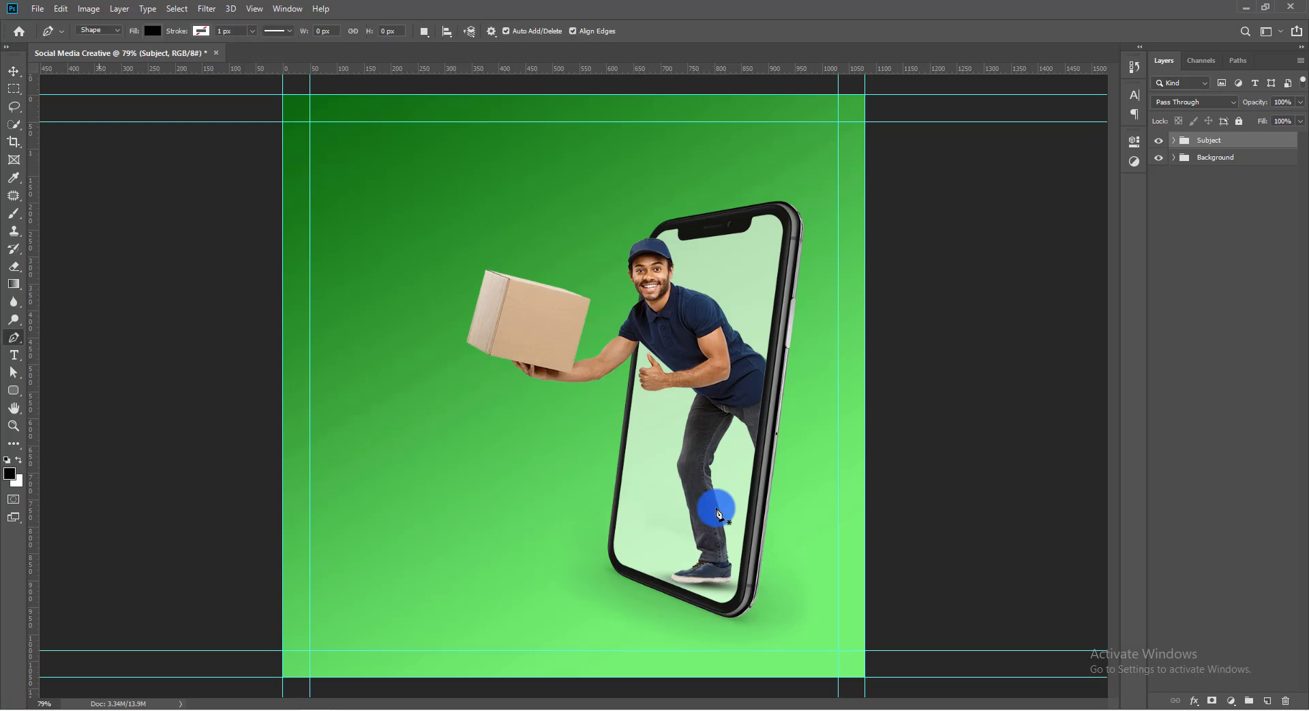
click(610, 553)
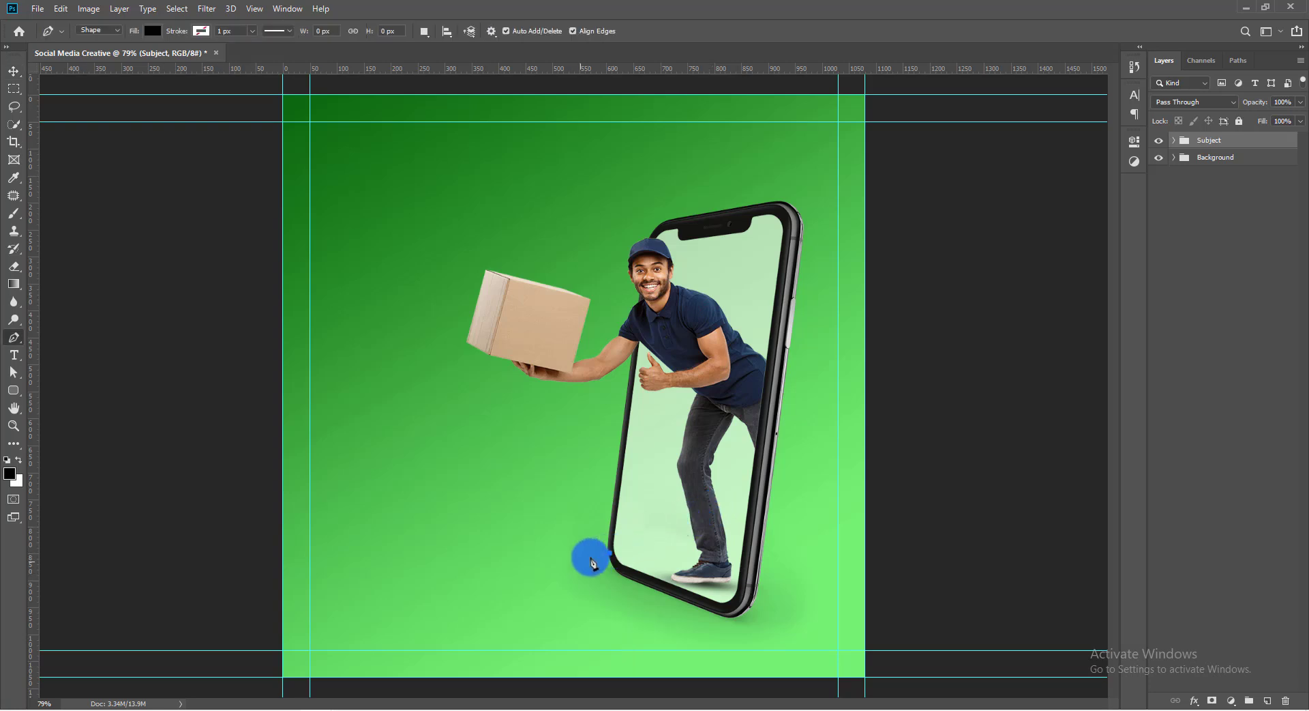
click(492, 581)
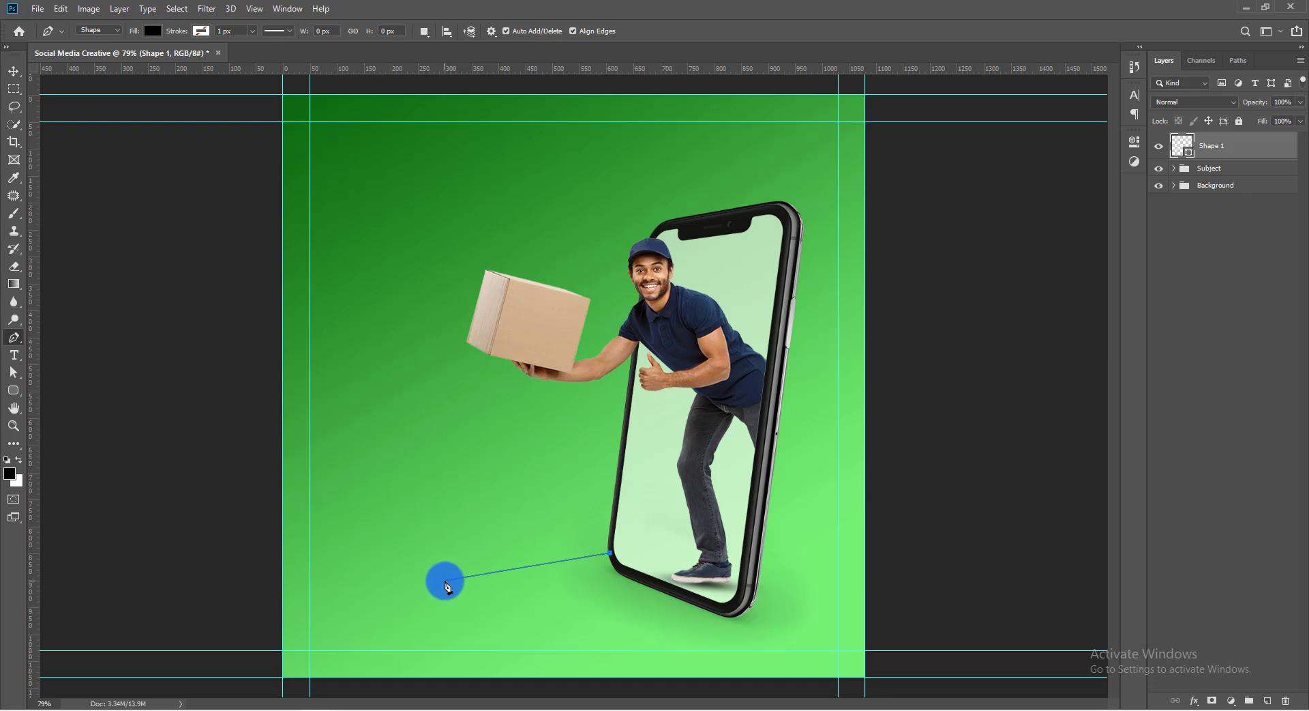
key(ctrl+z)
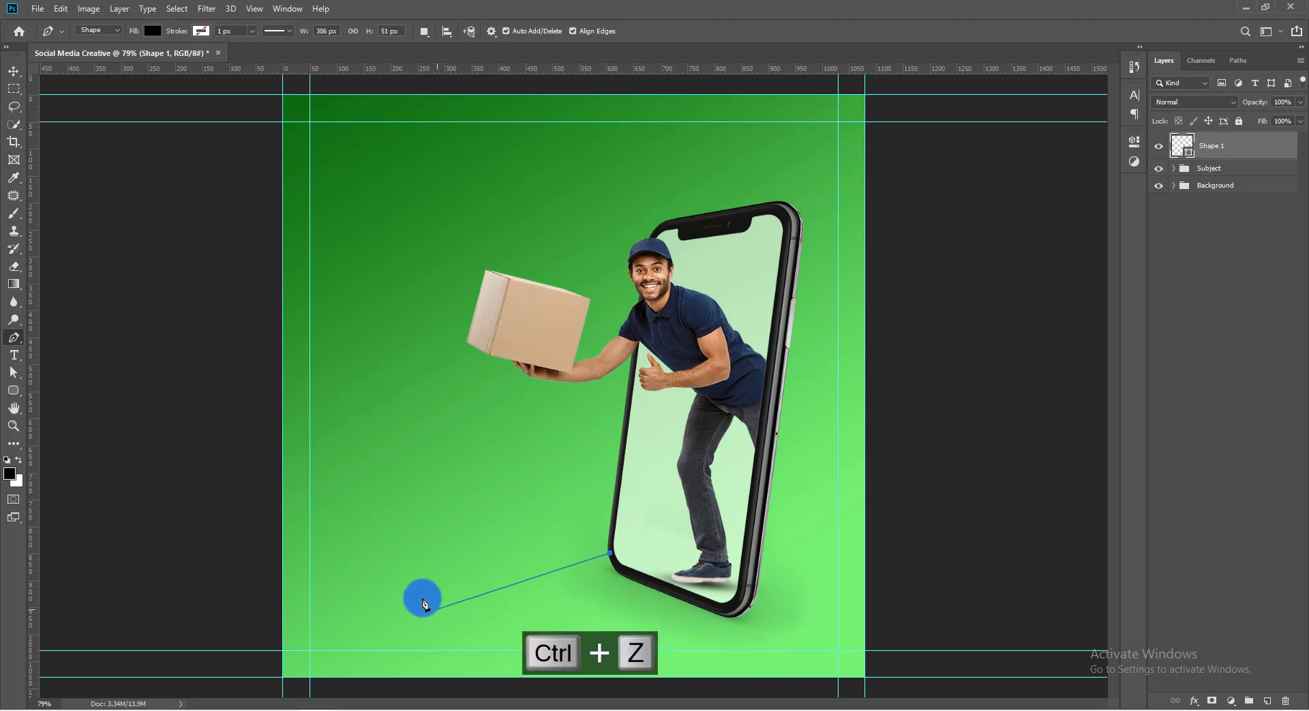
click(412, 576)
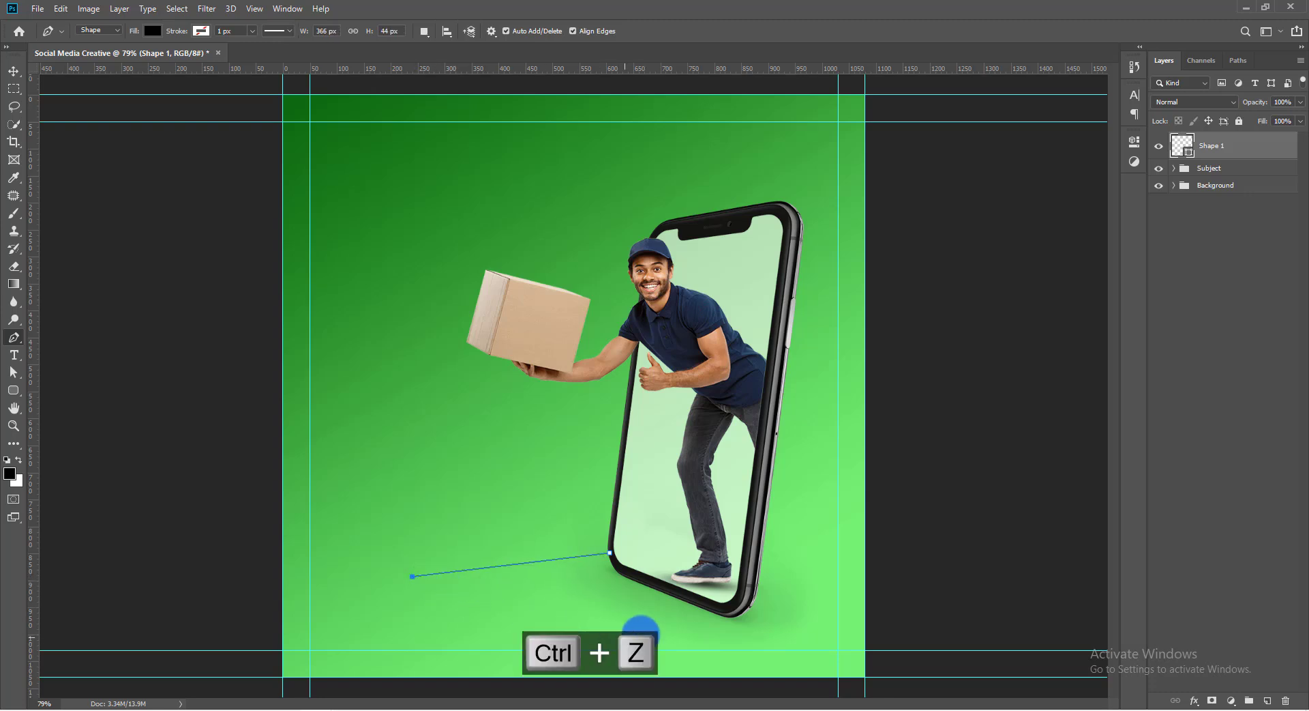
click(691, 650)
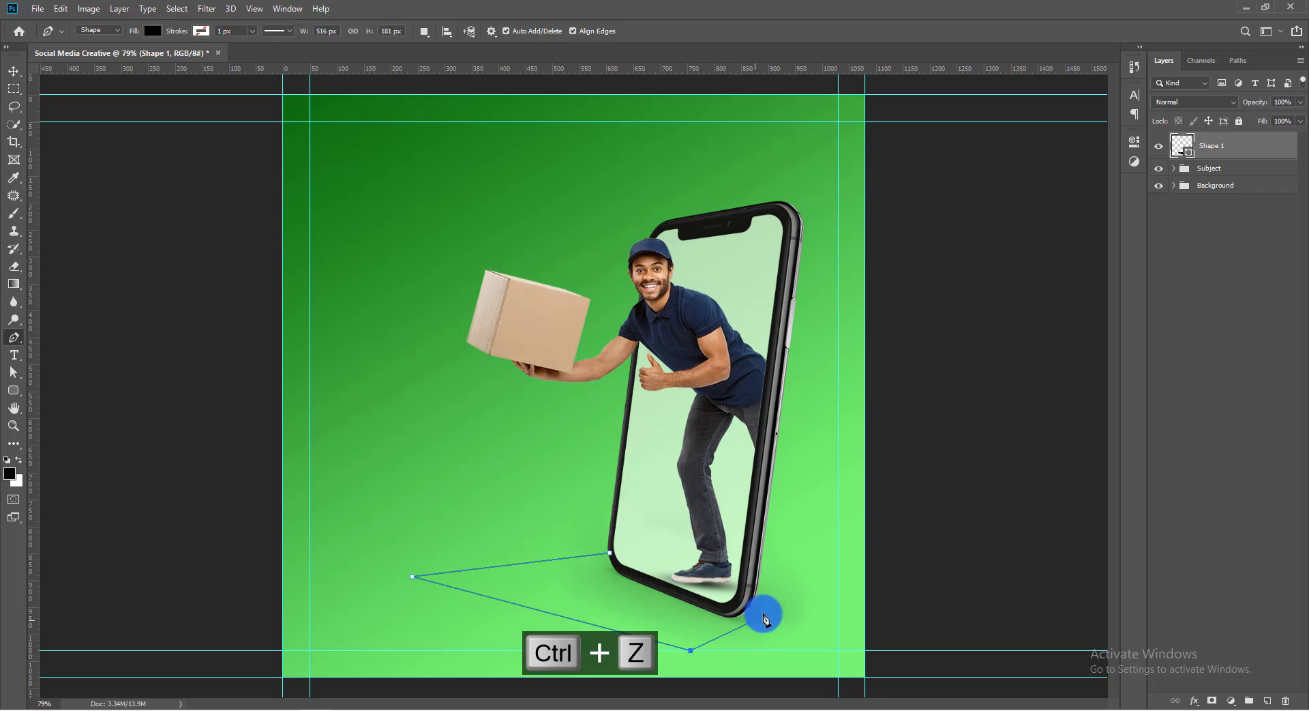
click(762, 612)
click(610, 553)
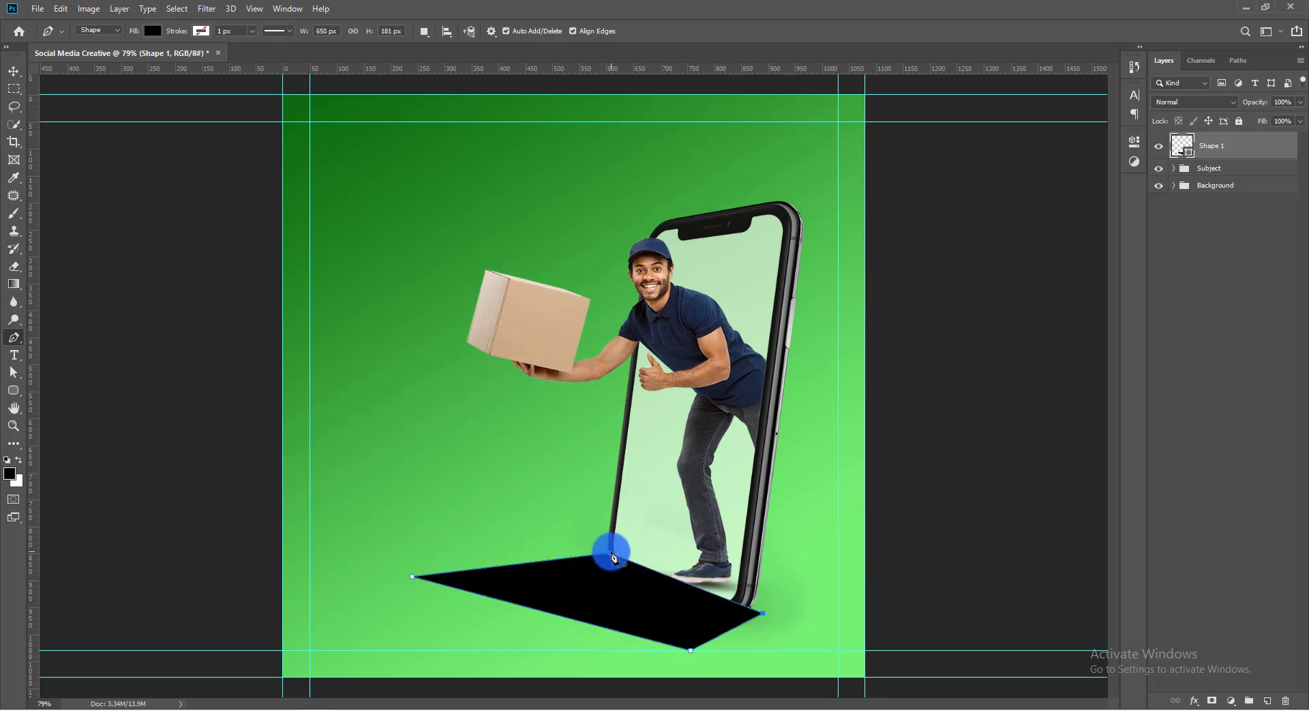
Adjust the black shape's corners to follow the phone's bottom edge at about 587 by 184 px, and place its layer below Subject
key(a)
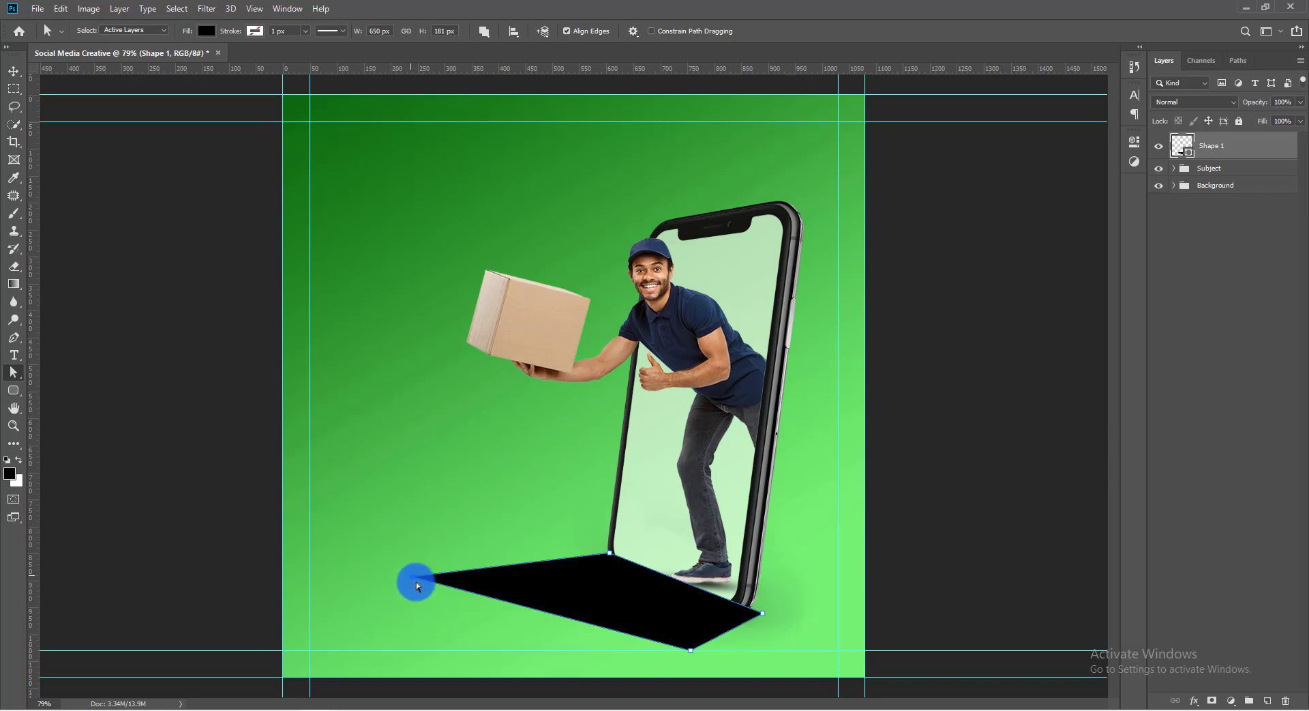
drag(414, 578, 427, 600)
drag(762, 612, 753, 604)
drag(691, 650, 615, 649)
drag(614, 649, 609, 667)
drag(428, 600, 423, 616)
drag(609, 553, 617, 571)
drag(753, 605, 740, 610)
drag(617, 571, 615, 568)
drag(1230, 153, 1207, 175)
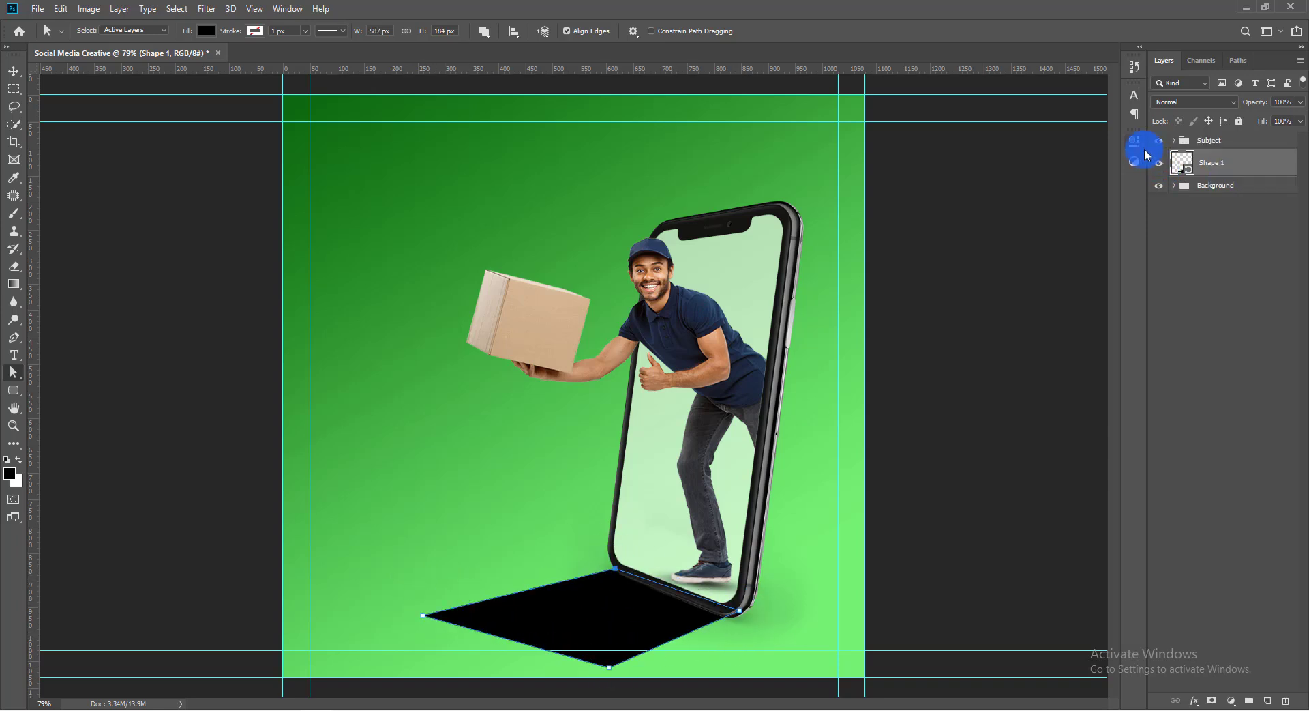
Feather the shadow shape by about 44.4 px and raise its lowest corner to make it about 146 px high
click(1136, 143)
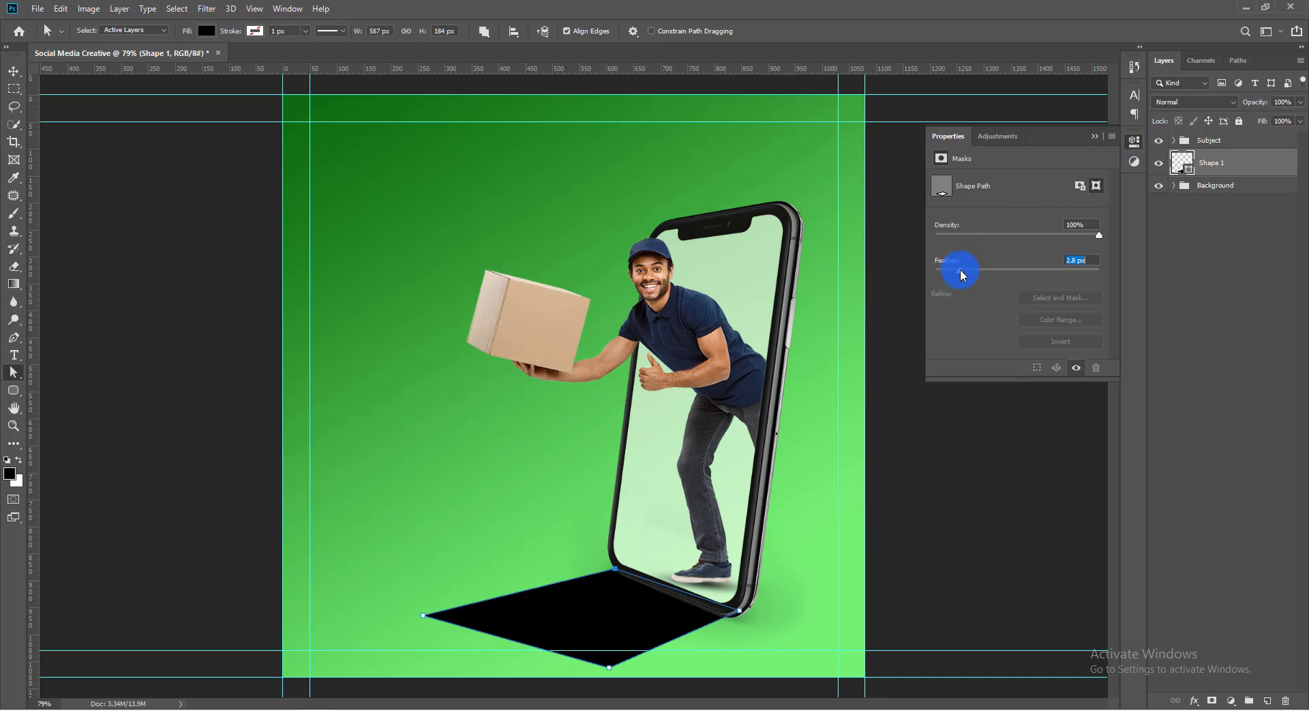
drag(963, 274, 1011, 273)
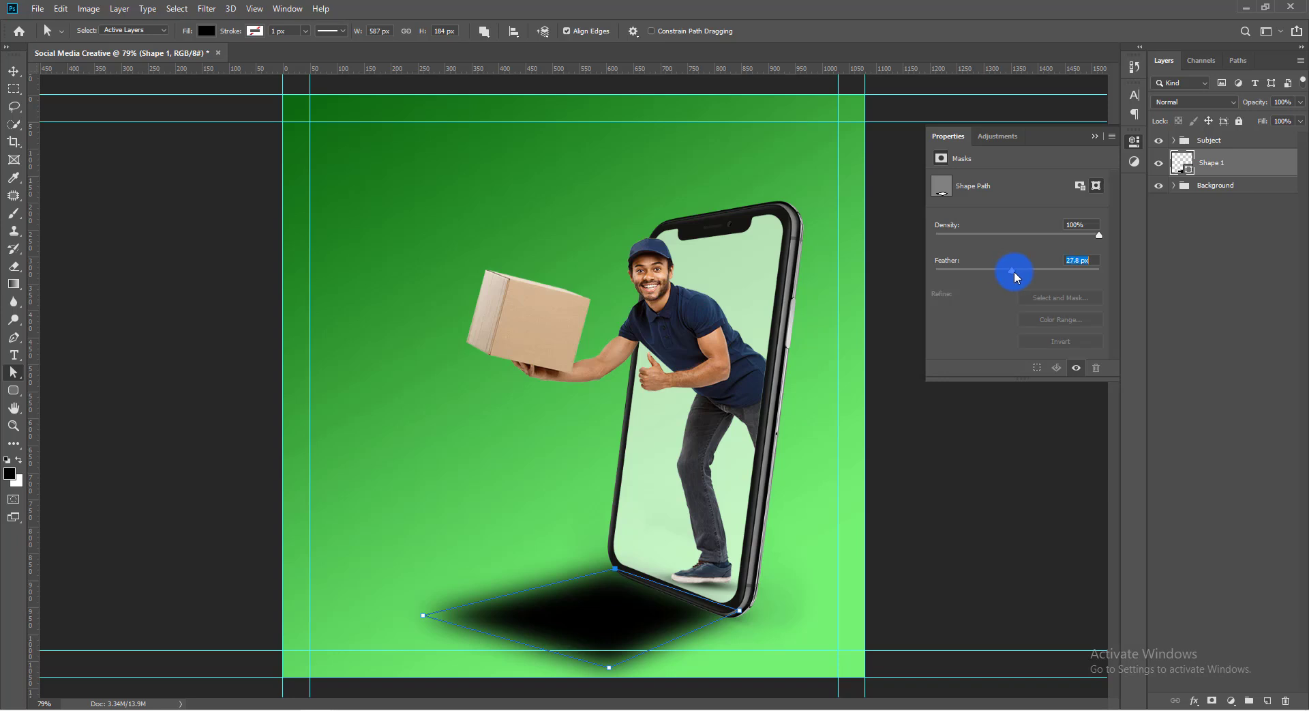
drag(1016, 276, 1020, 276)
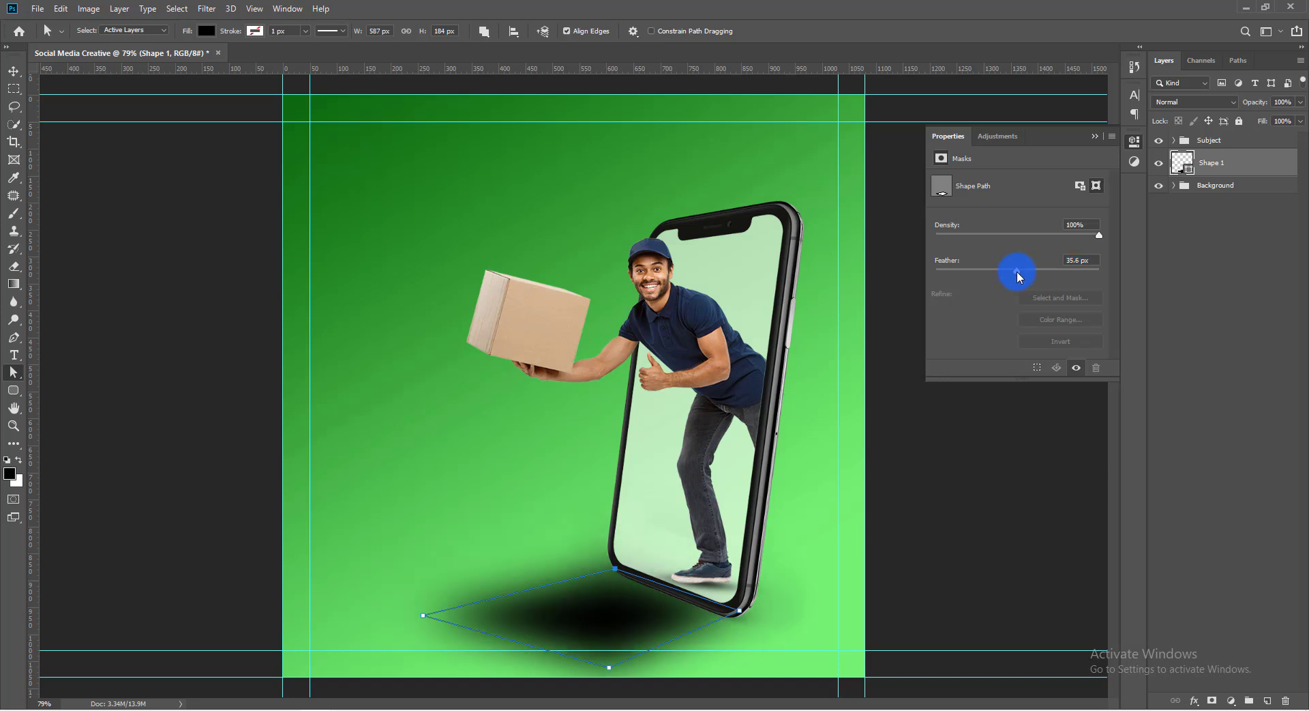
click(1096, 135)
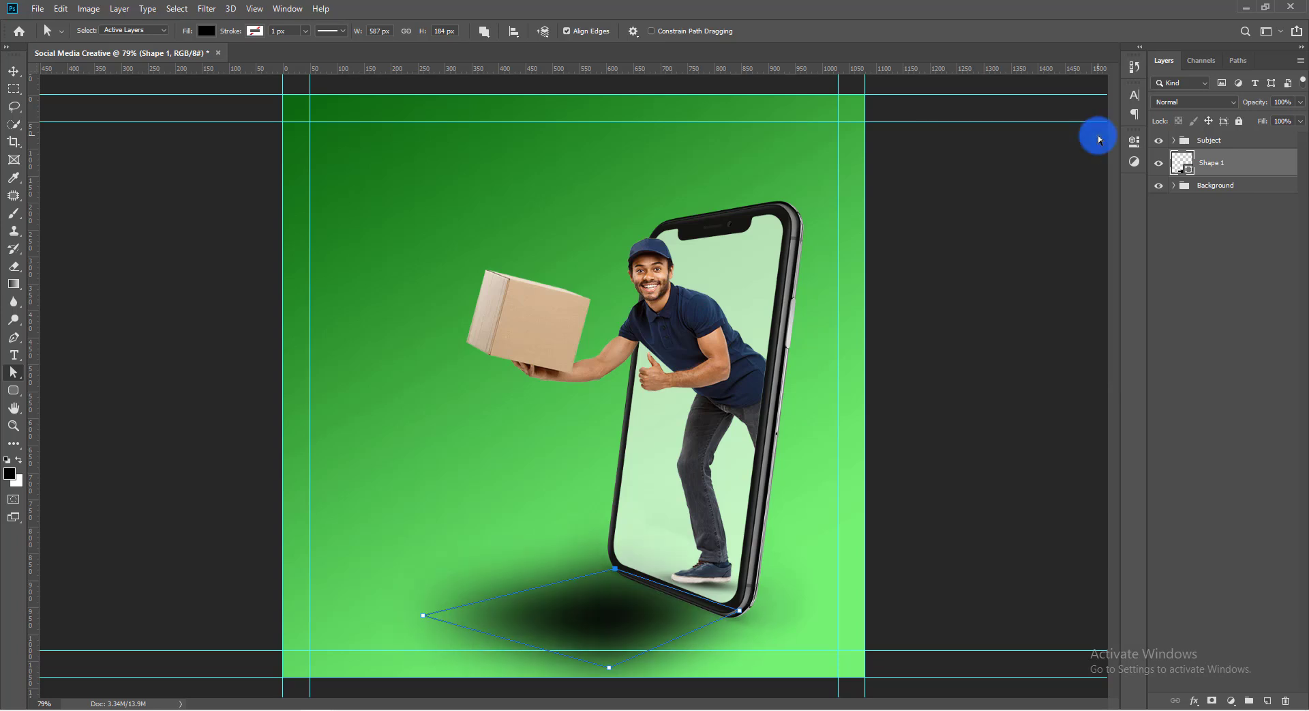
drag(694, 673, 515, 637)
key(Delete)
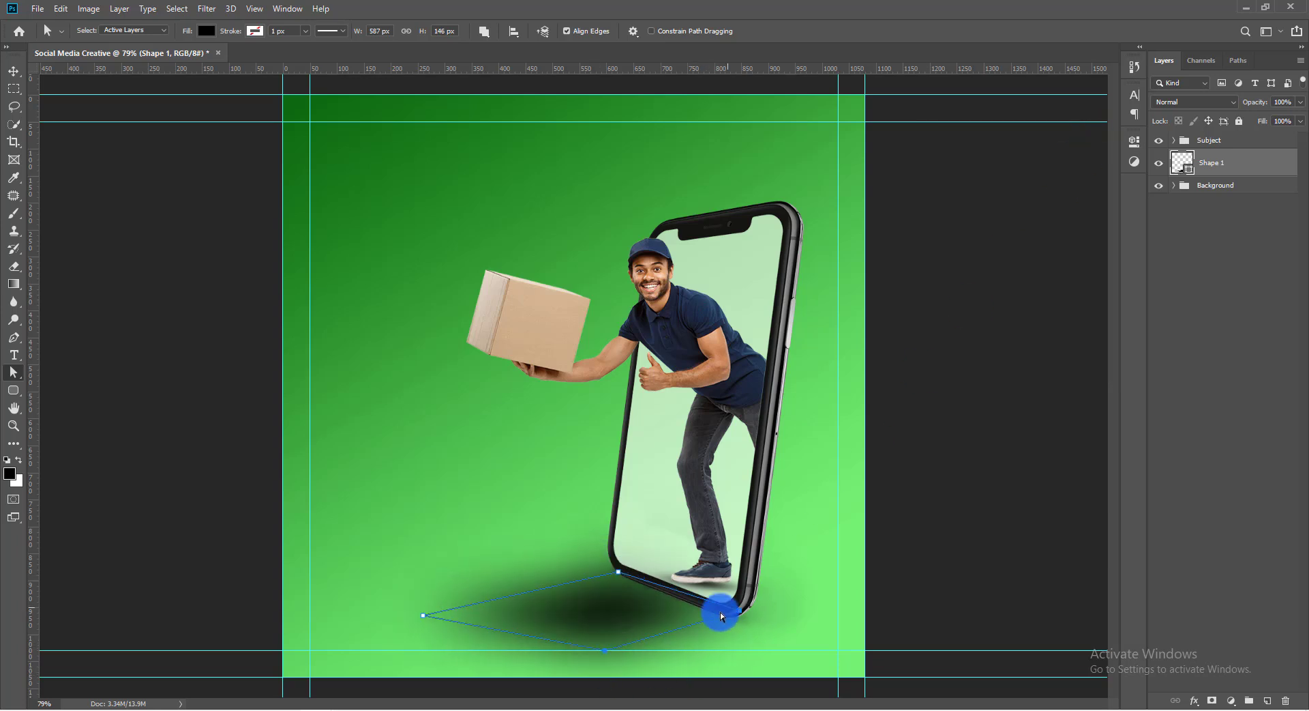
Add a layer mask to Shape 1, fade the shadow's left end with a black gradient, and set the shape's feather to 12.2 px
click(1213, 701)
key(g)
drag(411, 671, 648, 578)
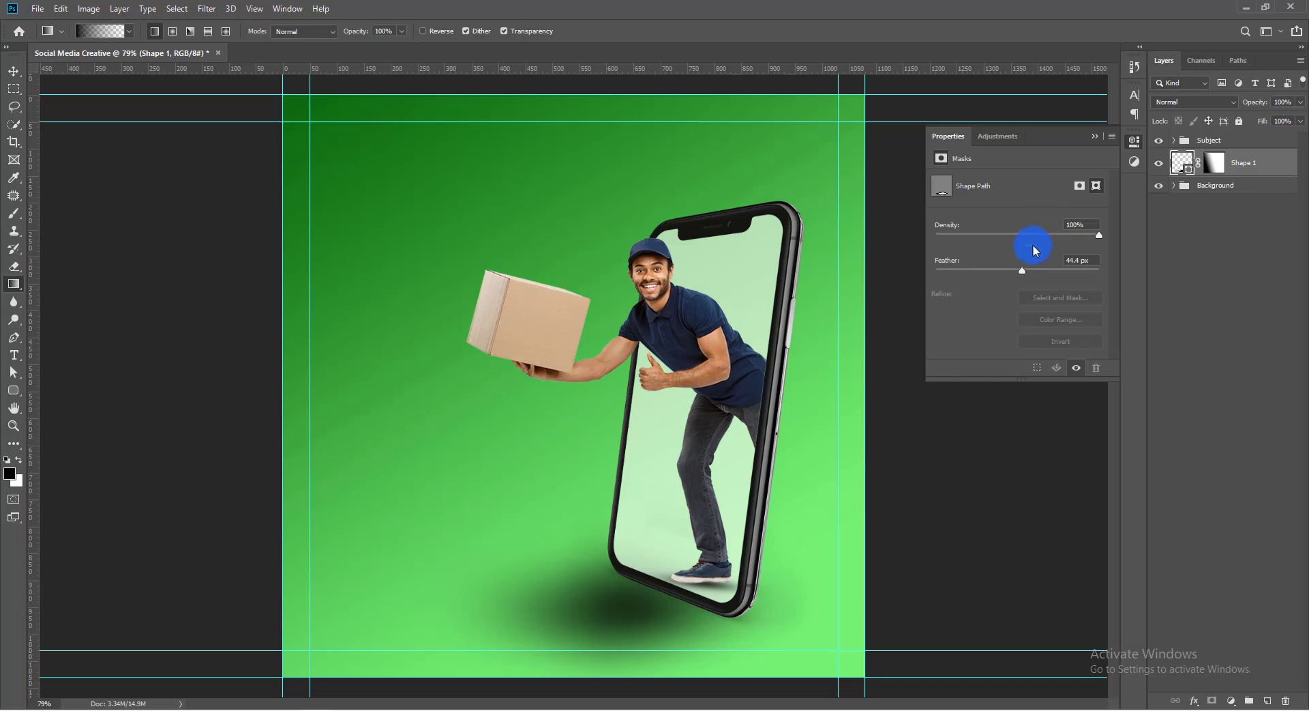
mouse_move(1017, 269)
mouse_down()
mouse_move(991, 273)
mouse_move(1006, 275)
mouse_up()
Try a shorter gradient on the Shape 1 layer mask across the shadow near the phone, and undo it
click(1214, 163)
drag(585, 628, 673, 594)
key(ctrl+z)
click(1206, 181)
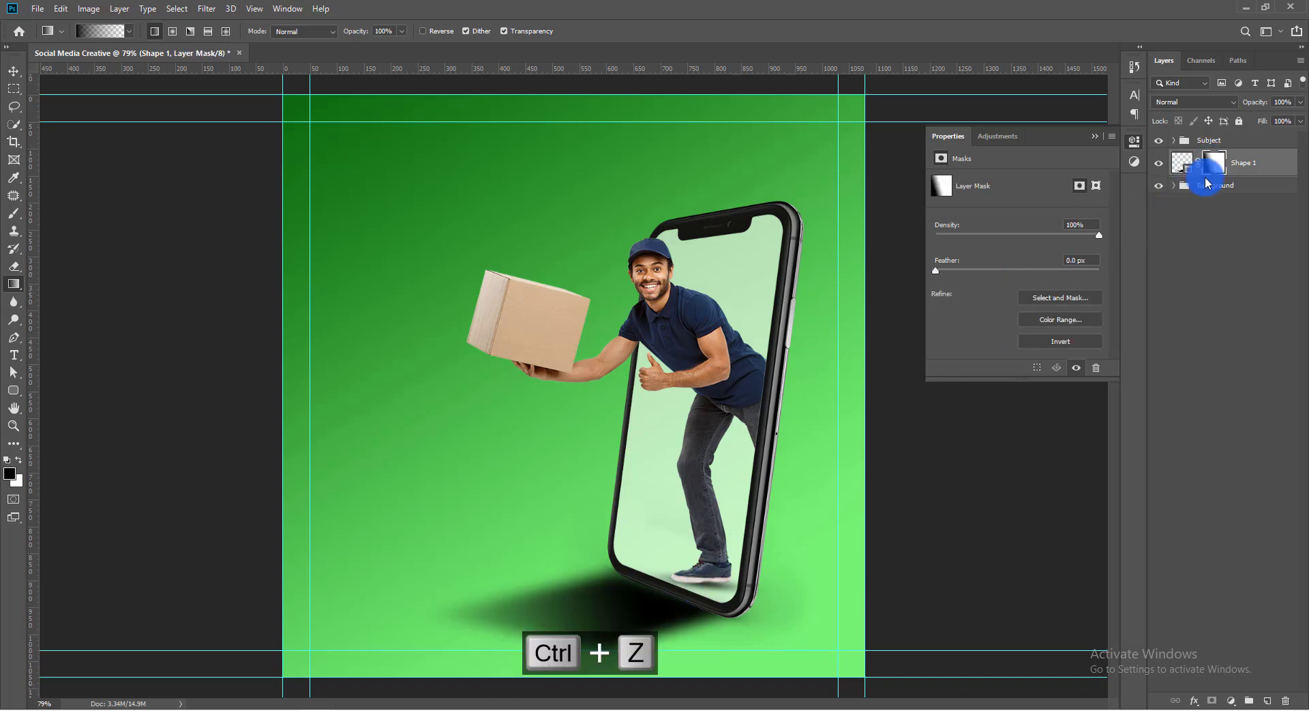
Try fading the shadow's outer edge on its mask with large soft black brush dabs, undoing each attempt
key(b)
drag(572, 605, 672, 591)
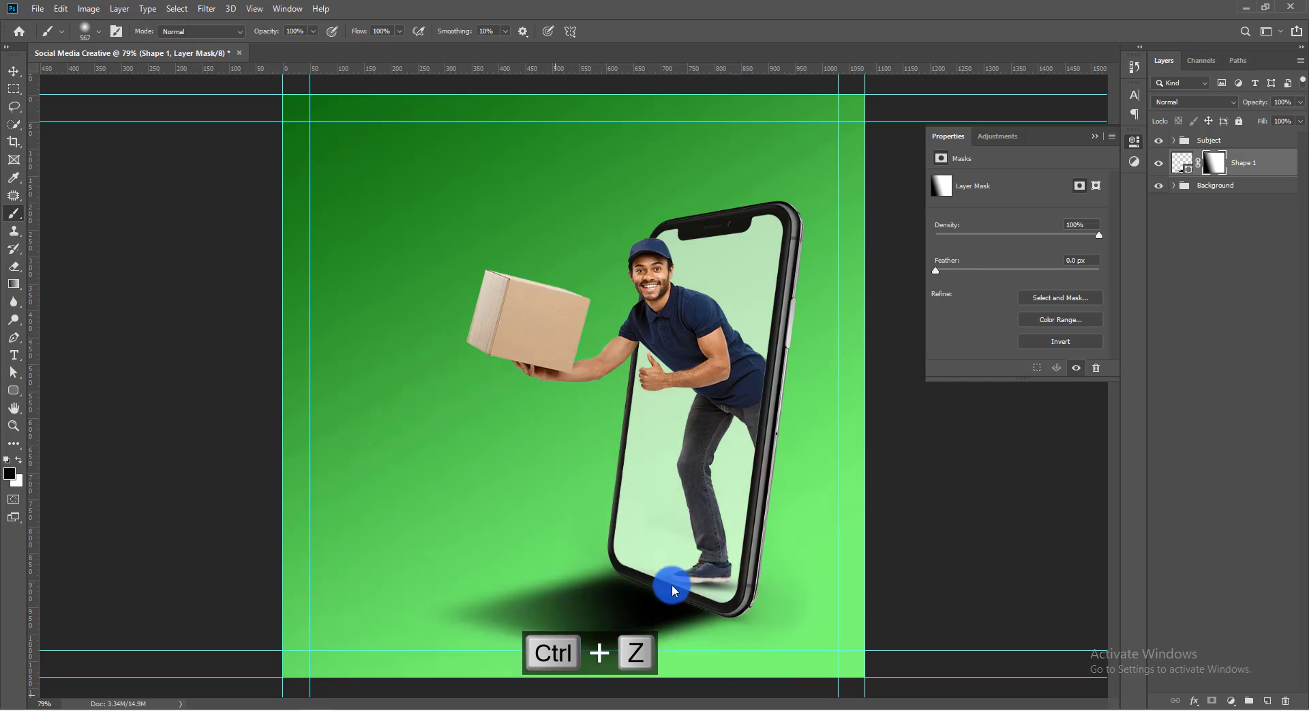
click(523, 669)
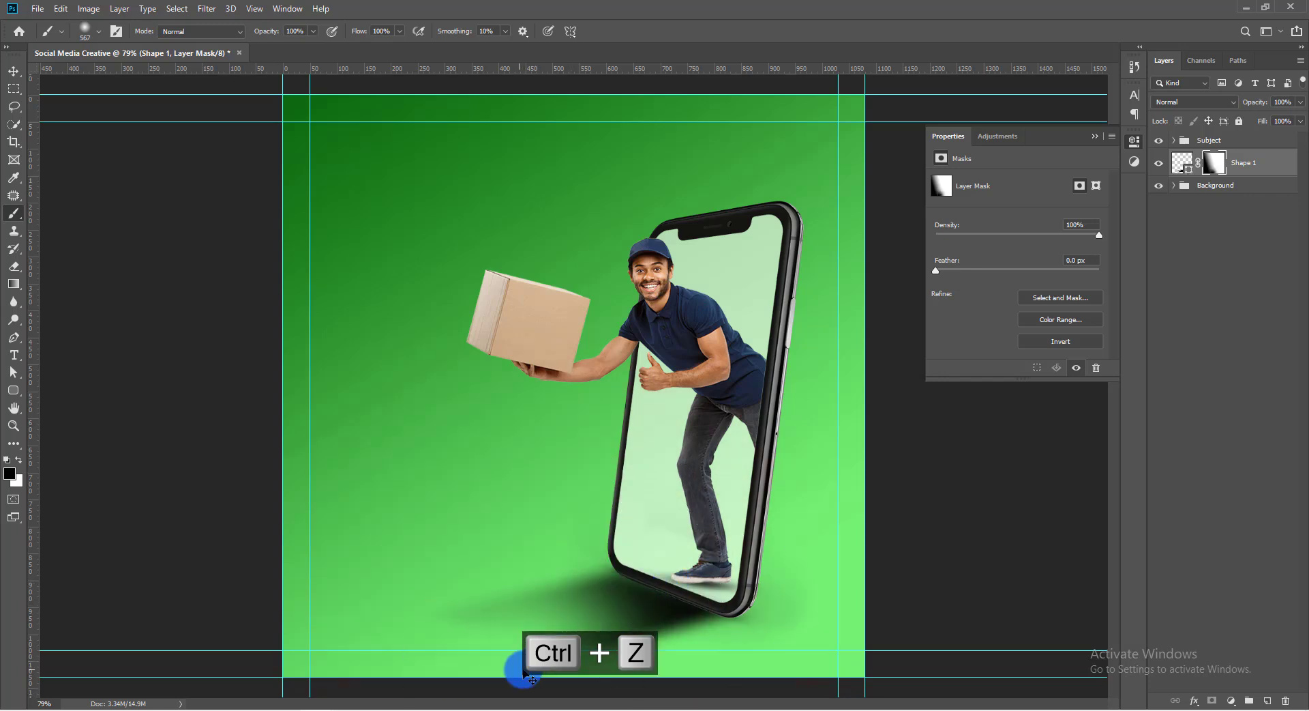
key(ctrl+z)
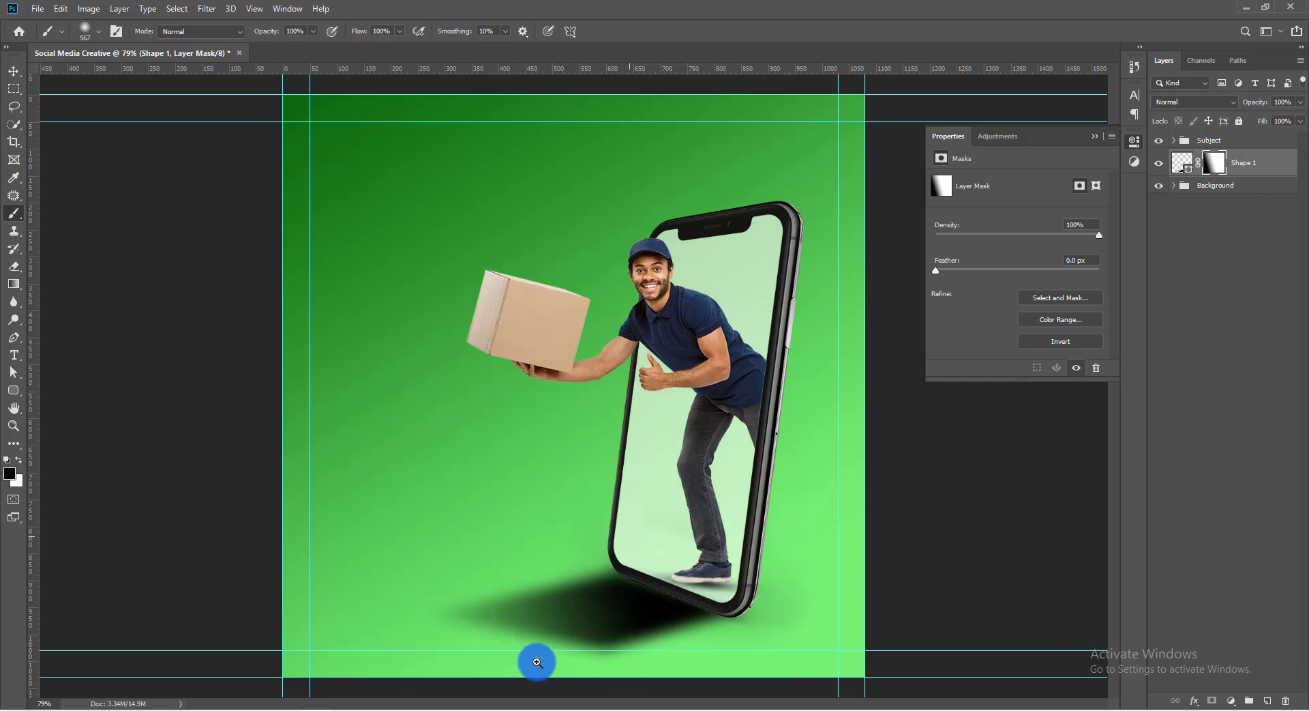
drag(593, 525, 572, 530)
key(ctrl+z)
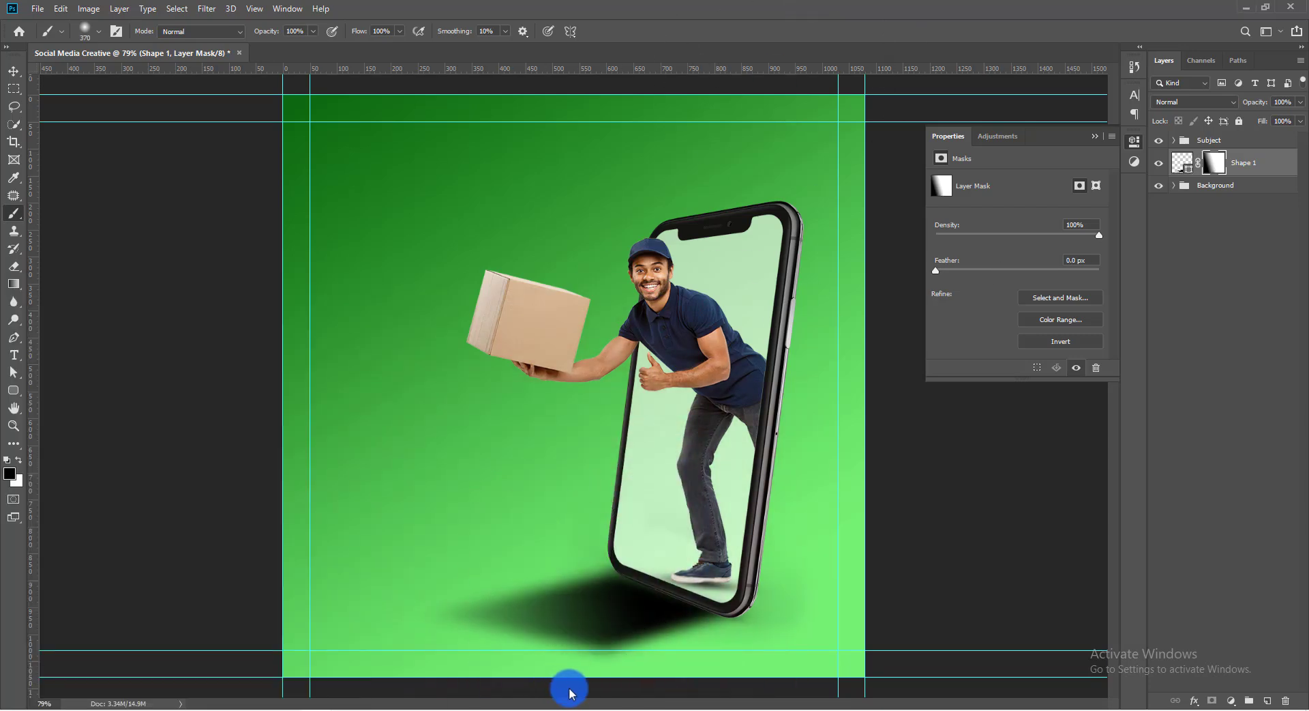
click(525, 674)
key(ctrl+z)
Reshape the shadow's corners along the phone's base and lower its outer corners, making the shape about 609 by 176 px
key(a)
mouse_move(776, 600)
mouse_down()
mouse_move(772, 636)
mouse_move(759, 616)
mouse_up()
mouse_move(614, 571)
mouse_down()
mouse_move(585, 526)
mouse_move(616, 570)
mouse_up()
mouse_move(759, 615)
mouse_down()
mouse_move(787, 585)
mouse_move(755, 613)
mouse_up()
drag(423, 615, 435, 629)
click(445, 567)
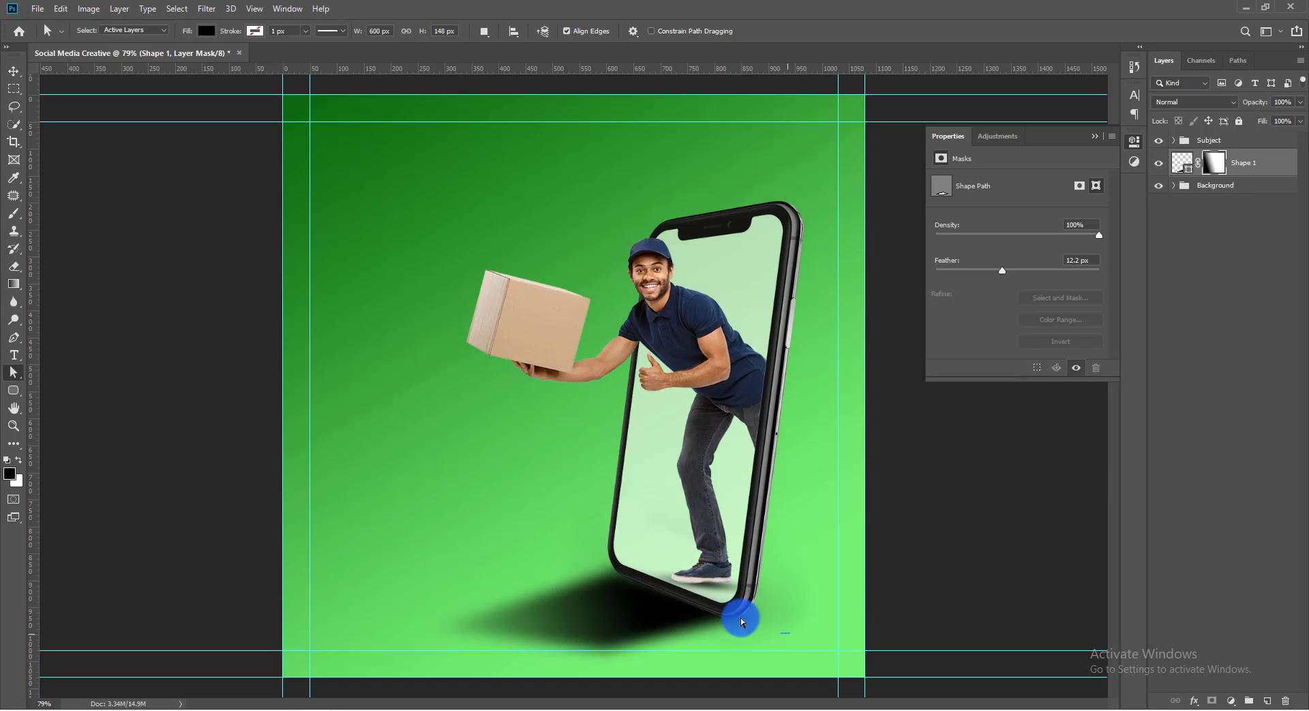
click(756, 613)
drag(605, 650, 612, 665)
click(939, 535)
Set the Fill of the Shape 1 shadow layer to 70%
click(1096, 143)
drag(1282, 121, 1263, 128)
key(Return)
click(14, 72)
Extend the shadow shape's right corner beyond the phone until the shape is about 754 px wide
key(a)
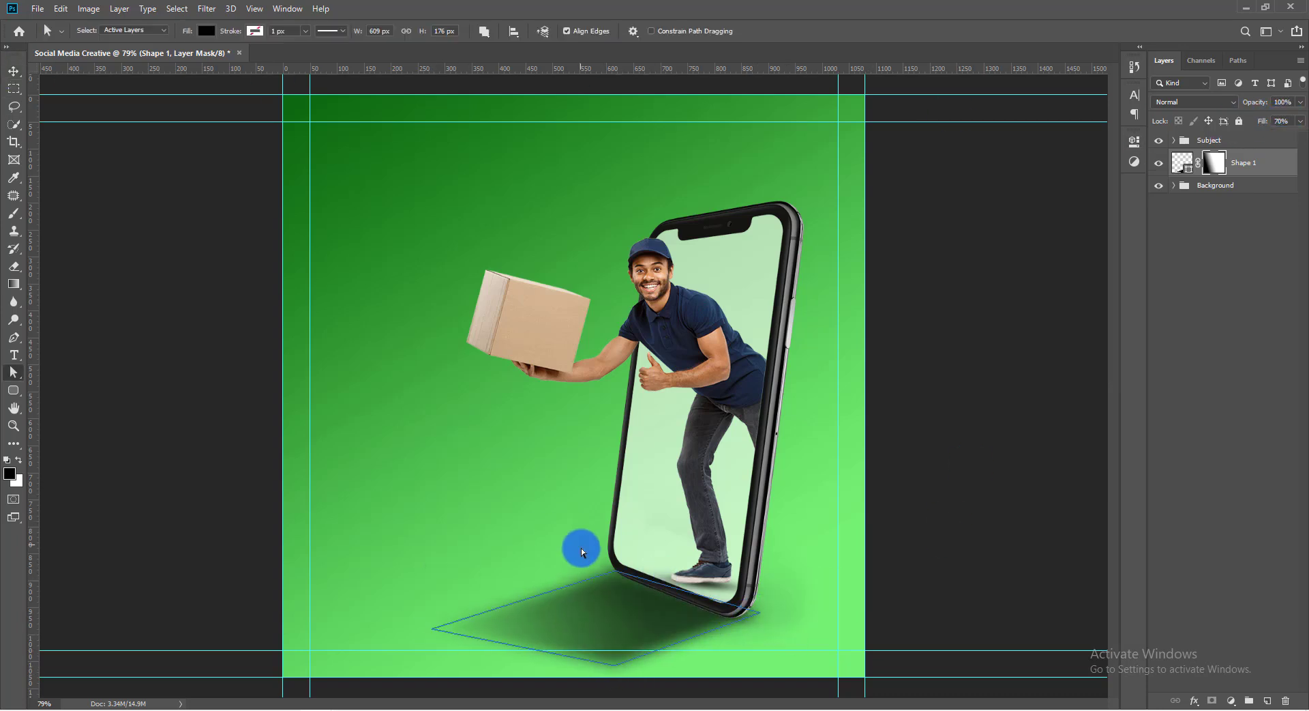
drag(755, 613, 808, 599)
click(855, 601)
Fade the shadow's left tip with one soft black brush dab of about 517 px on the Shape 1 layer mask
click(1214, 163)
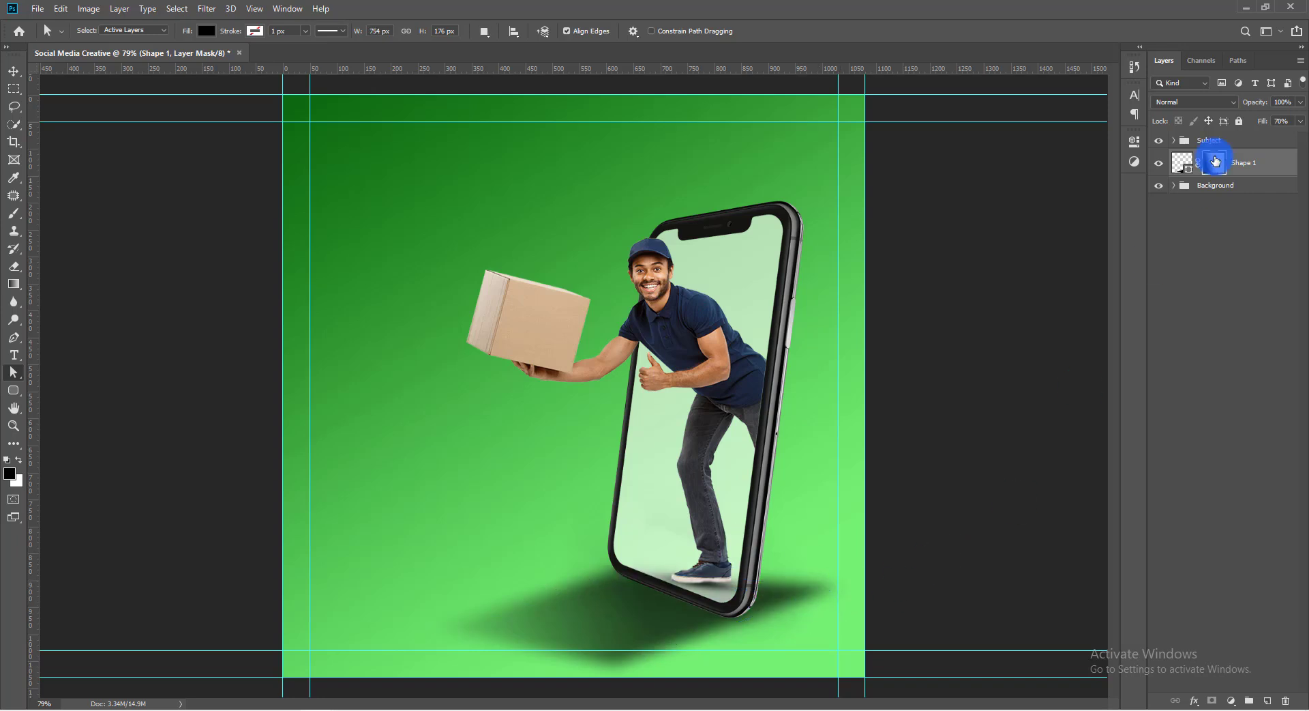
key(b)
key(bracketright)
key(bracketright)
key(bracketright)
click(470, 635)
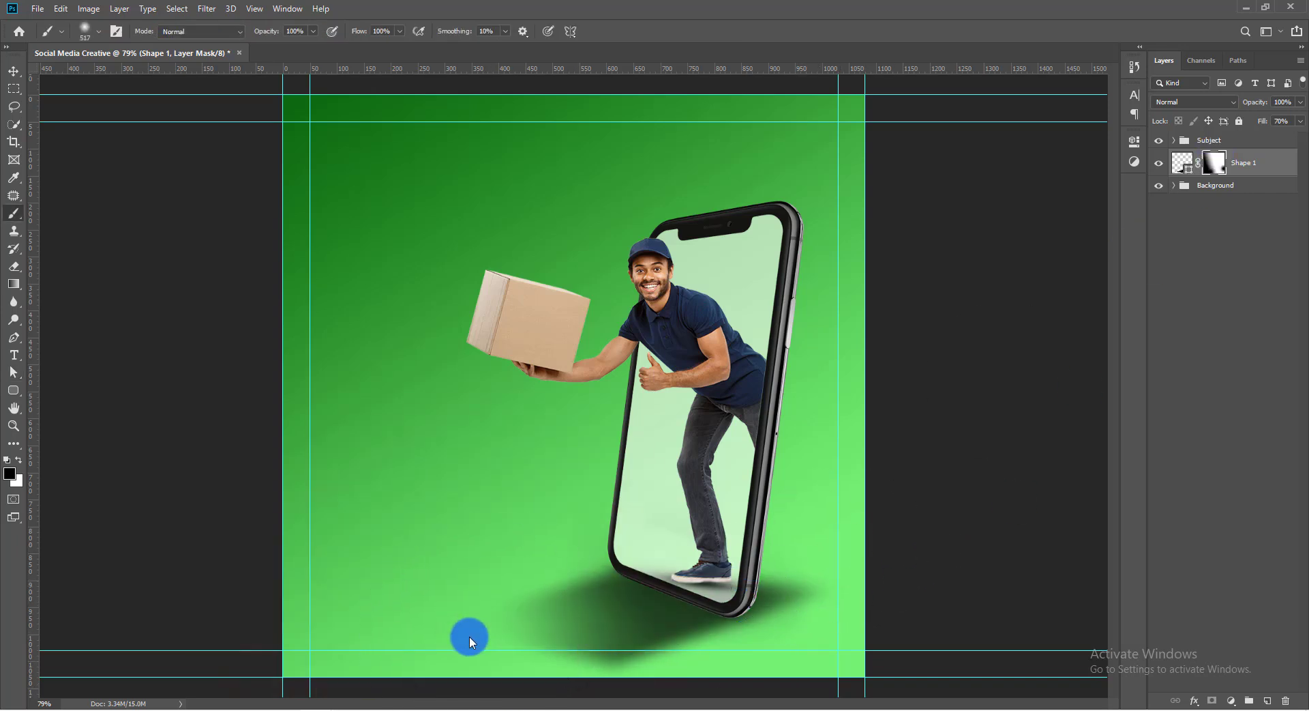
Set the blend mode of the Shape 1 shadow layer to Multiply
click(1246, 162)
click(1206, 102)
click(1183, 153)
click(15, 72)
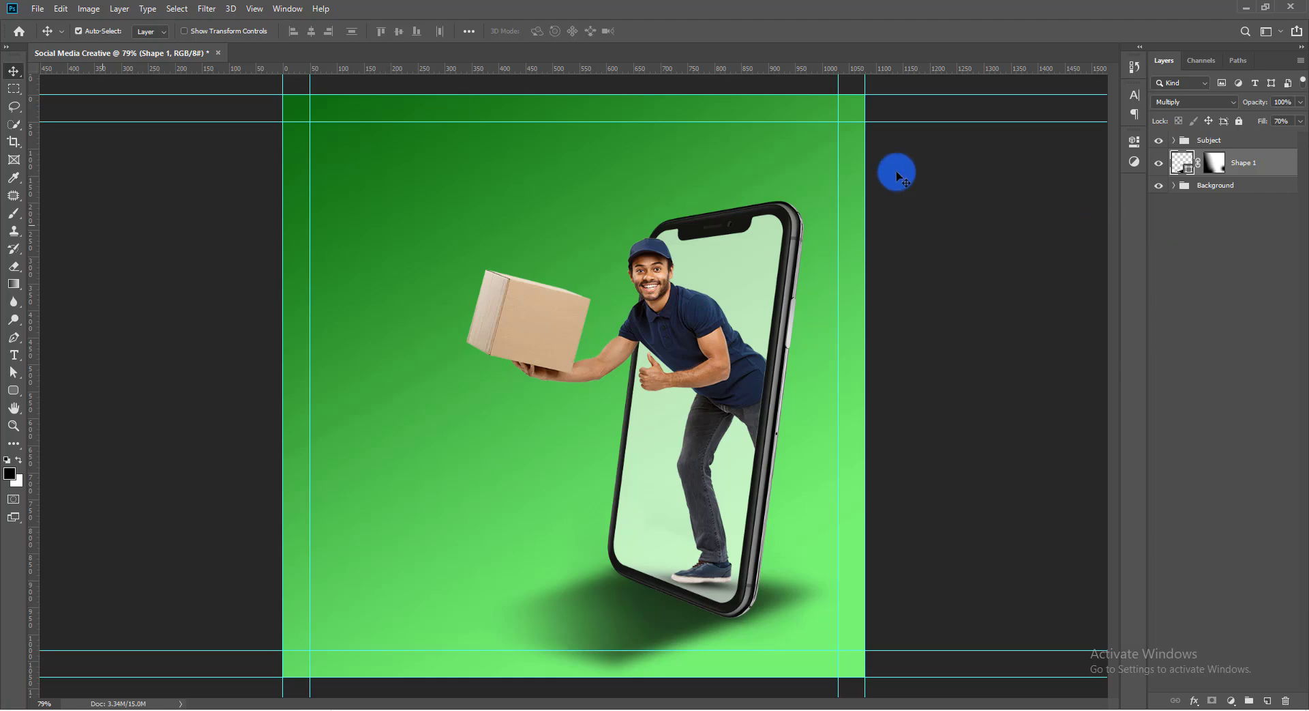
Place the road-15425 image below the Subject group, align it with the canvas's lower edge, and flip it horizontally
click(38, 8)
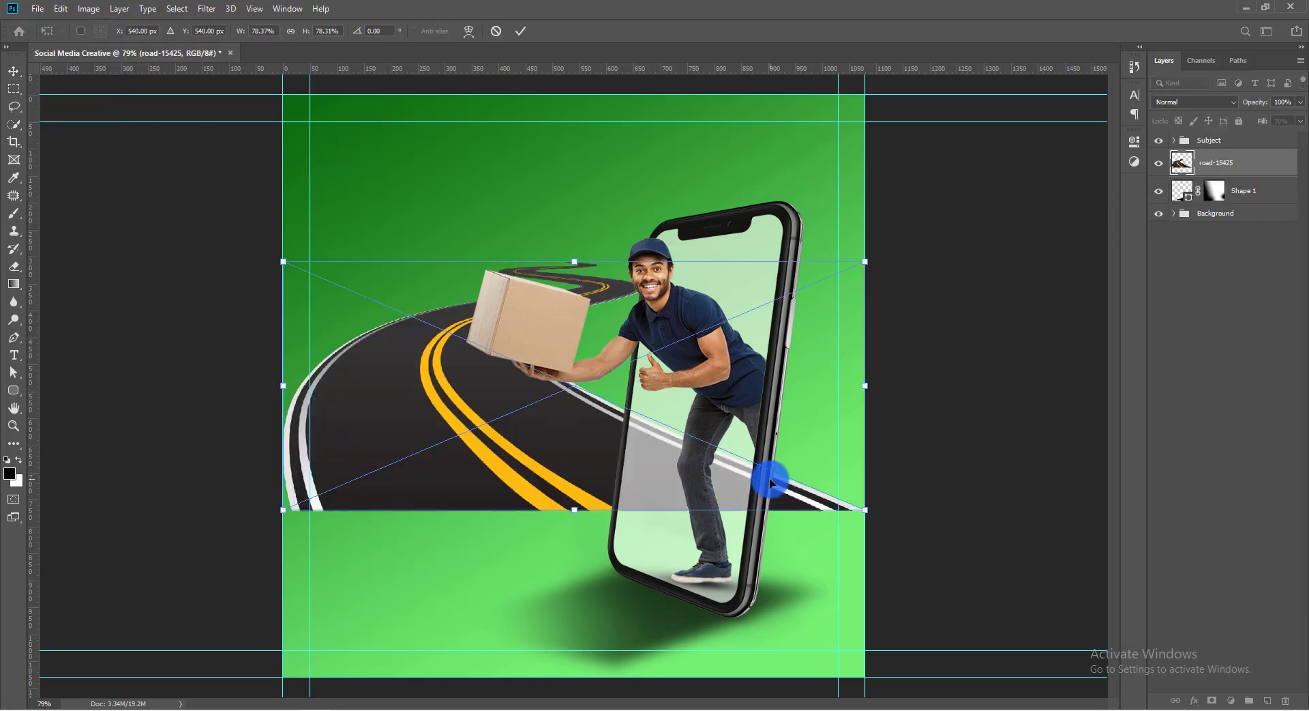
drag(581, 429, 600, 596)
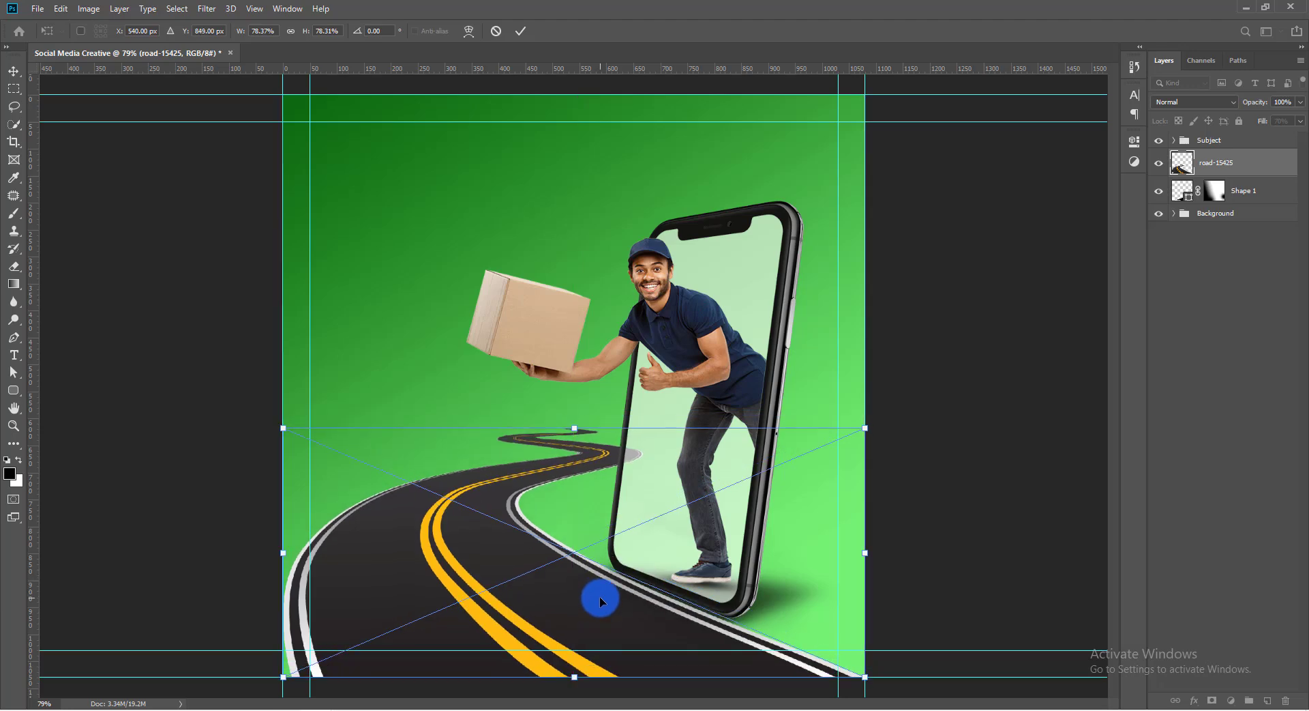
right_click(510, 543)
click(583, 526)
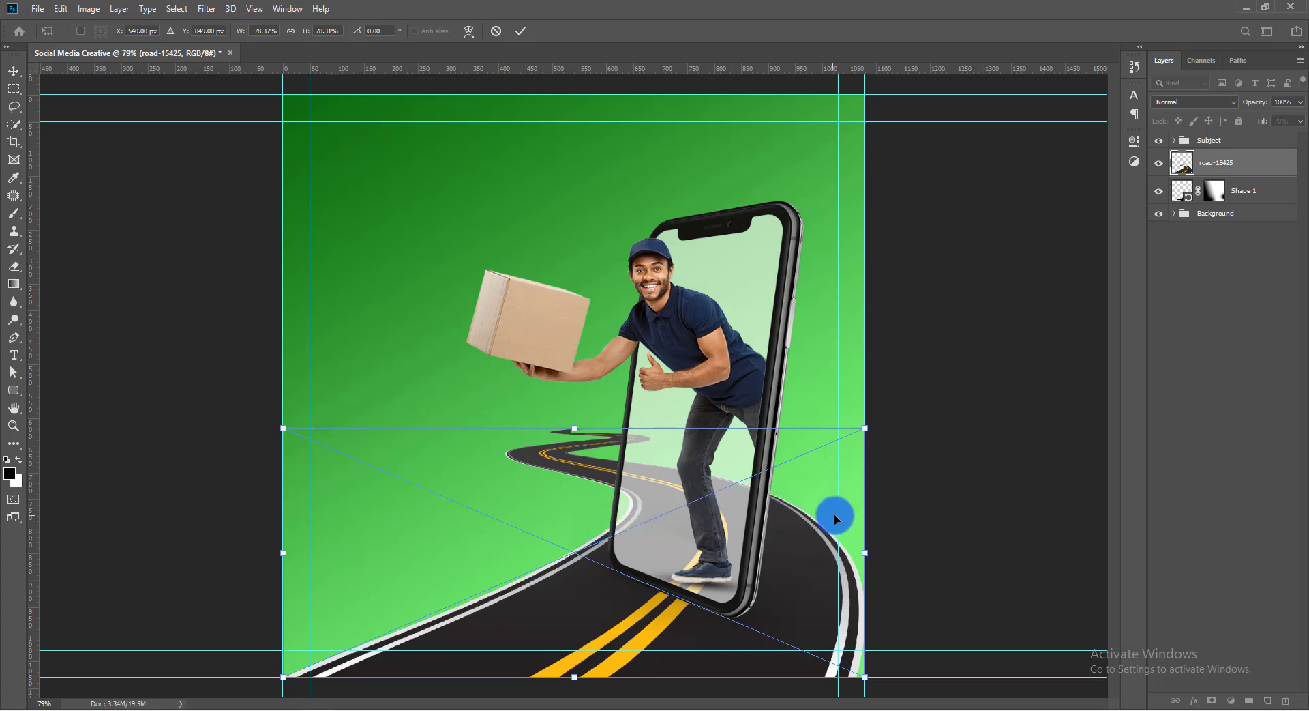
Shift the road rightward past the canvas edge, stretch its left side back to the canvas's left edge, and apply the placement
mouse_move(833, 514)
mouse_down()
mouse_move(877, 514)
mouse_move(846, 524)
mouse_up()
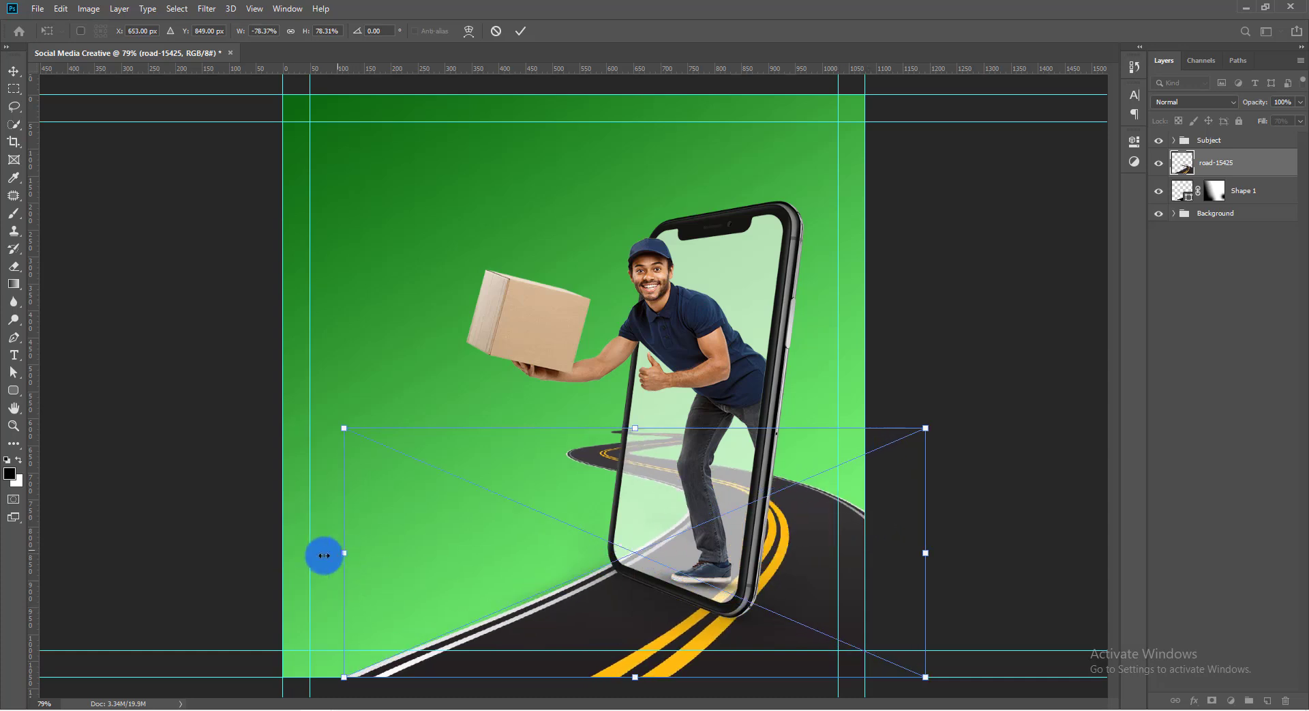
drag(344, 552, 283, 553)
click(522, 32)
Warp the road, bending its far end rightward behind the phone and pulling its left side out beyond the canvas
key(ctrl+t)
right_click(594, 475)
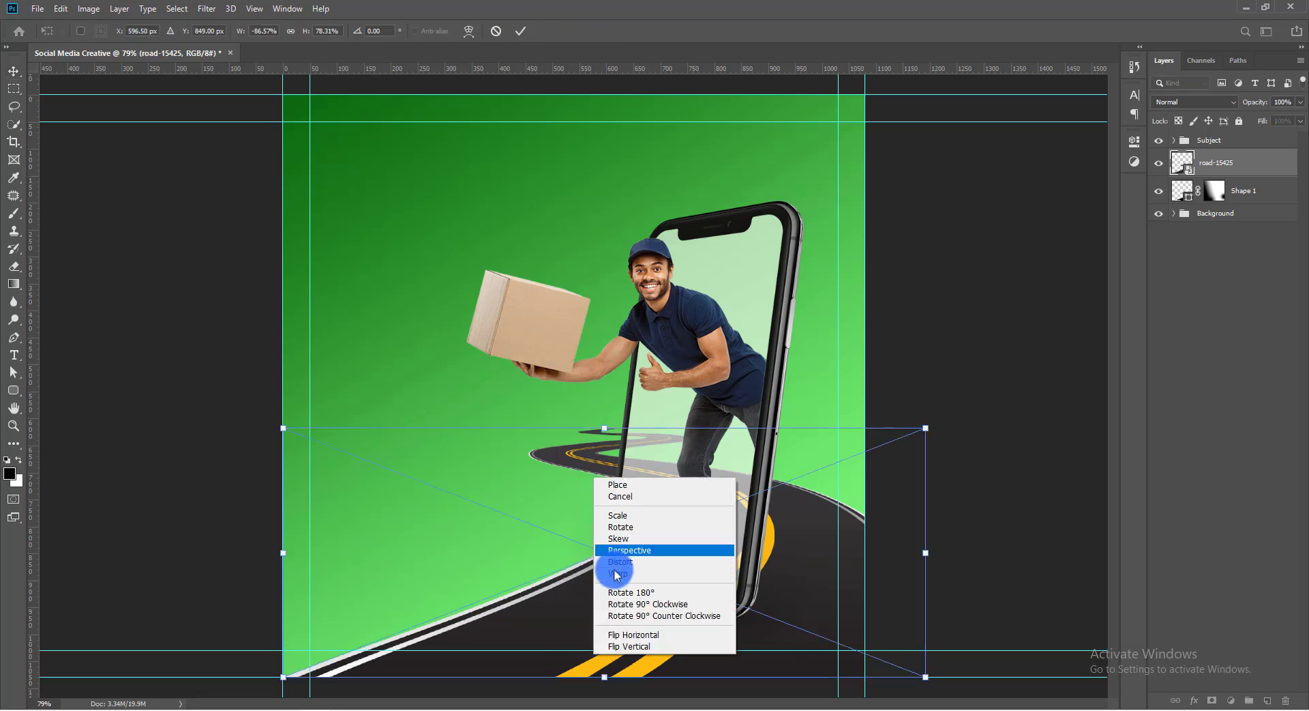
click(617, 574)
drag(600, 438, 798, 435)
drag(330, 661, 38, 670)
drag(273, 511, 228, 543)
drag(284, 595, 10, 597)
Refine the warp so the road fills the canvas's lower-left corner and its far curve sits further right, and apply it
drag(284, 512, 95, 506)
mouse_move(284, 429)
mouse_down()
mouse_move(227, 427)
mouse_move(284, 428)
mouse_up()
drag(281, 631, 746, 499)
key(ctrl+z)
drag(278, 581, 278, 605)
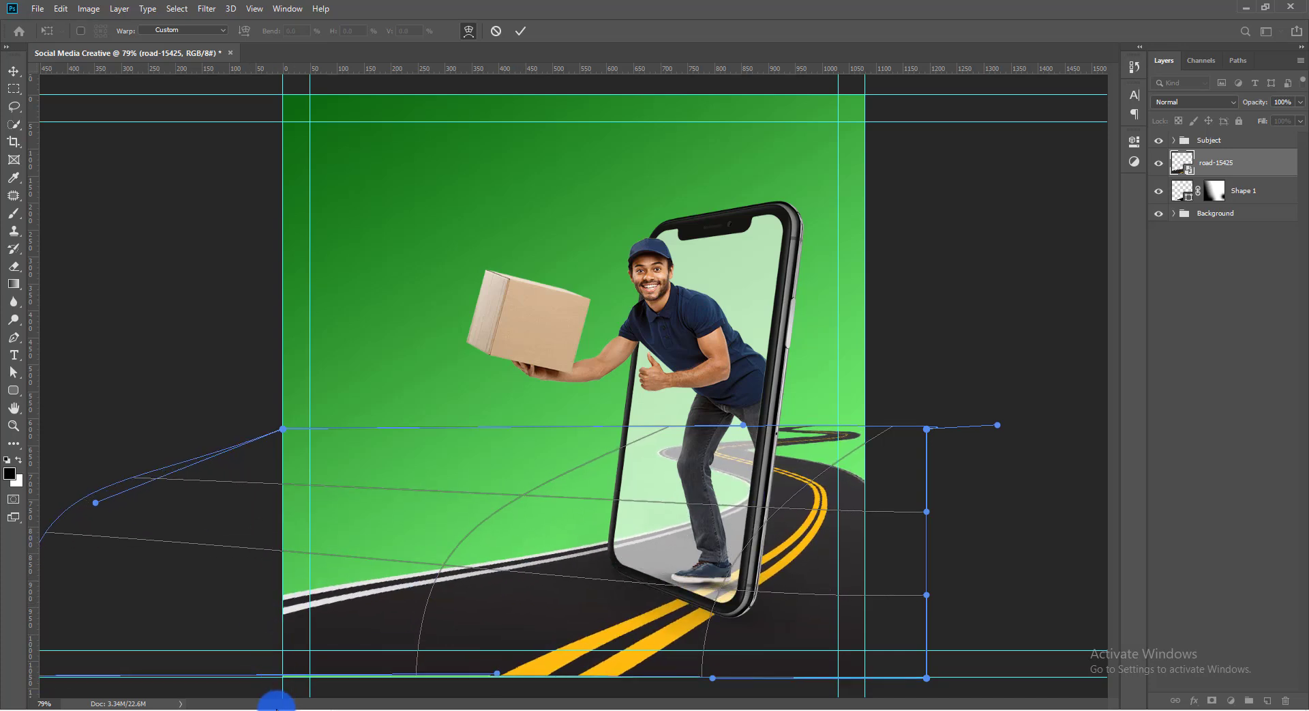
drag(284, 678, 283, 686)
drag(701, 496, 845, 424)
click(520, 30)
Transform the road again to raise its left end slightly, warp its lower-left area inward, and apply the changes
double_click(1224, 164)
click(1228, 169)
key(ctrl+t)
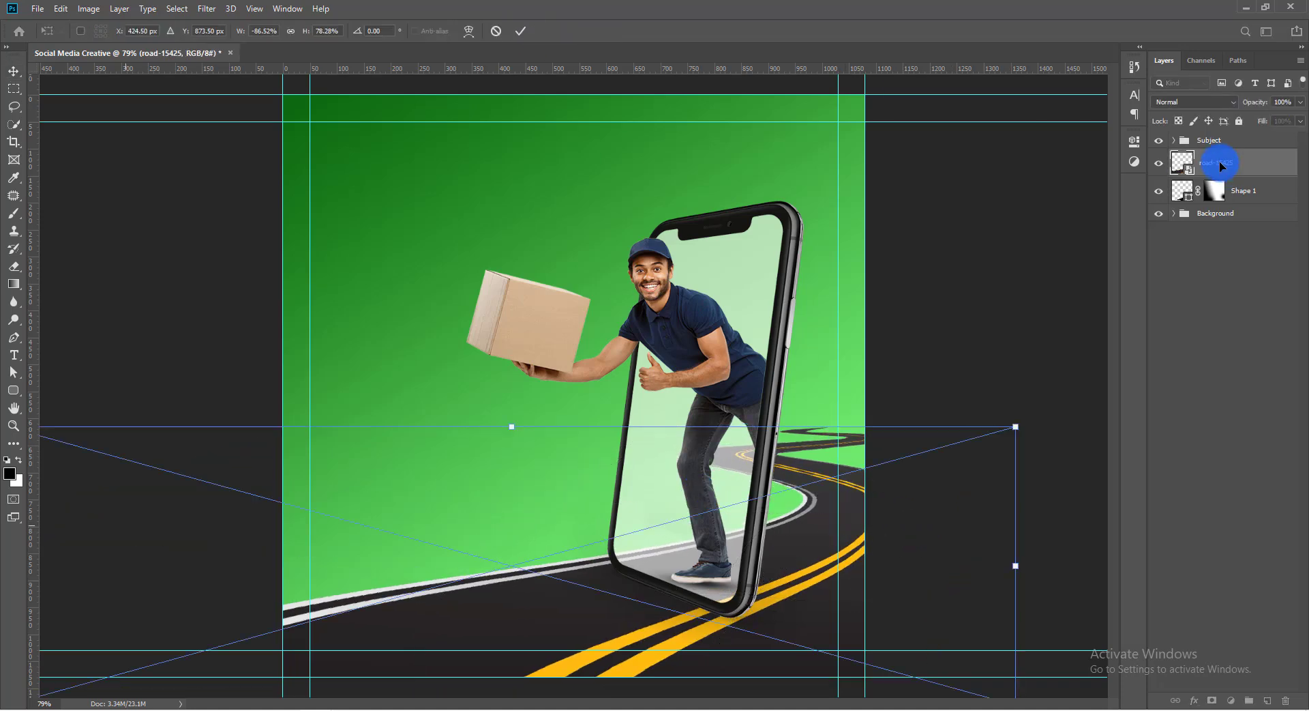
drag(612, 435, 594, 435)
drag(44, 423, 45, 415)
key(ctrl+z)
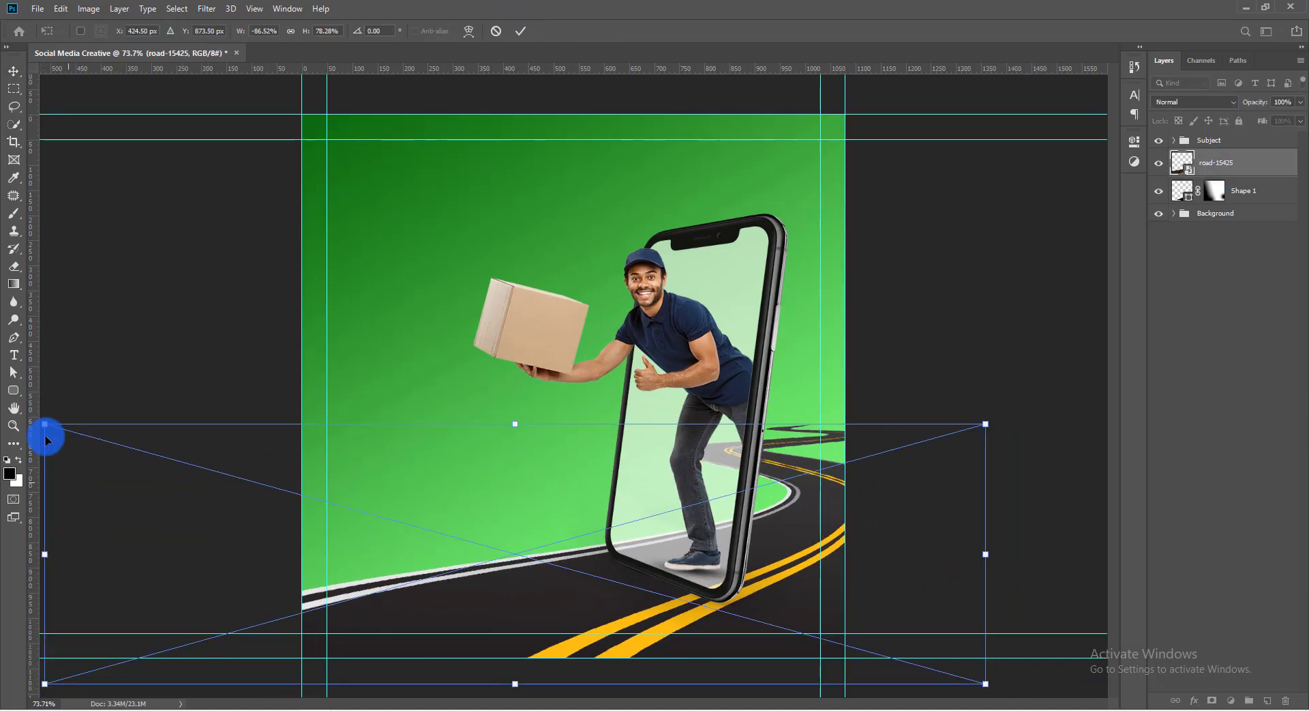
drag(45, 555, 49, 509)
right_click(409, 527)
click(436, 622)
drag(219, 645, 462, 555)
key(Return)
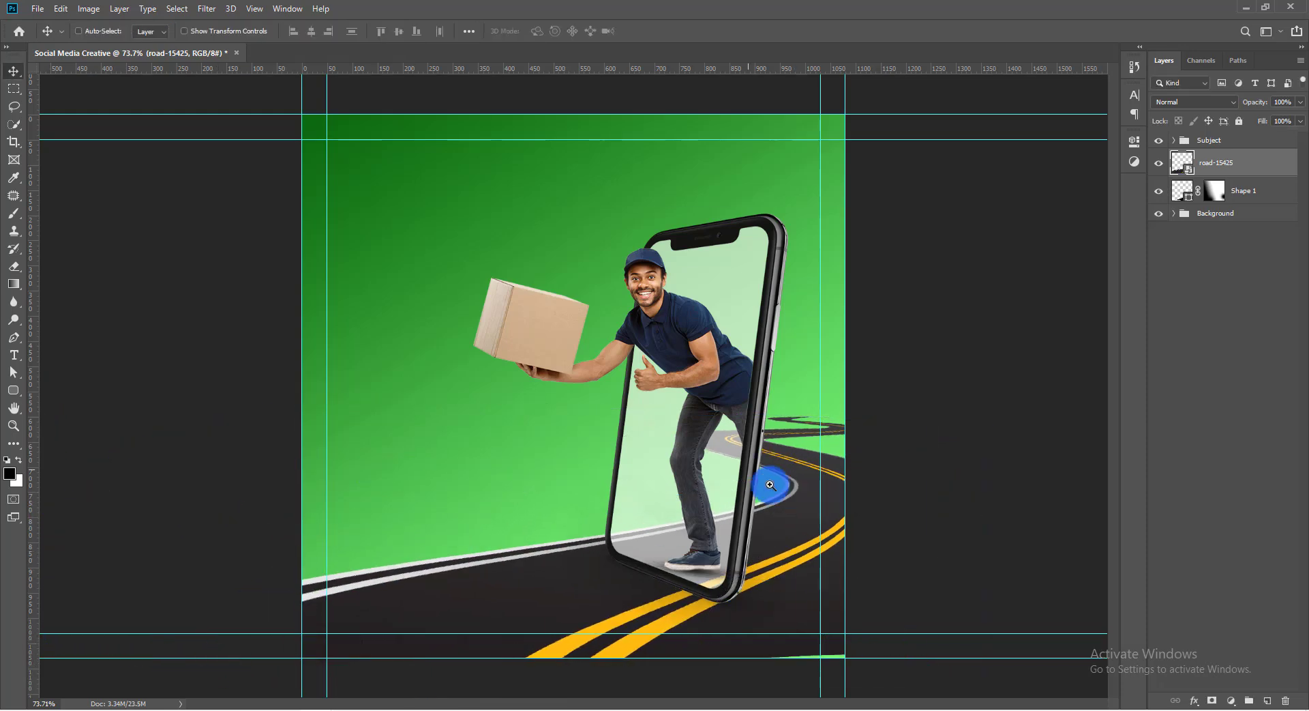
drag(746, 463, 755, 468)
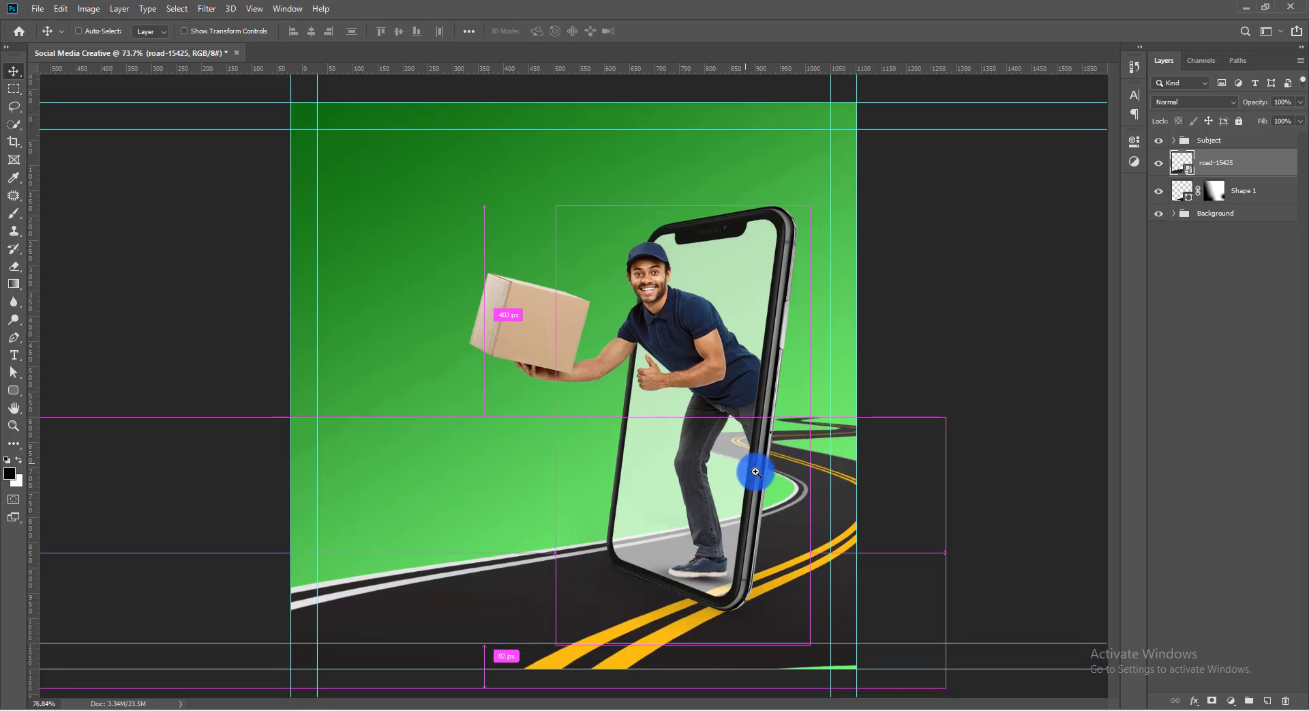
Add a layer mask to the road-15425 layer and activate the Gradient tool for it
click(979, 426)
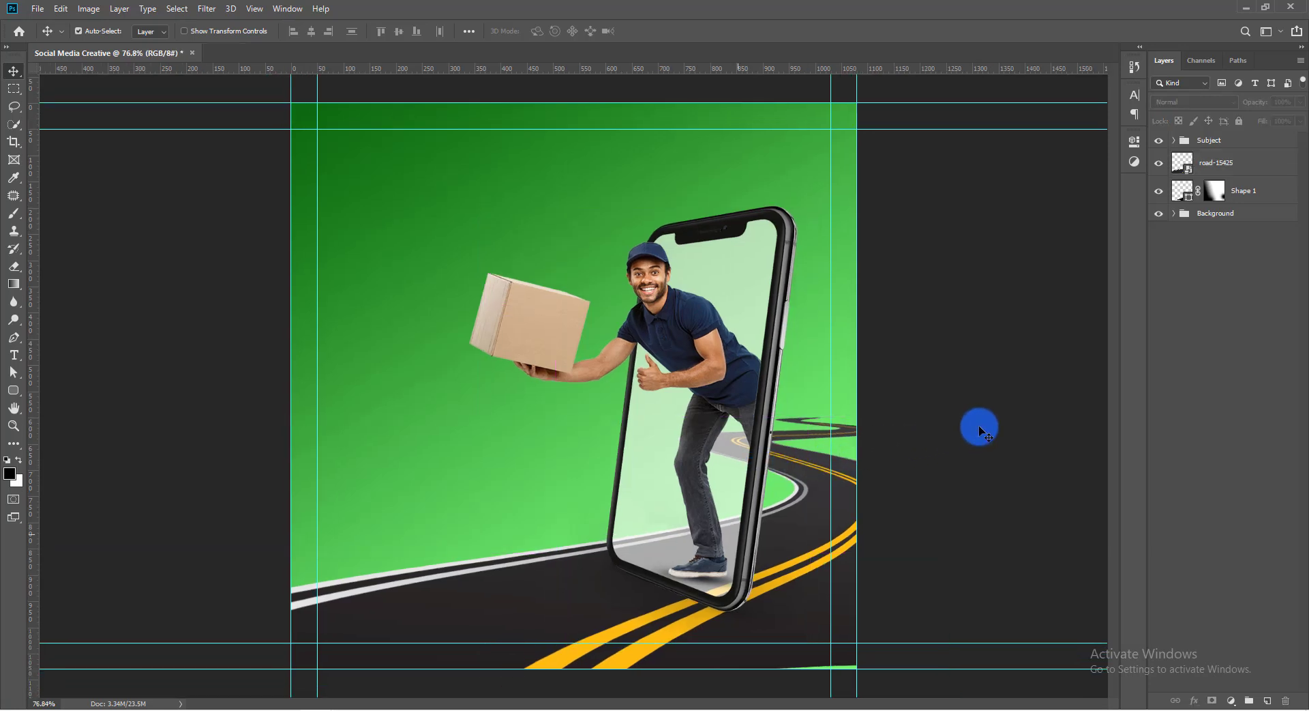
click(1241, 187)
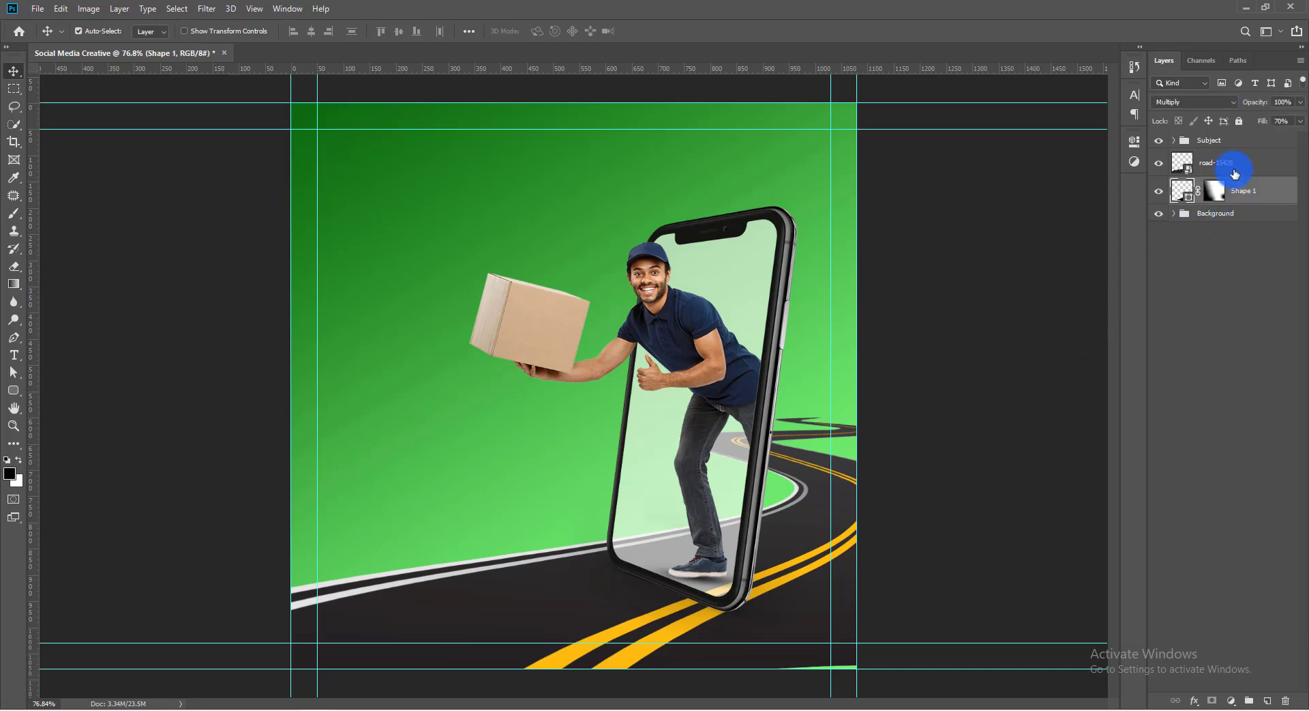
click(1235, 172)
click(1159, 163)
click(1159, 163)
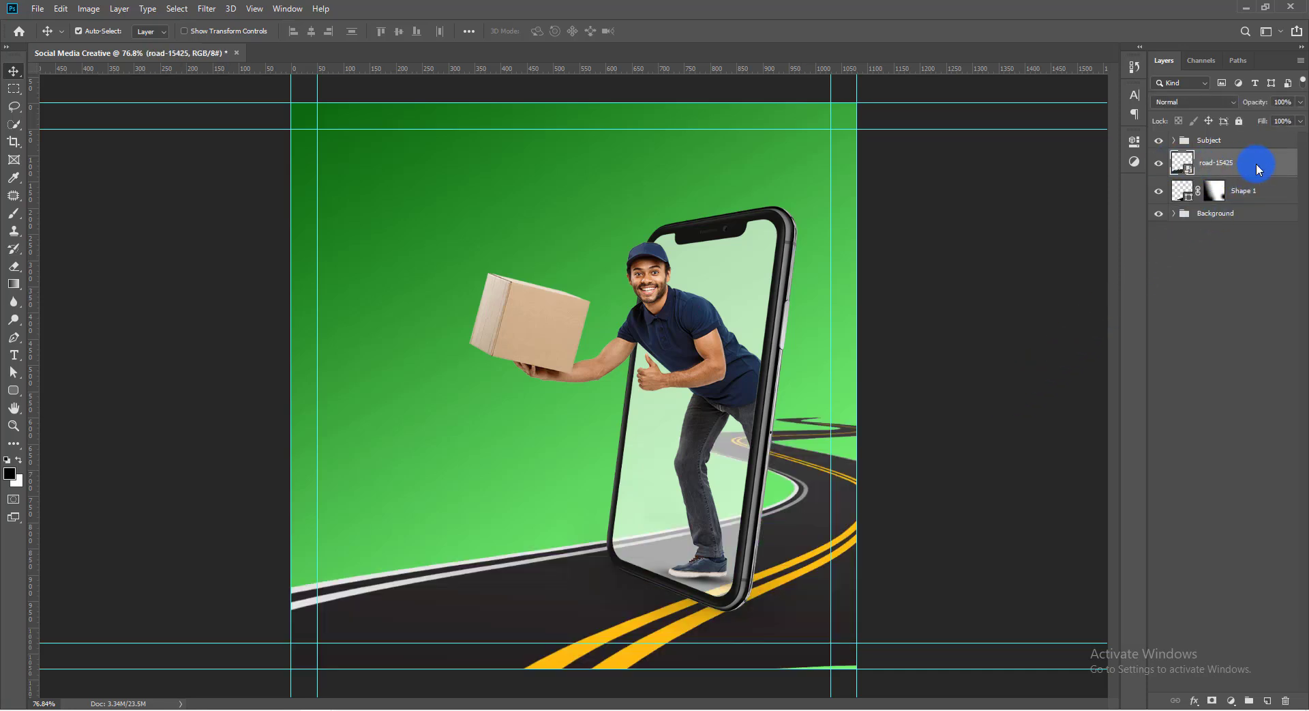
click(1213, 700)
key(g)
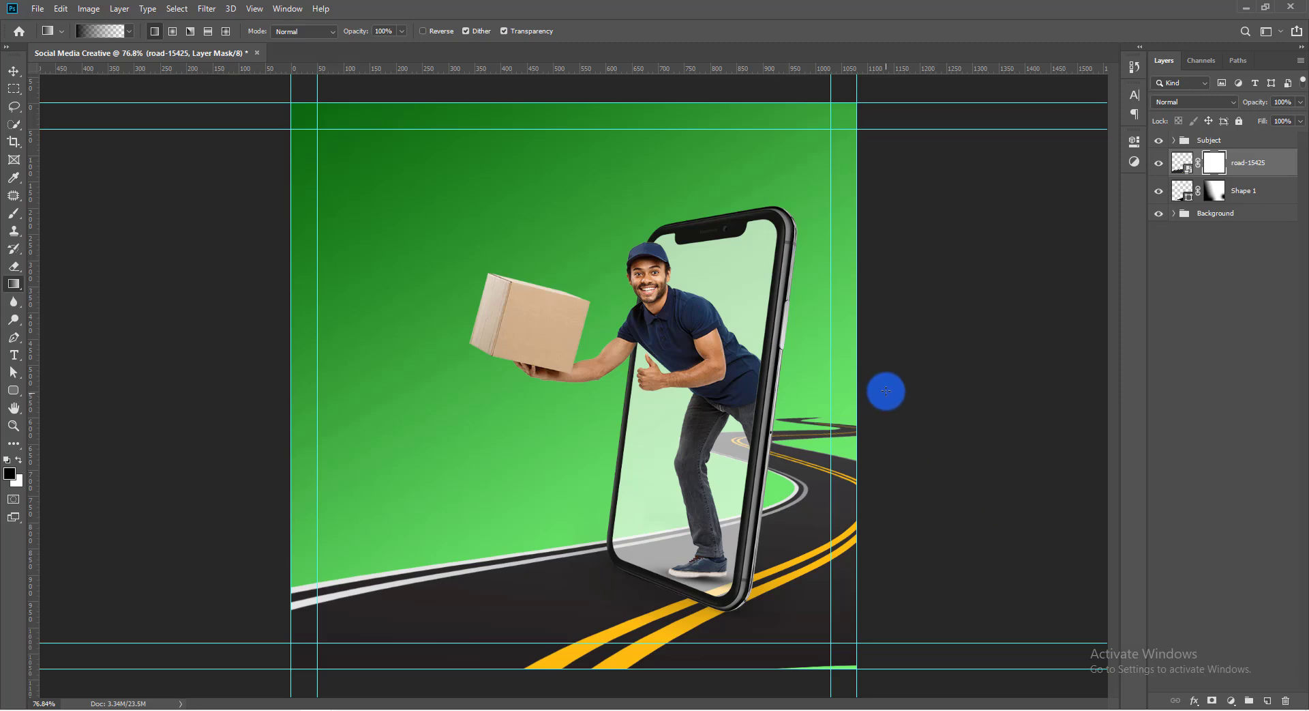
drag(886, 391, 498, 500)
key(ctrl+z)
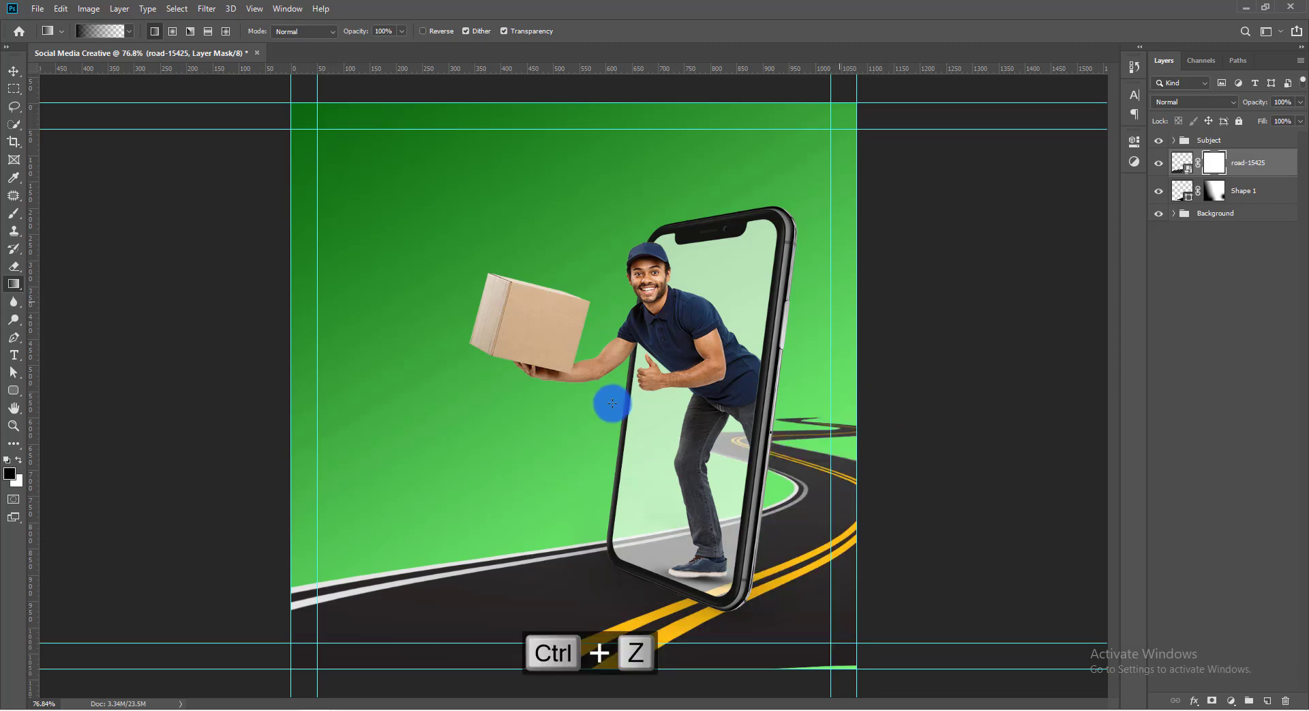
drag(853, 200, 658, 511)
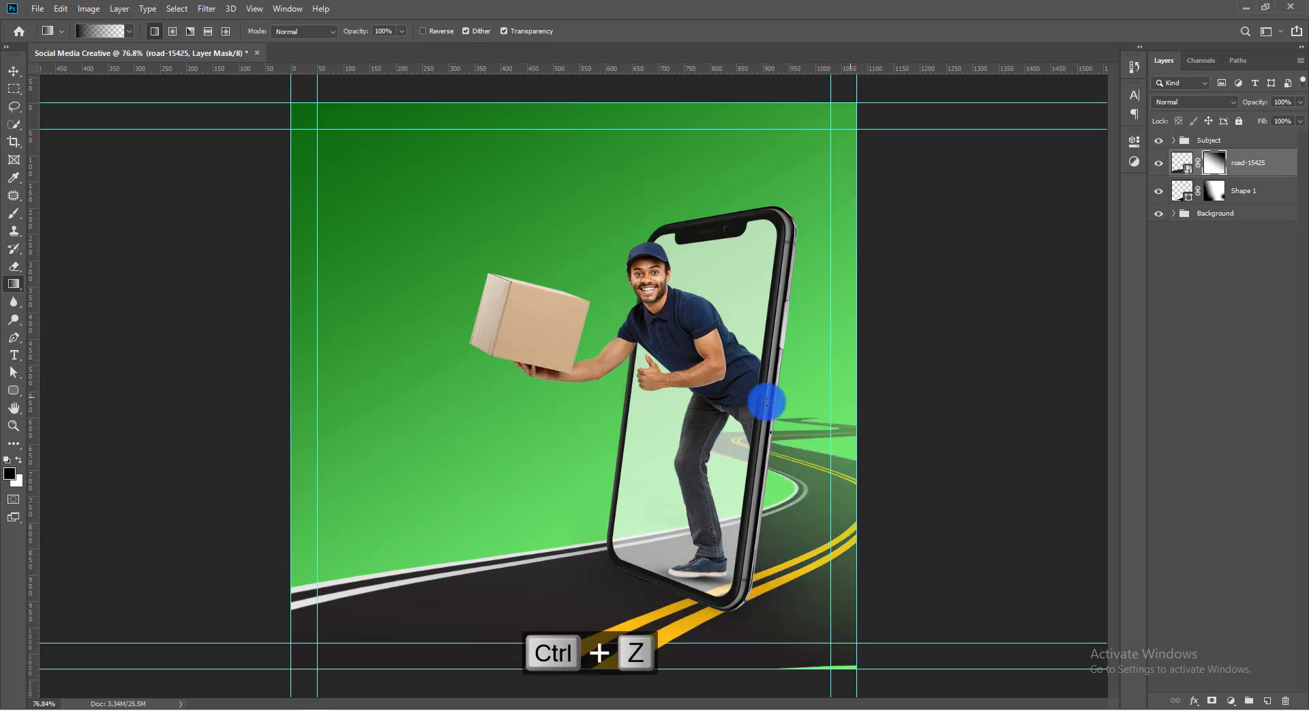
key(ctrl+z)
Fade the road's far right end into the green background with a diagonal gradient on its mask, running down toward the phone's base
drag(855, 305, 639, 572)
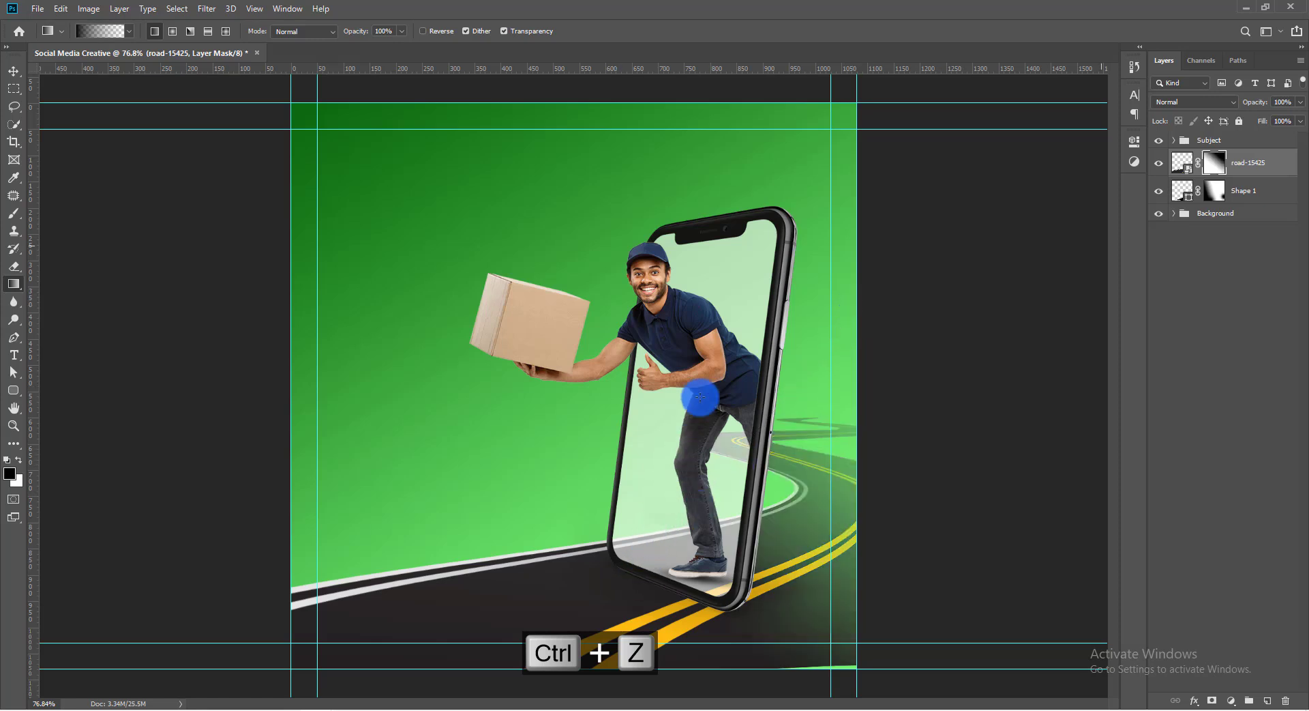
key(v)
Open the Phone smart object's contents and set the fill of its Shape 1 screen layer to 80%
click(746, 263)
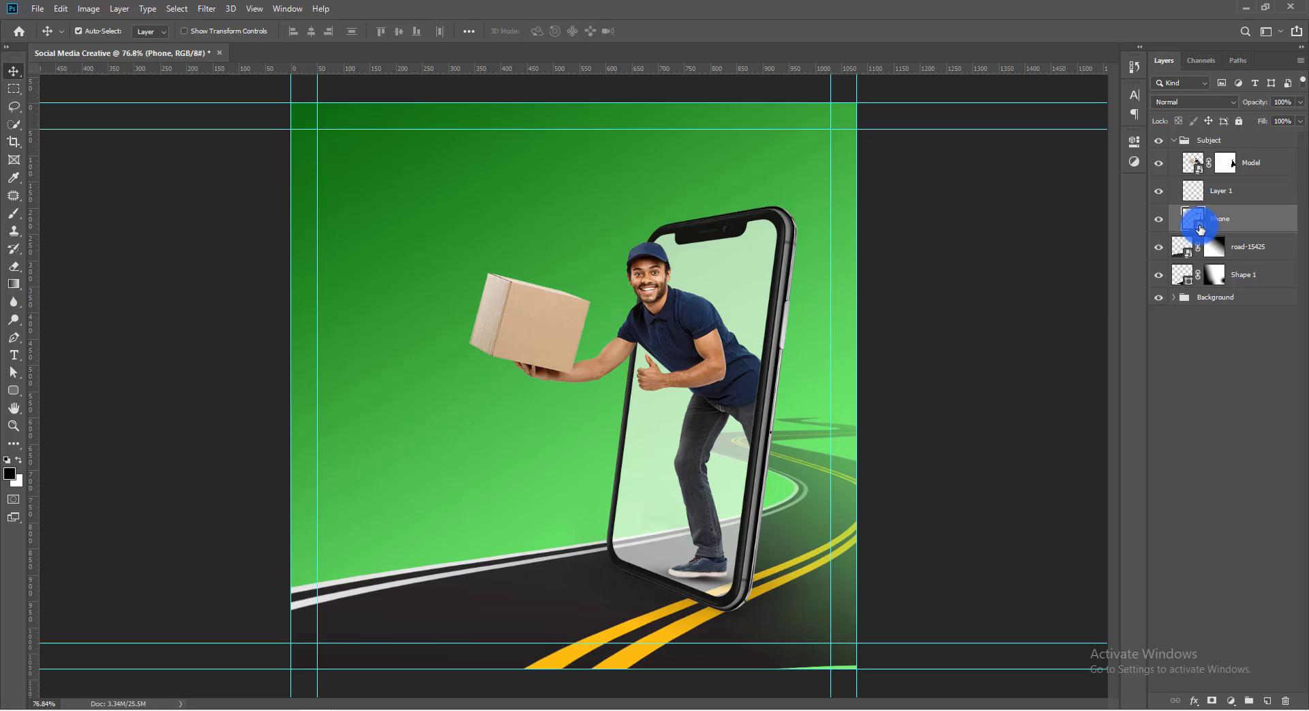
double_click(1201, 222)
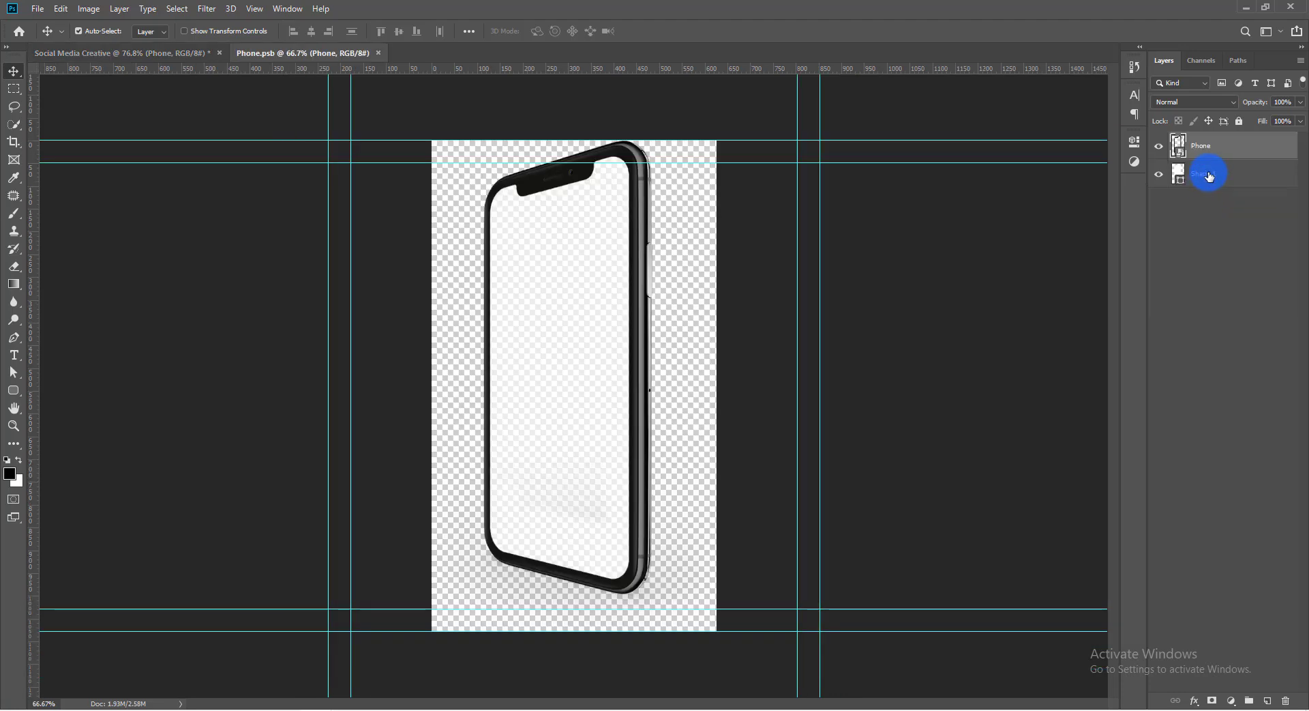
click(1209, 175)
click(1285, 121)
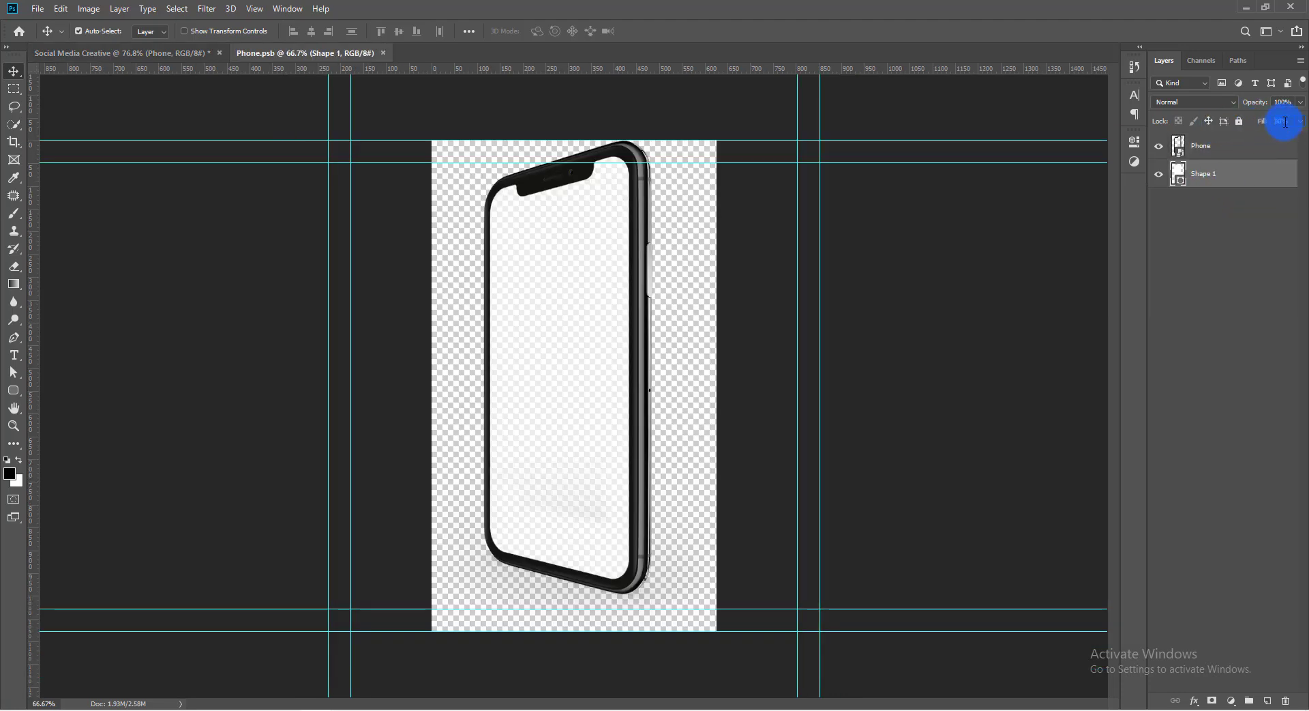
text(70)
text(0)
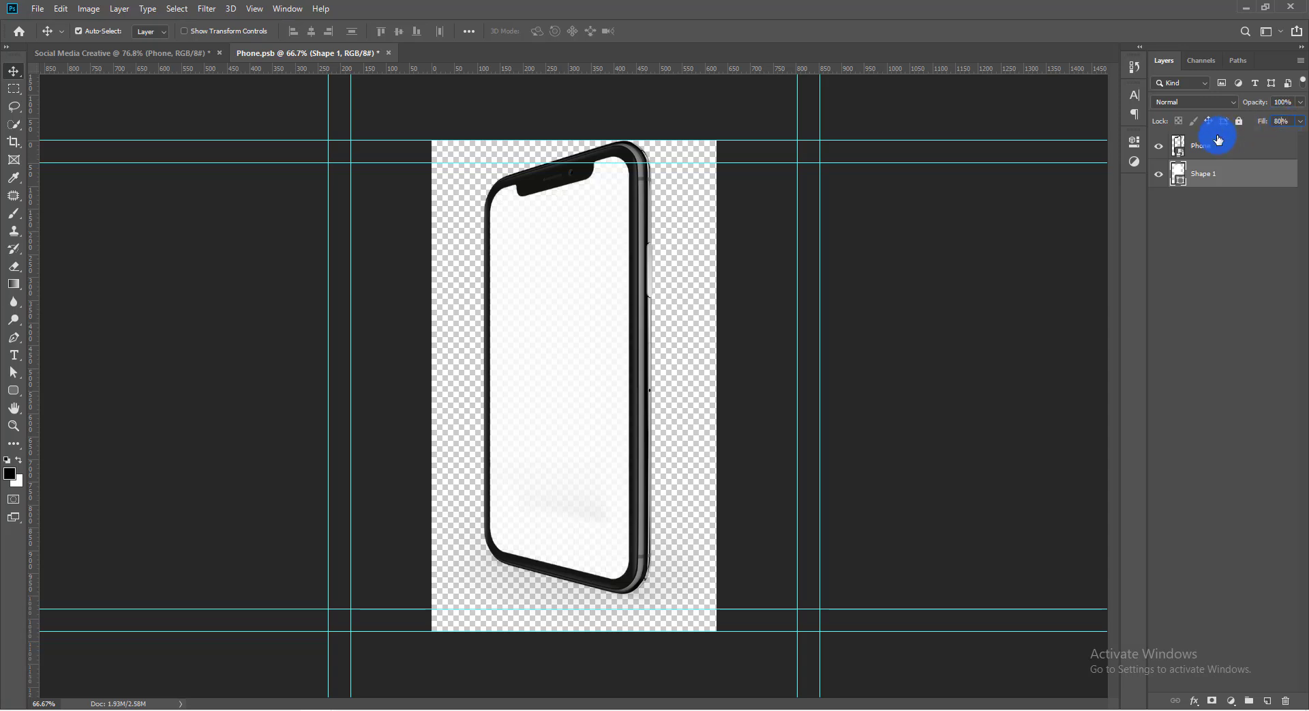
key(Return)
Save the edited phone contents and close them to return to the Social Media Creative composition
click(922, 330)
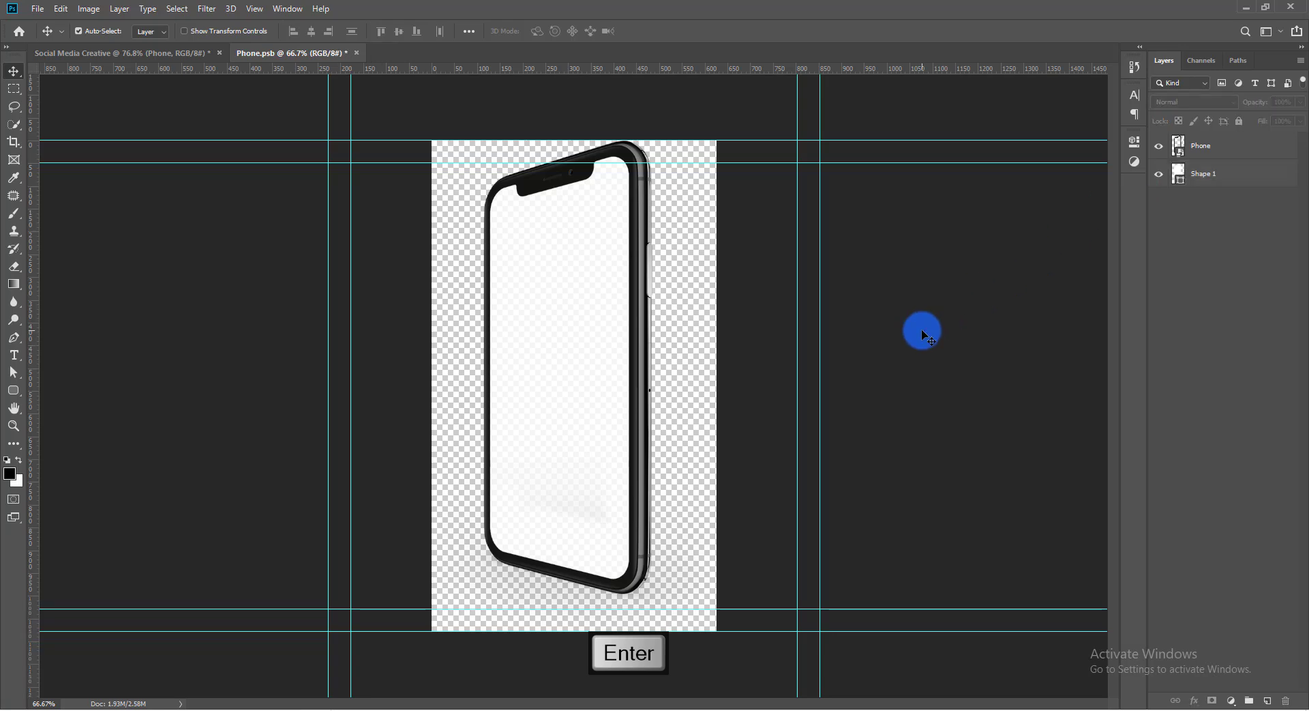
key(ctrl+s)
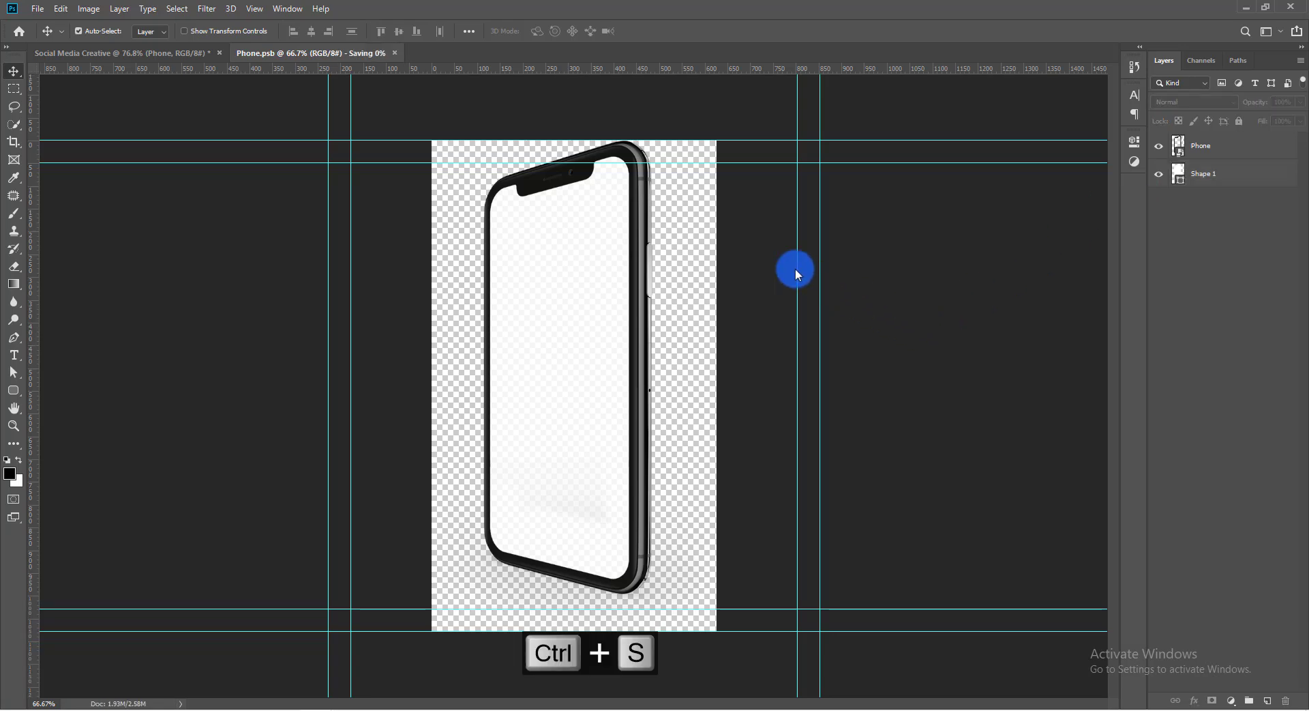
click(351, 52)
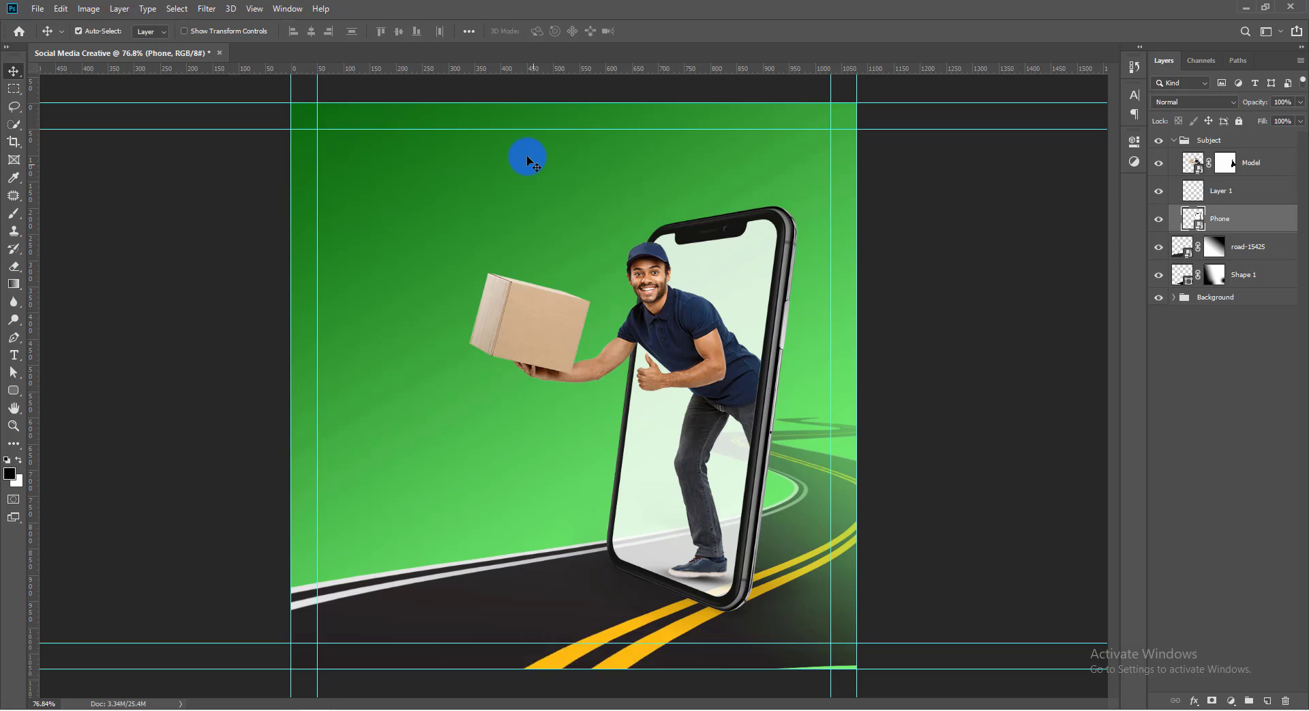
Collapse the Subject group and shift the delivery man and phone together slightly right and down
click(1174, 142)
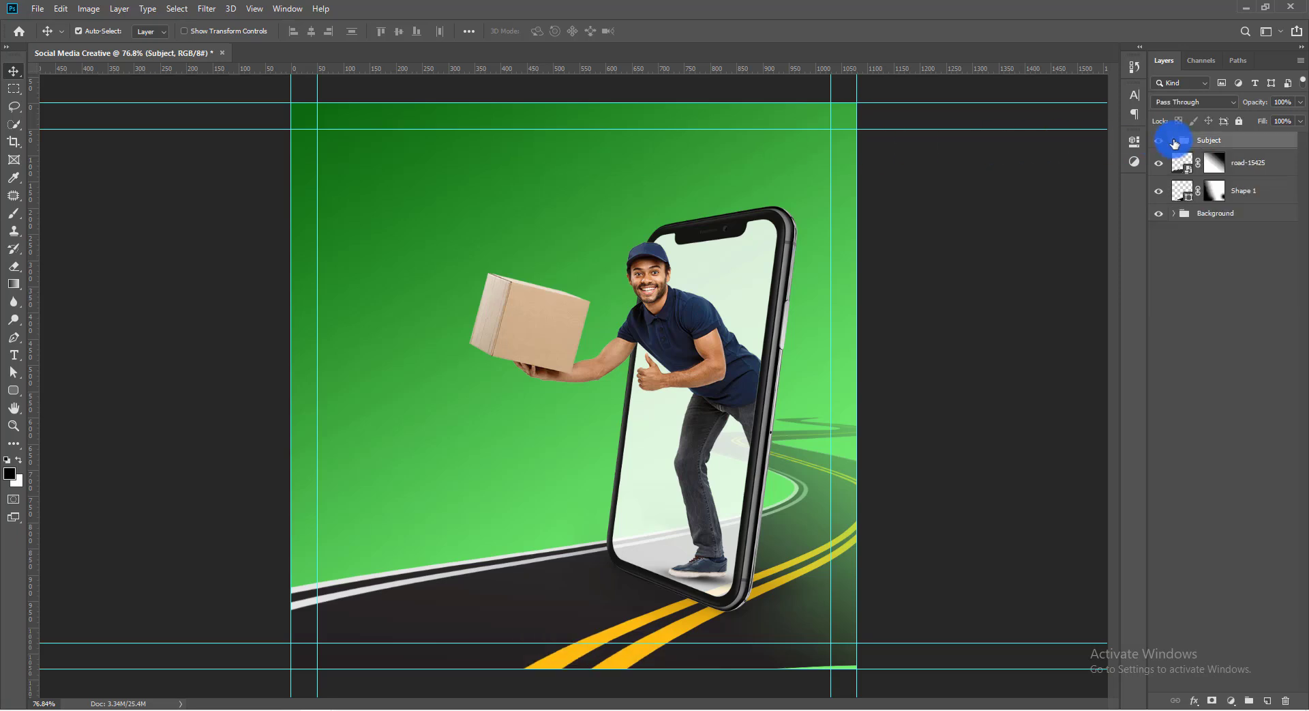
click(1159, 144)
drag(764, 439, 783, 445)
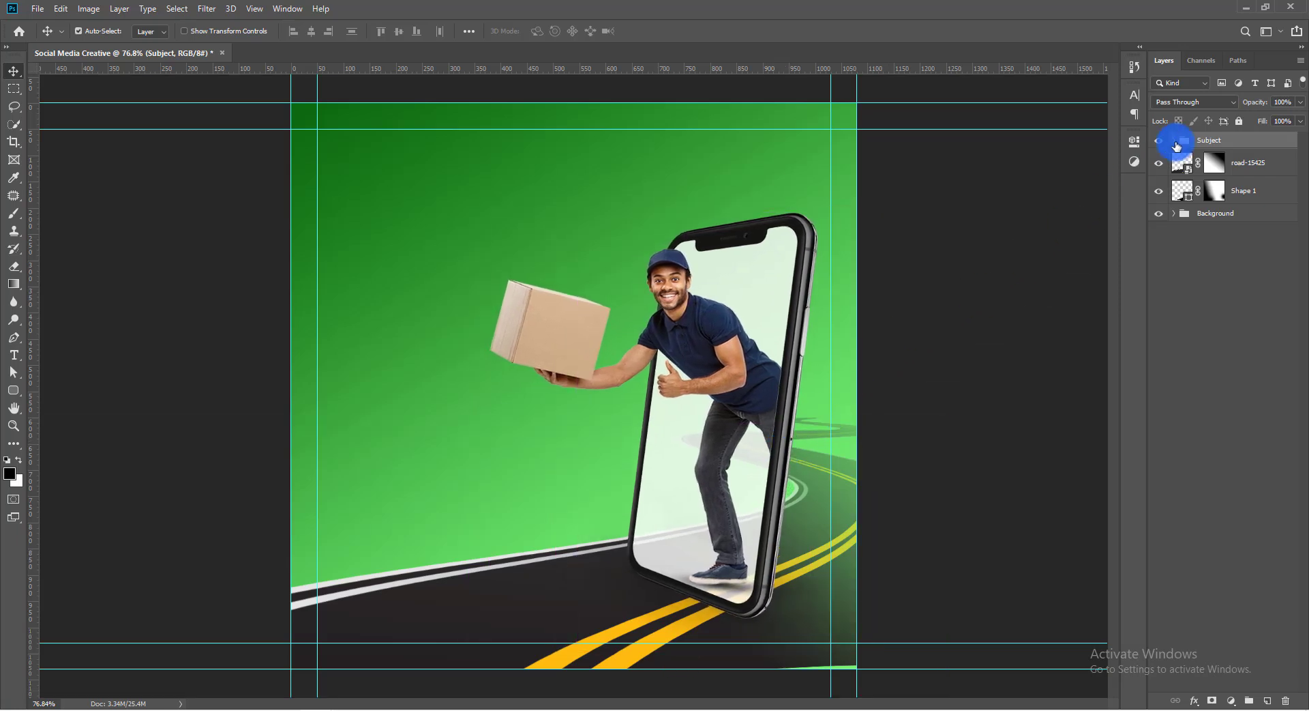
Move the Shape 1 shadow layer above the road-15425 layer so the phone's shadow falls on the road
click(1174, 140)
click(1246, 247)
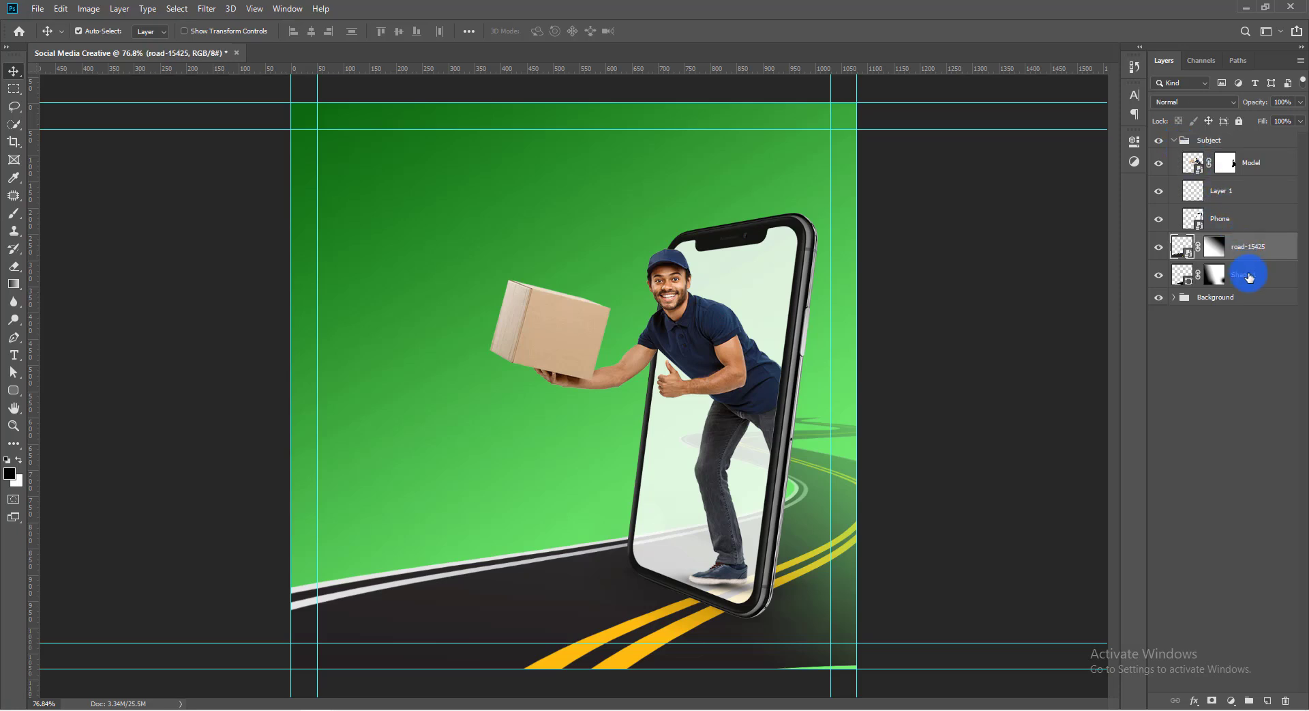
click(1184, 274)
click(1160, 277)
click(1258, 278)
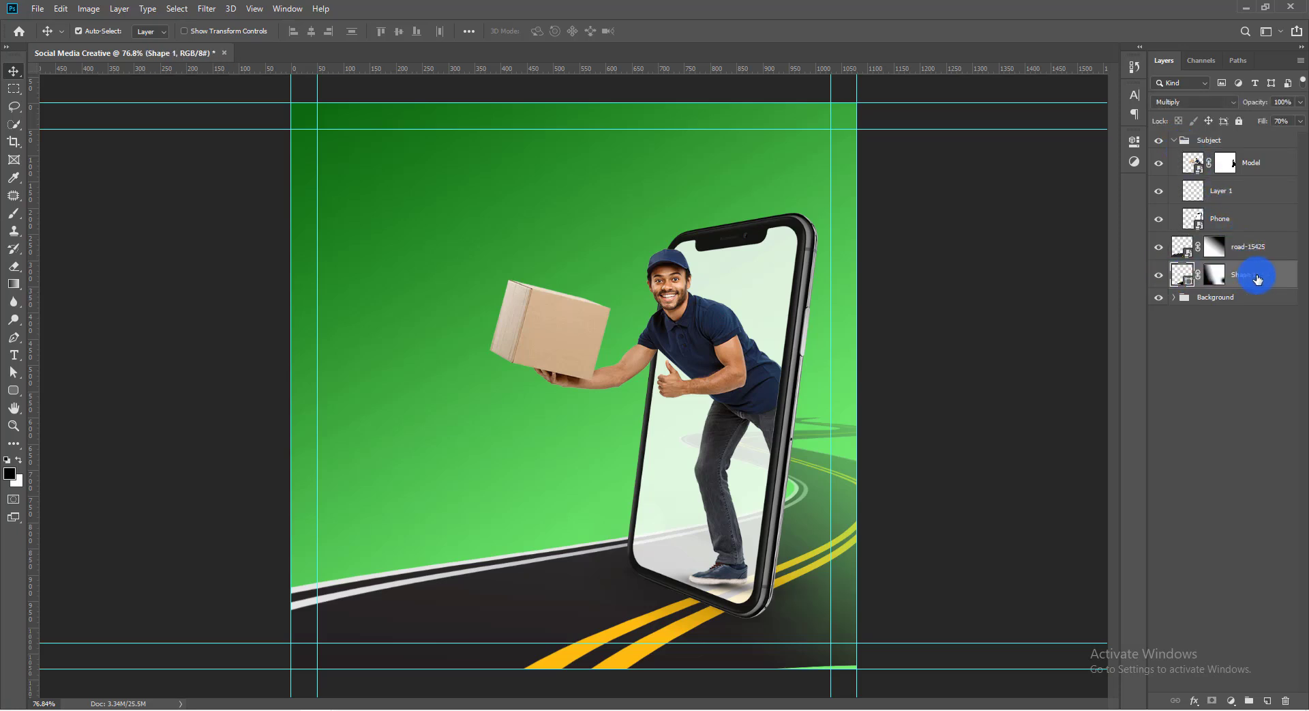
drag(1249, 275, 1247, 243)
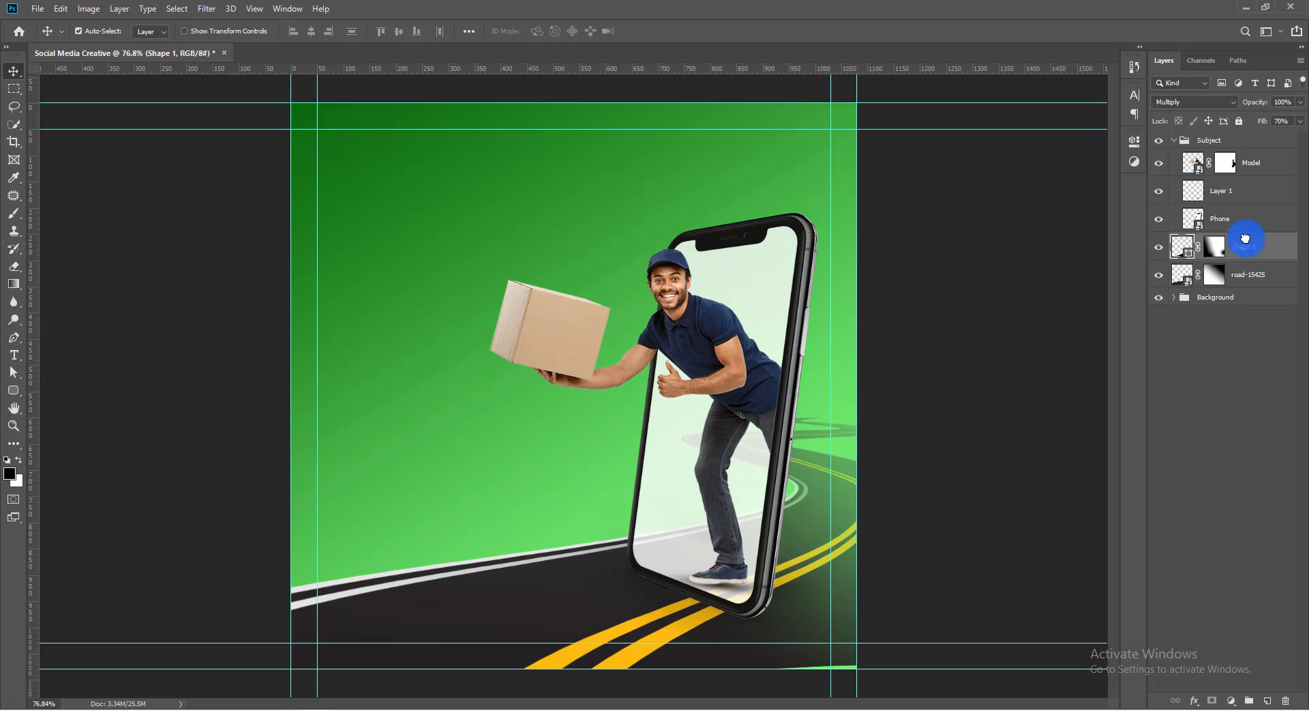
click(1175, 142)
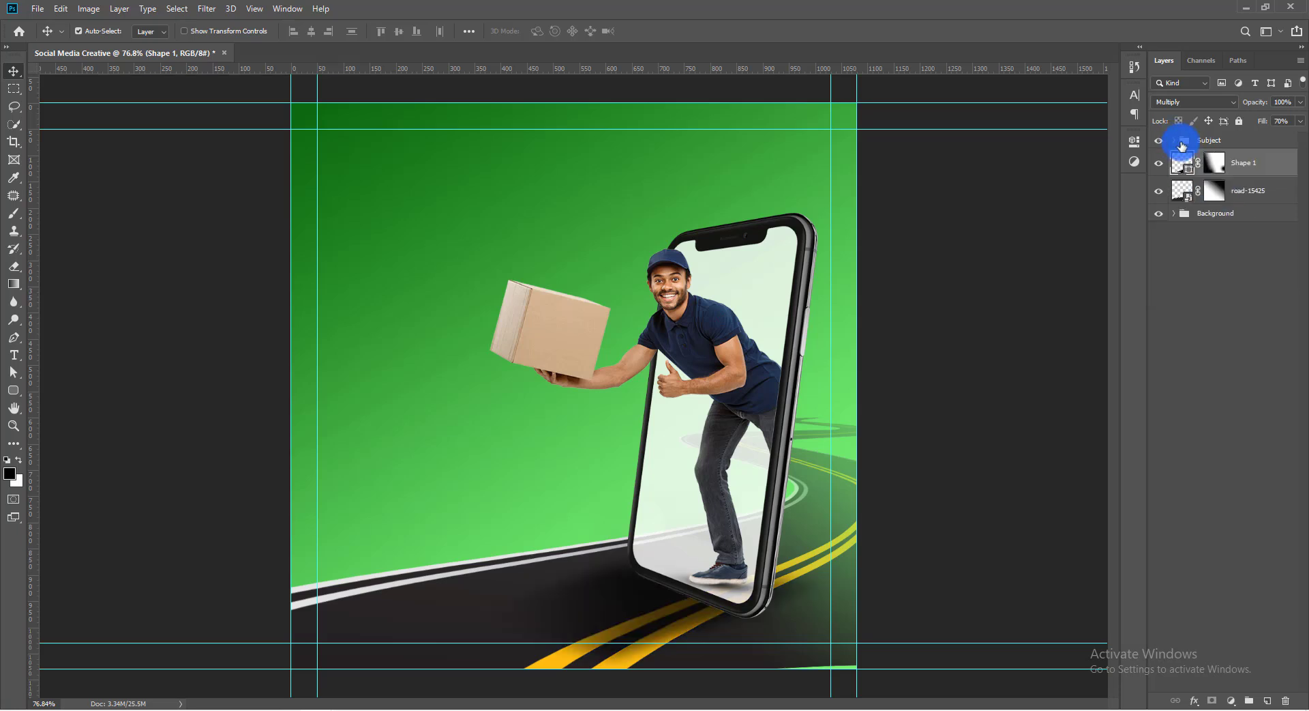
Set the fill of the Shape 1 shadow layer to 100%
click(1240, 173)
double_click(1249, 165)
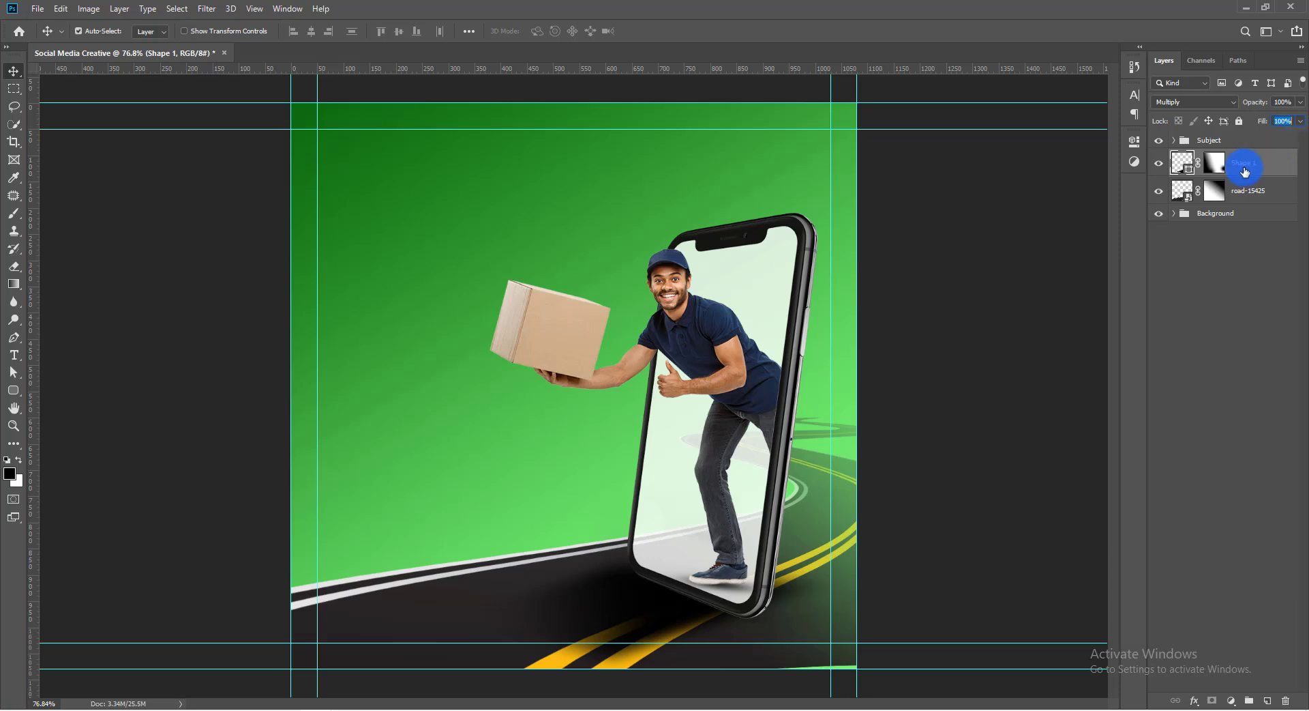
double_click(1253, 165)
key(Return)
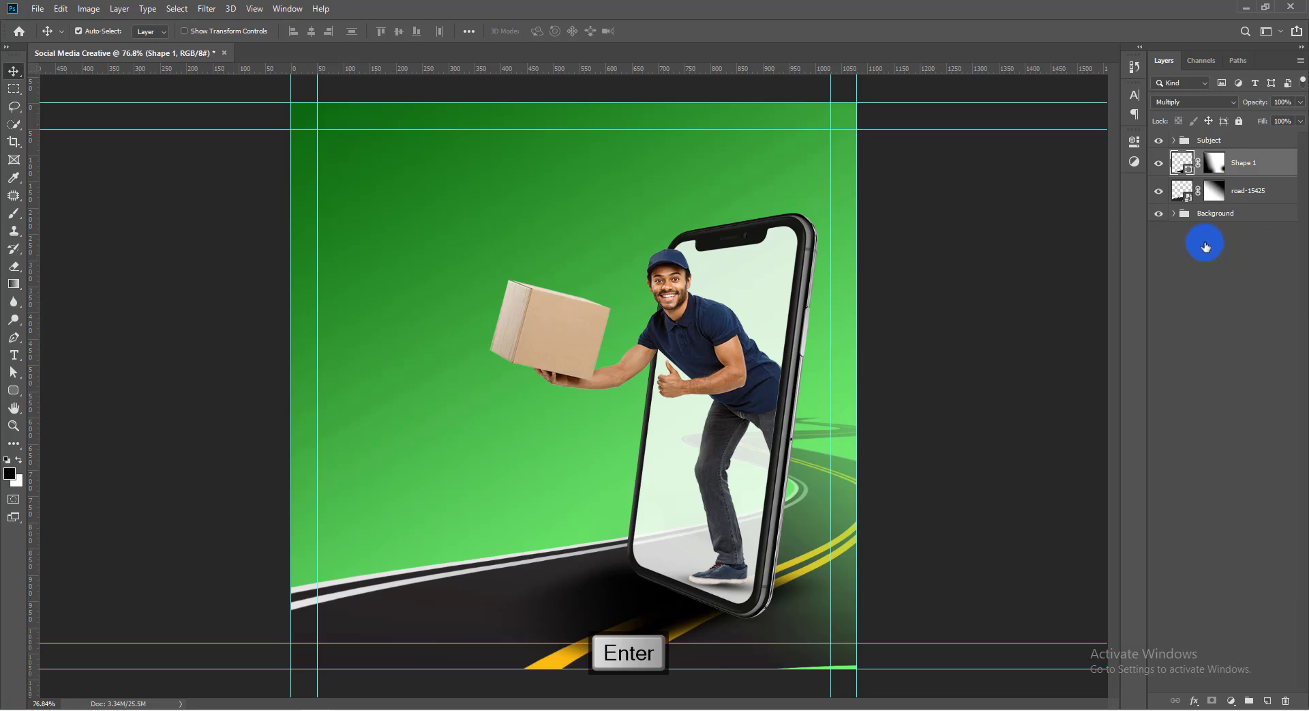
Create a new empty layer and place it between the Shape 1 shadow and the road
key(ctrl+shift+n)
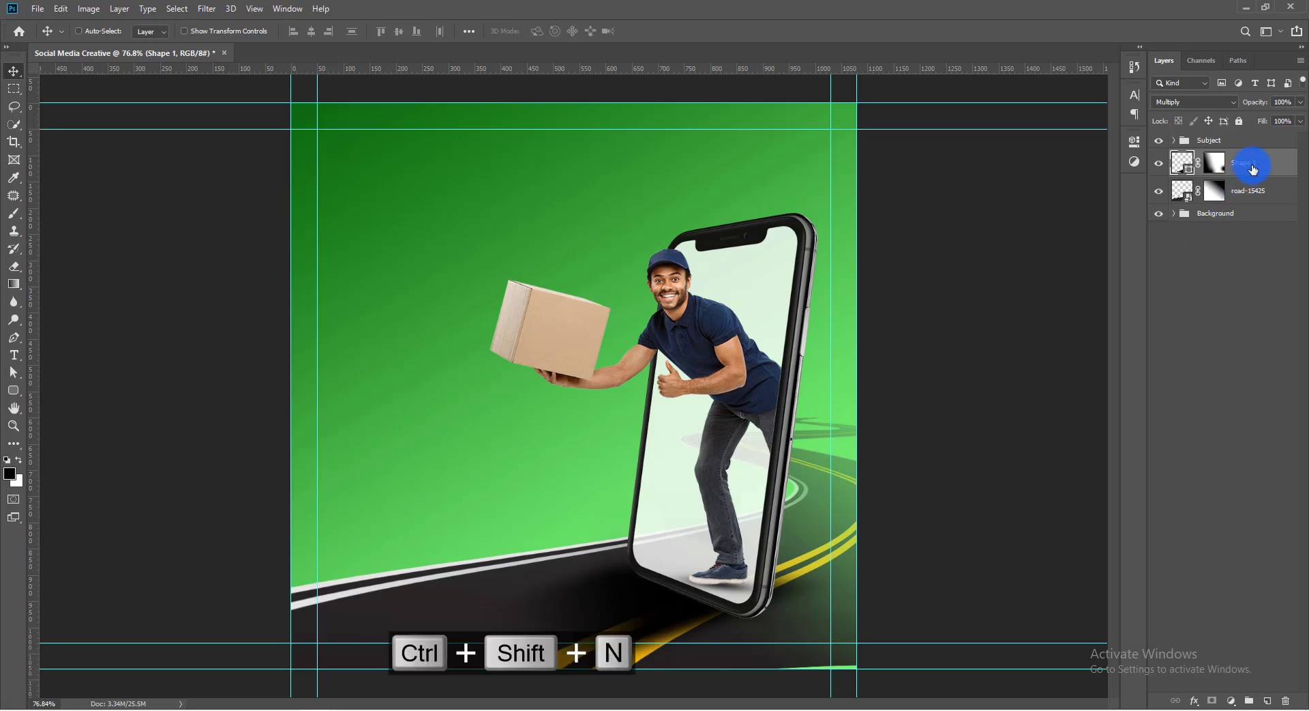
key(Return)
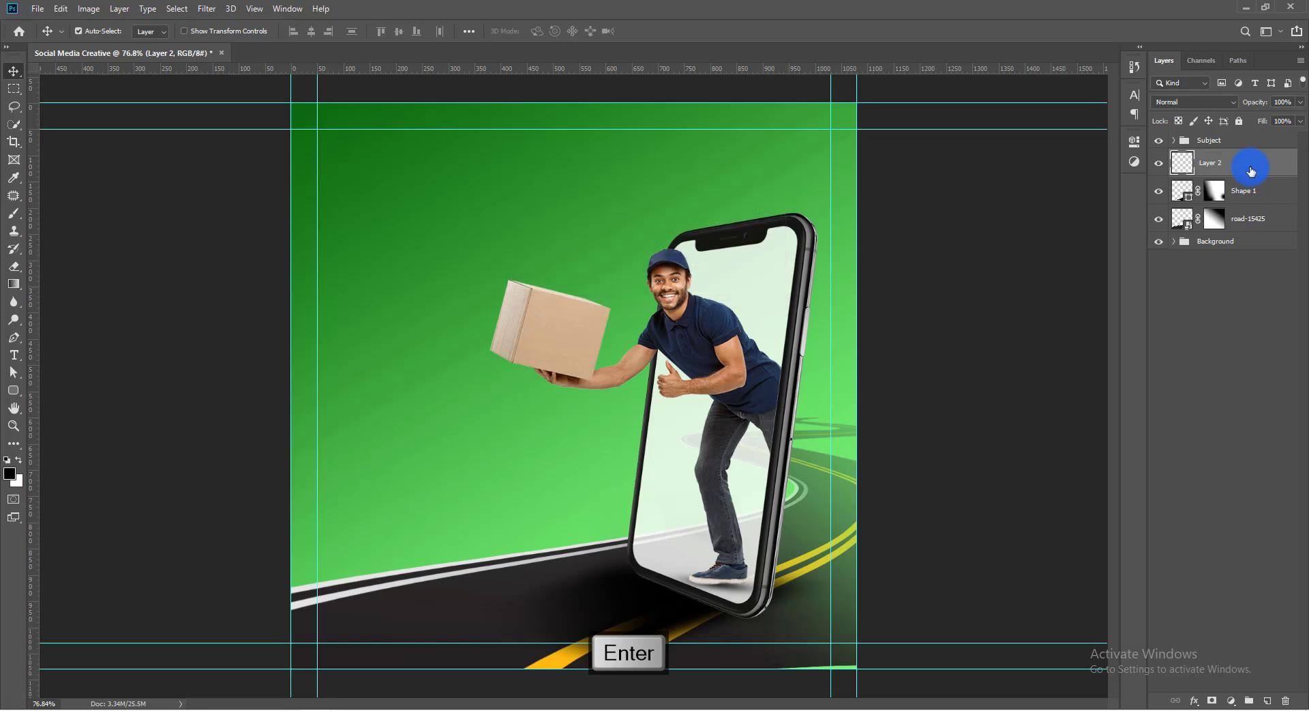
drag(1243, 179, 1244, 200)
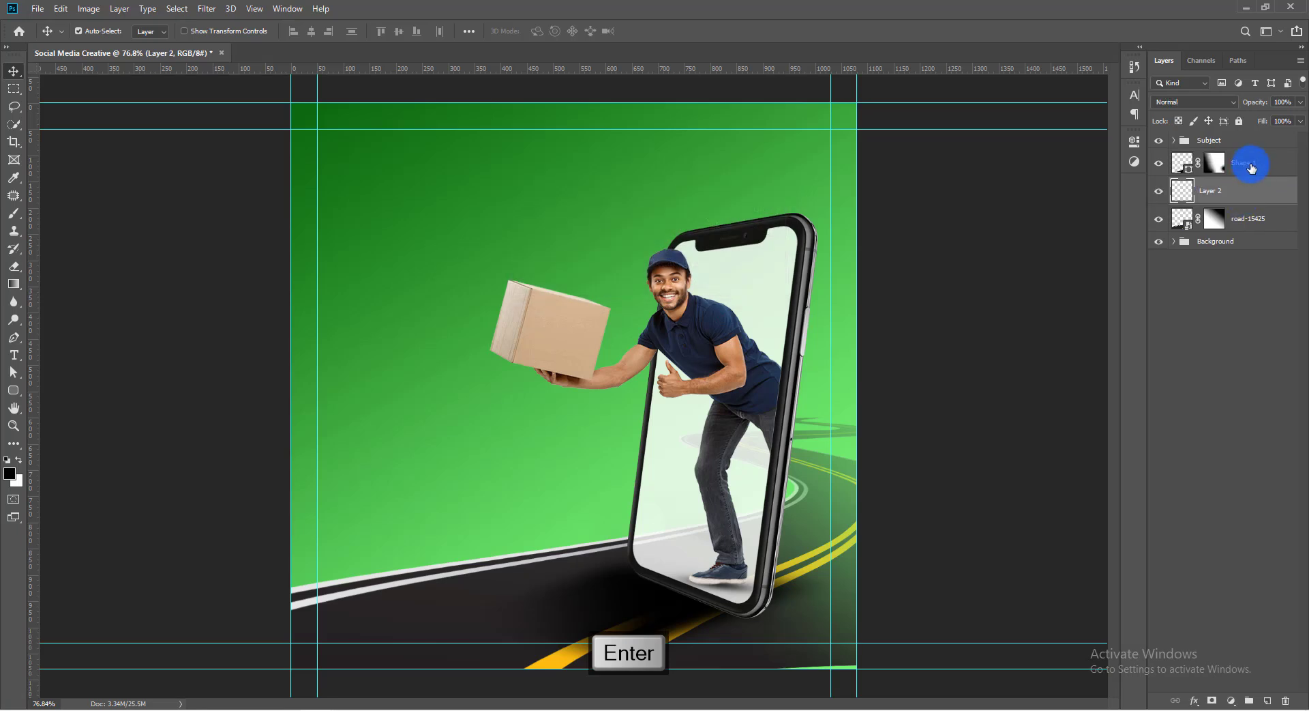
Move the Shape 1 shadow into the Subject group beneath the Phone layer and collapse the group
click(1174, 140)
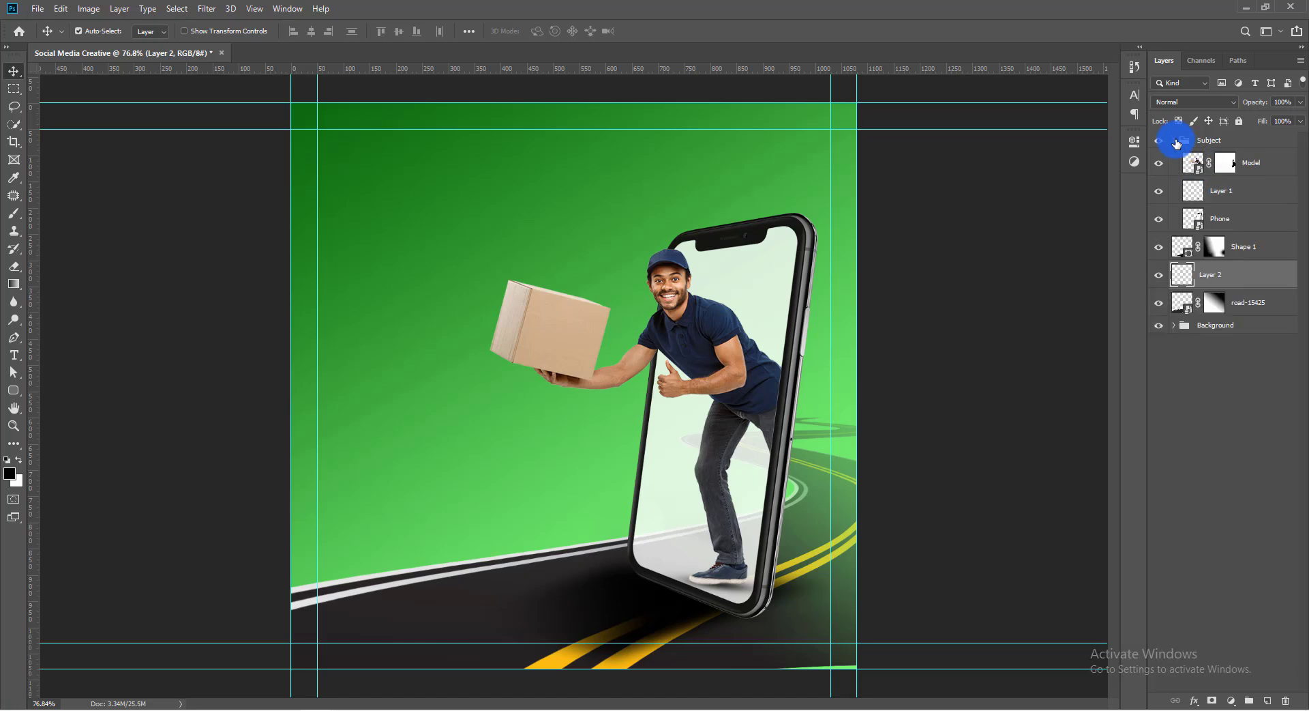
drag(1248, 252, 1245, 225)
click(1175, 144)
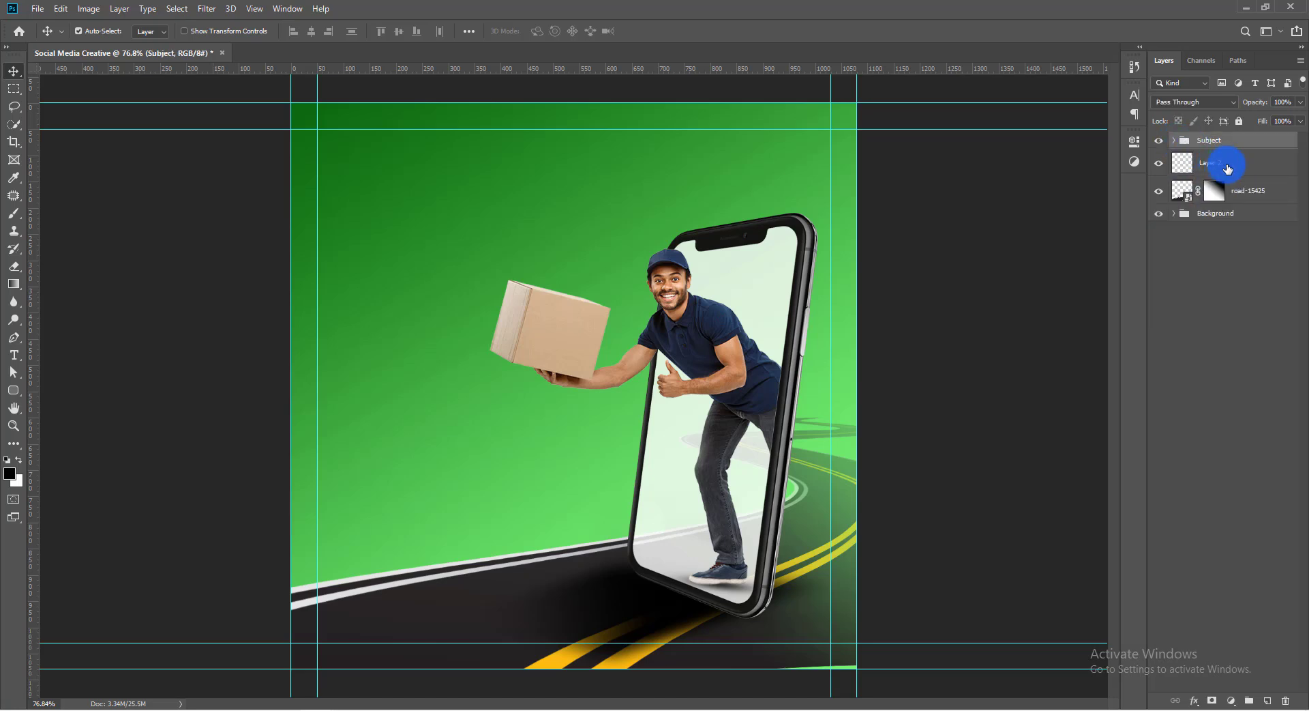
Paint a soft white glow behind the box and the man's arm on Layer 2 with the 517 px brush
click(1224, 165)
key(b)
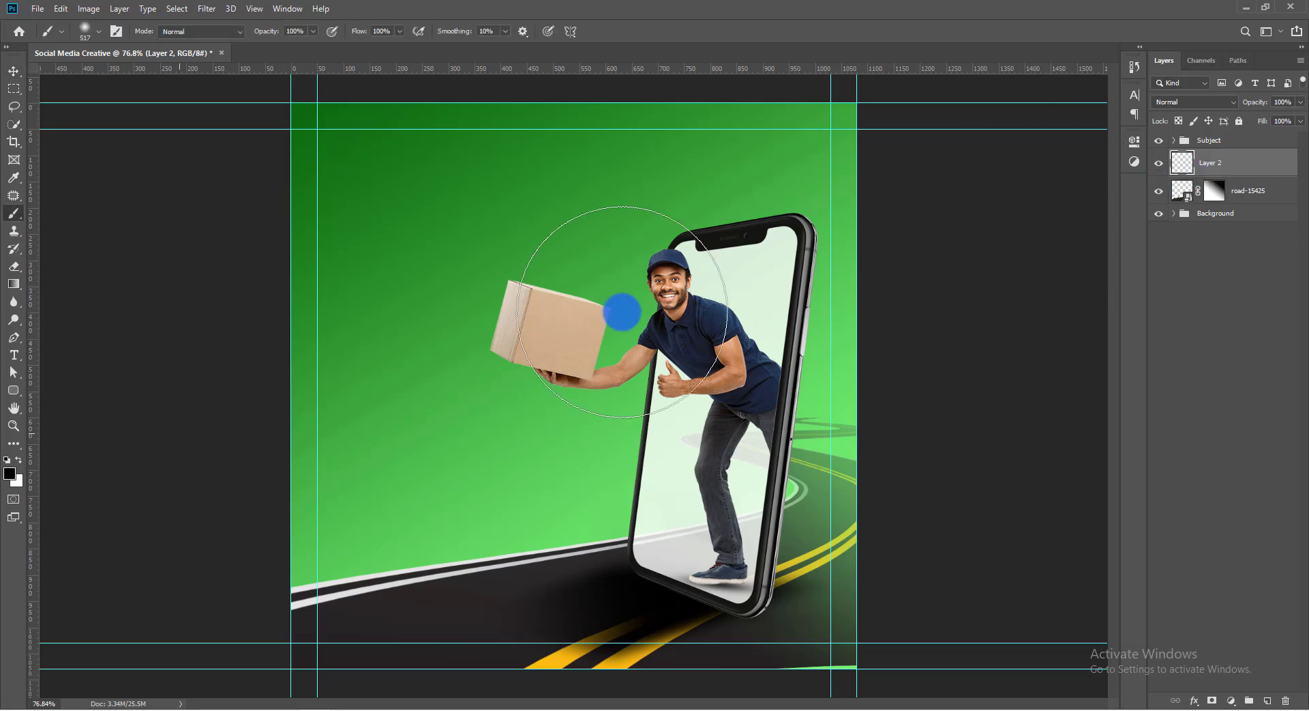
click(17, 459)
drag(575, 339, 675, 348)
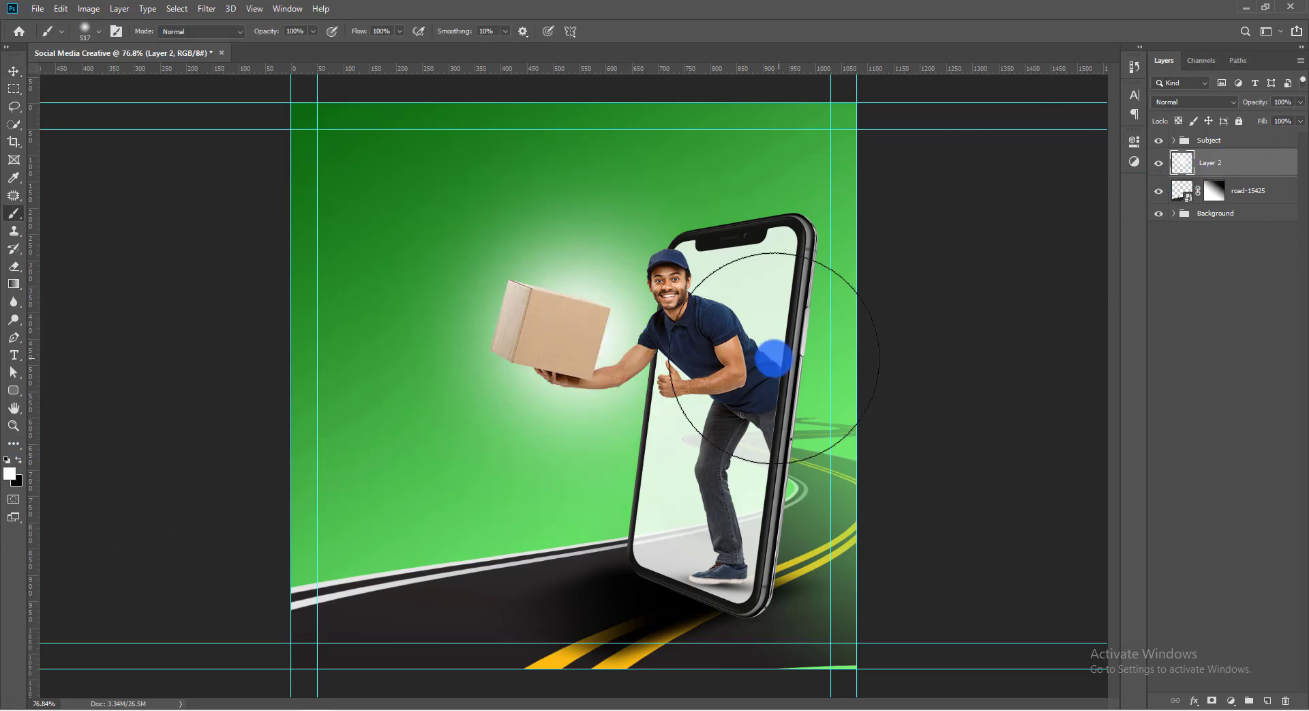
Scale the white glow to about 178% and position it behind the delivery man and the phone's left edge
key(ctrl+t)
drag(615, 311, 702, 374)
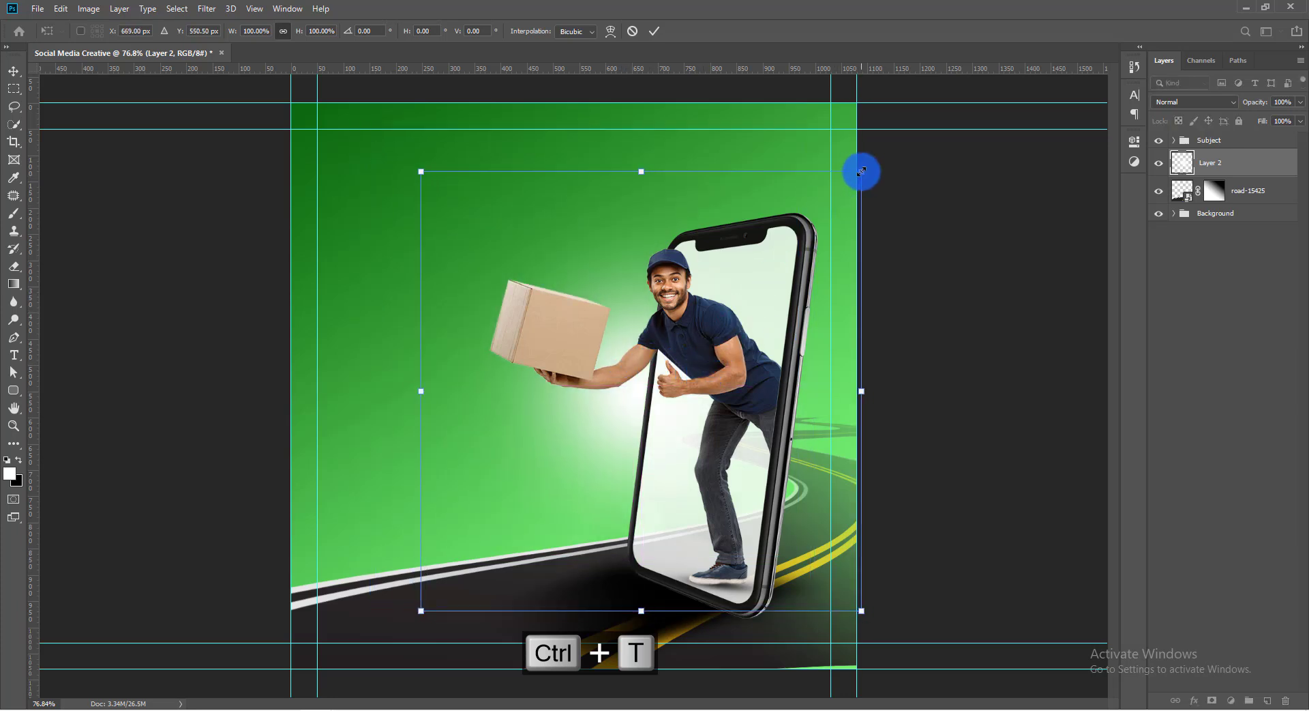
drag(861, 172, 1031, 2)
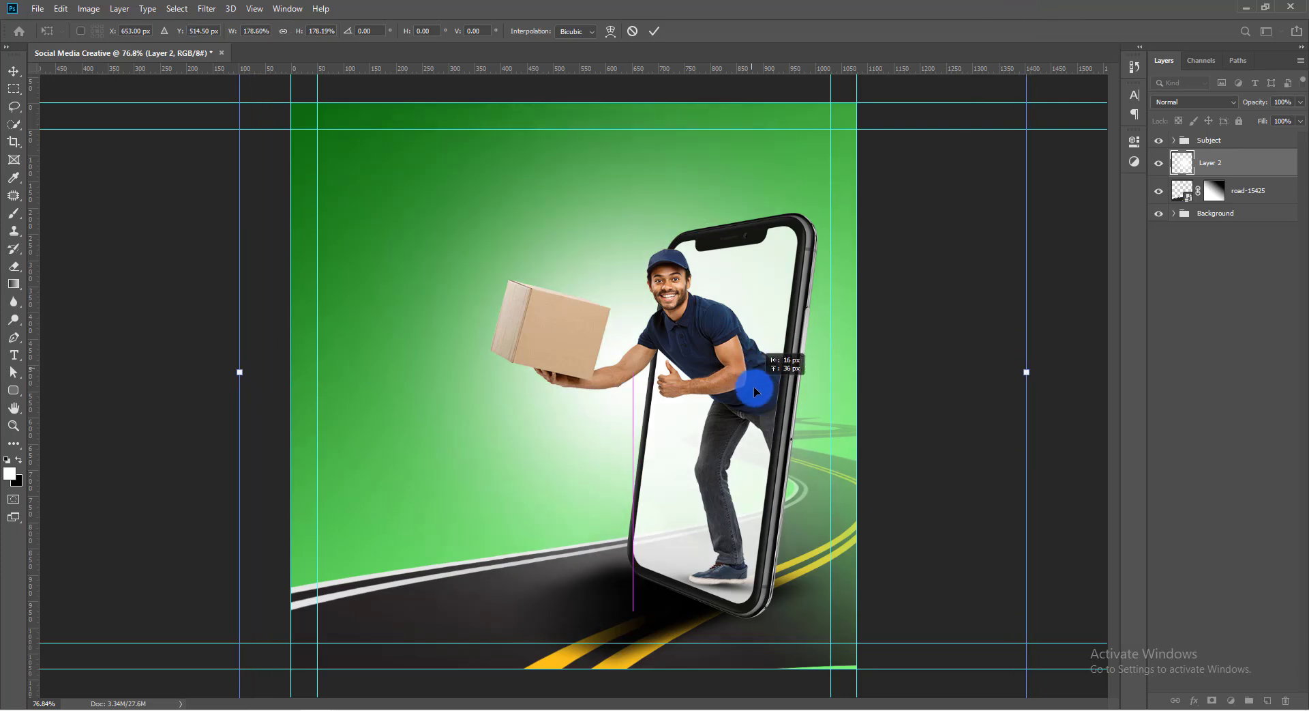
key(Return)
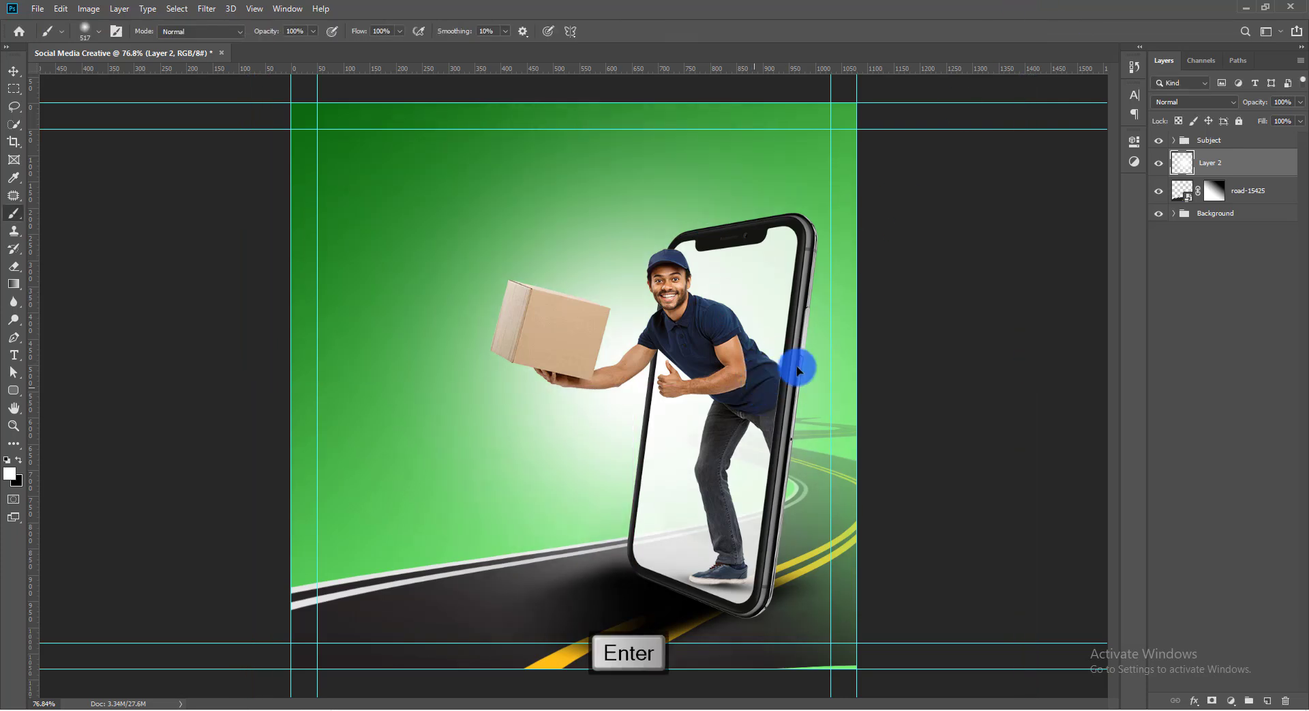
Convert the glow layer to a smart object and rename it Light
right_click(1218, 165)
click(1103, 322)
text(Light)
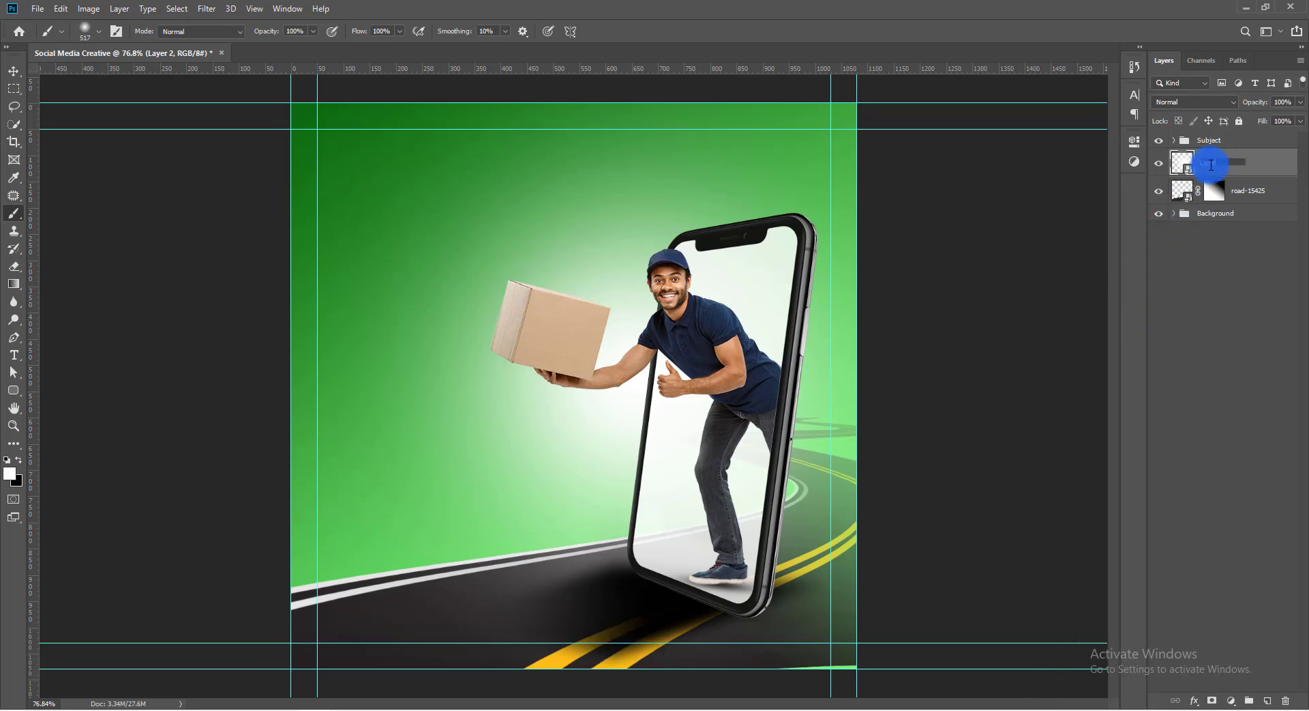
key(Return)
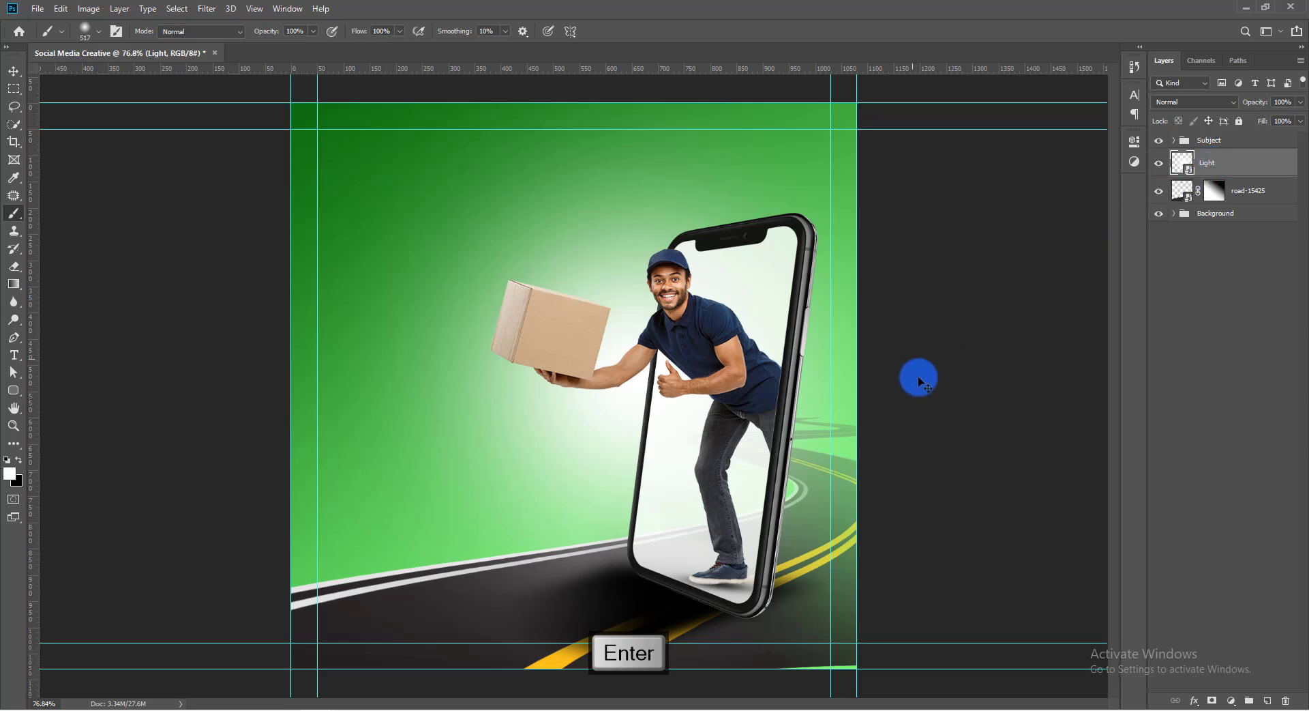
key(v)
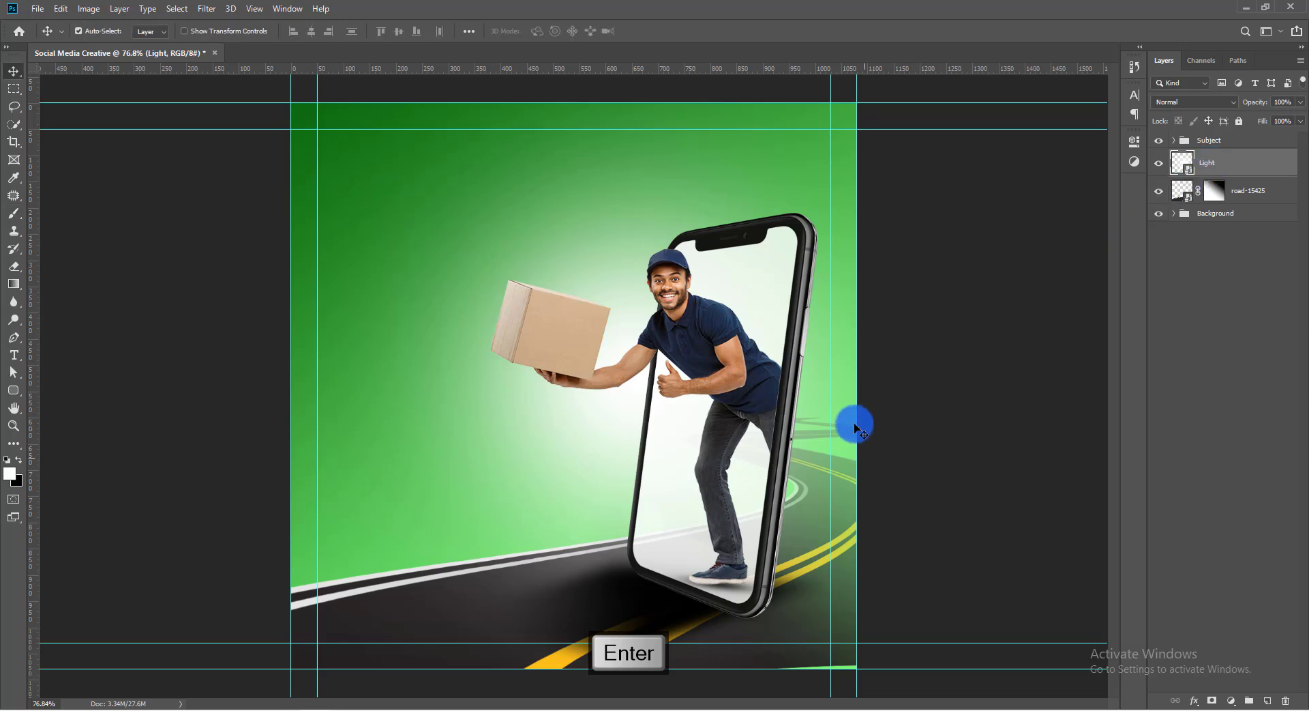
Adjust the Shape 1 shadow's corner anchor so it meets the phone's lower-left corner
click(630, 604)
click(675, 581)
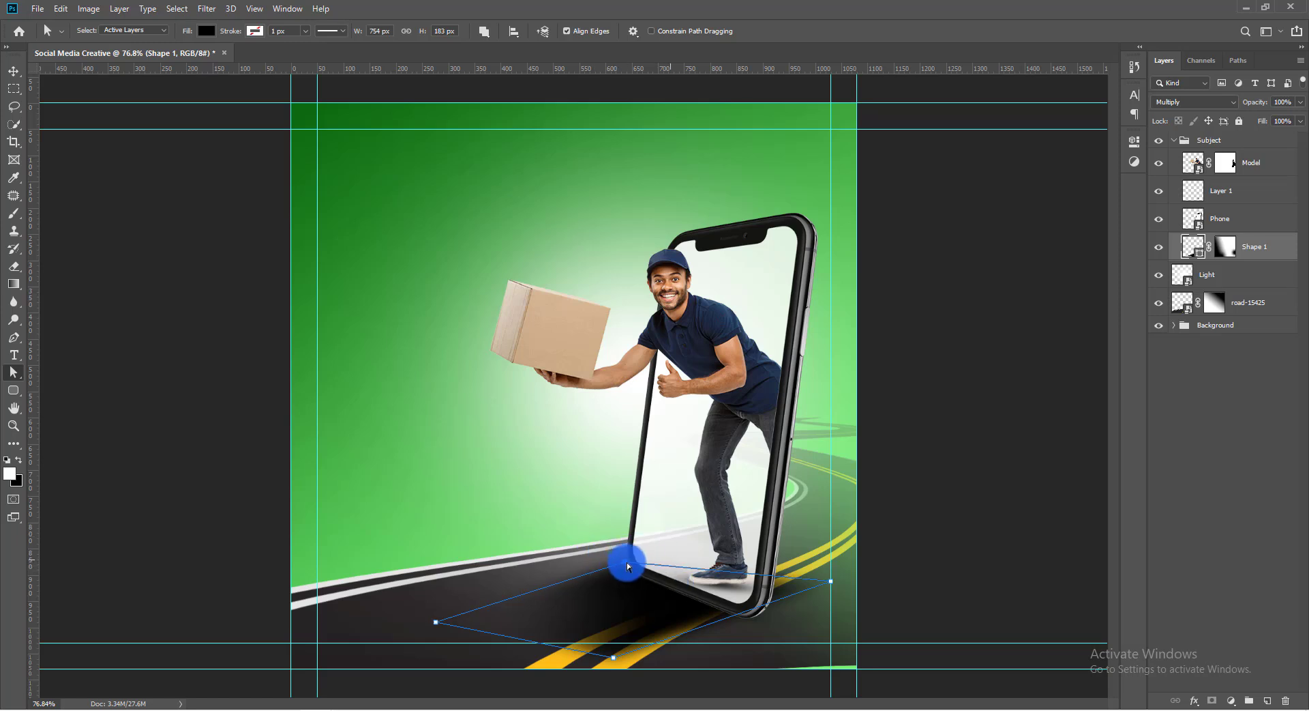
click(676, 532)
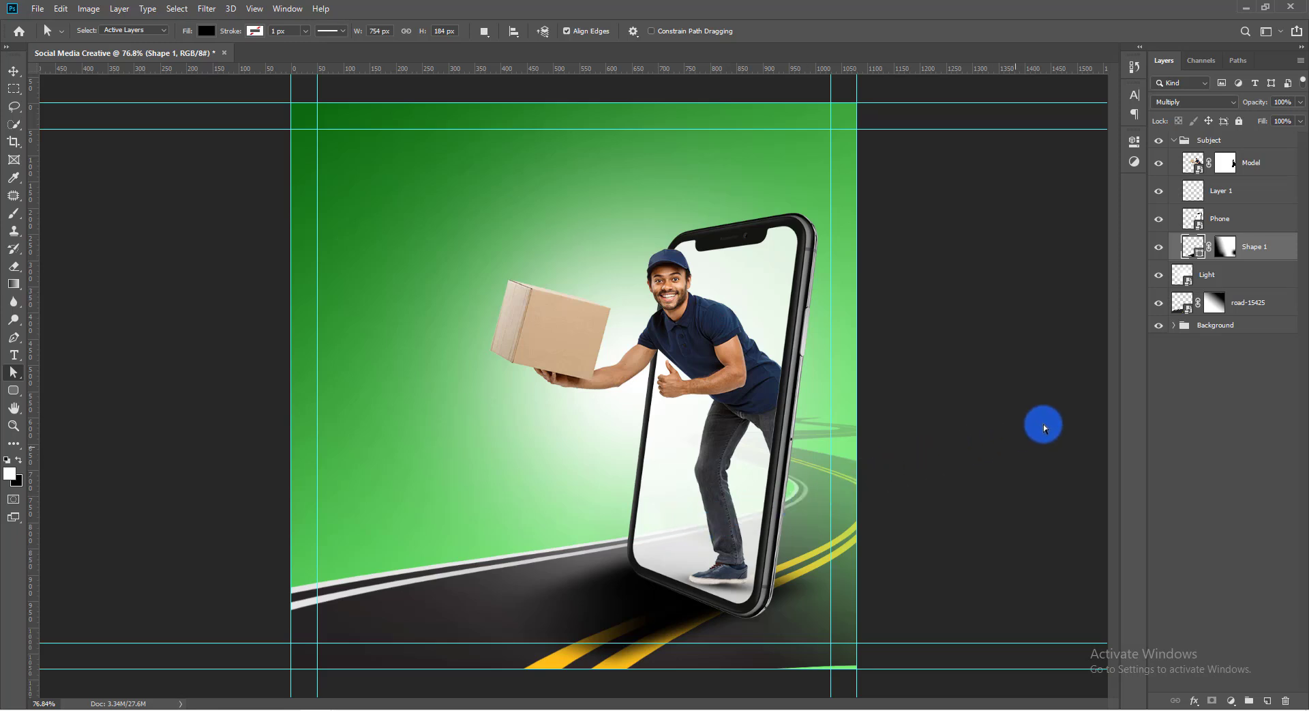
Select the Light glow layer and nudge it slightly downward behind the box and the man's arm
key(v)
click(1009, 423)
click(611, 412)
key(ctrl+z)
drag(612, 412, 619, 436)
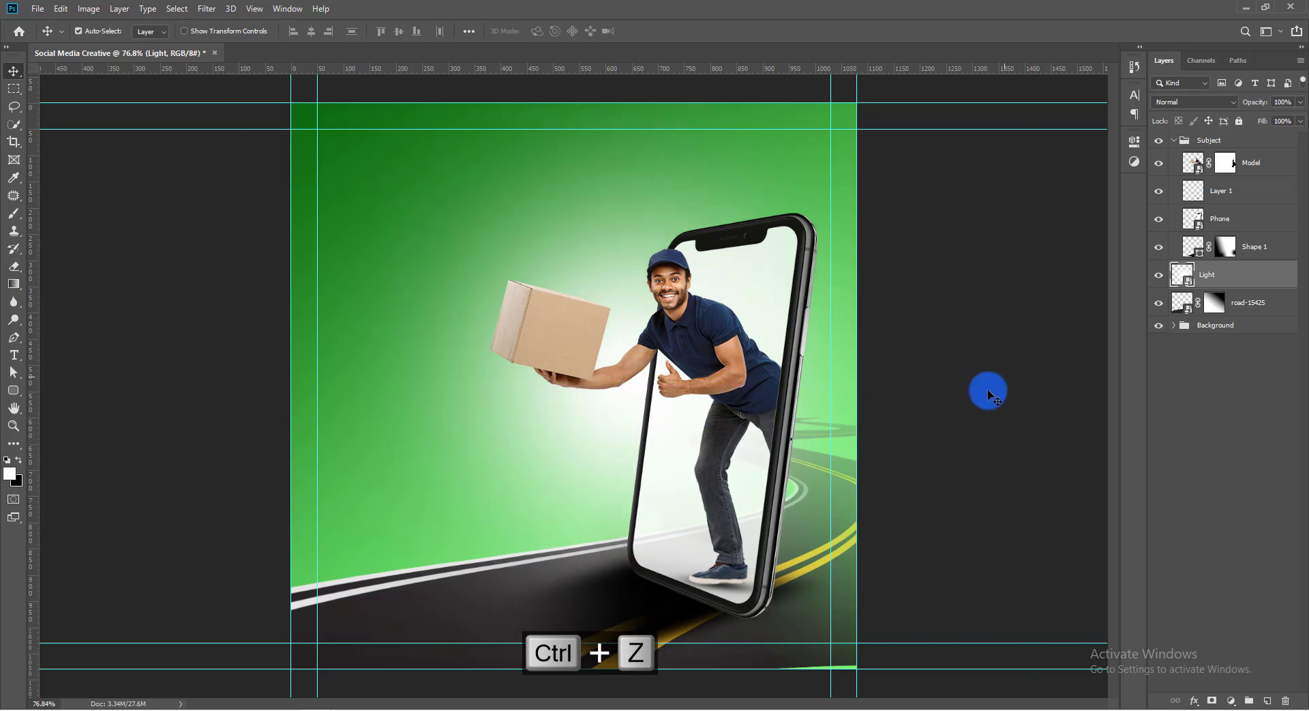
Place the SL.122019.26260.01 light-streak image, scale it to about 380% and shift it toward the canvas's left side
click(944, 375)
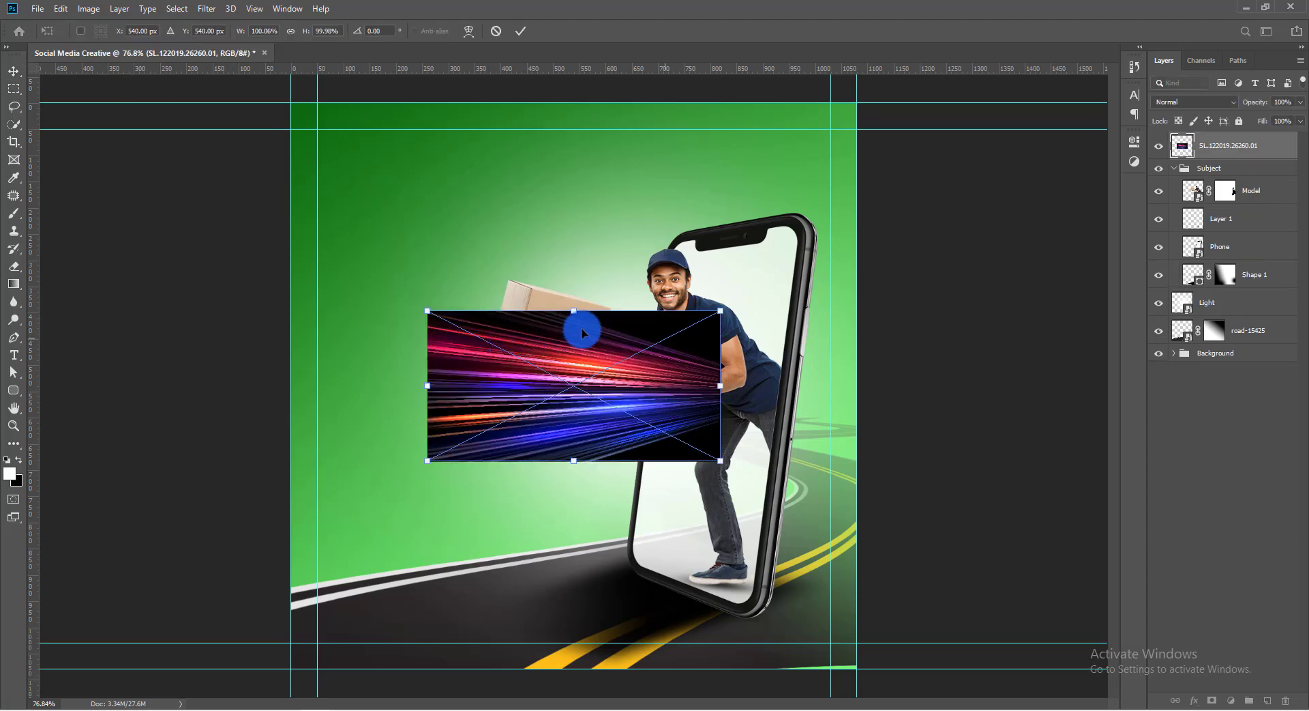
mouse_move(720, 310)
mouse_down()
mouse_move(798, 225)
mouse_move(1108, 44)
mouse_up()
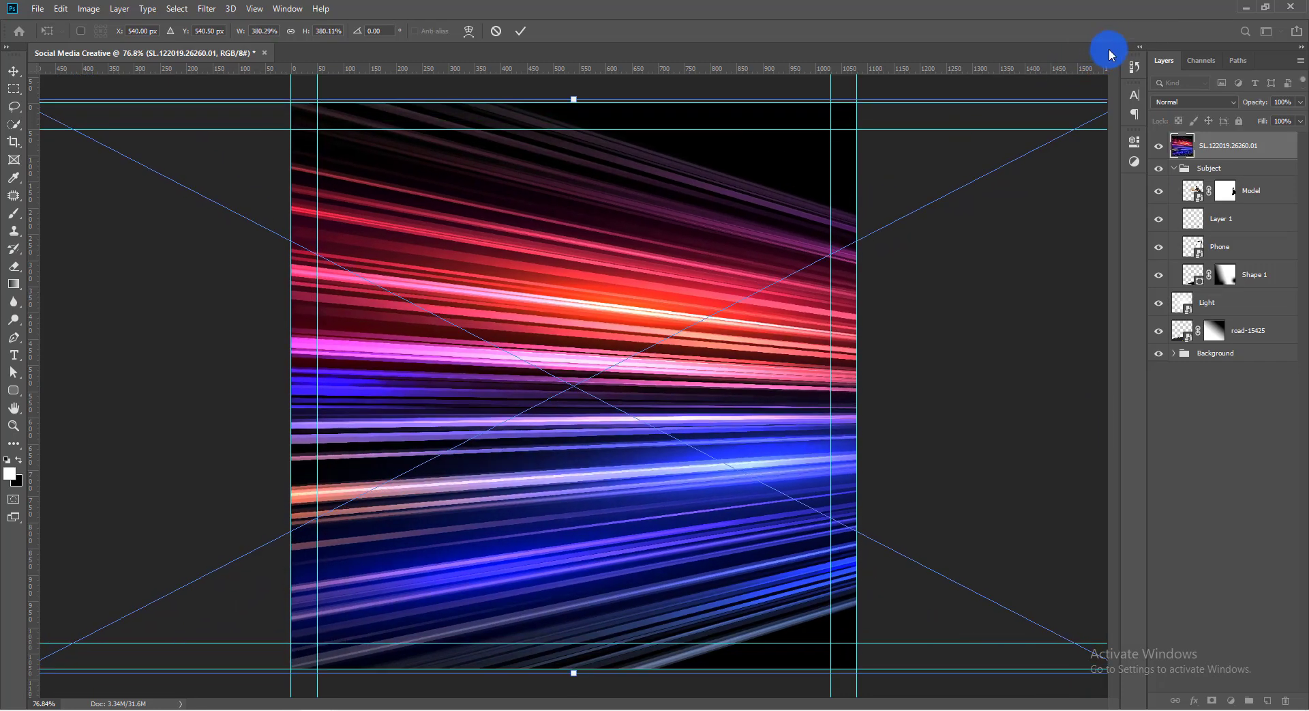
click(523, 30)
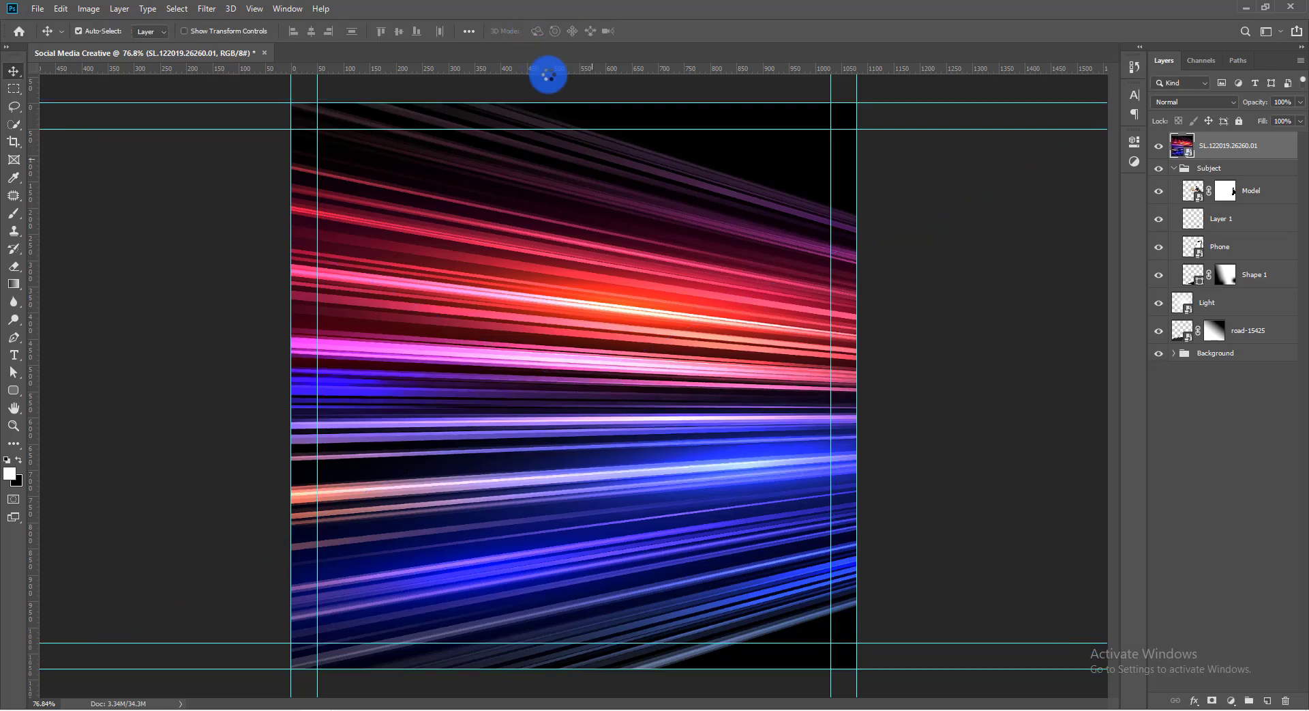
drag(695, 342, 355, 337)
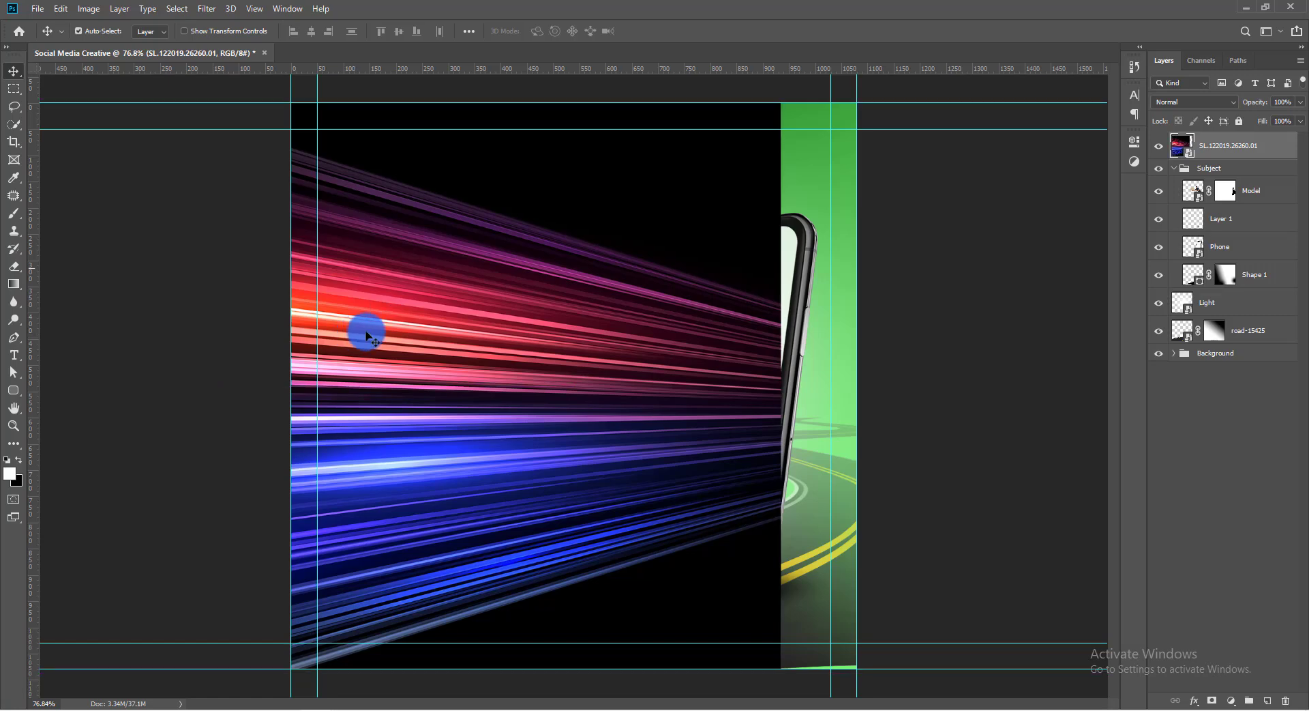
Set the light-streak layer's blend mode to Screen and move it beneath the collapsed Subject group
click(1196, 102)
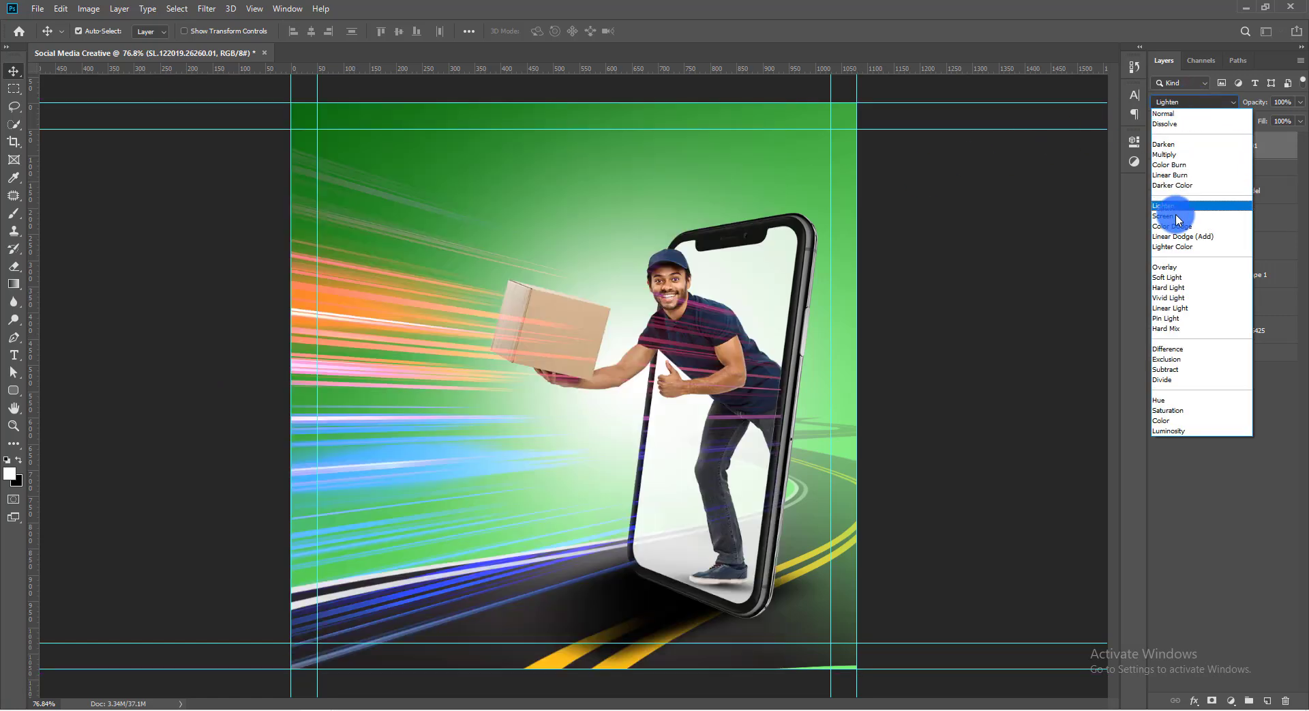
click(1179, 217)
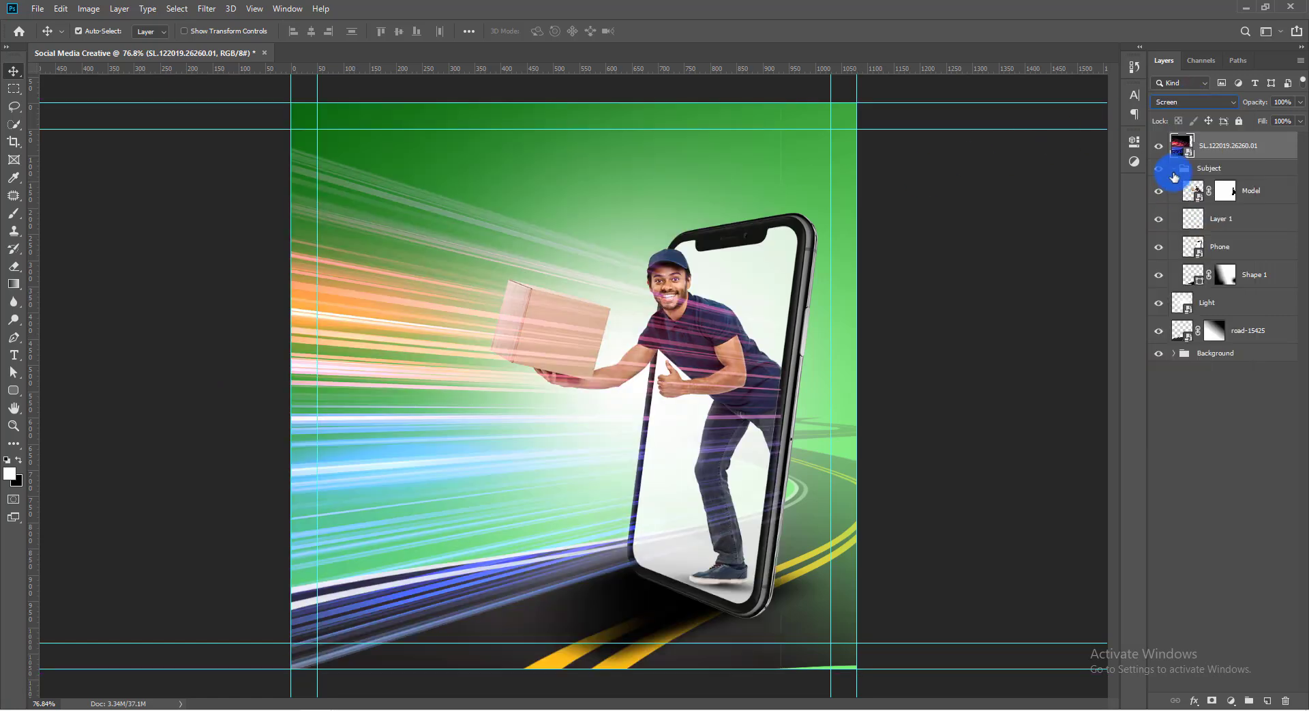
click(1174, 168)
drag(1238, 146, 1230, 184)
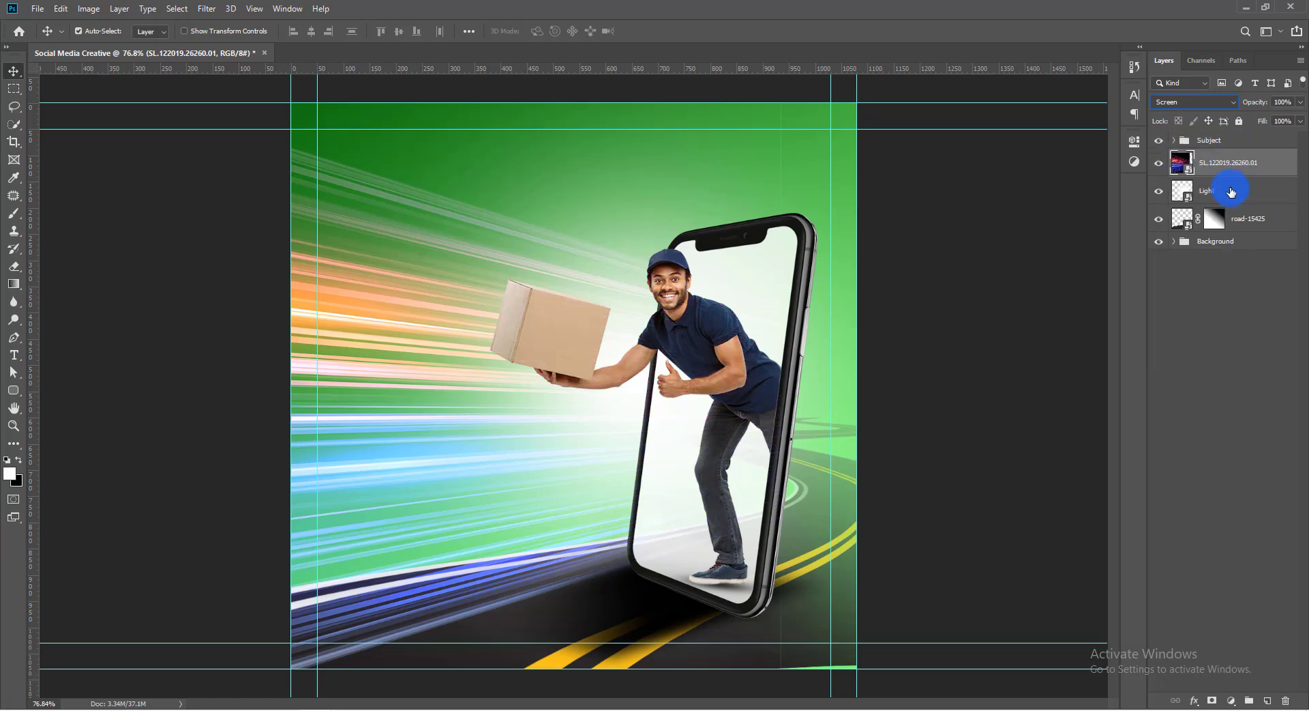
Rotate the light streaks about 8.8° and reposition them so they radiate from behind the phone above the road
mouse_move(594, 276)
mouse_down()
mouse_move(570, 240)
mouse_move(570, 252)
mouse_up()
key(ctrl+t)
drag(841, 140, 872, 236)
drag(613, 348, 609, 285)
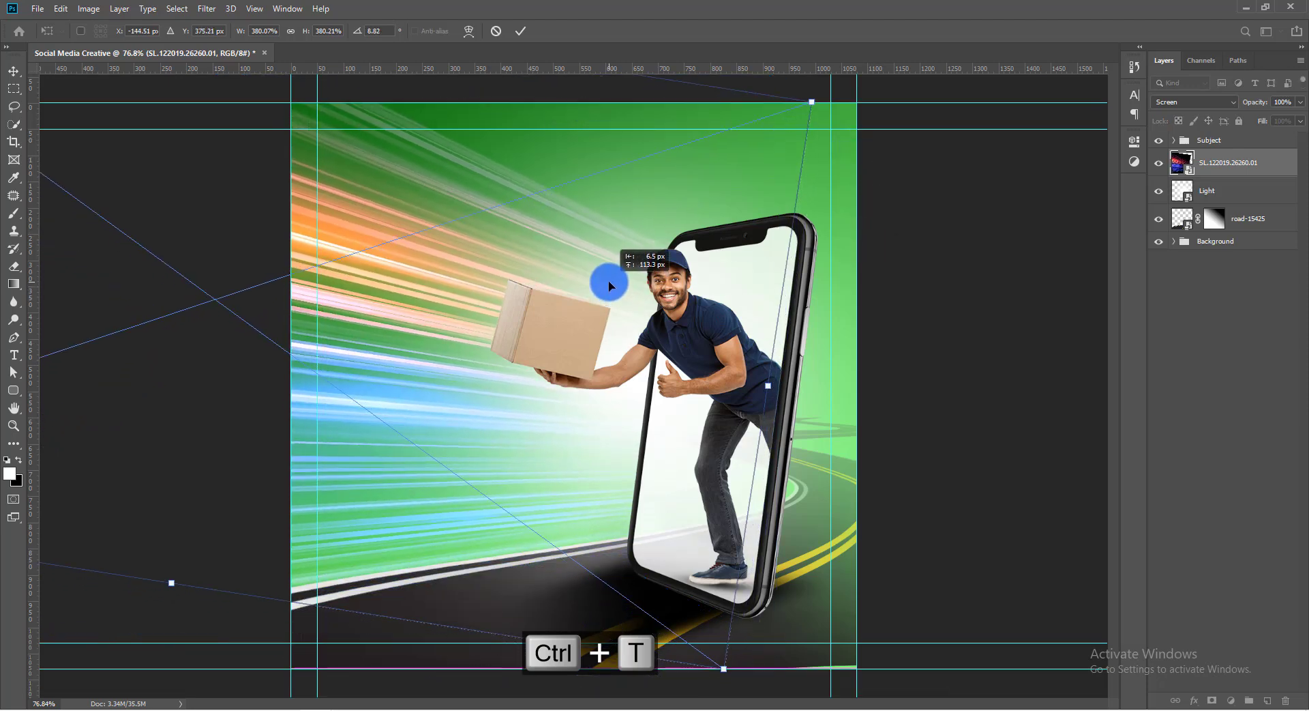
key(Return)
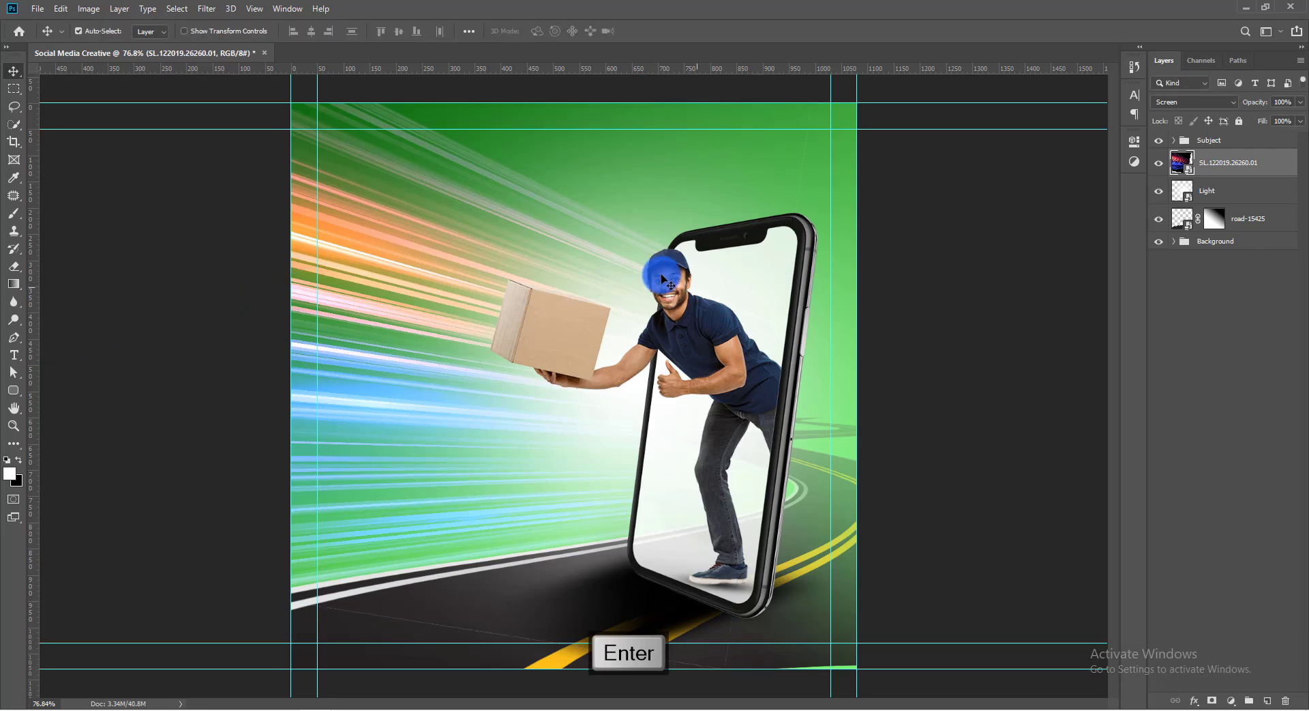
drag(701, 272, 702, 263)
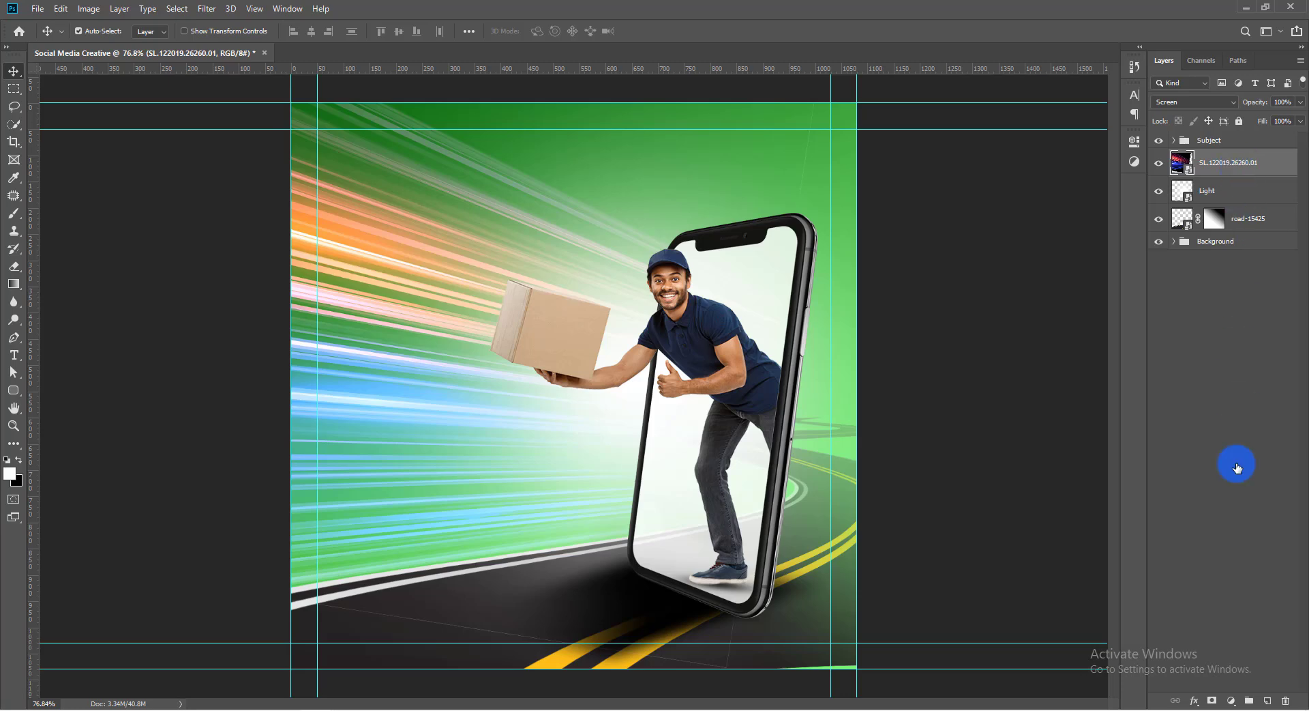
Add a Hue/Saturation adjustment clipped to the light-streak layer and set its saturation to -100
click(1232, 701)
click(1238, 572)
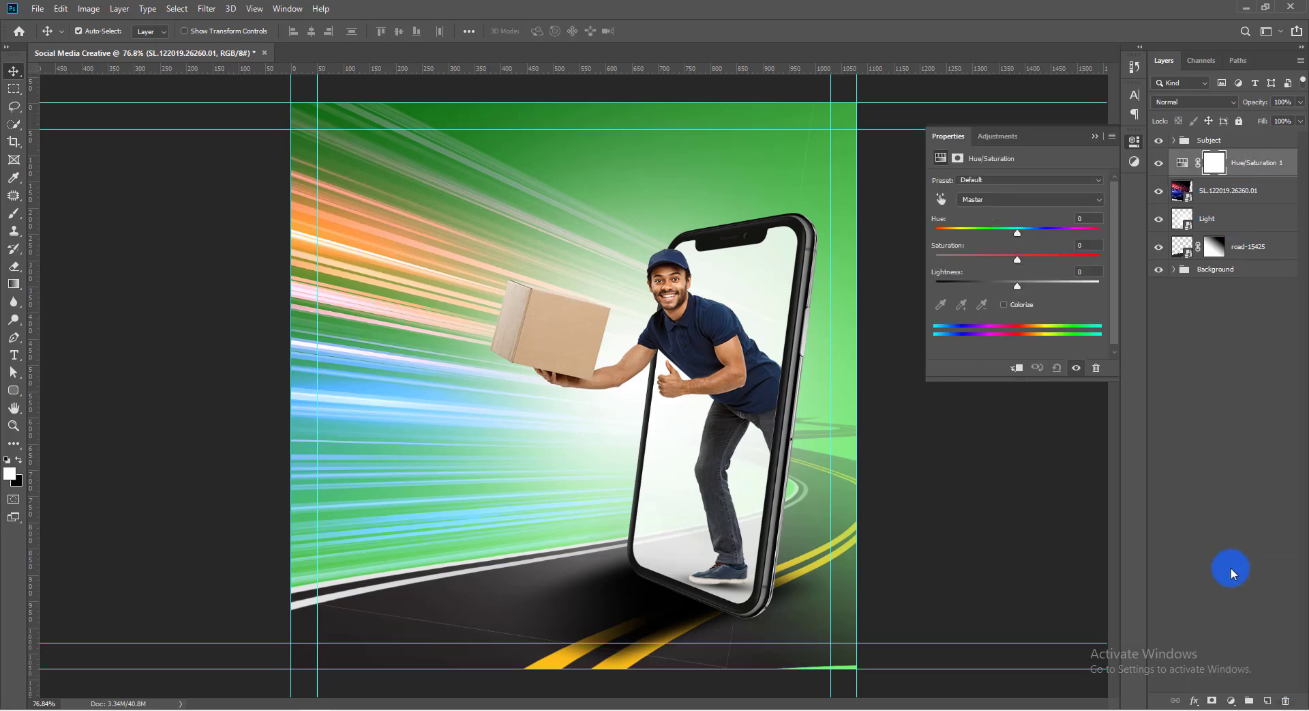
click(1017, 369)
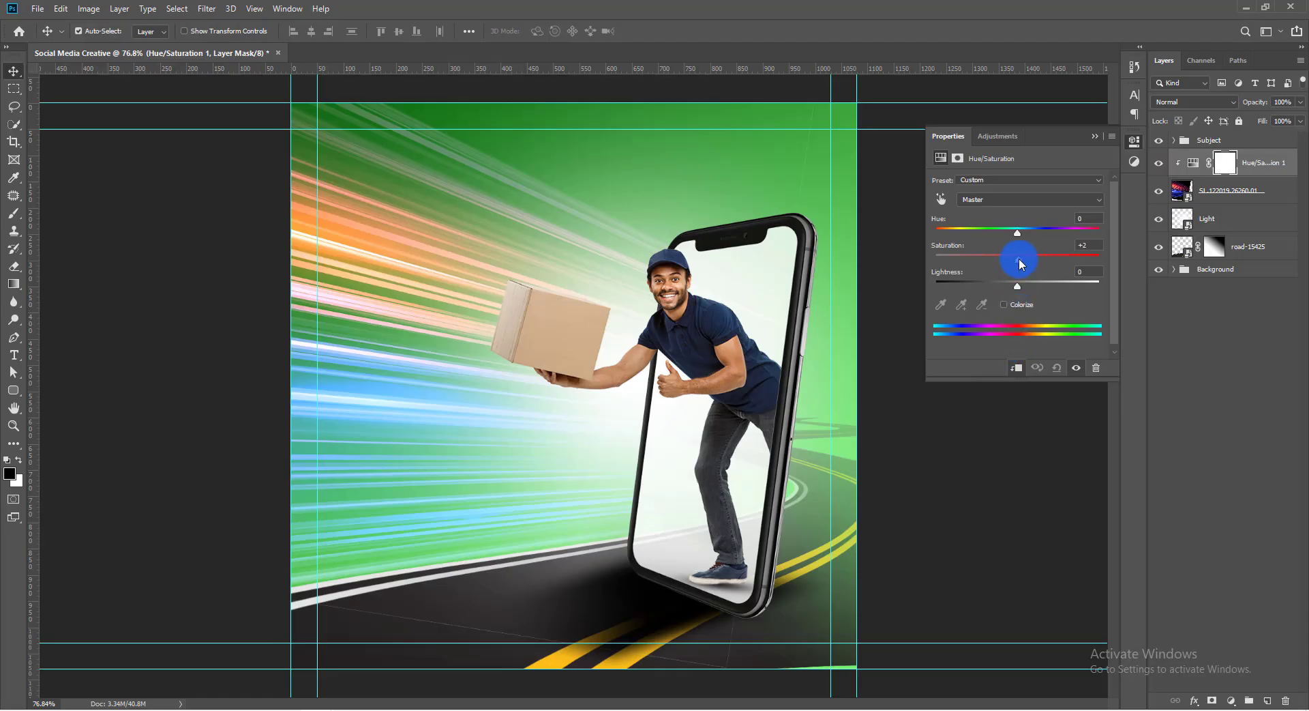
drag(1020, 261, 940, 260)
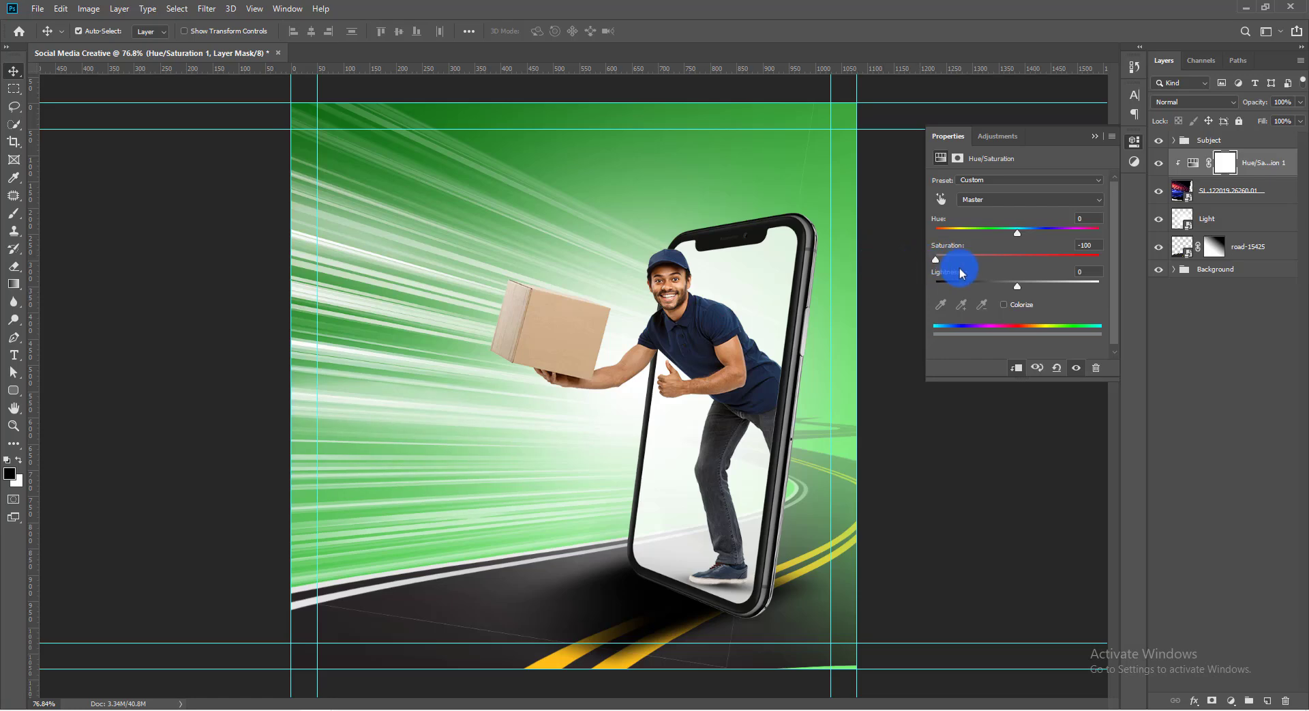
click(1099, 136)
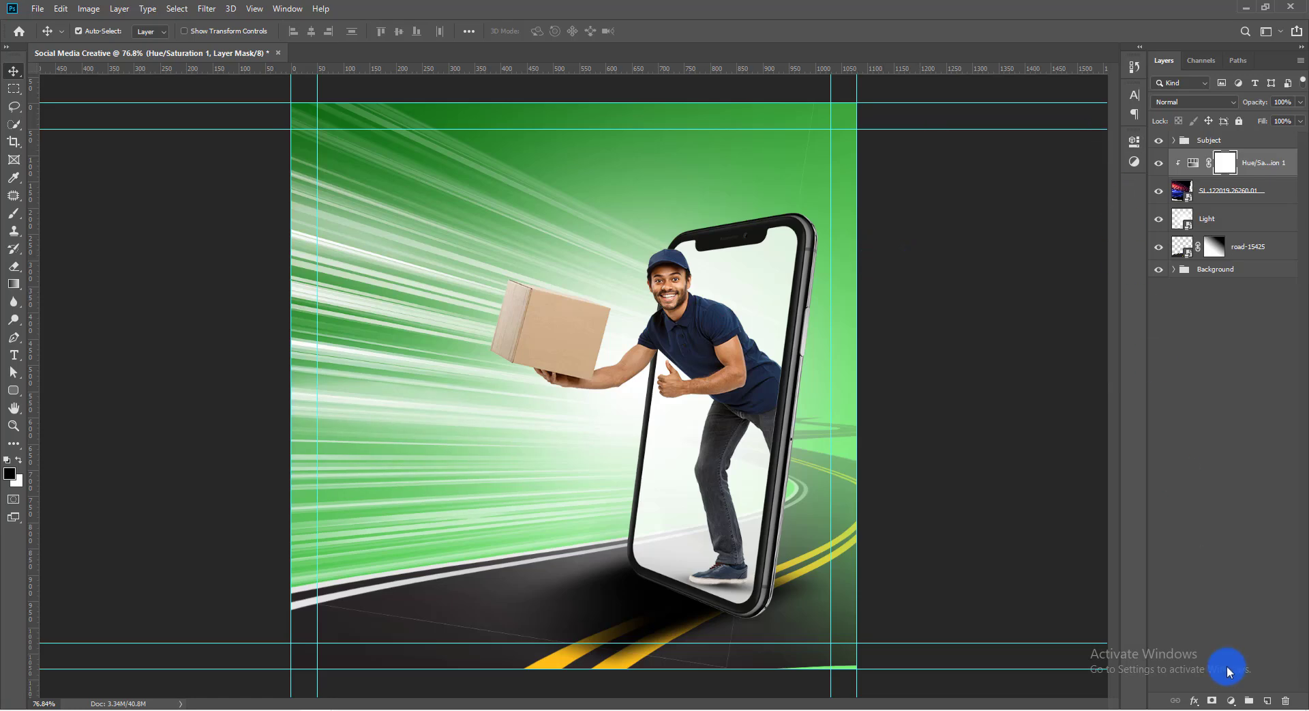
Add a Black & White adjustment clipped to the light streaks and compare the result with Hue/Saturation hidden and shown
click(1231, 700)
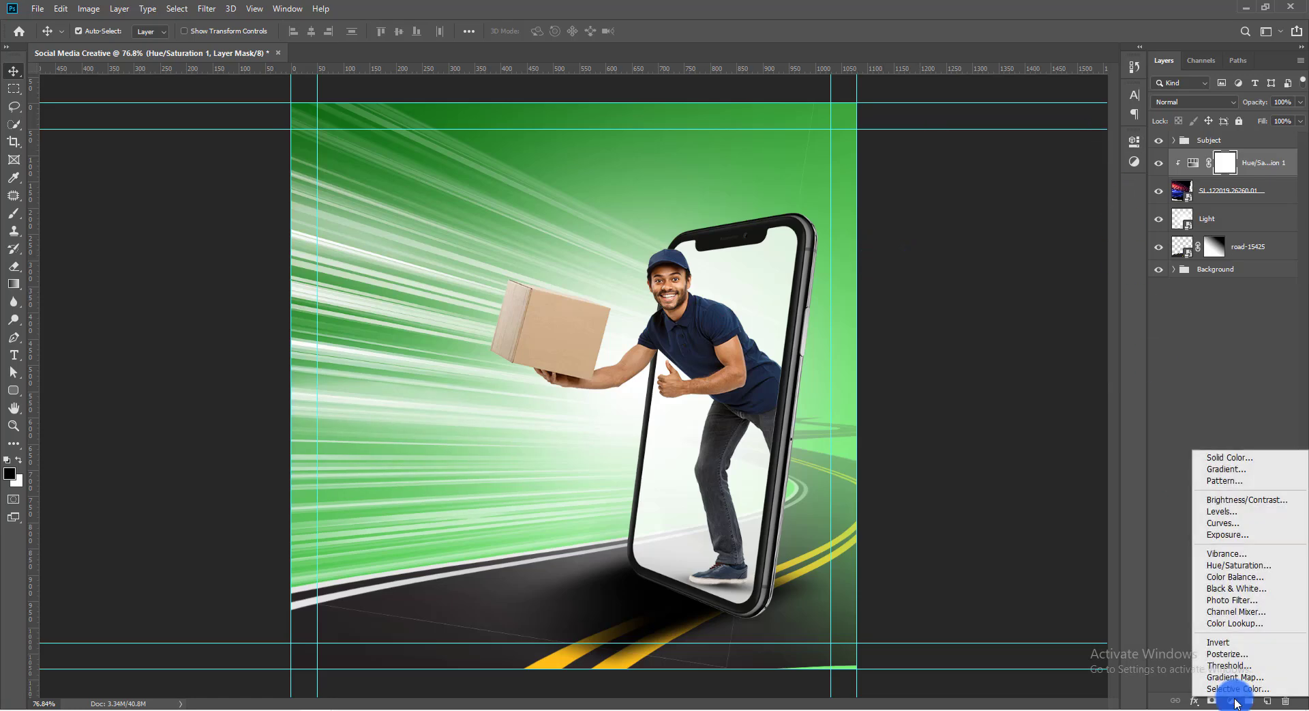
click(1238, 588)
click(1018, 370)
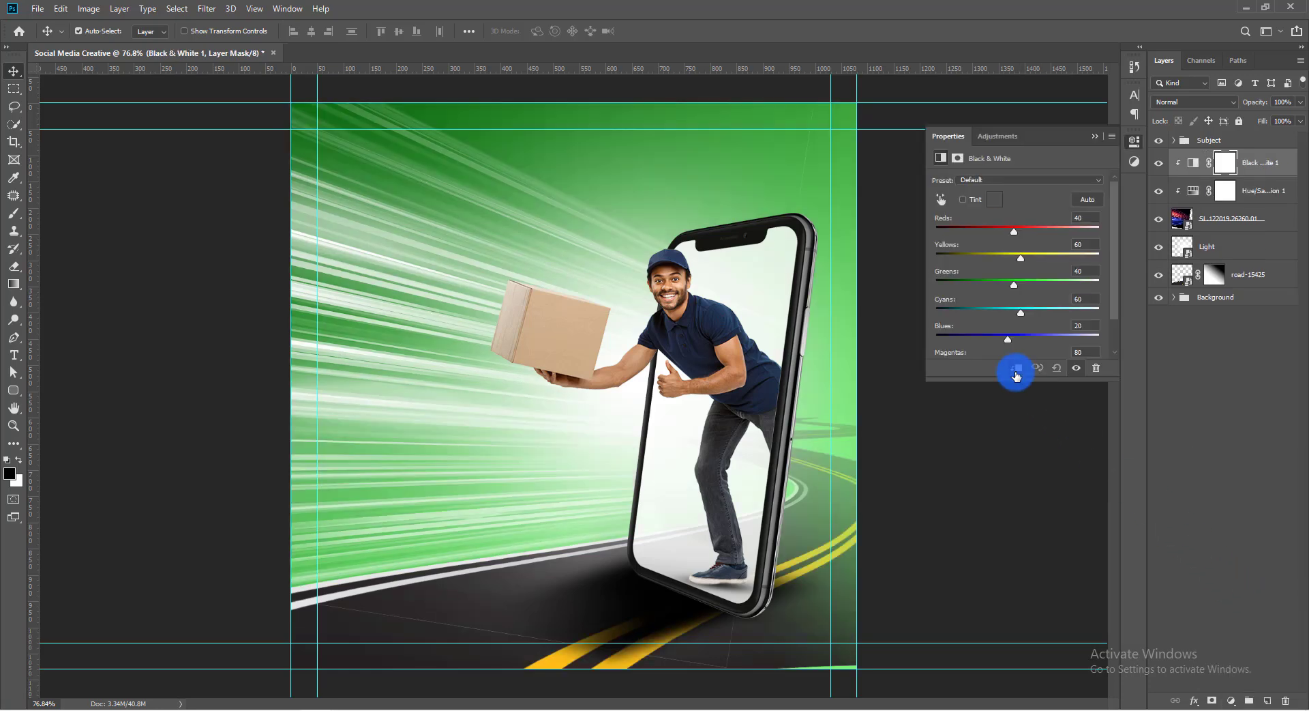
click(1099, 140)
click(1160, 191)
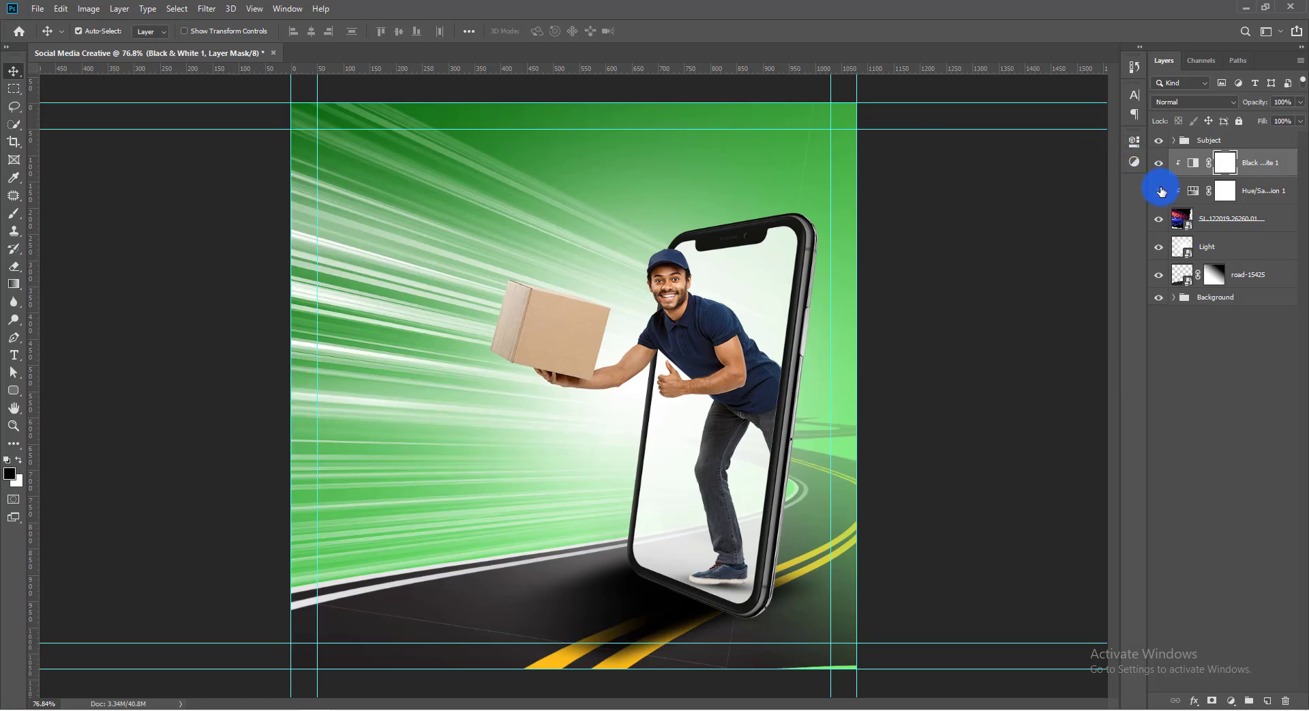
click(1160, 191)
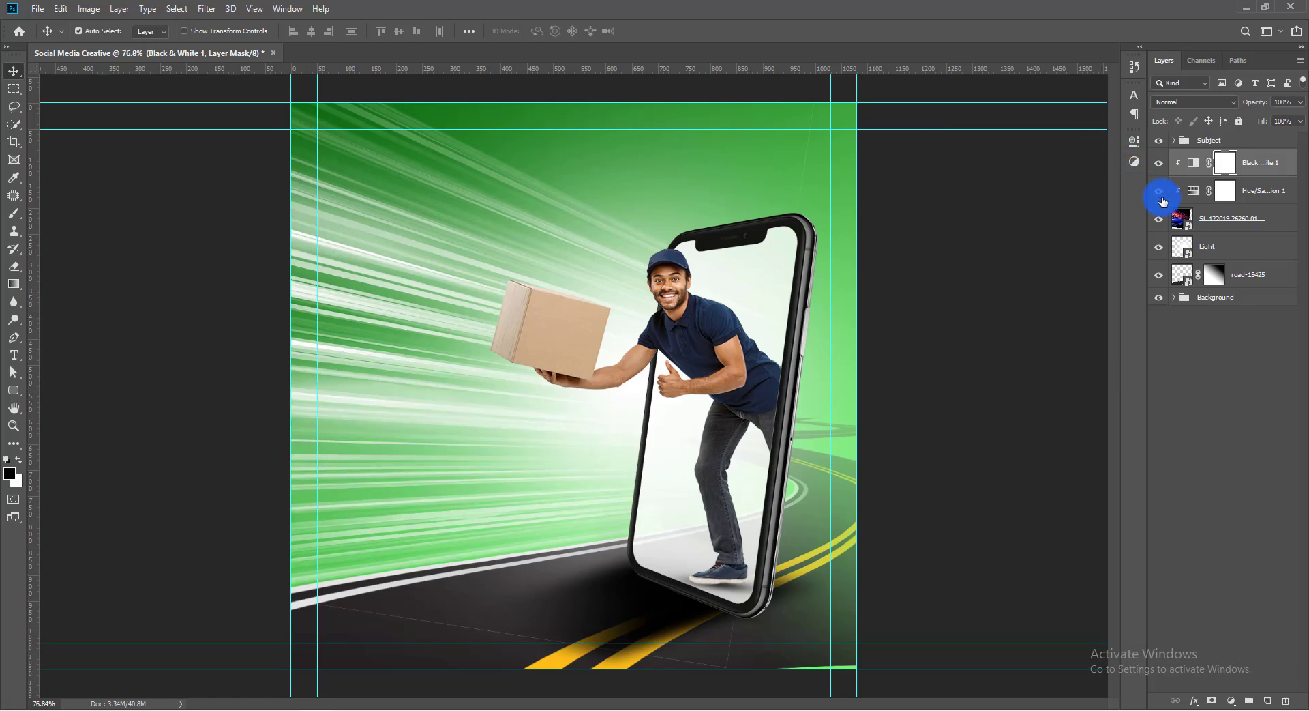
Add a Levels adjustment clipped to the light streaks and lower its white input level to 195
click(1231, 700)
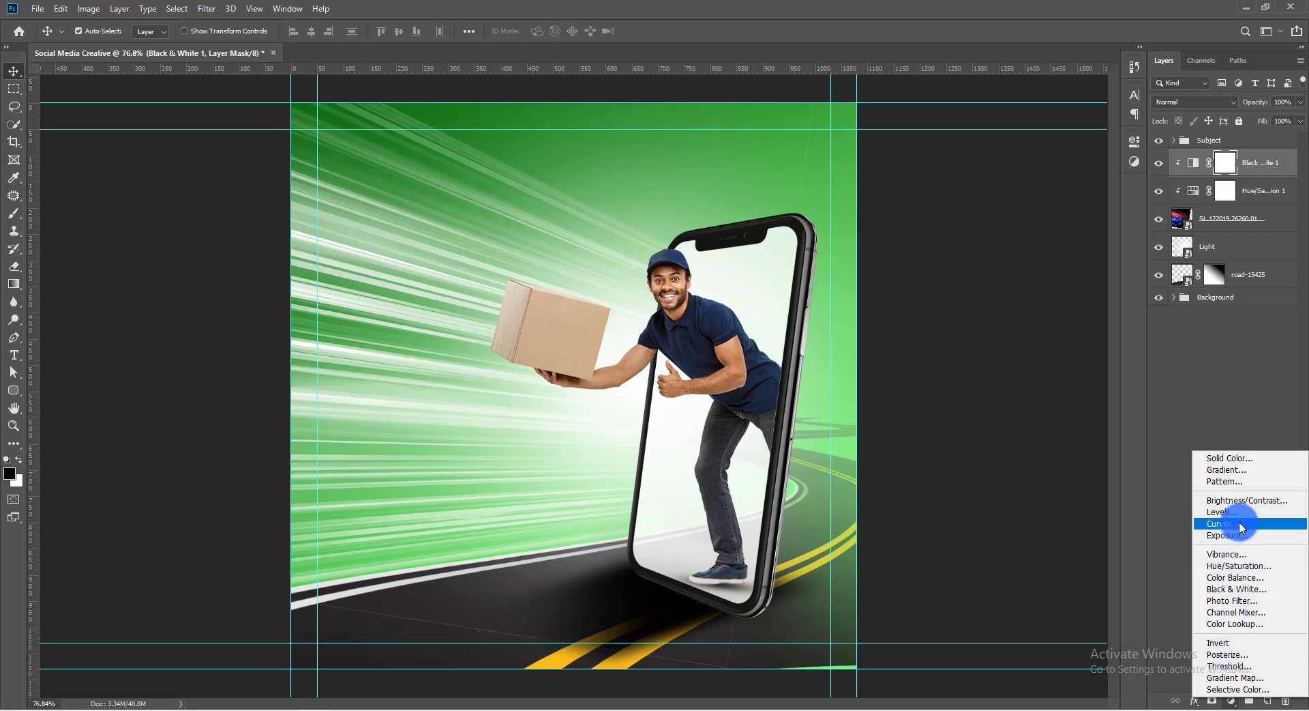
click(1217, 512)
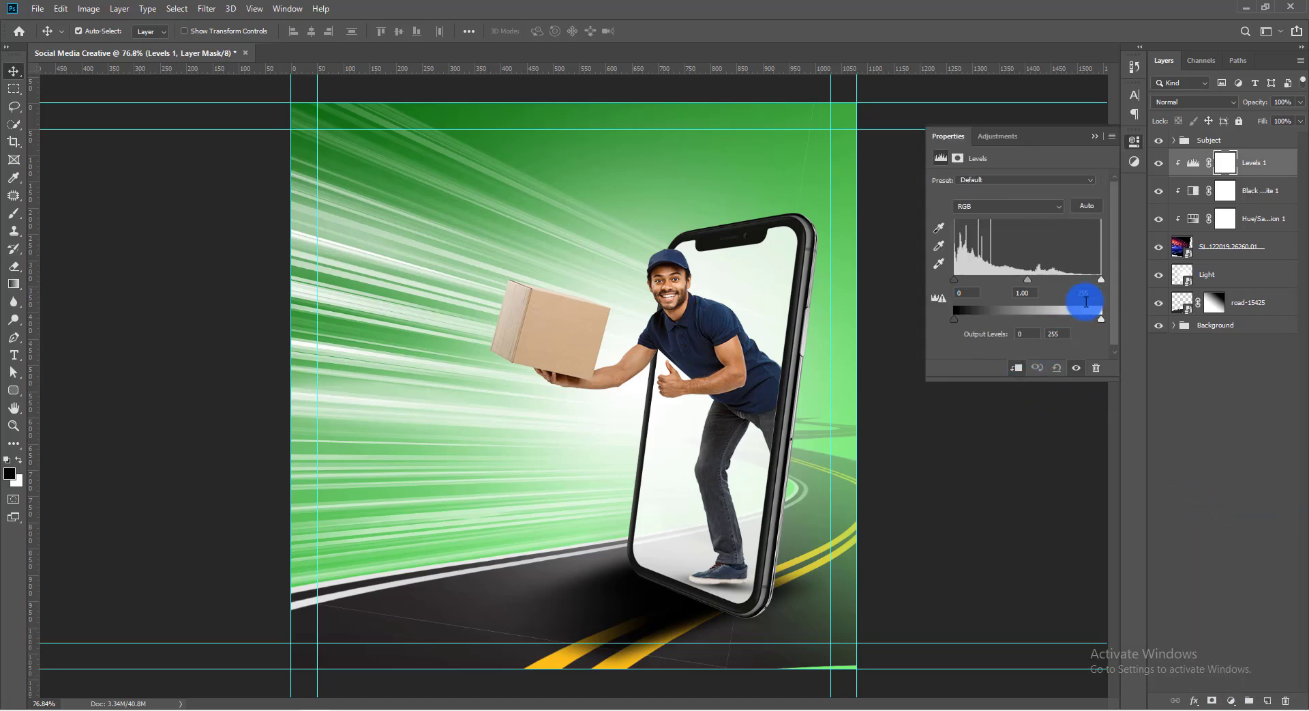
drag(1102, 280, 1069, 295)
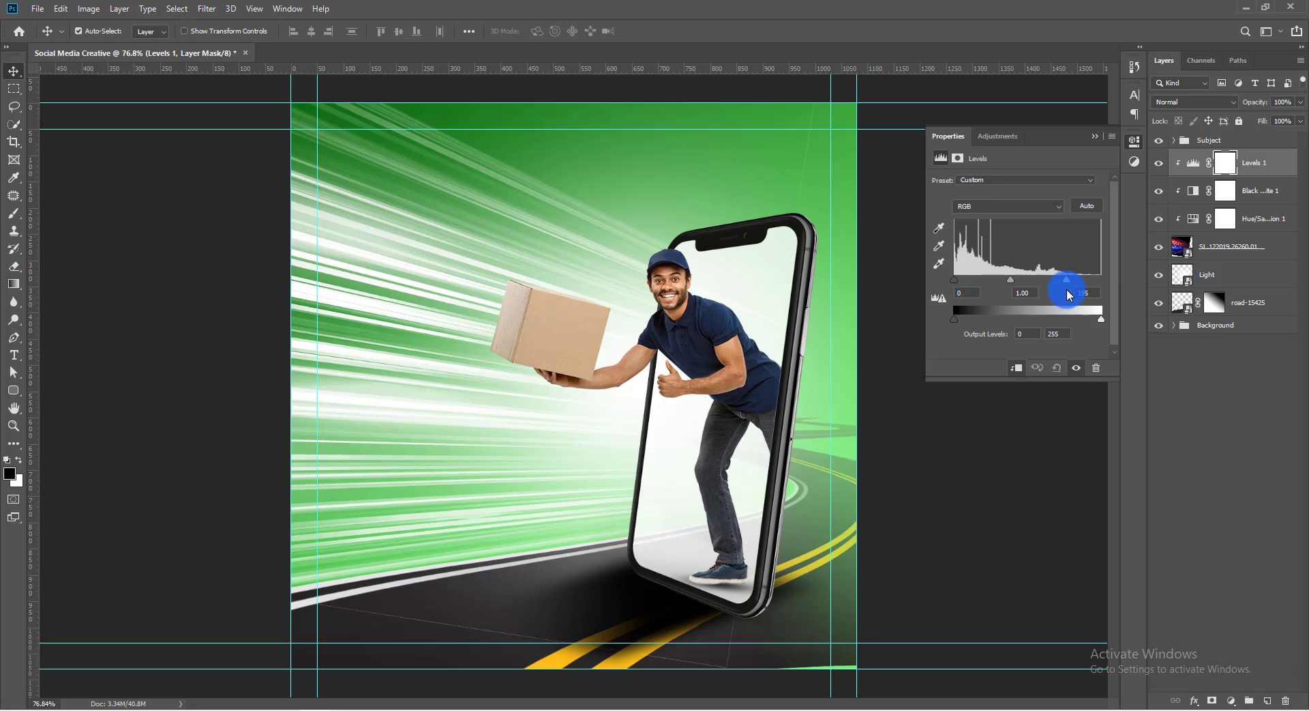
click(1096, 138)
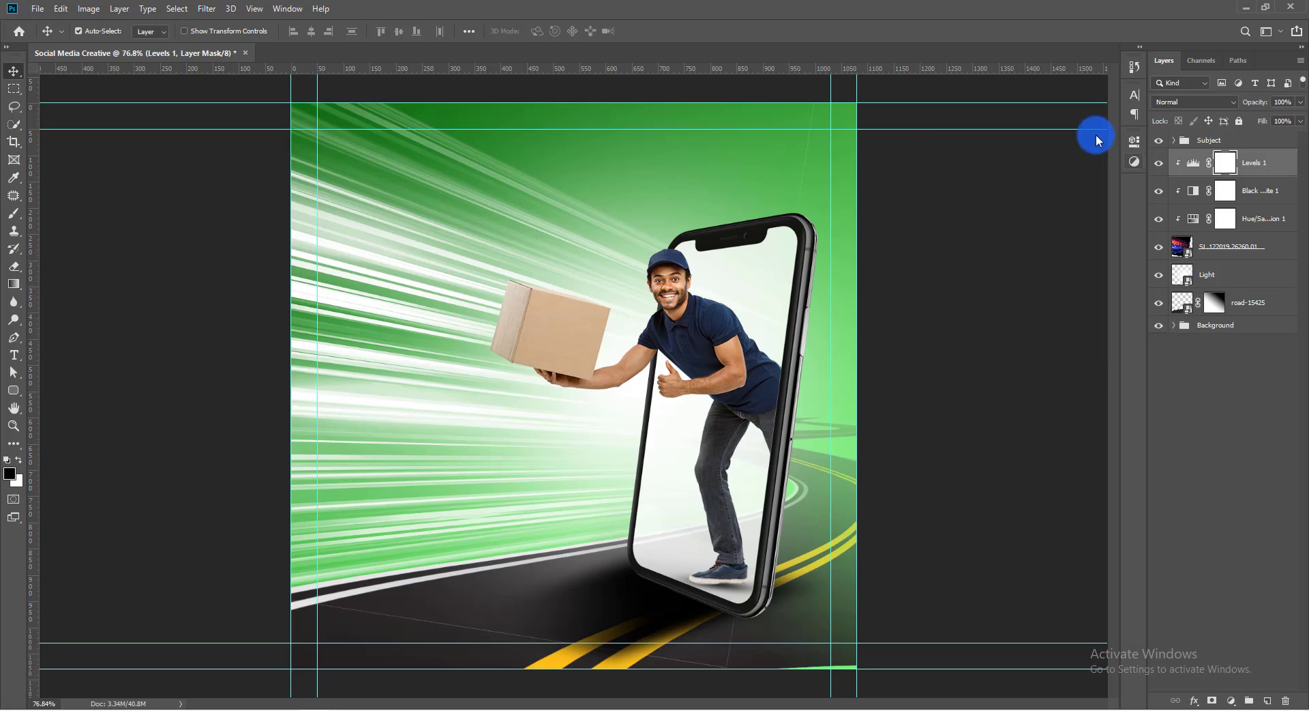
Group the light-streak layer with its three adjustment layers and add a layer mask to the group
click(1243, 247)
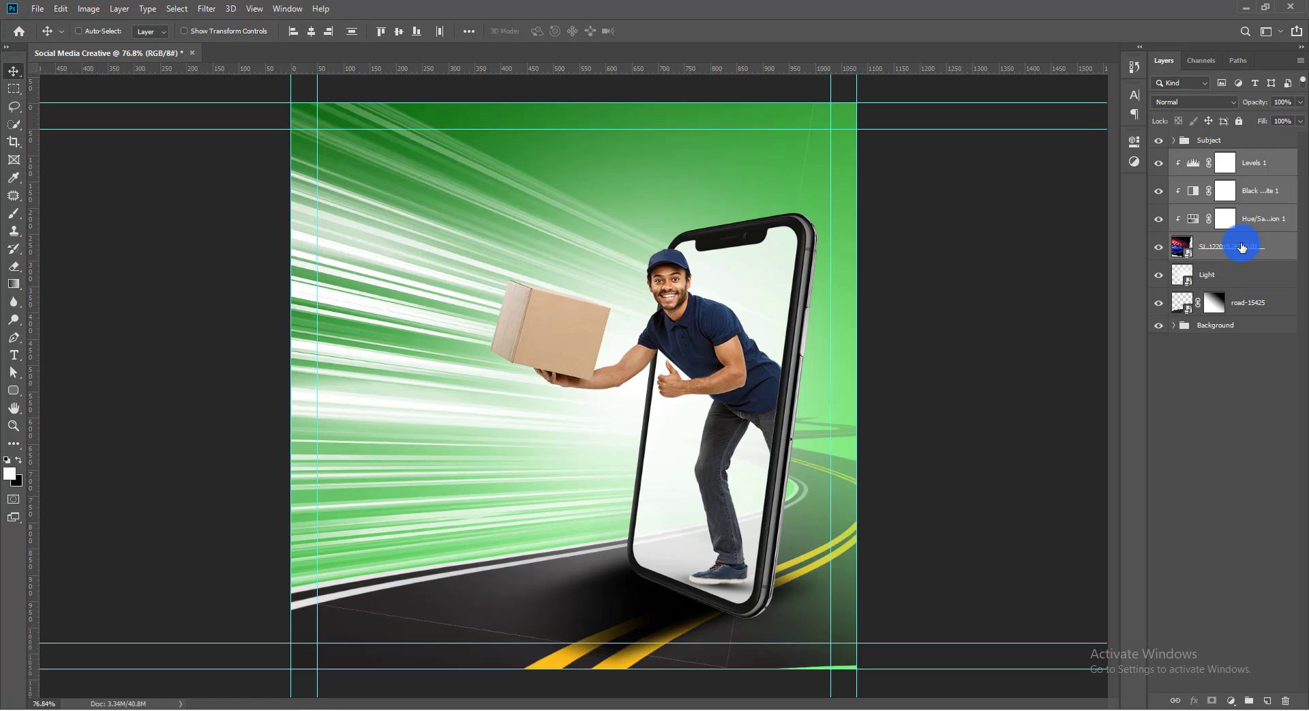
key(ctrl+g)
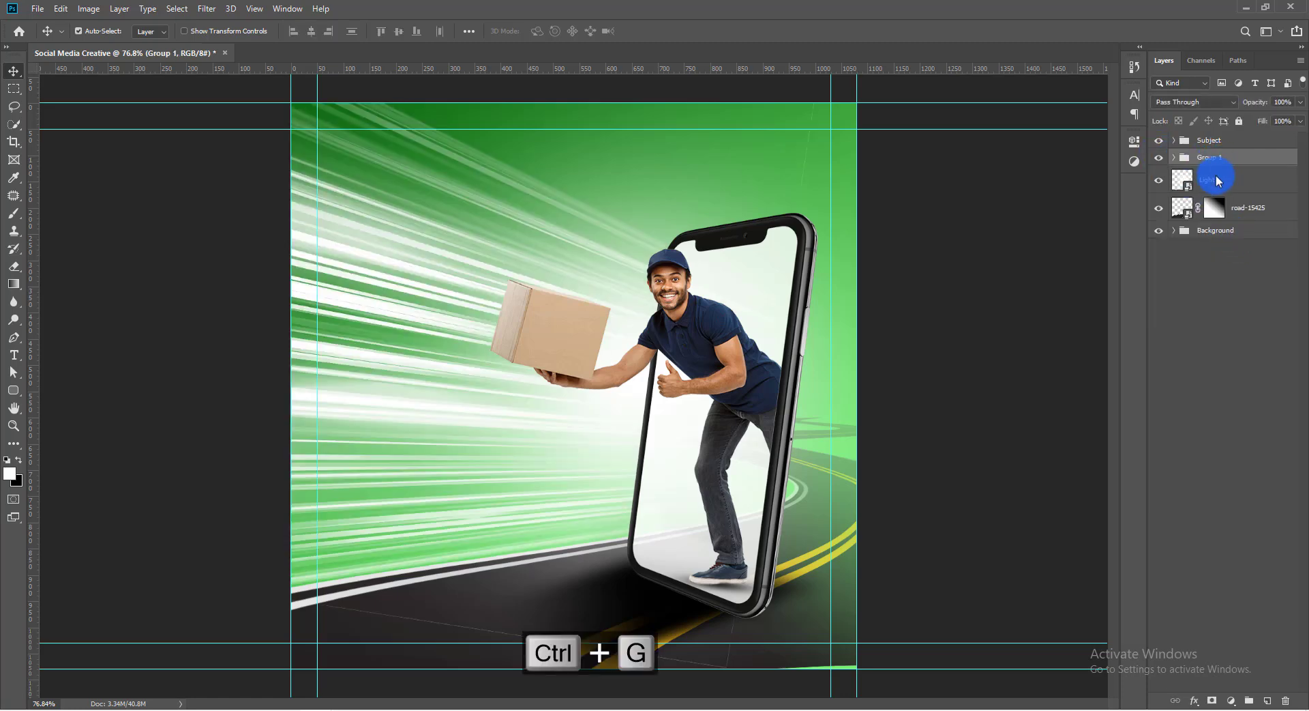
click(1212, 701)
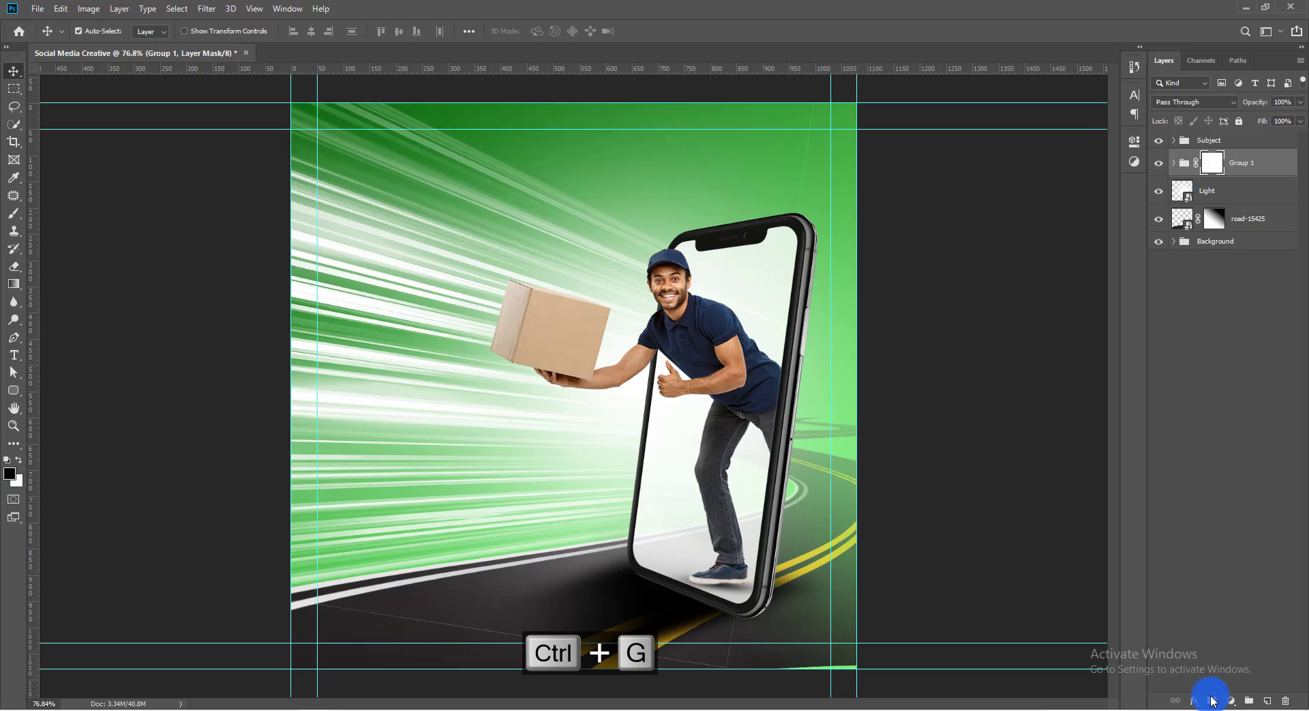
Paint black on the streak group's mask along the lower road with a soft brush reduced to 196 px
key(b)
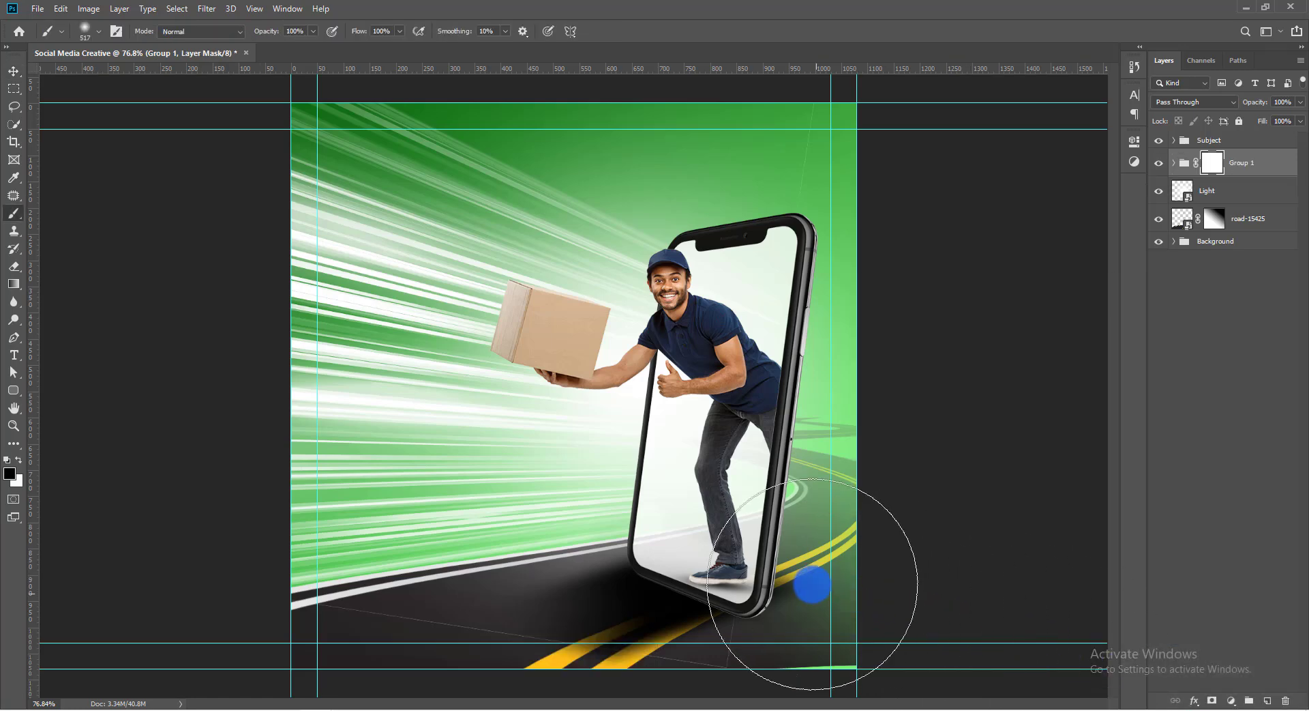
drag(812, 585, 753, 600)
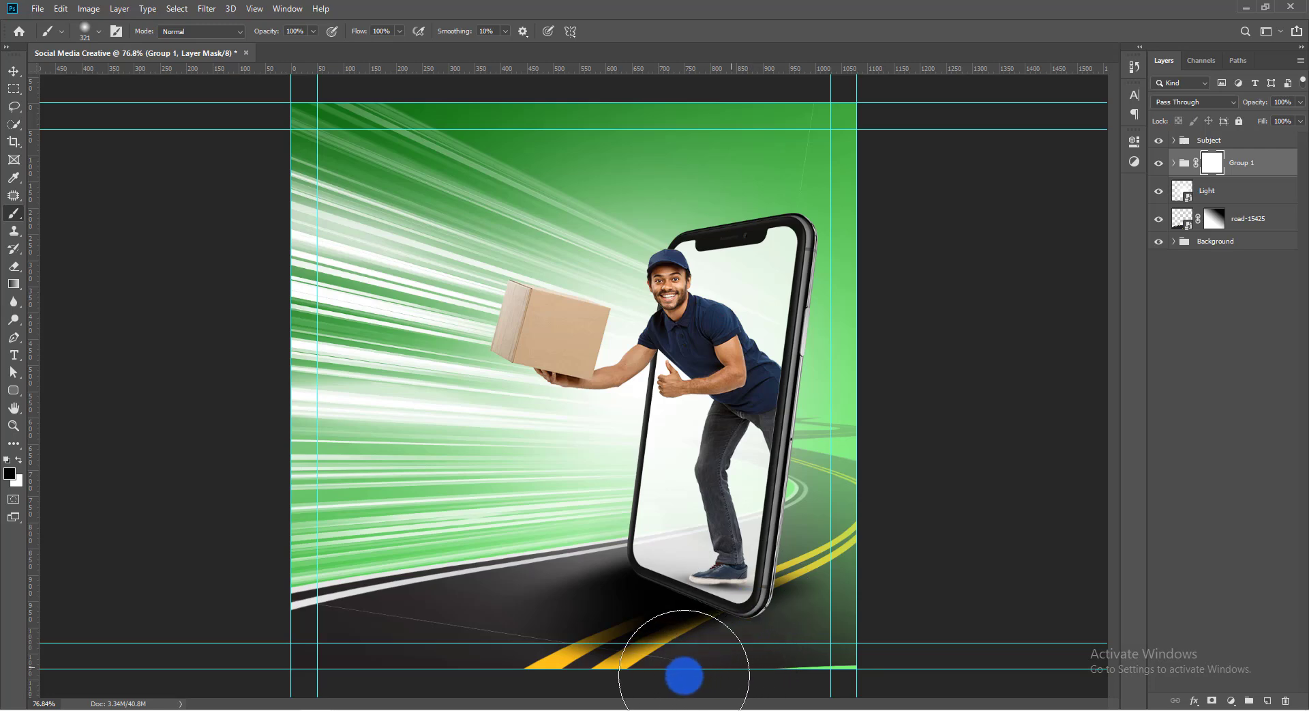
drag(536, 675, 549, 655)
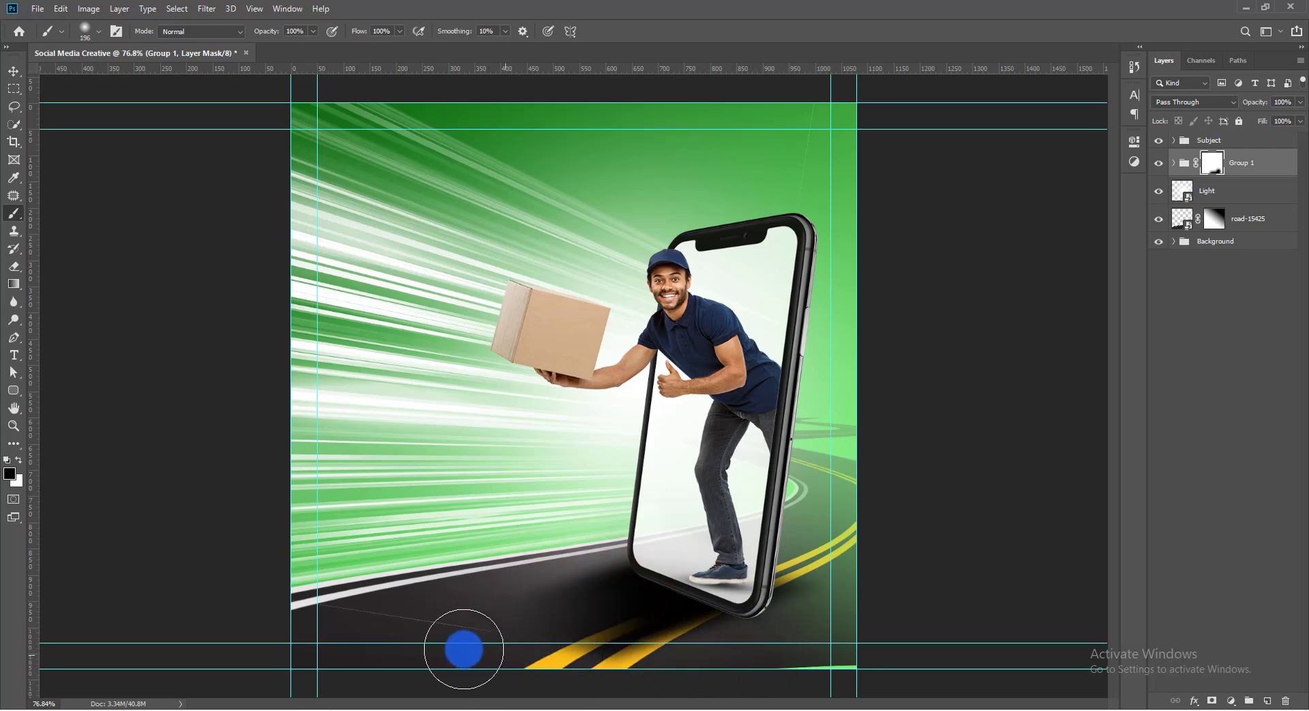
drag(266, 658, 700, 652)
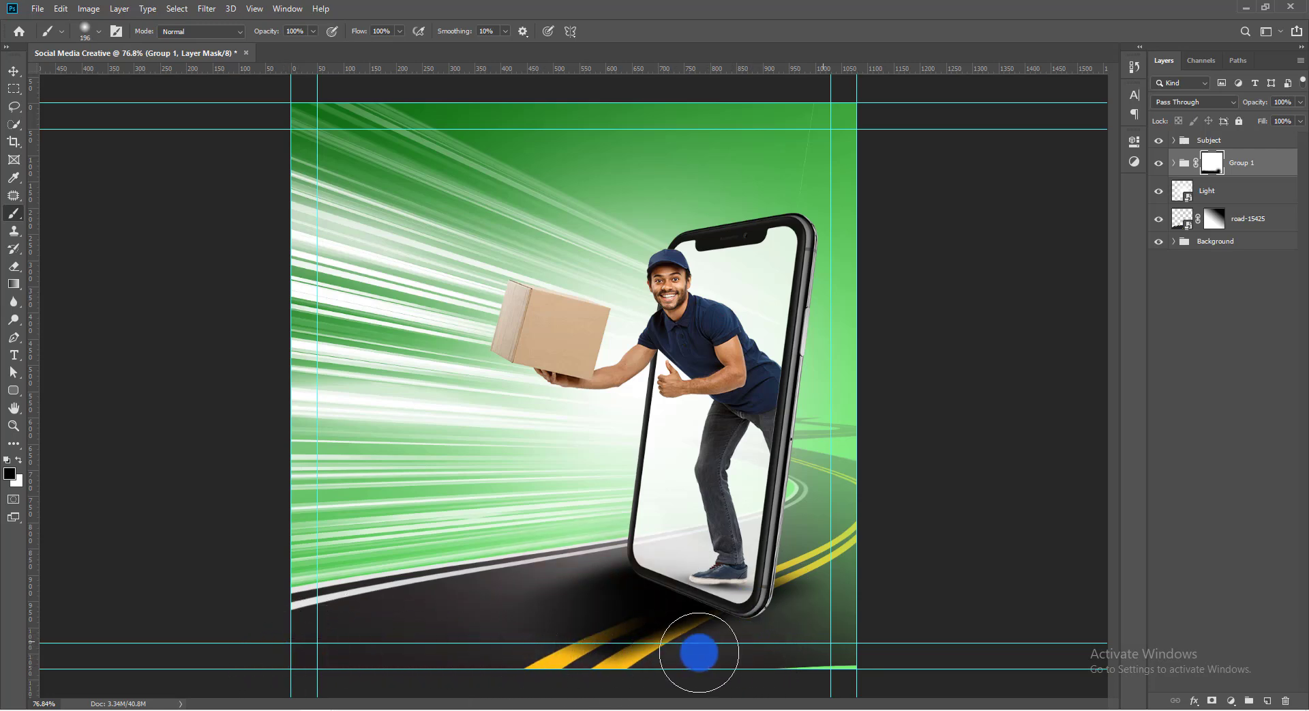
Reduce the light-streak group's fill to 50%
click(1256, 161)
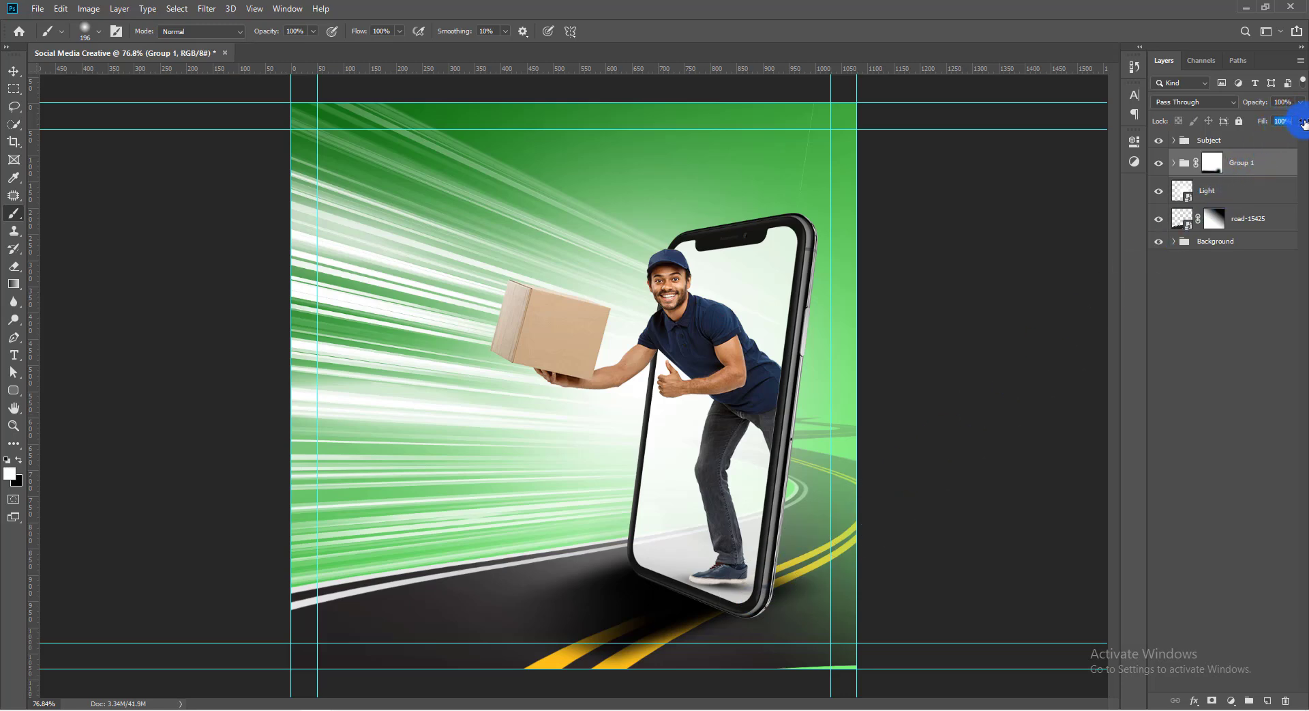
drag(1284, 124, 1241, 131)
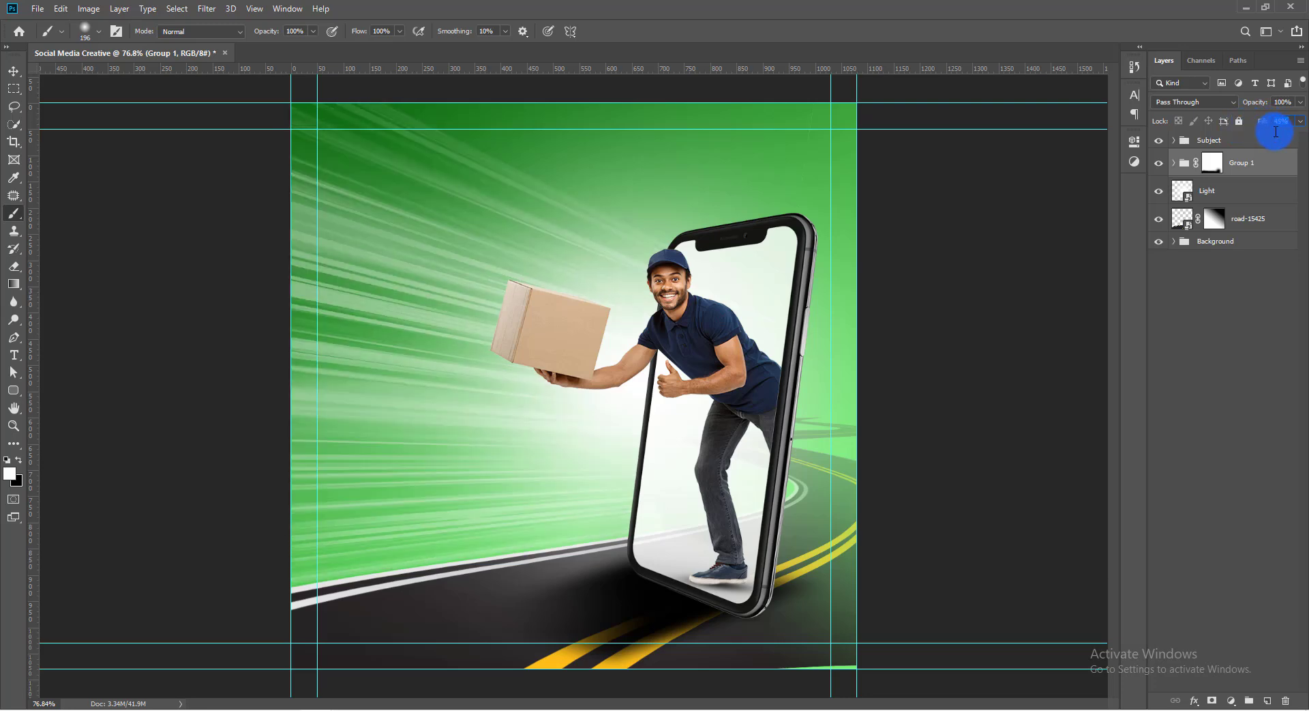
text(50)
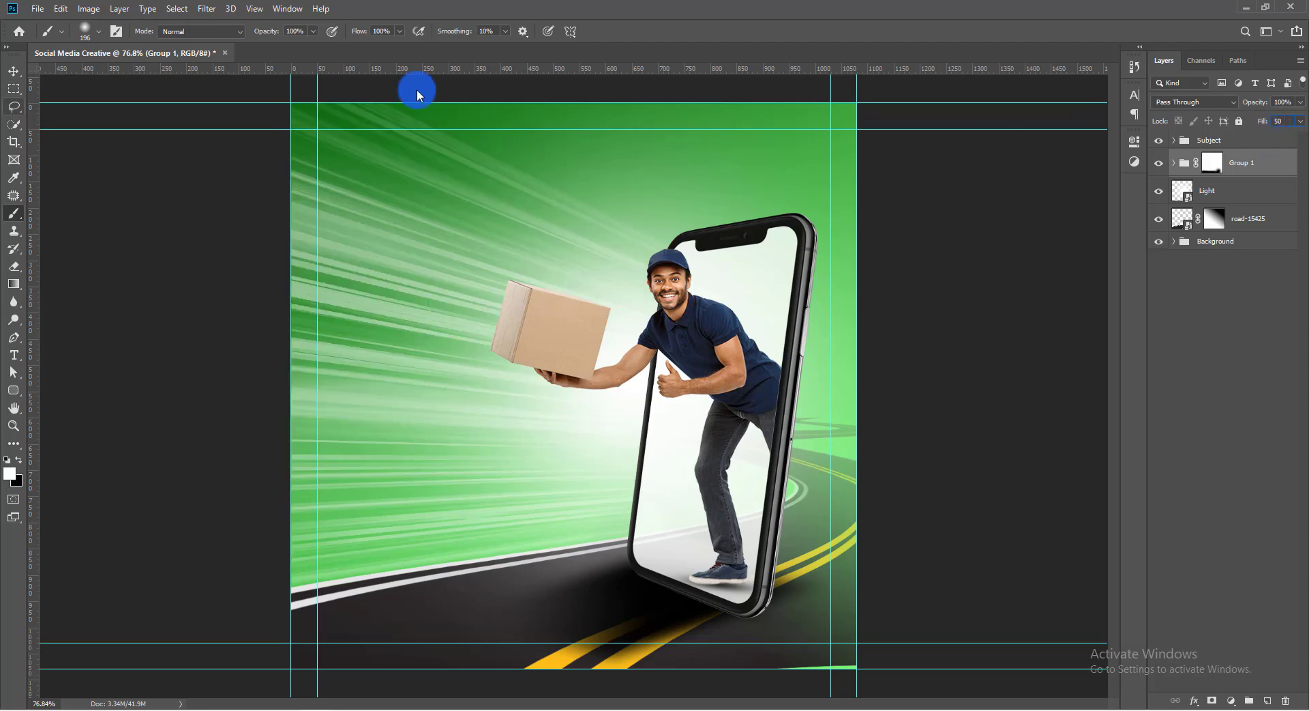
Deselect all layers and hide the guides over the canvas
click(13, 71)
click(913, 253)
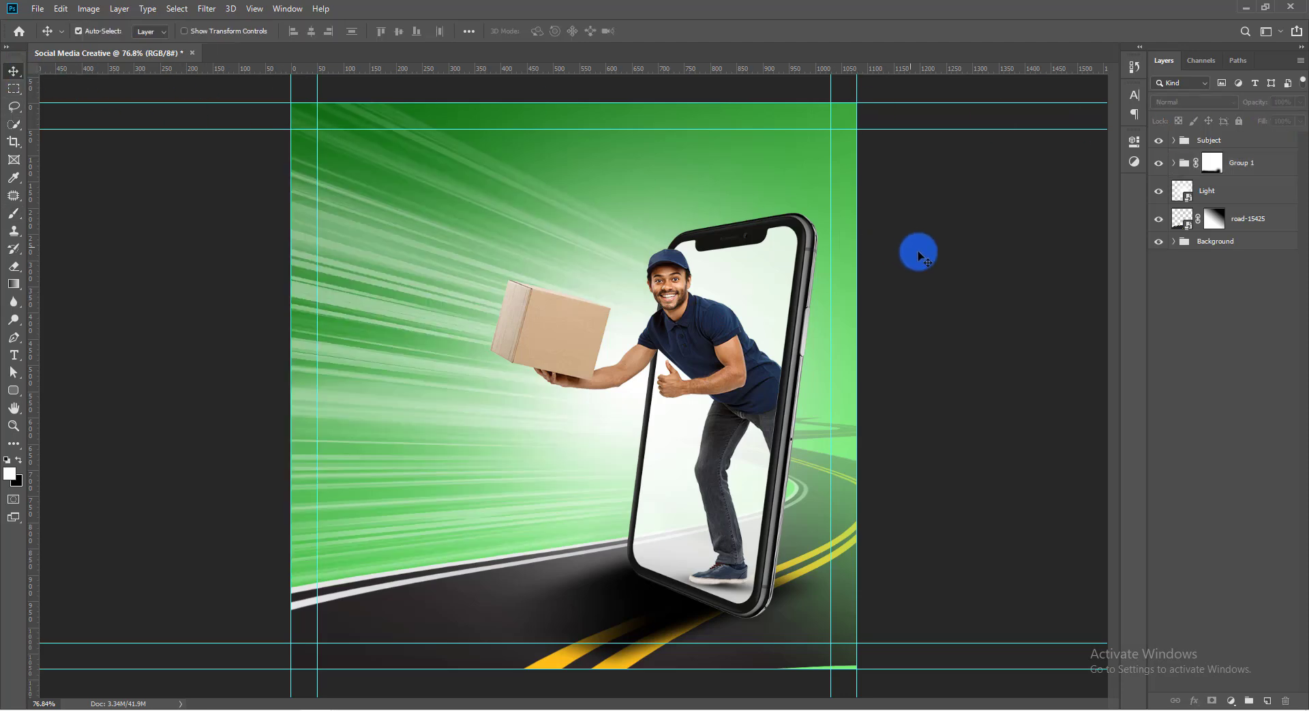
key(ctrl+h)
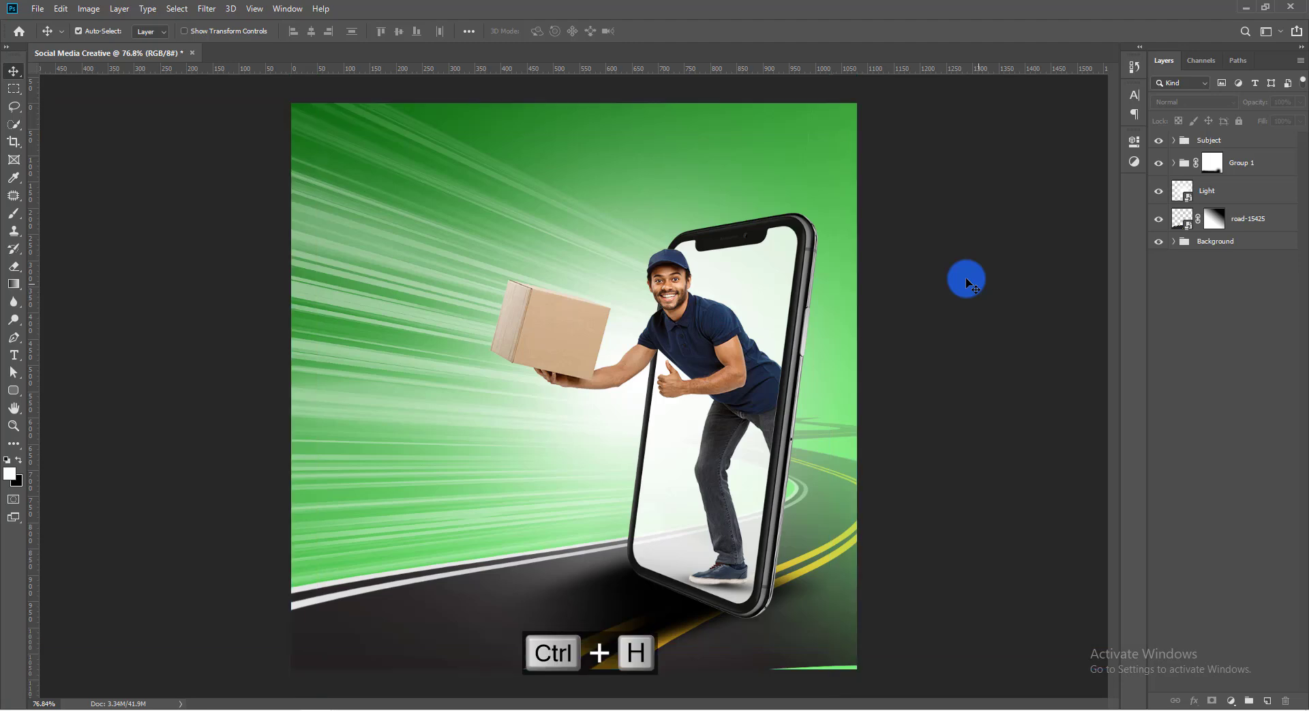
Add a Levels adjustment clipped to the Model layer, set its white input level to 100 and invert its mask to black
click(704, 325)
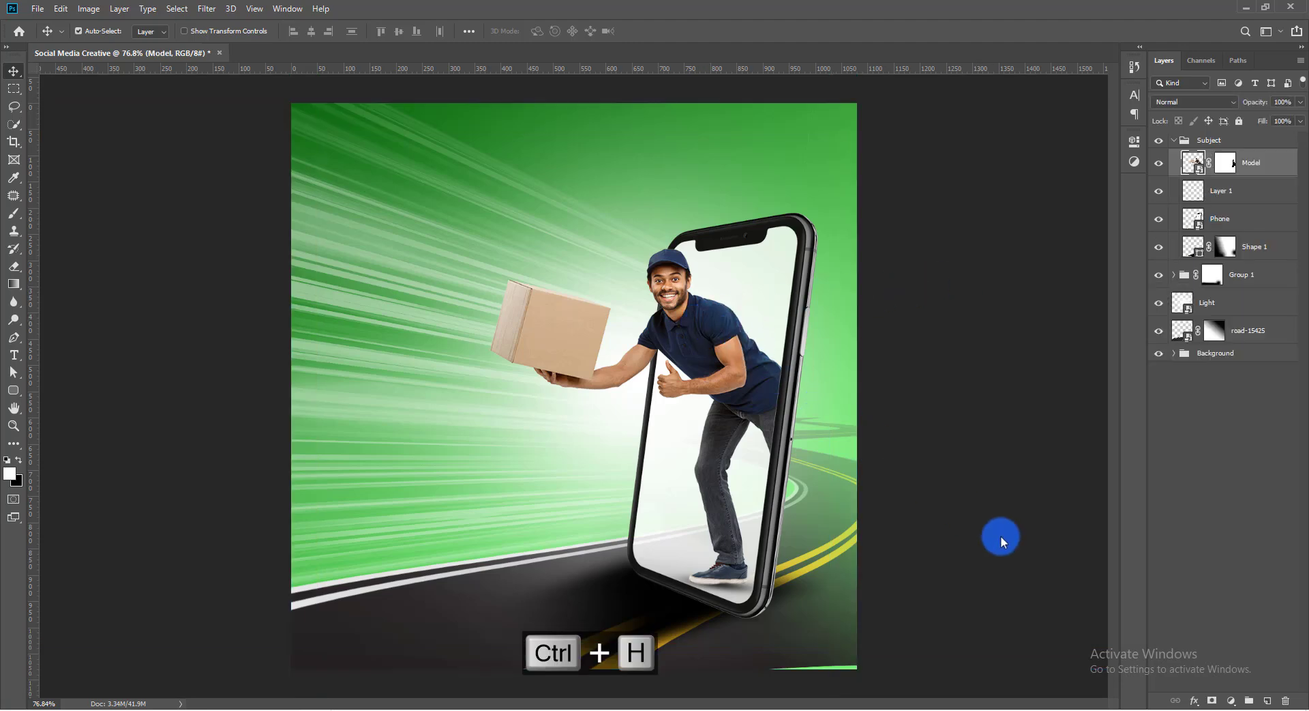
click(1232, 701)
click(1227, 522)
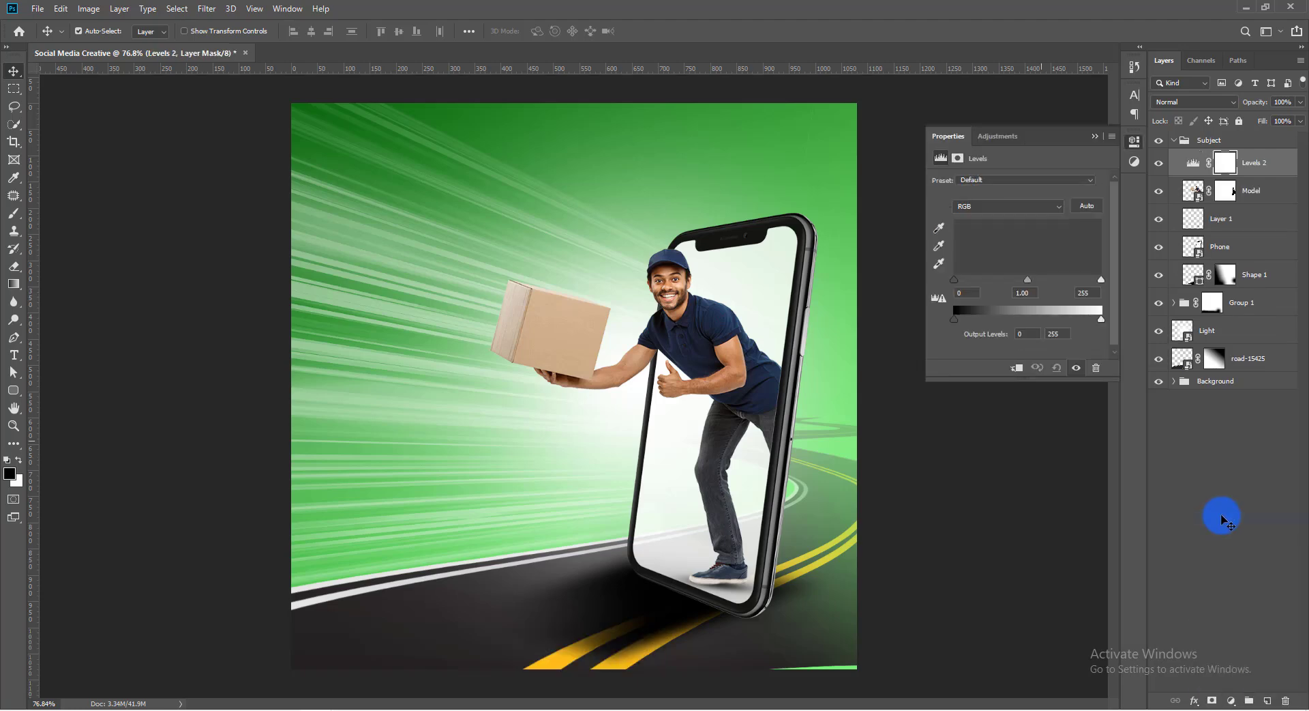
click(1016, 368)
click(1089, 299)
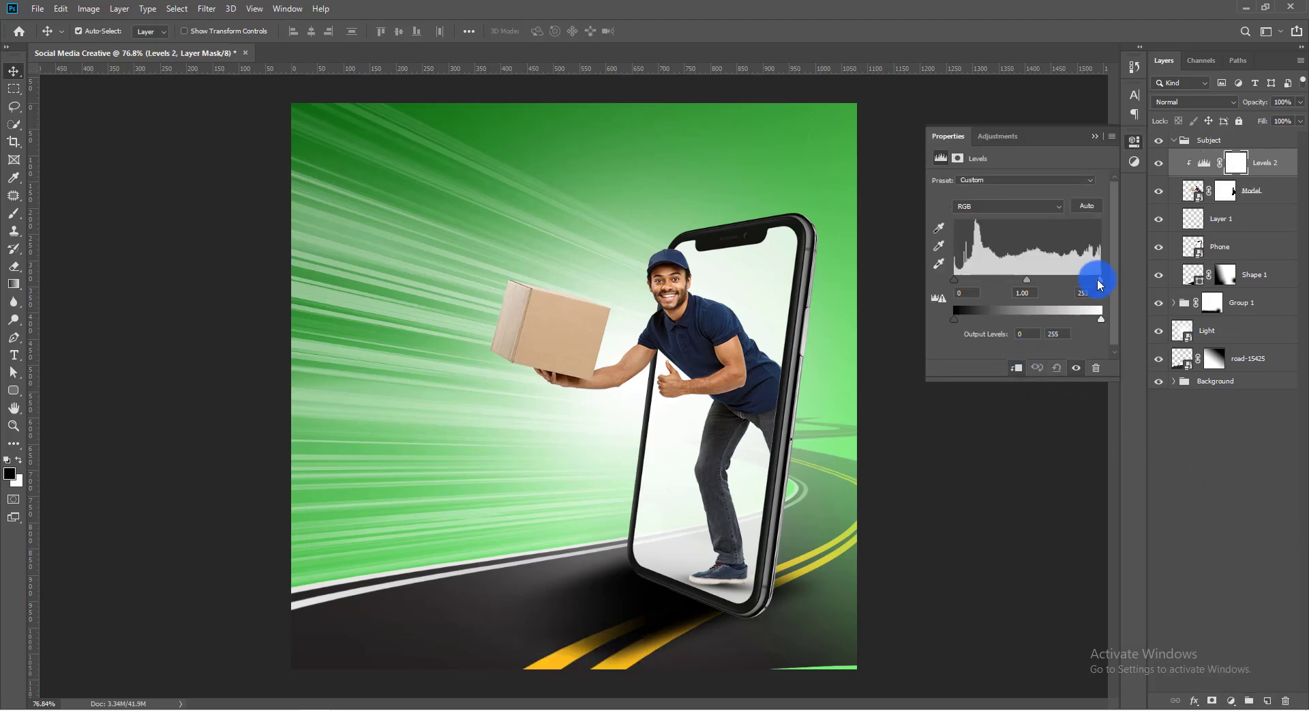
drag(1099, 285, 1040, 294)
text(100)
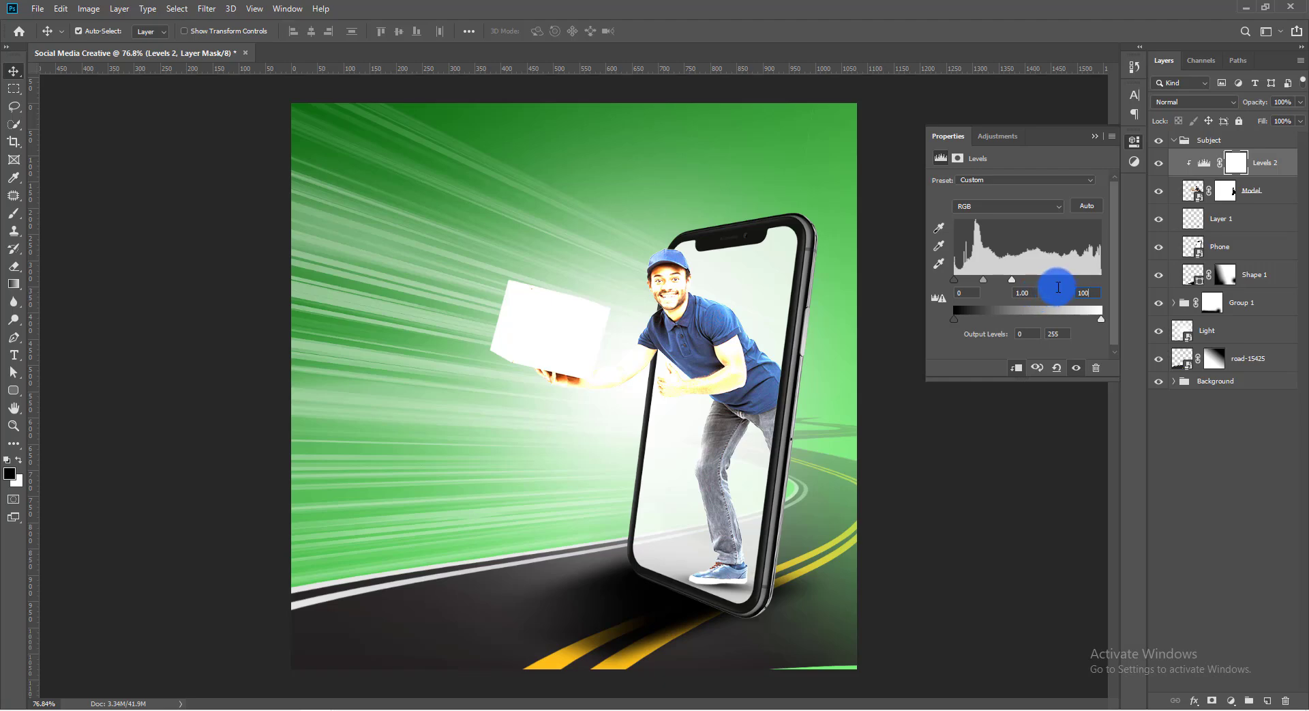
key(ctrl+i)
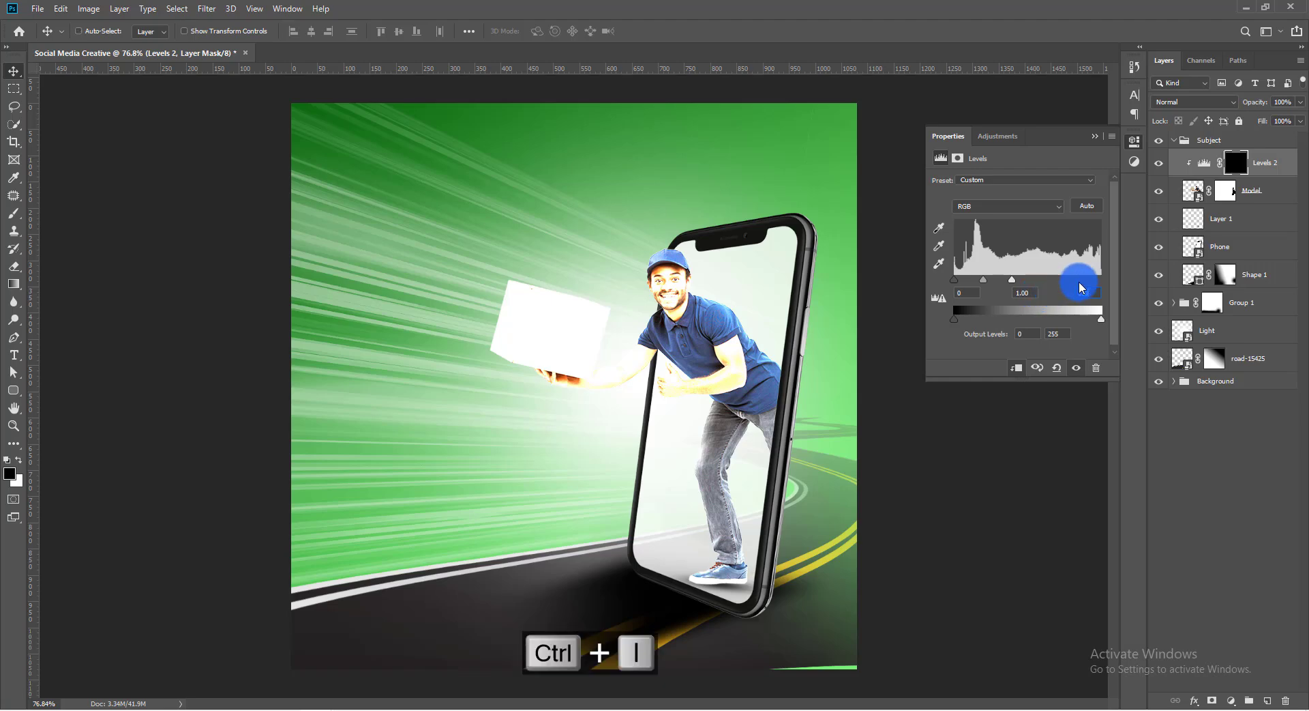
click(1096, 137)
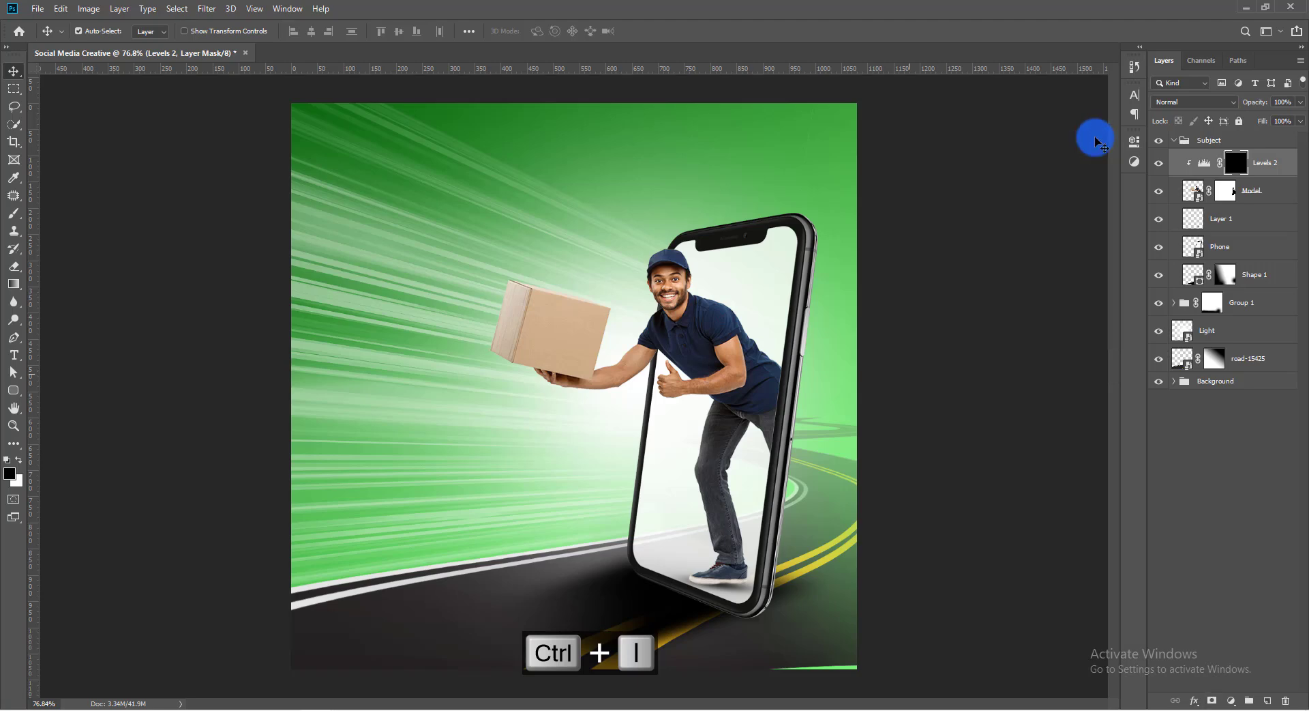
Paint white on the Model's Levels mask around the cap and the box's upper edge with soft brushes of 116 and 230 px
key(b)
alt+right_click(712, 253)
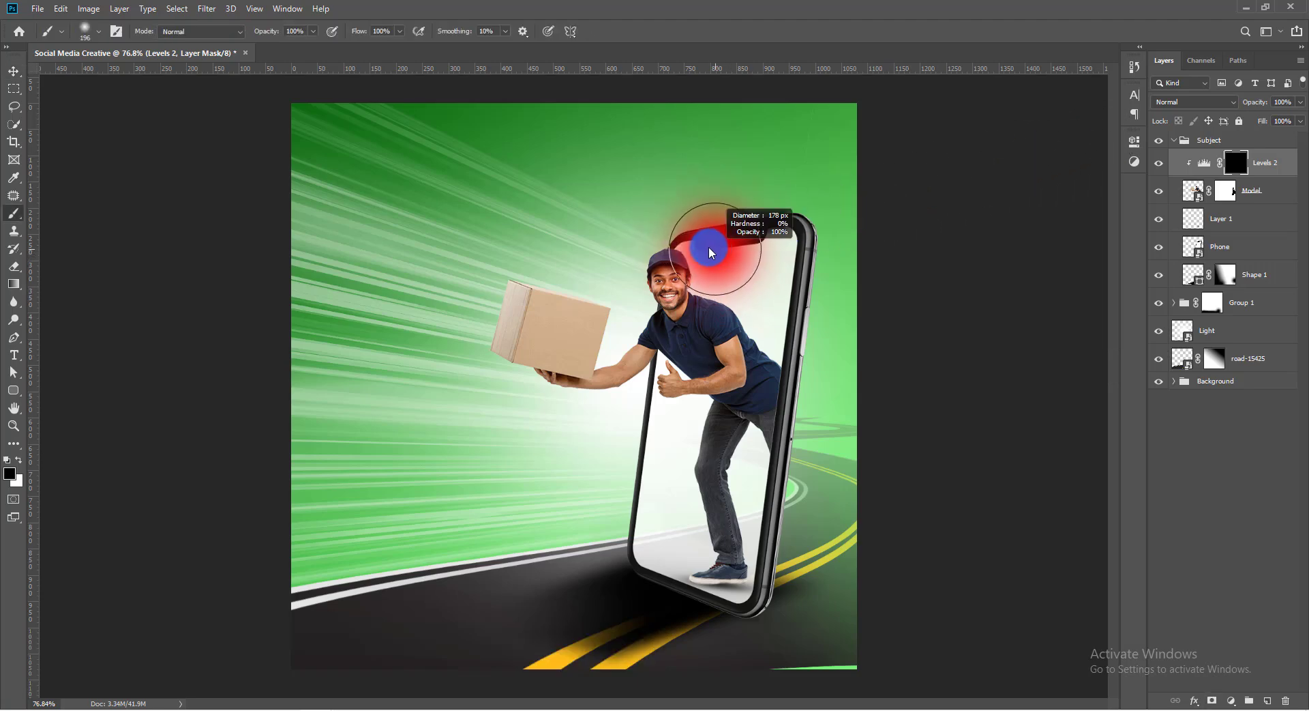
drag(710, 249, 689, 250)
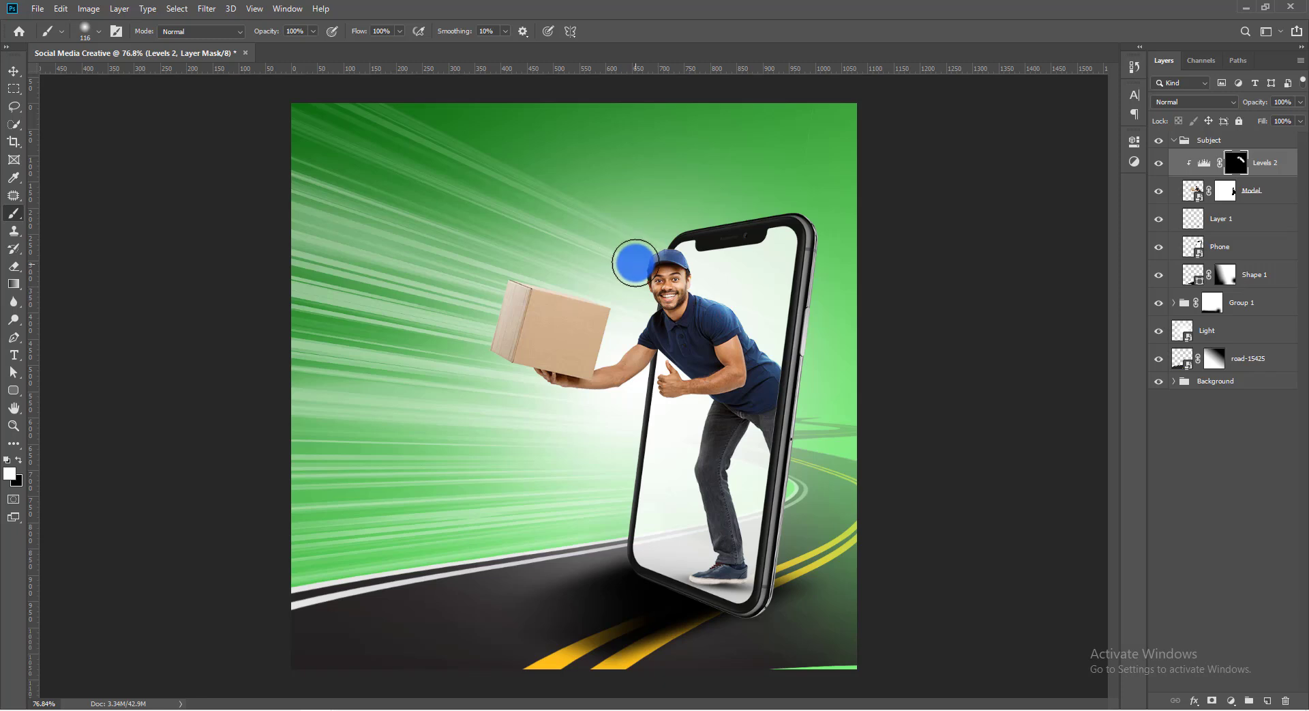
mouse_move(635, 263)
mouse_down()
mouse_move(637, 317)
mouse_move(607, 351)
mouse_move(622, 274)
mouse_move(613, 284)
mouse_move(645, 261)
mouse_move(624, 288)
mouse_move(495, 251)
mouse_move(481, 246)
mouse_move(611, 261)
mouse_move(493, 207)
mouse_up()
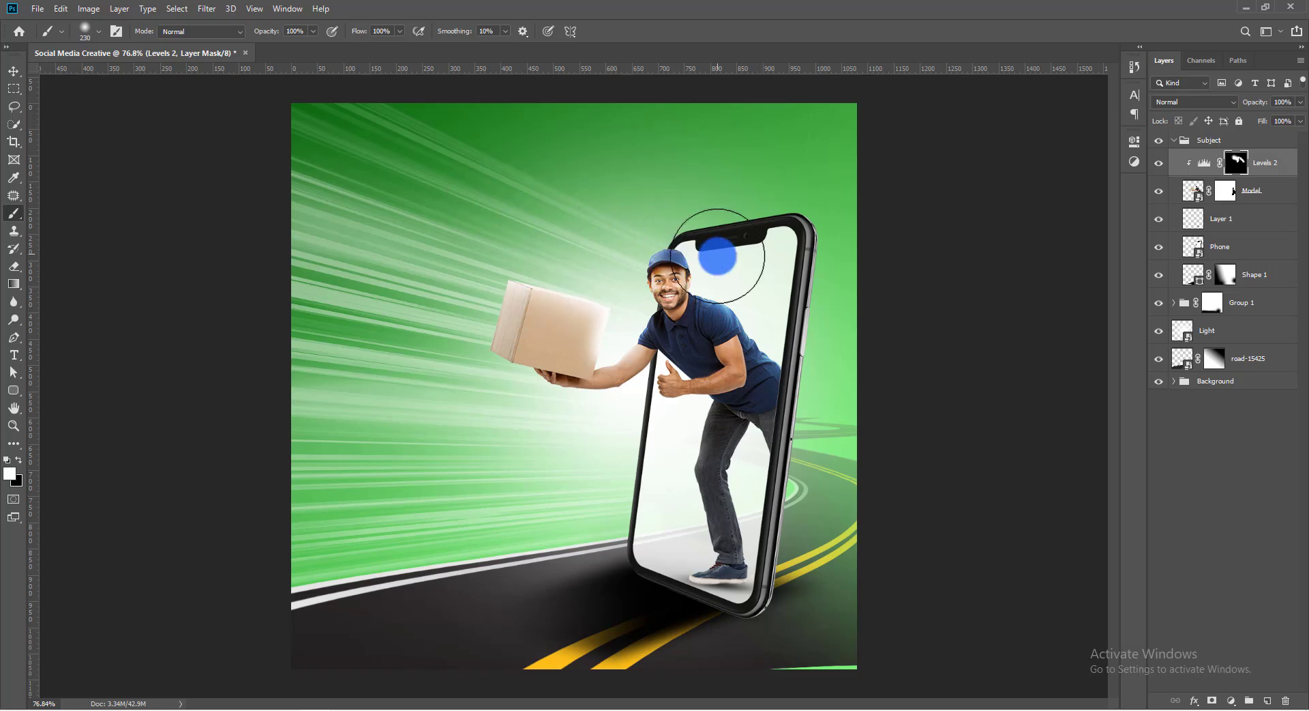
mouse_move(600, 265)
mouse_down()
mouse_move(553, 268)
mouse_move(477, 239)
mouse_up()
Paint white highlights on the Model's Levels mask along the man's shoulder, back and legs with a soft brush
drag(707, 271, 748, 287)
mouse_move(722, 416)
mouse_down()
mouse_move(704, 418)
mouse_move(742, 545)
mouse_up()
drag(772, 364, 784, 363)
drag(767, 360, 749, 321)
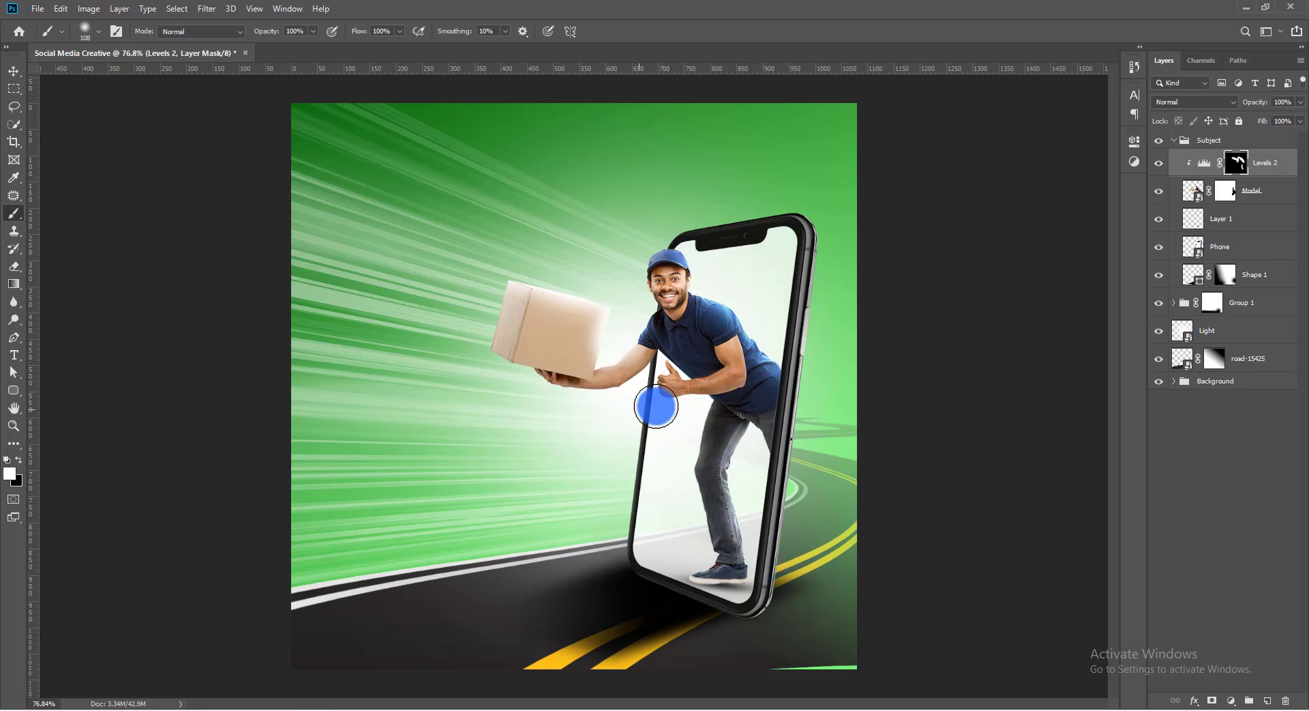
mouse_move(744, 466)
mouse_down()
mouse_move(751, 503)
mouse_move(771, 504)
mouse_up()
Lower the white input level of the Model's Levels adjustment to 67
click(1206, 162)
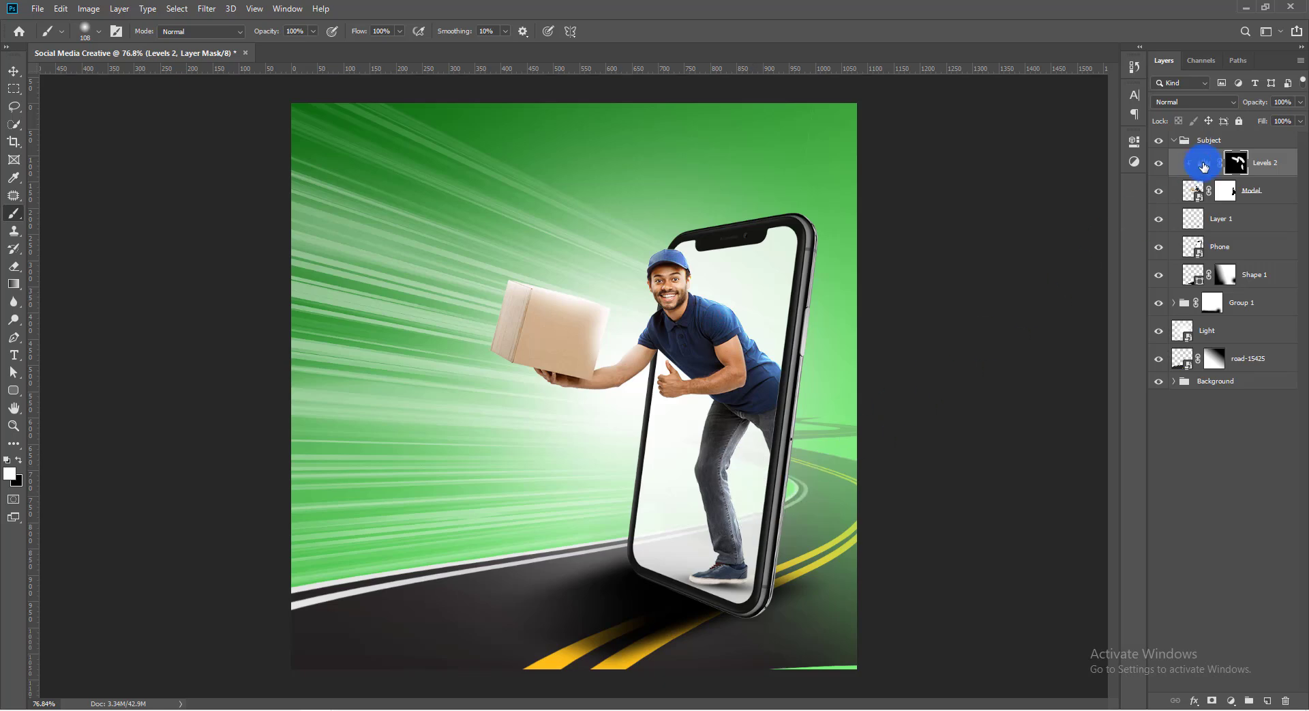
click(1208, 164)
drag(1099, 280, 999, 285)
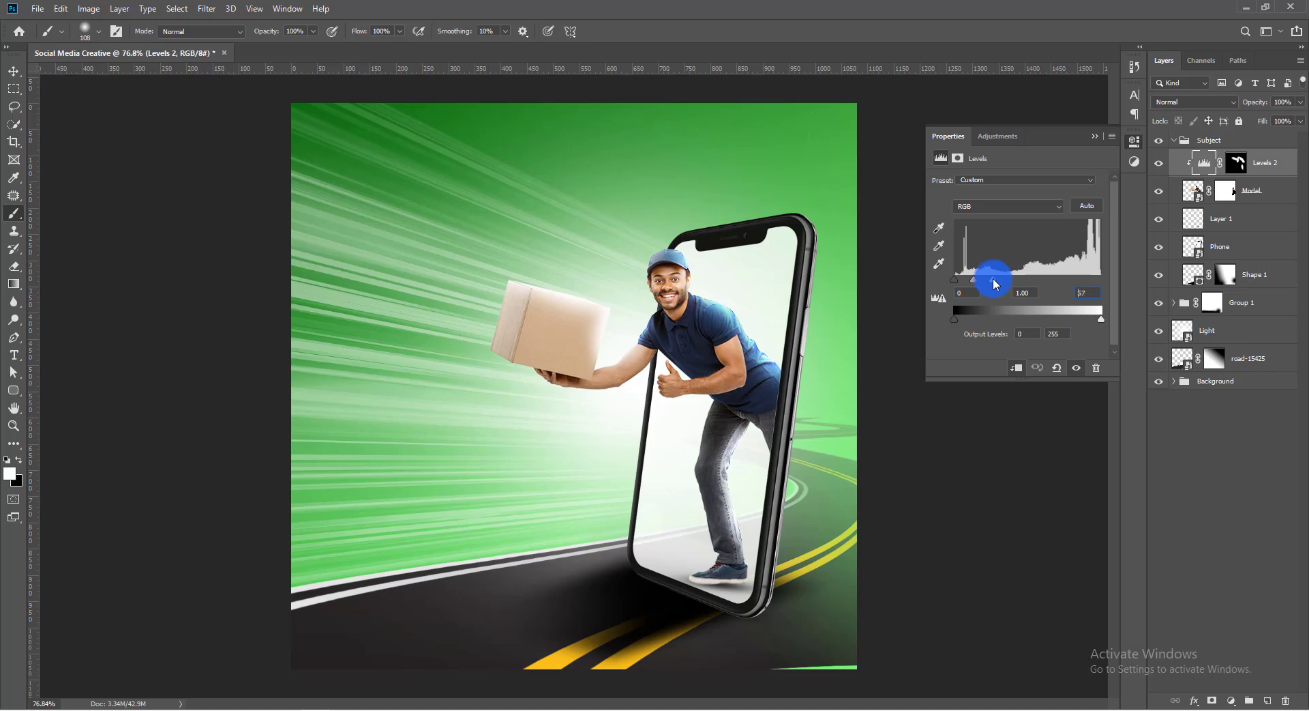
click(1095, 136)
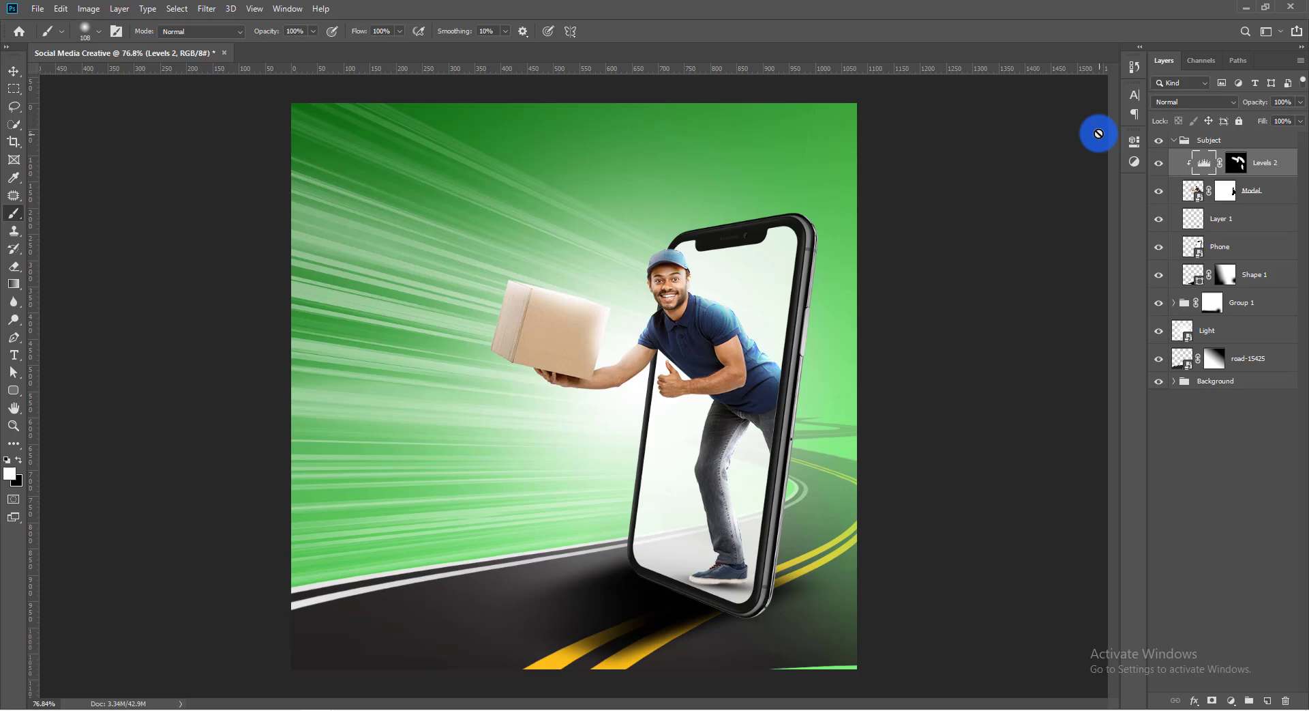
Add a Levels adjustment clipped to the Phone layer with black input level 68 and white output level 229
click(14, 70)
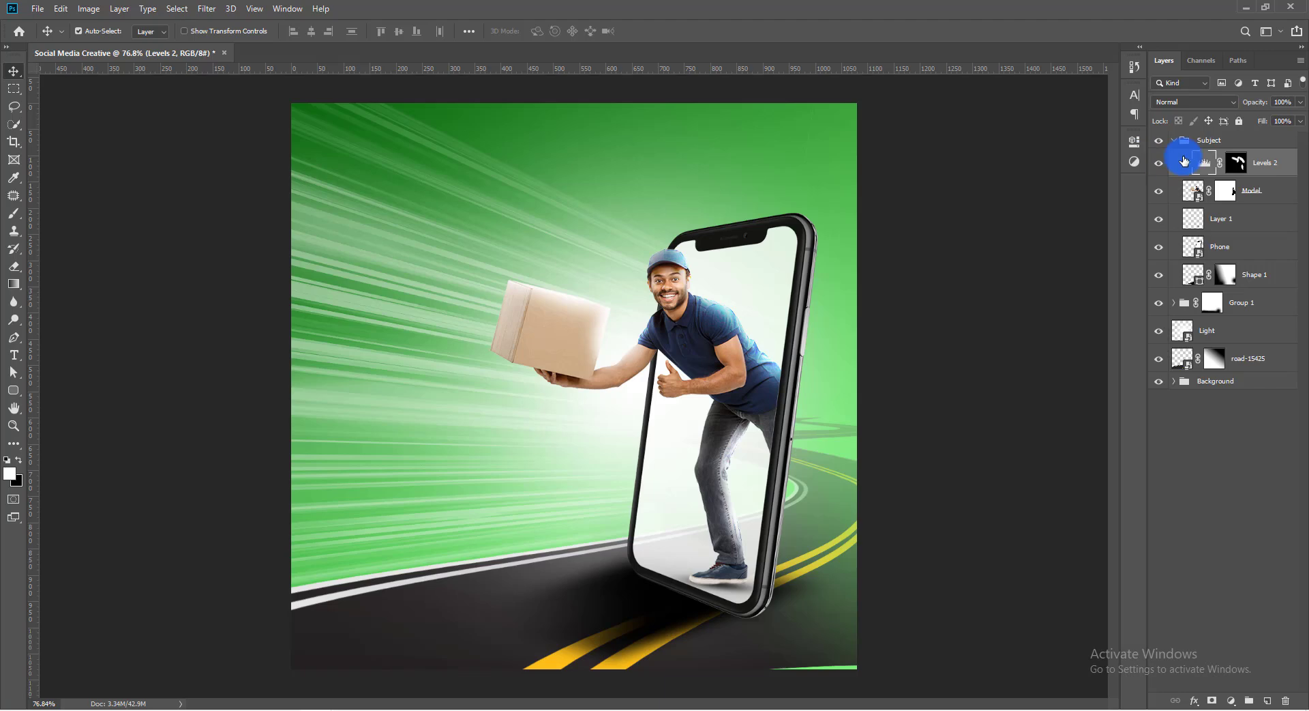
click(1227, 249)
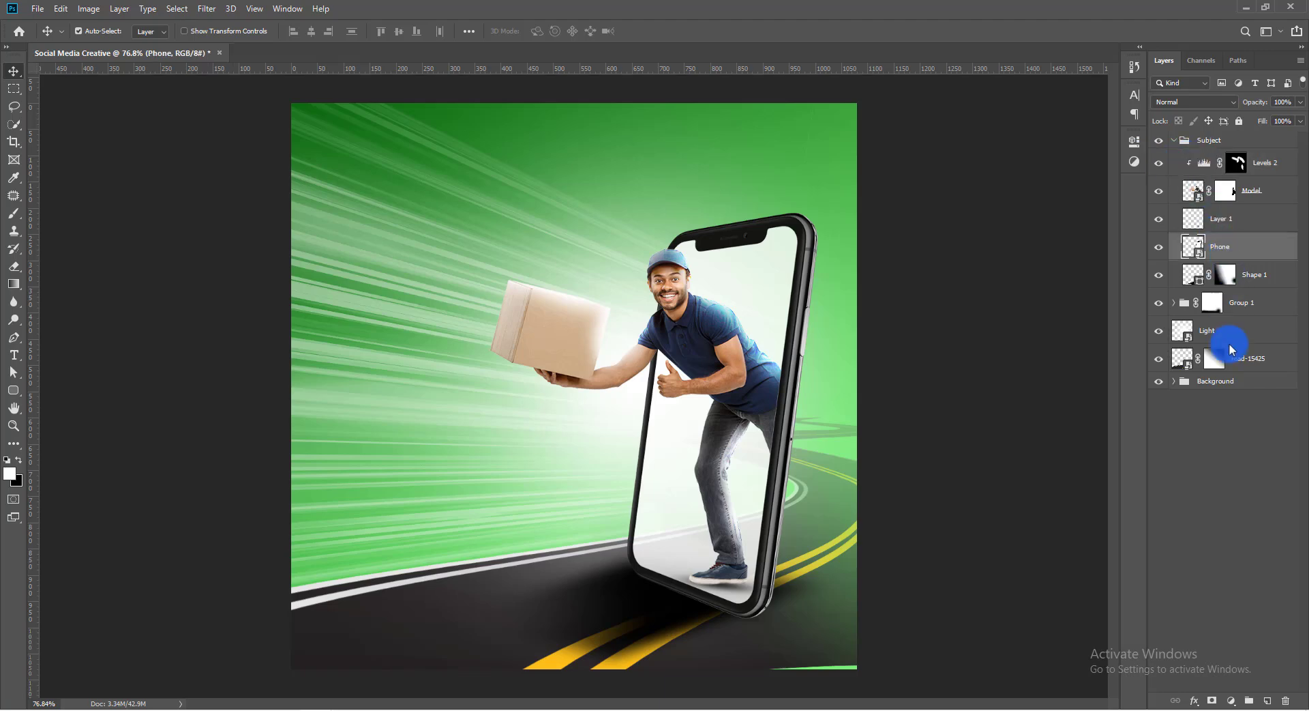
click(1232, 701)
click(1218, 515)
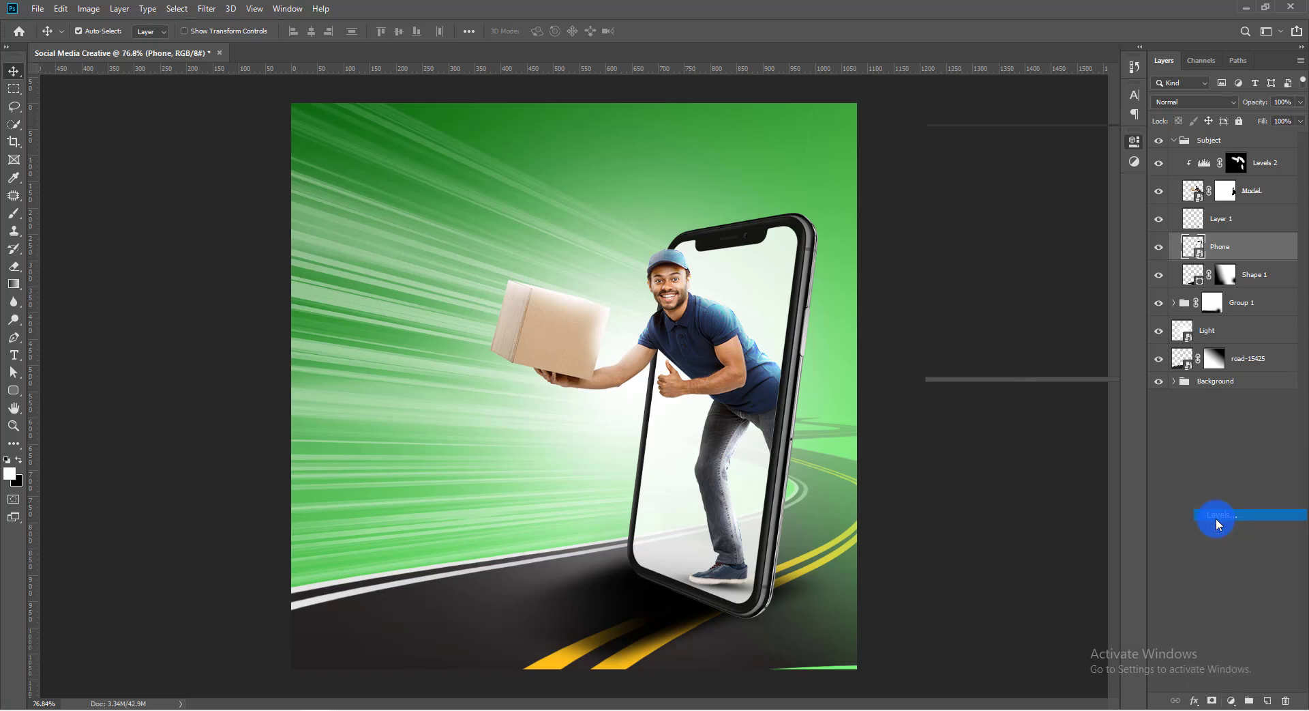
click(1016, 368)
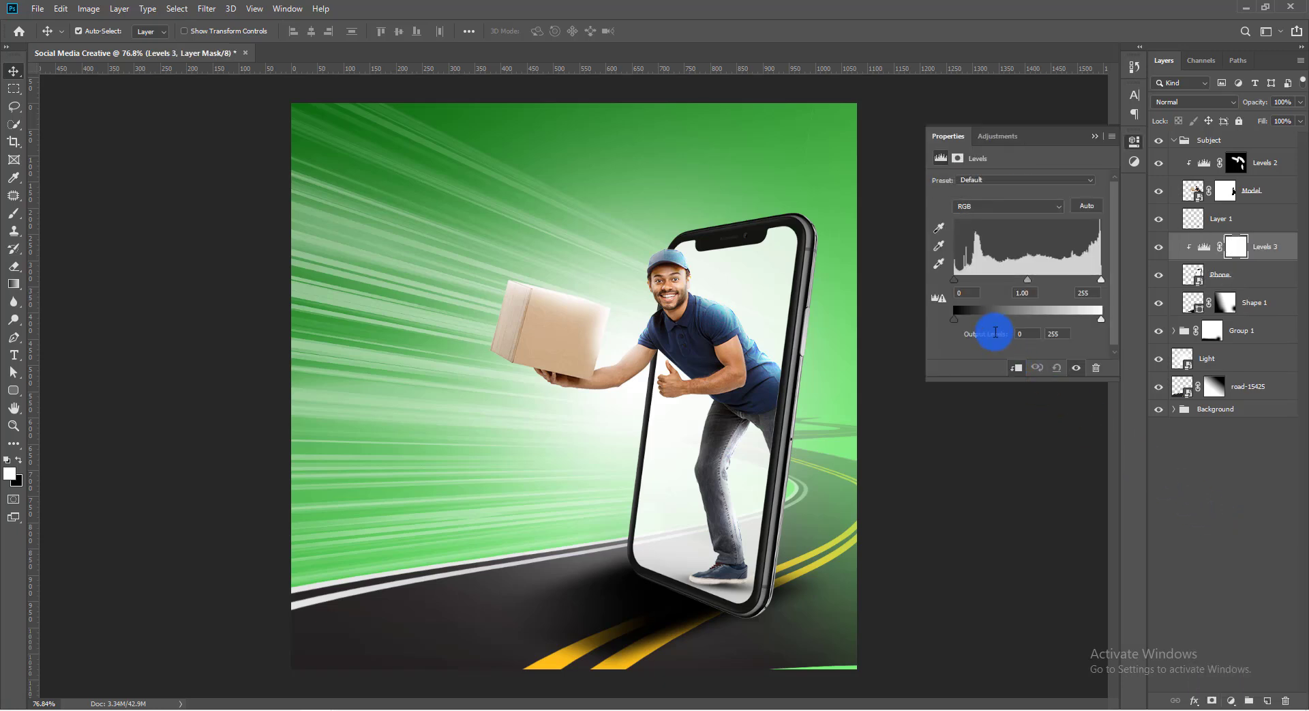
drag(962, 285, 978, 285)
drag(982, 285, 996, 280)
mouse_move(1090, 318)
mouse_down()
mouse_move(1072, 329)
mouse_move(1088, 325)
mouse_up()
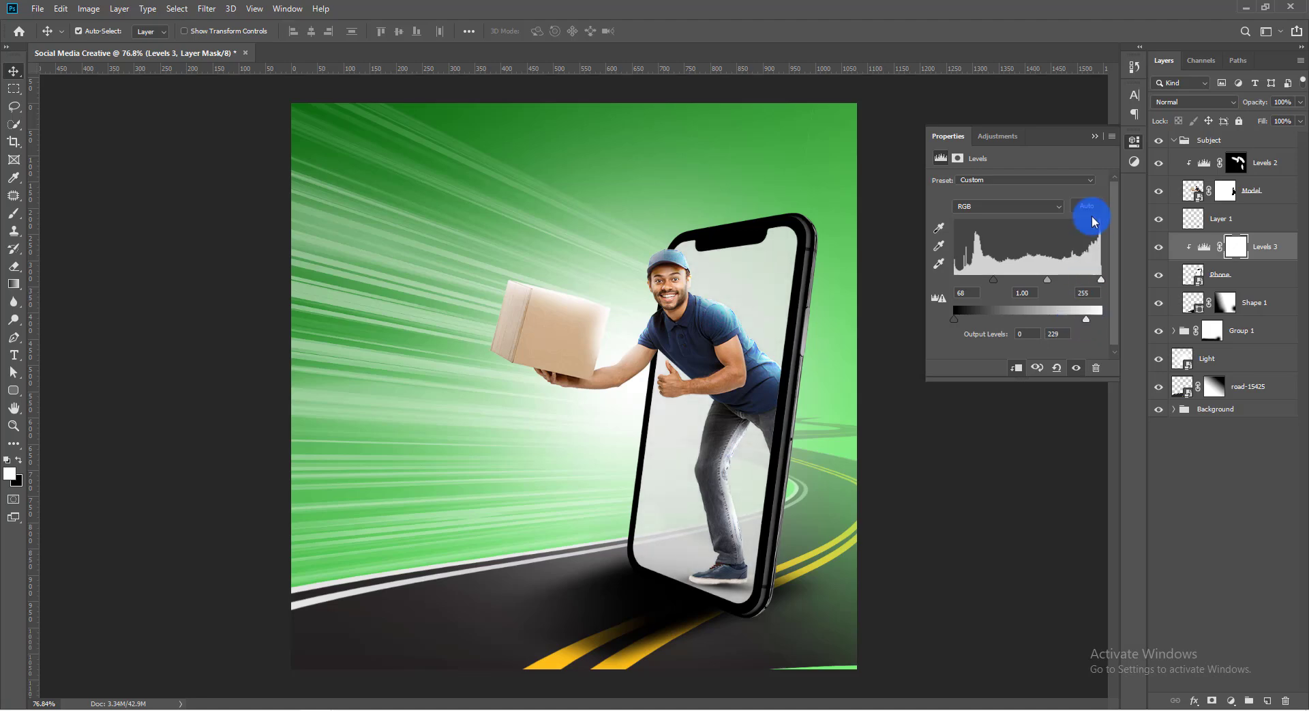
click(1095, 135)
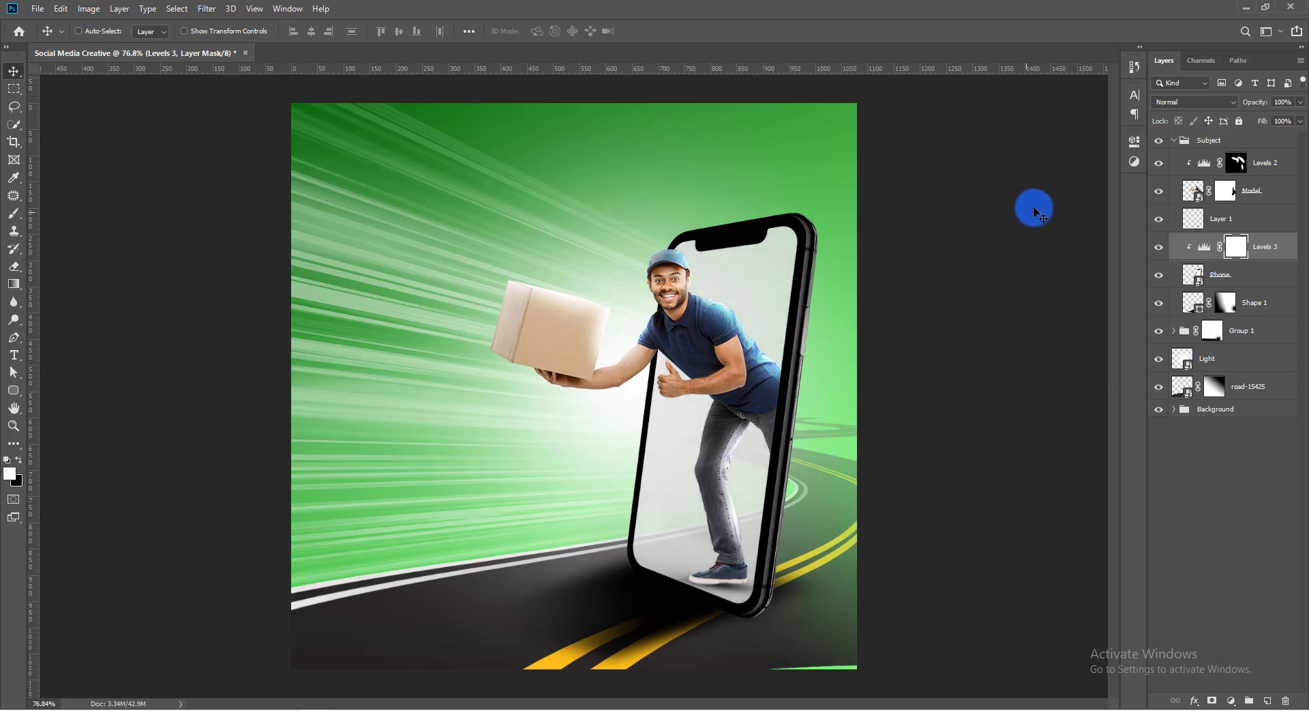
Invert the Phone's Levels mask and paint white along the phone's bottom edge with a 108 px soft brush
key(ctrl+i)
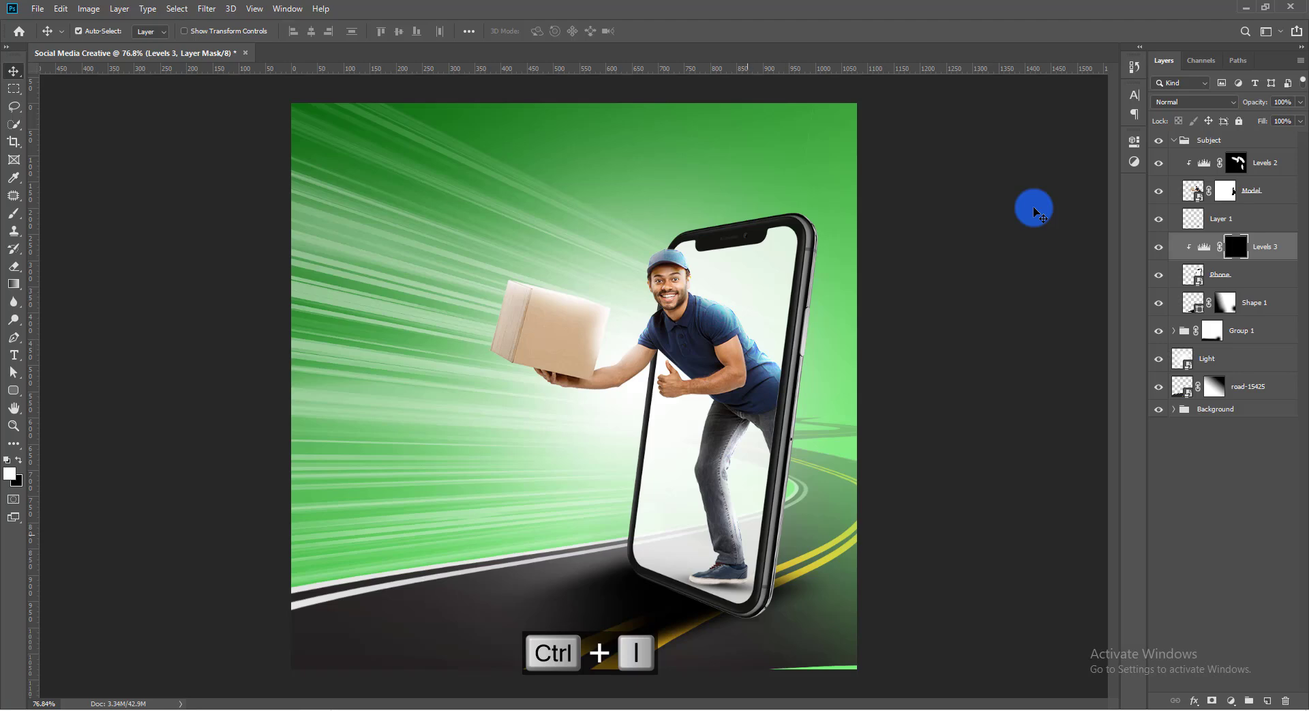
key(b)
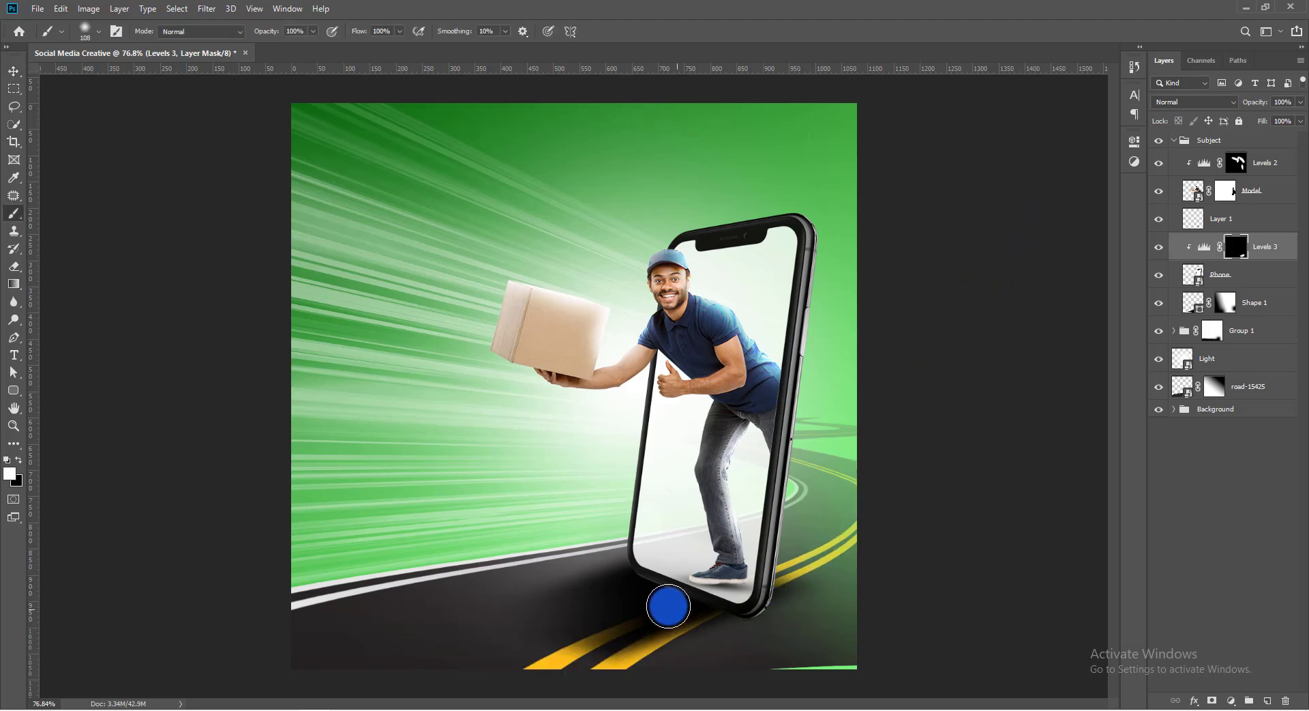
mouse_move(668, 605)
mouse_down()
mouse_move(619, 580)
mouse_move(626, 593)
mouse_up()
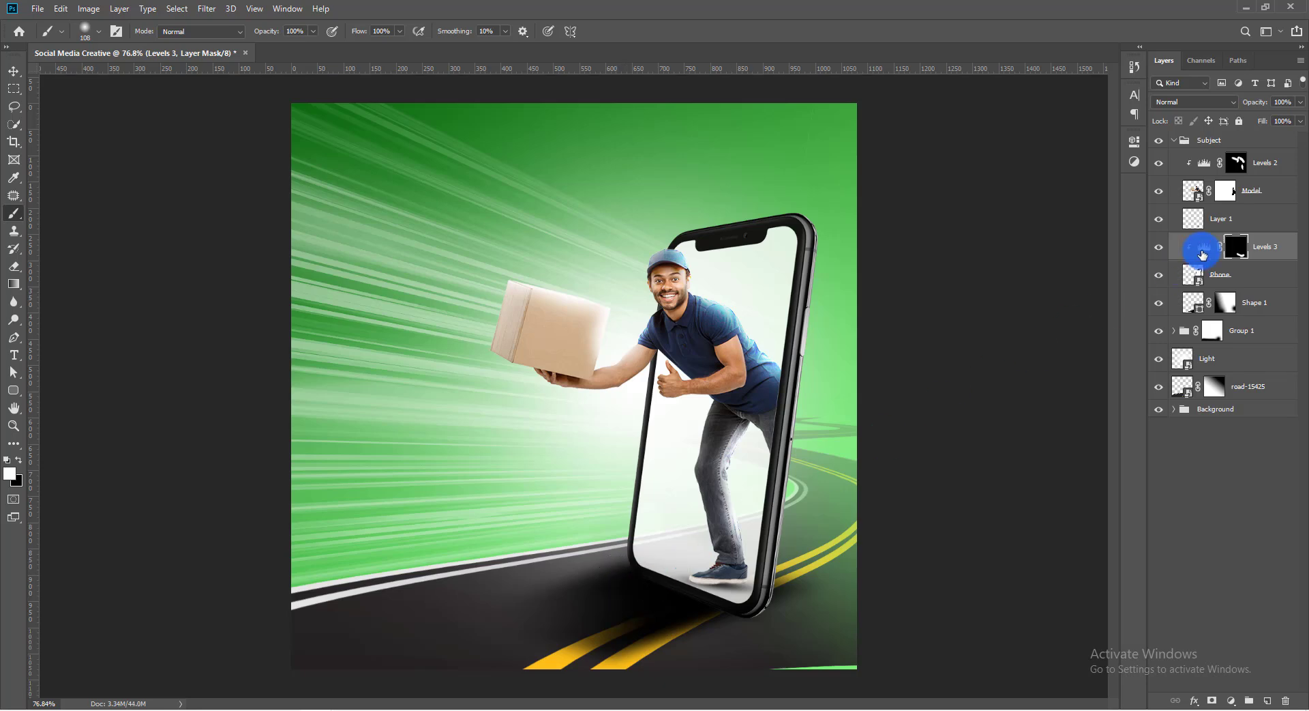
Raise the black input level of the Phone's Levels adjustment to 104
double_click(1204, 254)
drag(1006, 279, 1017, 288)
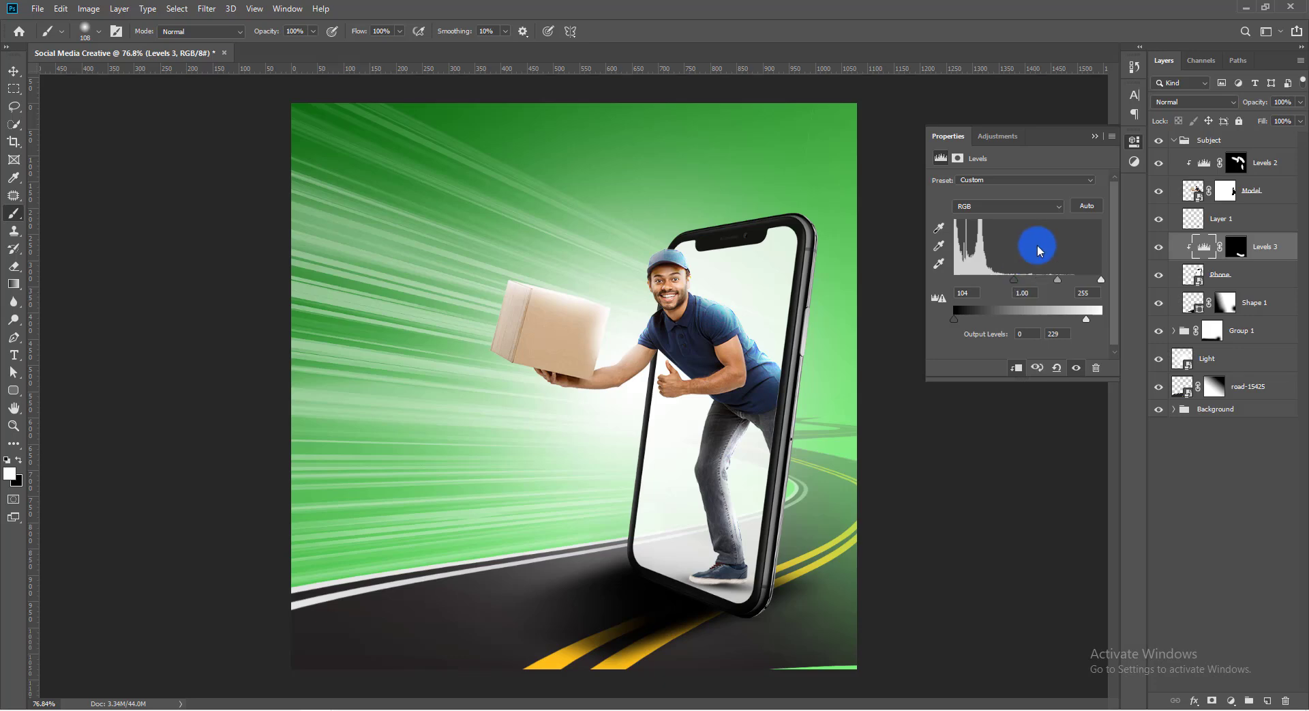
click(1096, 136)
Paint white on the Phone's Levels mask down the phone's outer side, redoing the stroke once, and compare the result with the adjustment hidden
click(1238, 247)
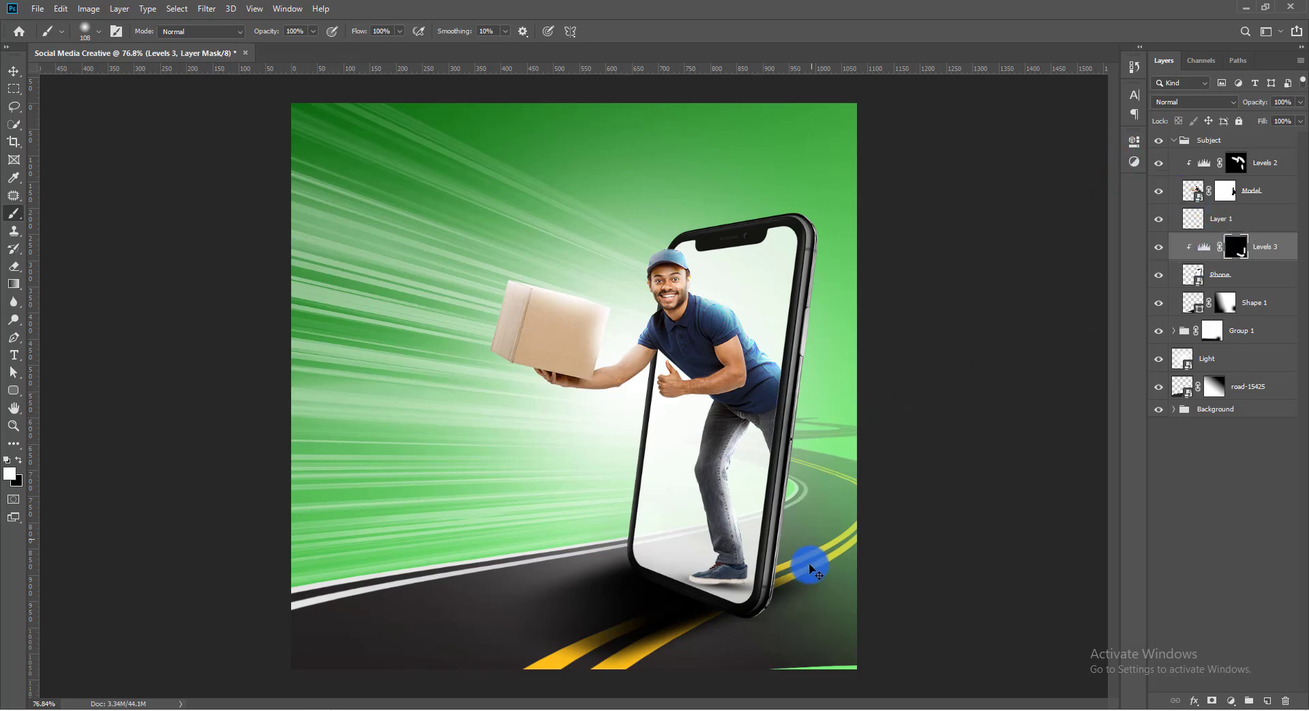
key(ctrl+z)
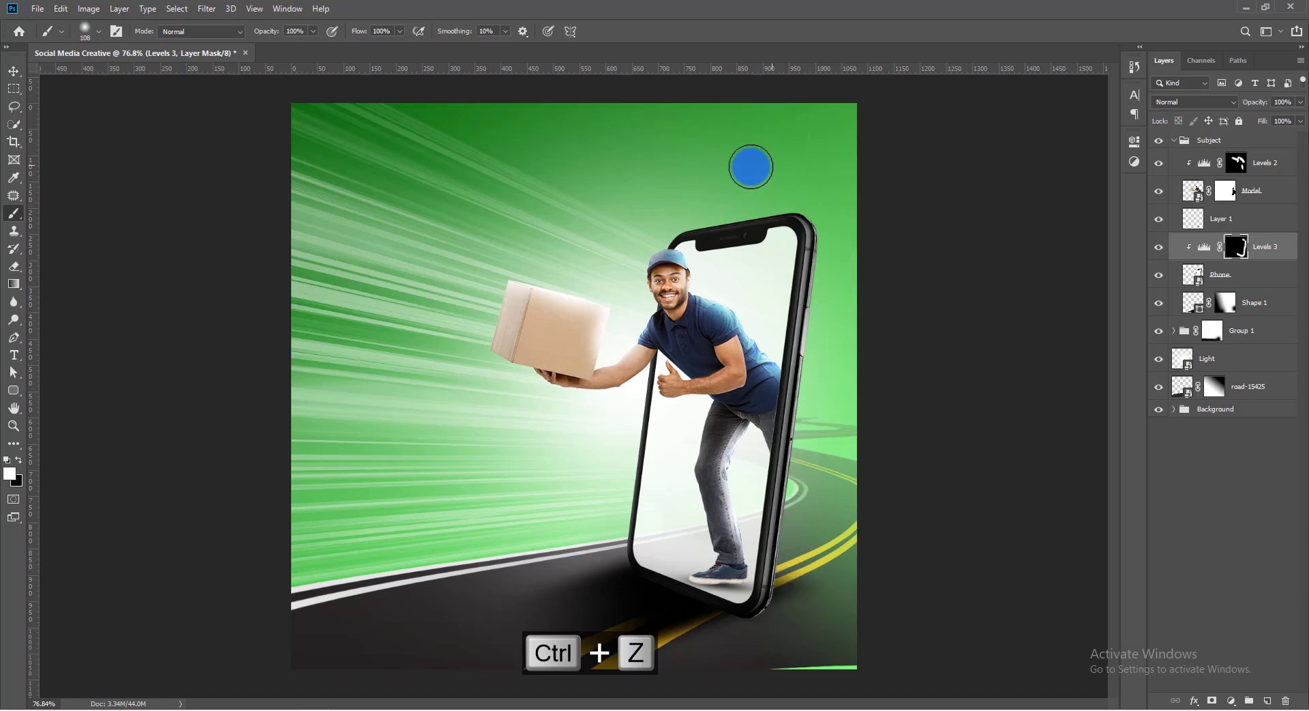
drag(828, 313, 795, 633)
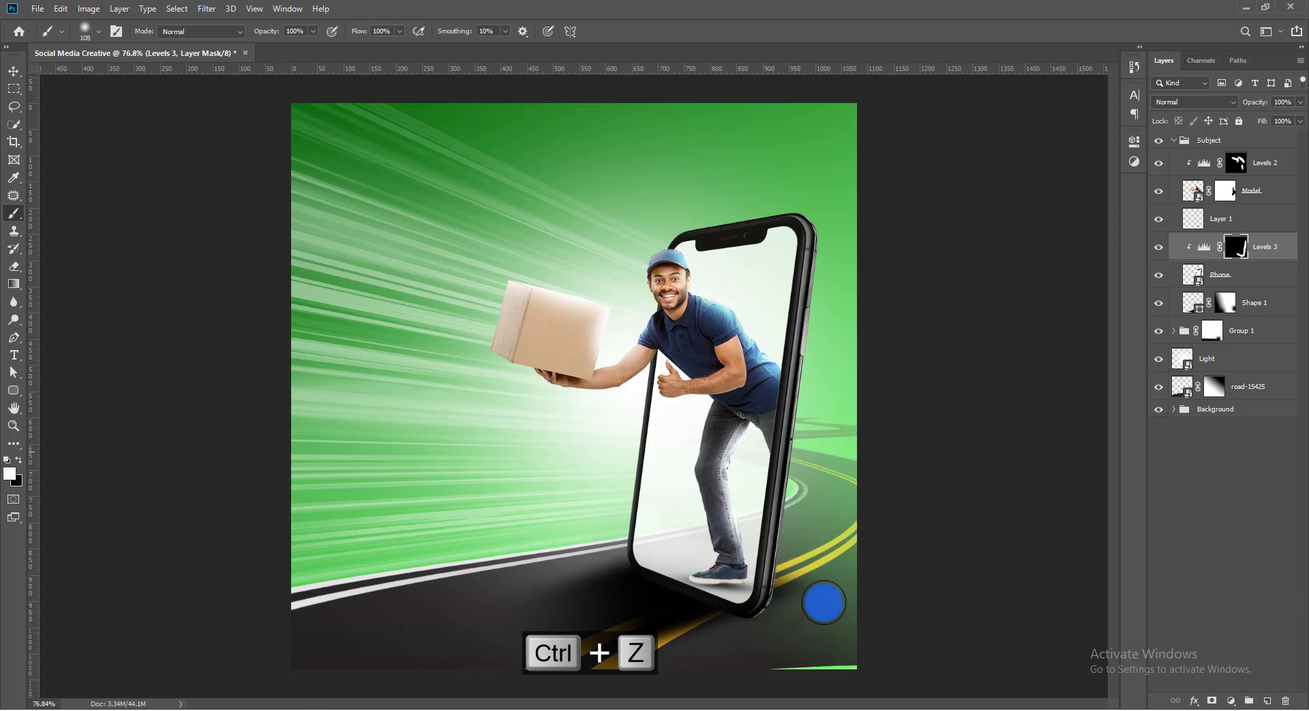
click(1161, 249)
click(1162, 248)
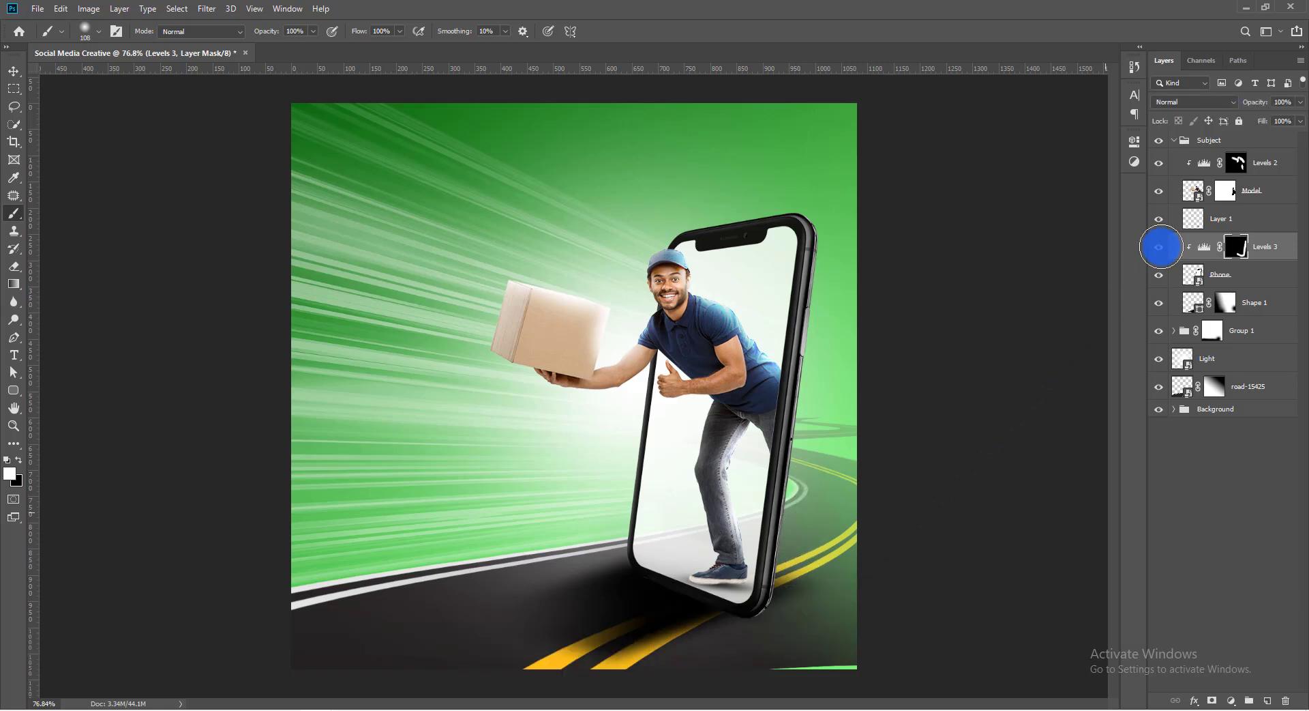
click(14, 74)
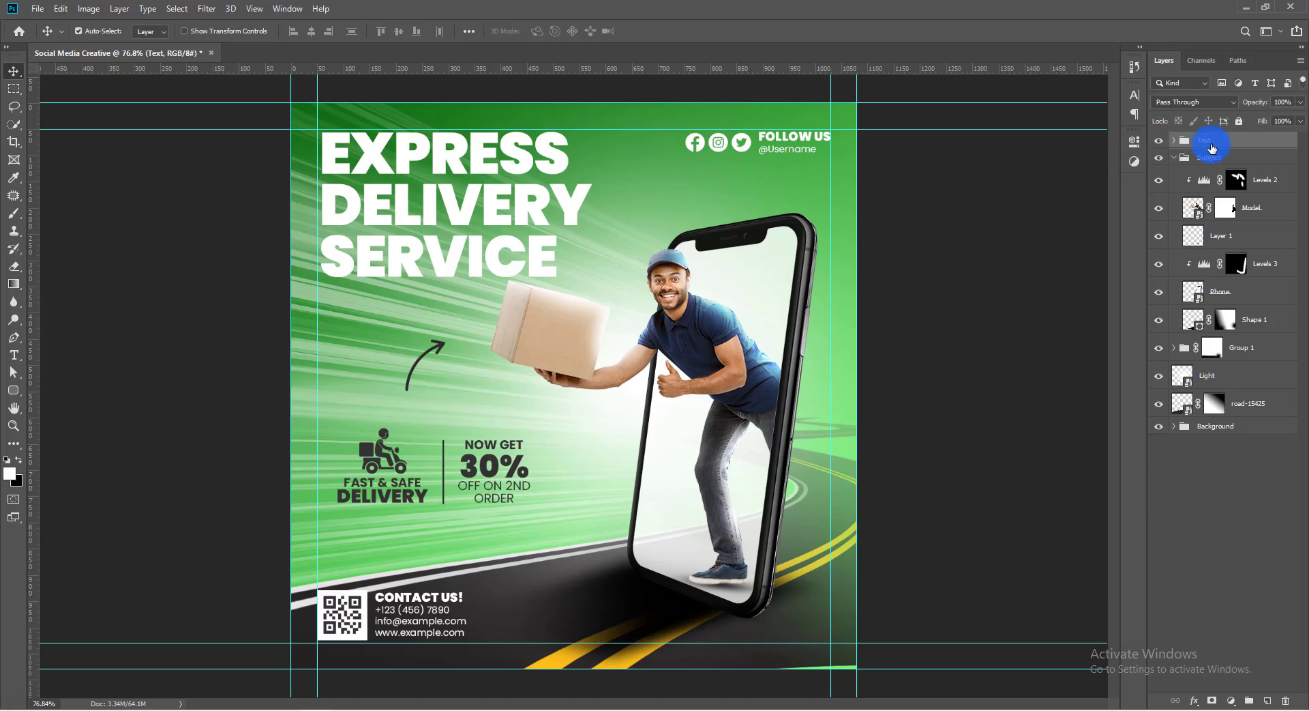
Expand the Text and Contact groups and toggle the Contact group's visibility to check what it holds
click(1175, 141)
click(1226, 159)
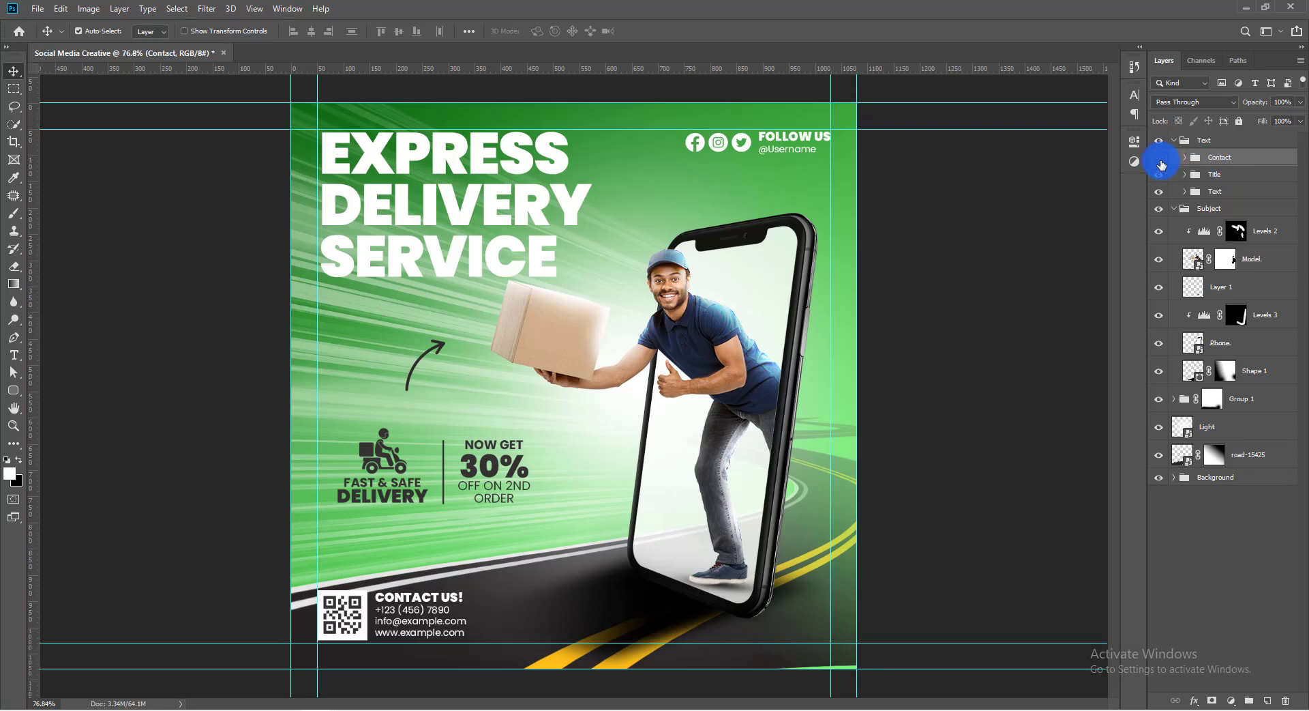
click(1159, 159)
click(1162, 162)
click(1184, 158)
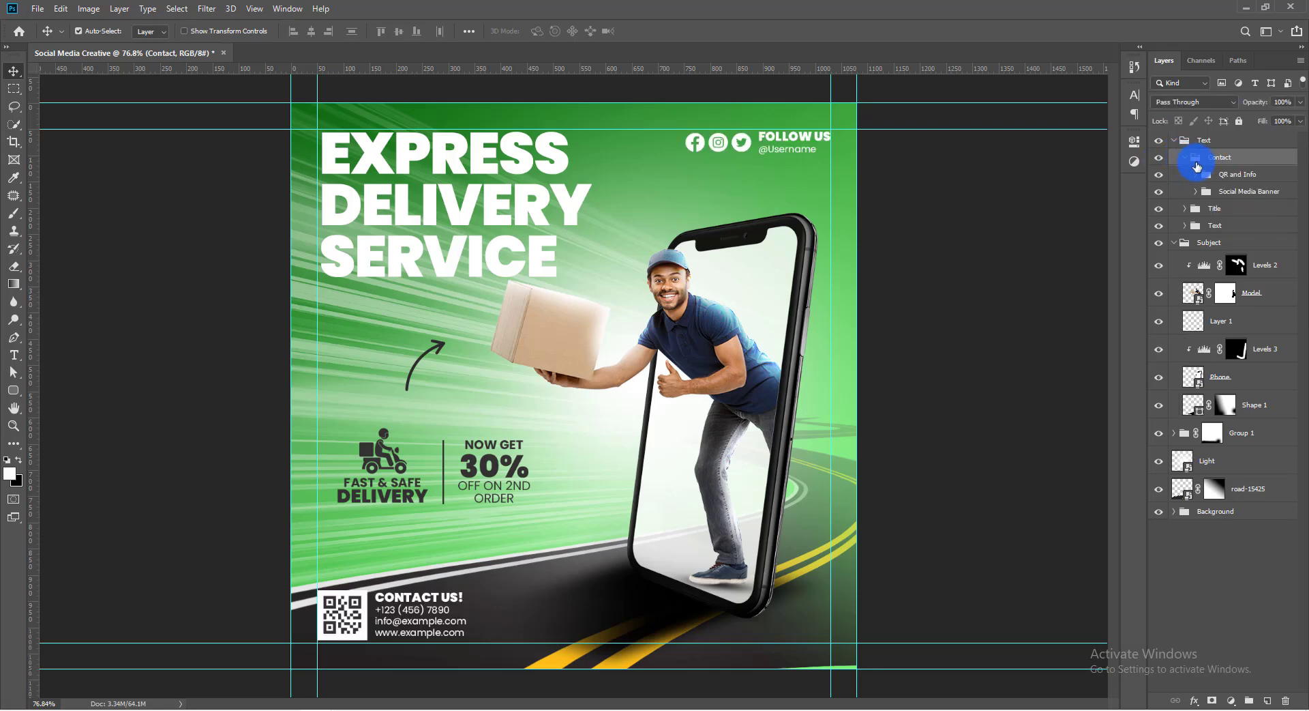
Move the QR and Info group slightly down past the lower margin guide and deselect all layers
click(1222, 174)
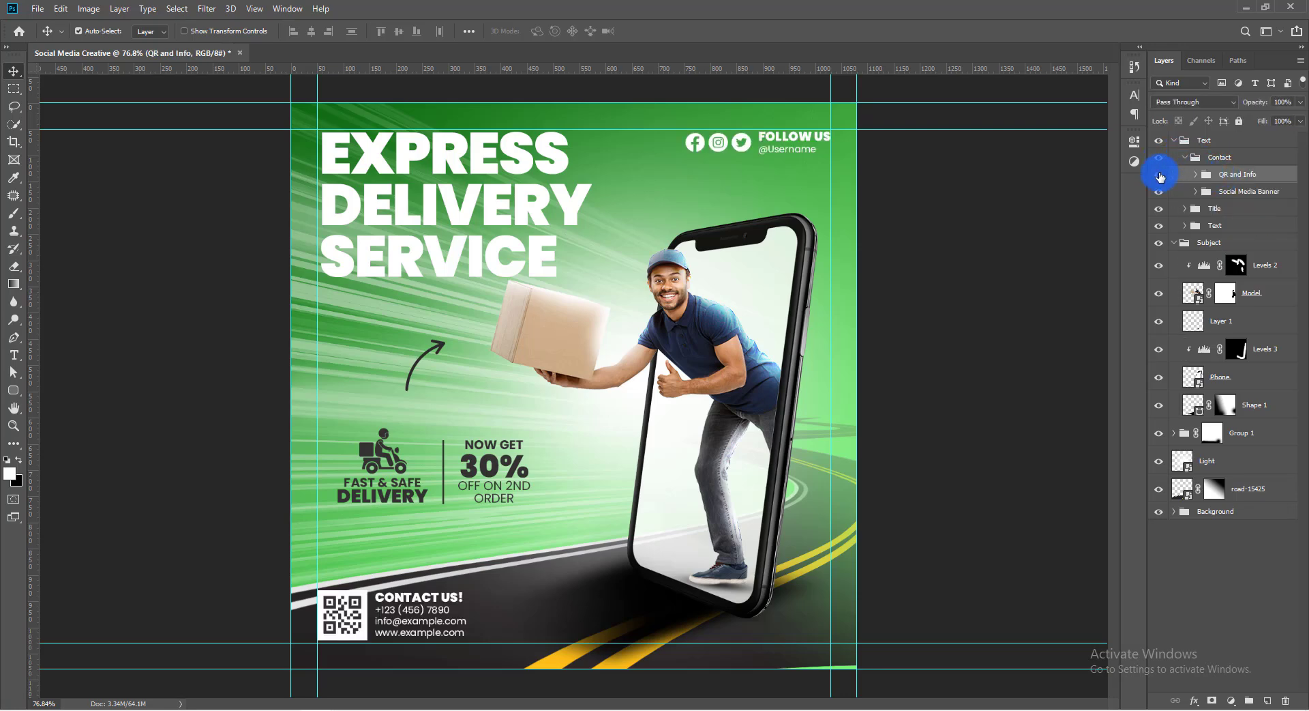
drag(391, 617, 390, 634)
click(828, 600)
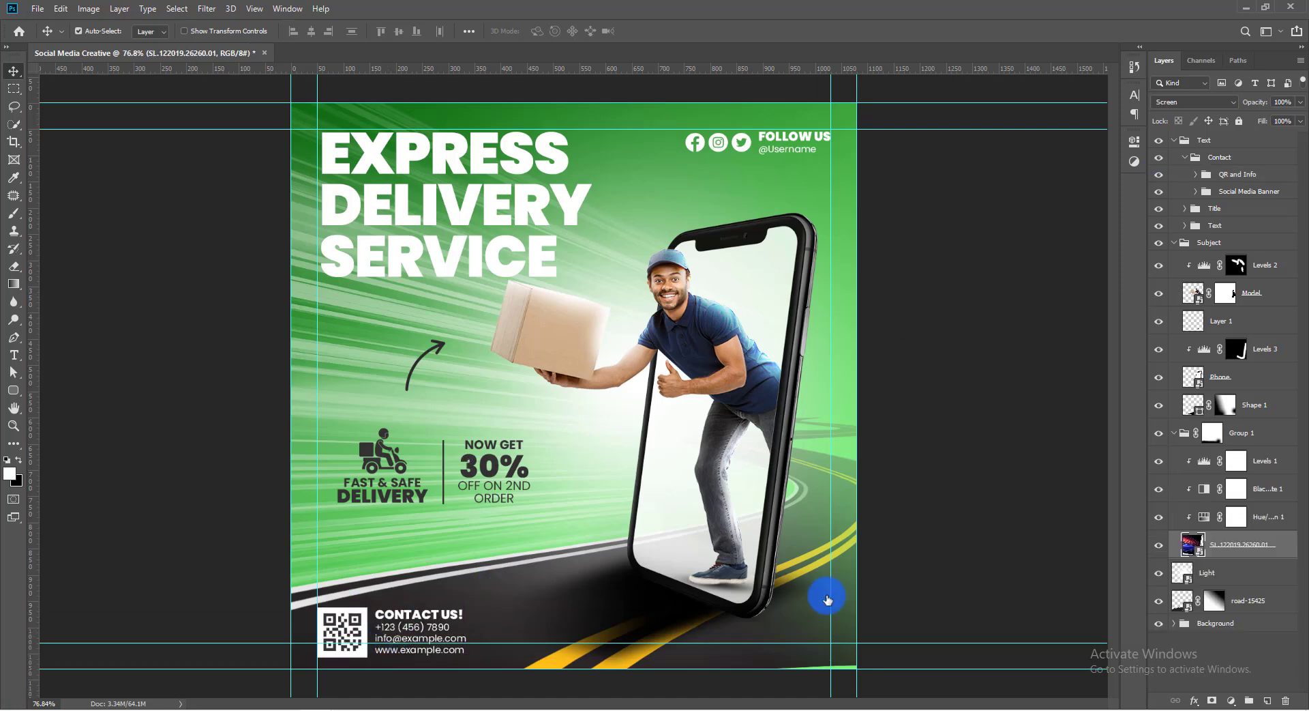
click(1184, 604)
click(826, 390)
key(Return)
click(940, 398)
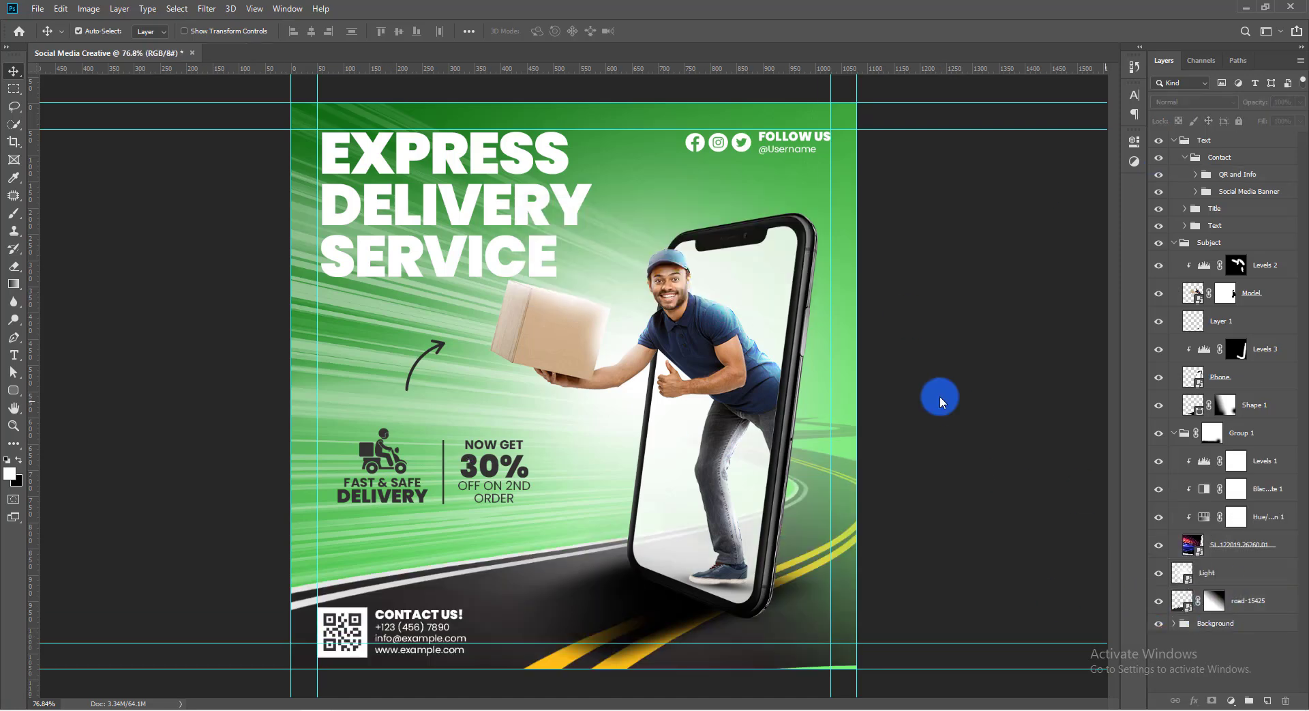
Collapse the layer groups, hide the guides and preview the design against a light gray canvas surround before restoring the dark one
click(1174, 432)
click(1174, 243)
click(1173, 139)
key(ctrl+semicolon)
right_click(965, 389)
click(1002, 442)
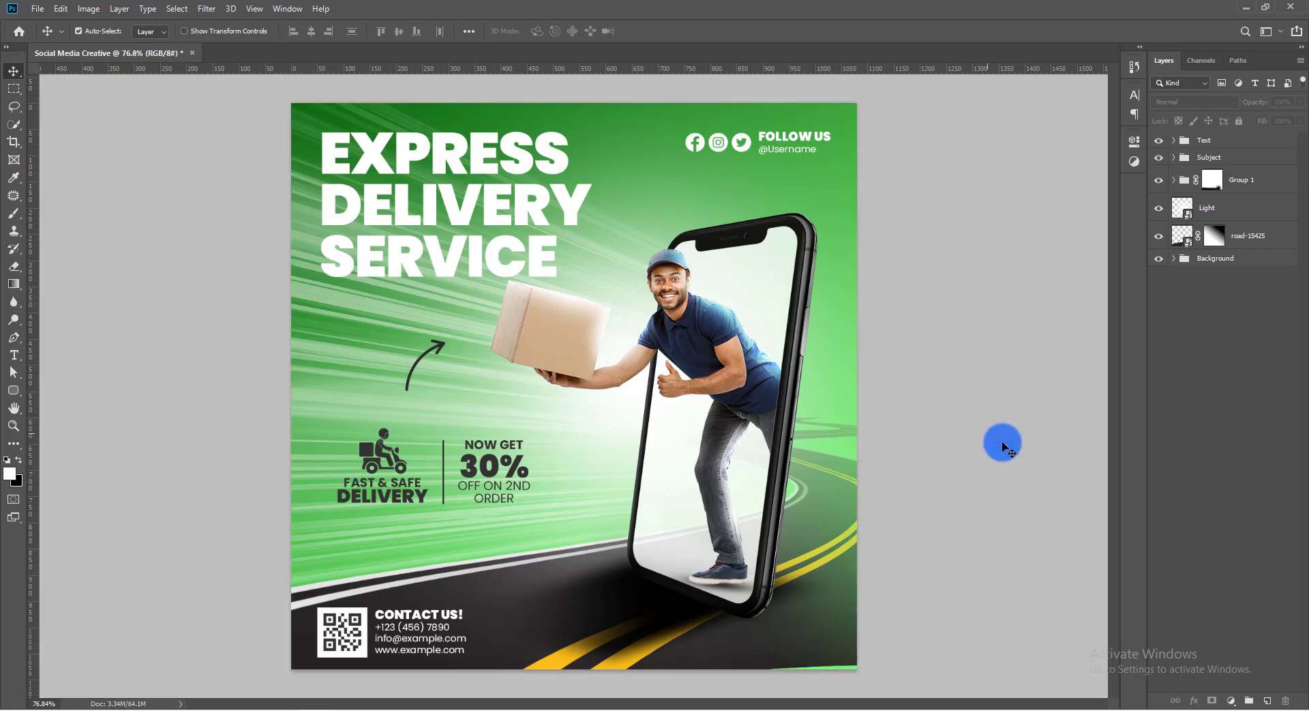
right_click(983, 414)
click(1003, 421)
click(1207, 213)
click(982, 212)
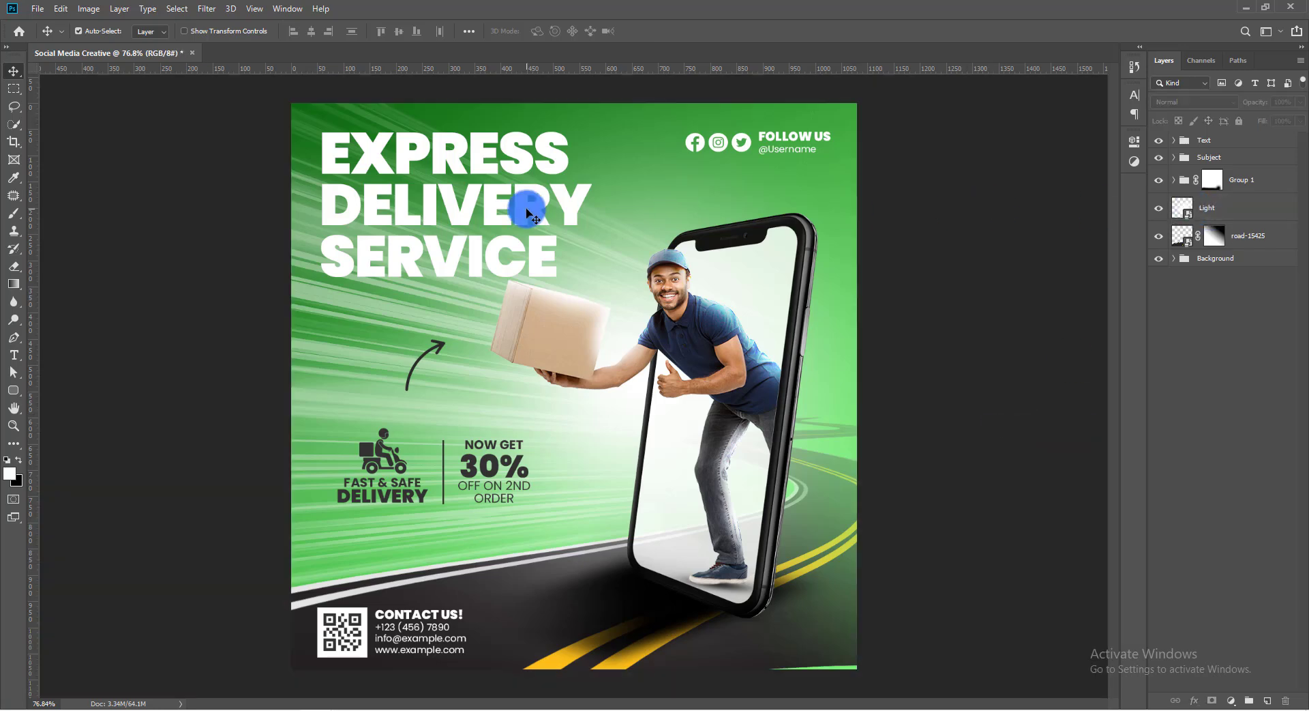
Show the guides and move the EXPRESS DELIVERY SERVICE title into the corner formed by the upper and left margin guides
key(ctrl+semicolon)
drag(378, 155, 374, 153)
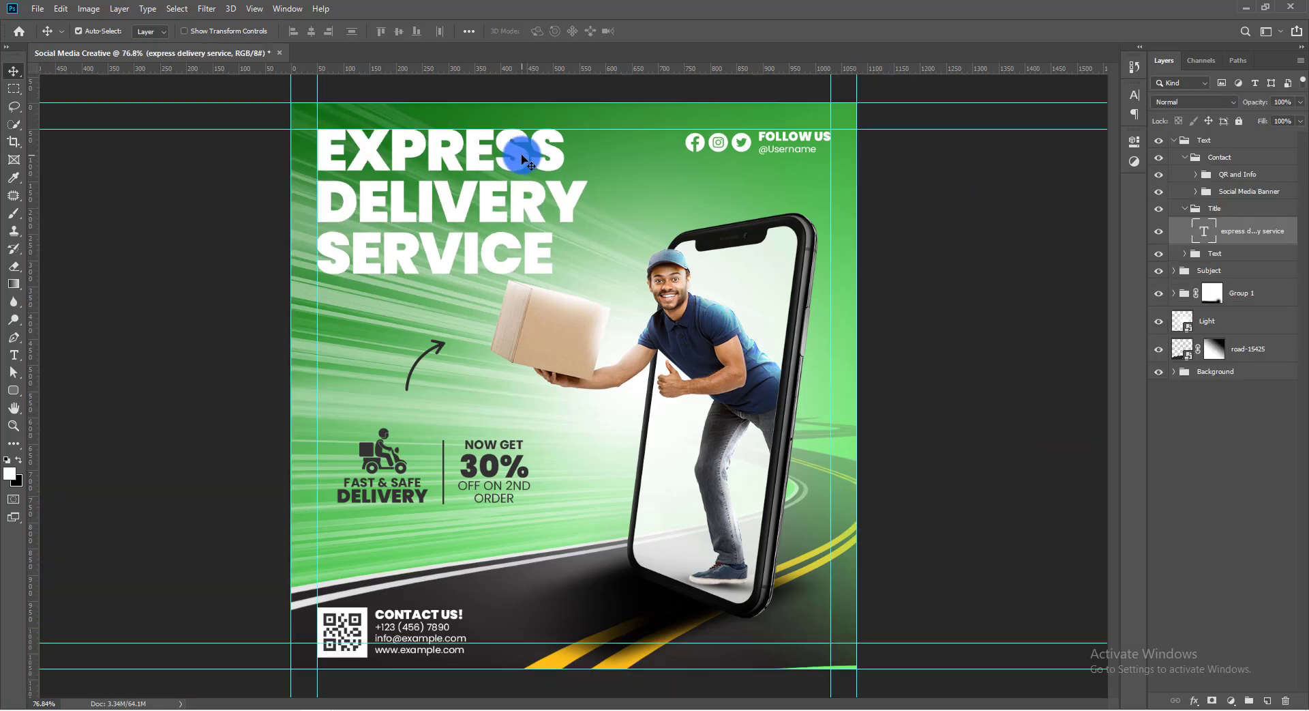
Check the title text's font family, weight, size and spacing settings
double_click(523, 160)
click(1135, 94)
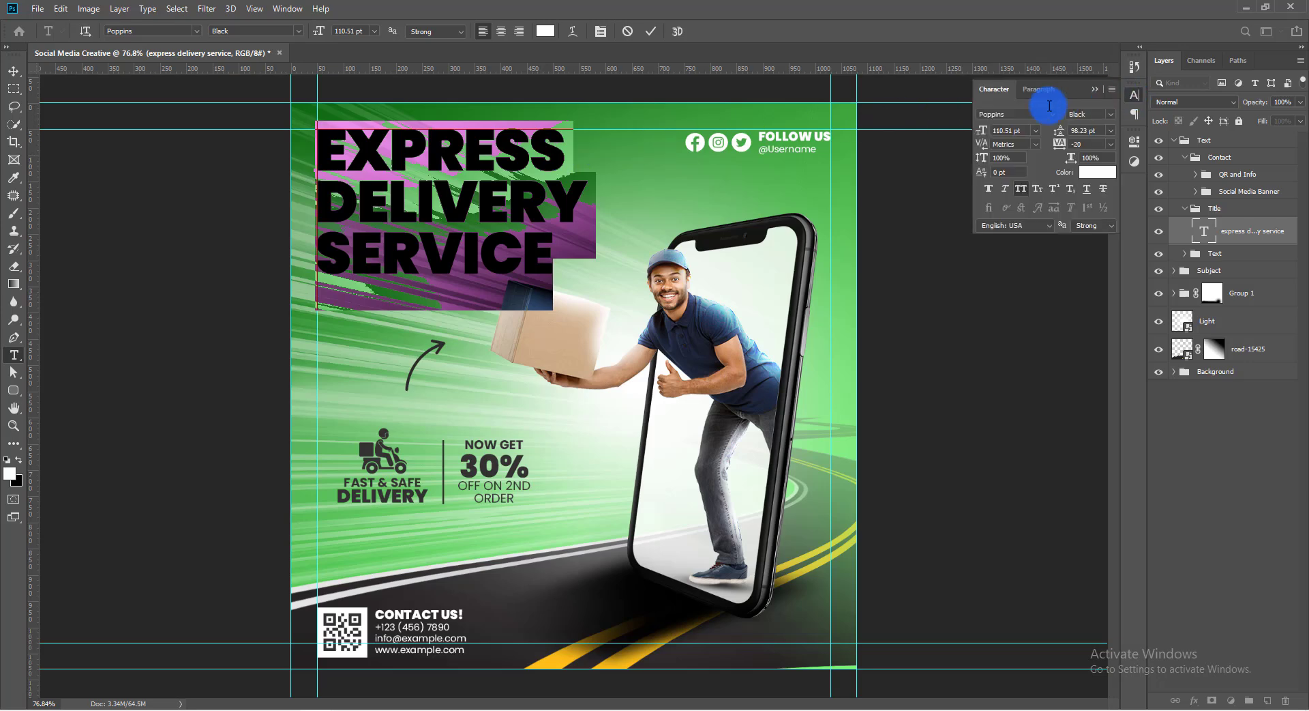
click(1051, 111)
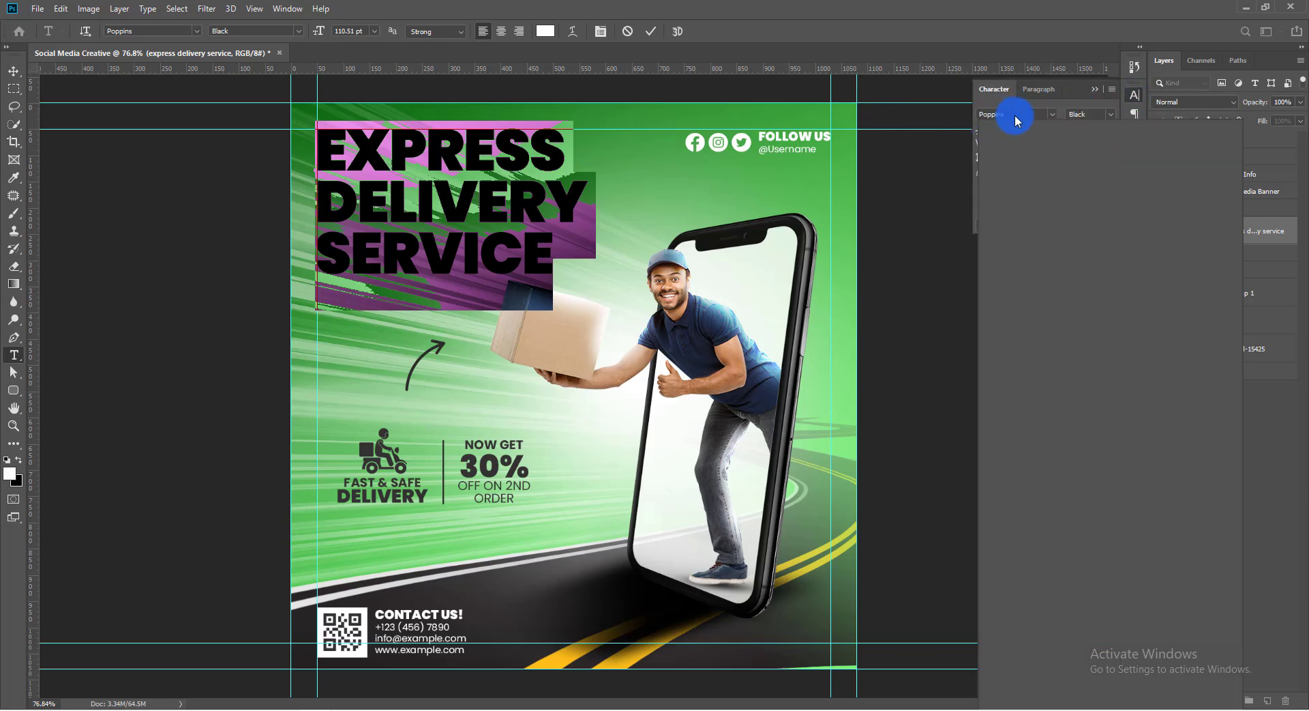
click(1043, 115)
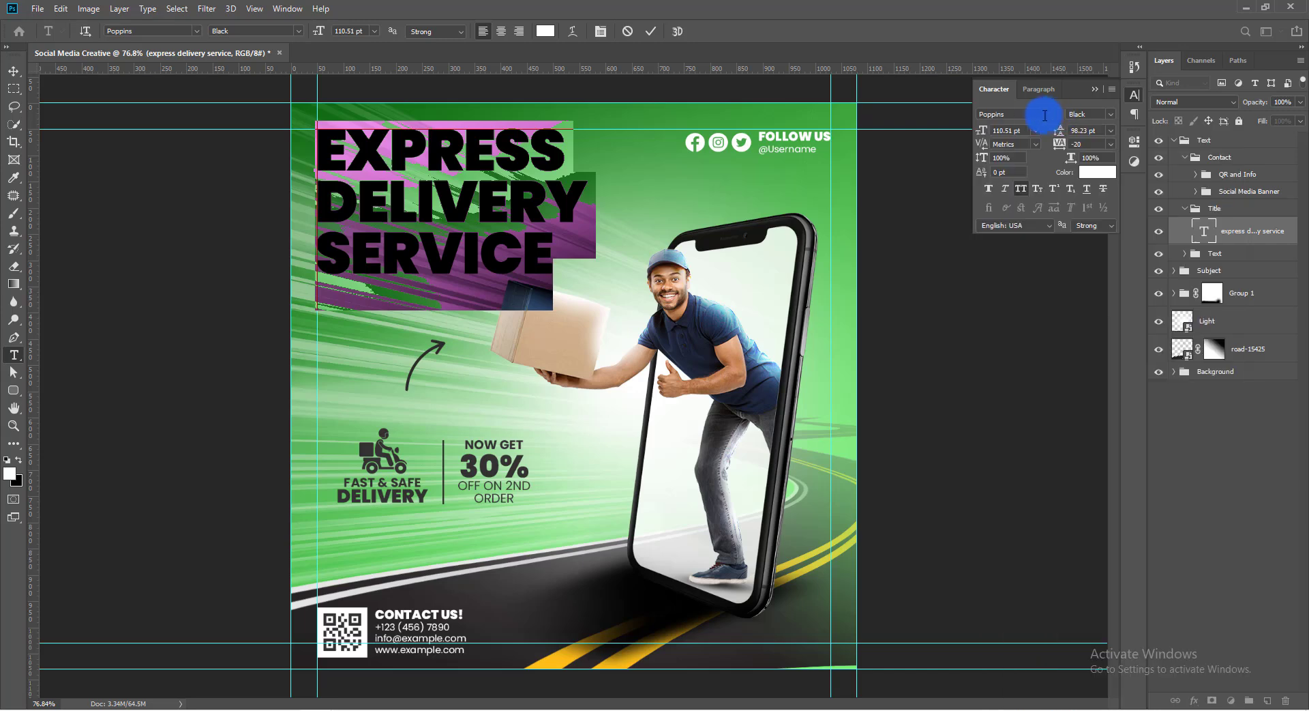
click(1025, 116)
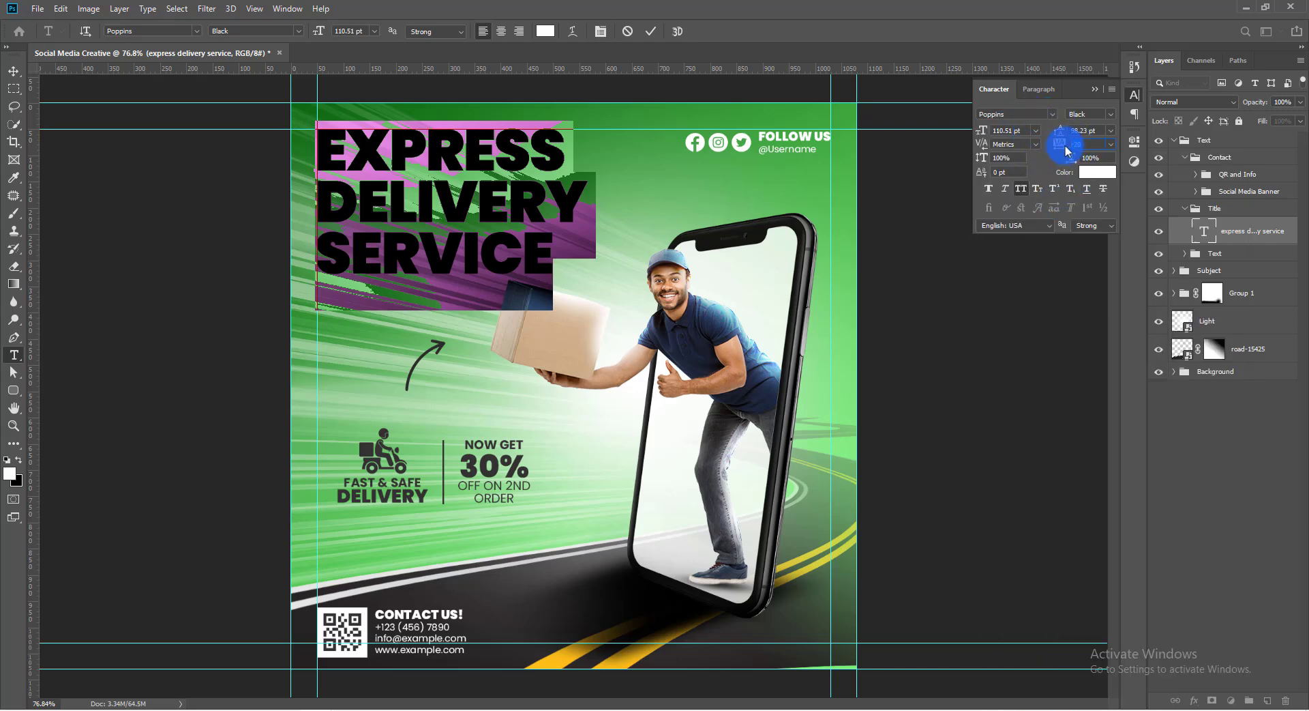
click(1094, 89)
Add a Multiply drop shadow to the title with 38% opacity, a 57° angle and 9 px distance
double_click(1277, 228)
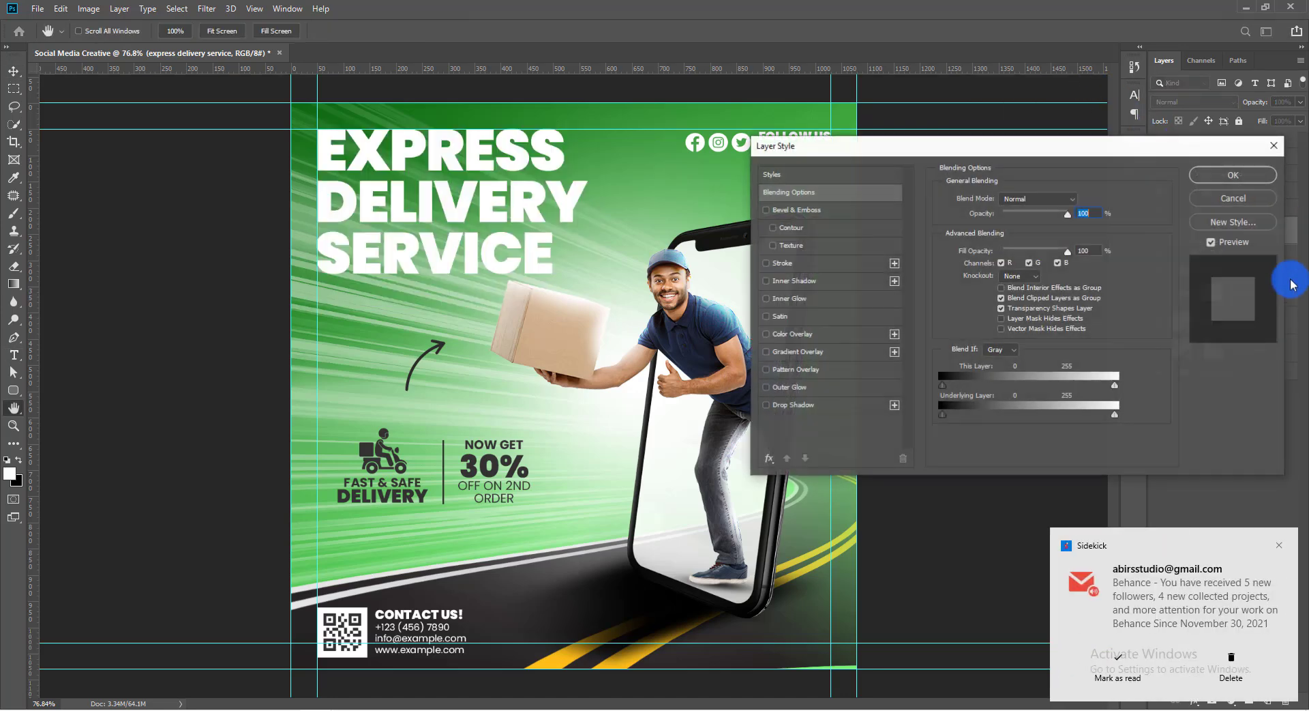
click(1242, 673)
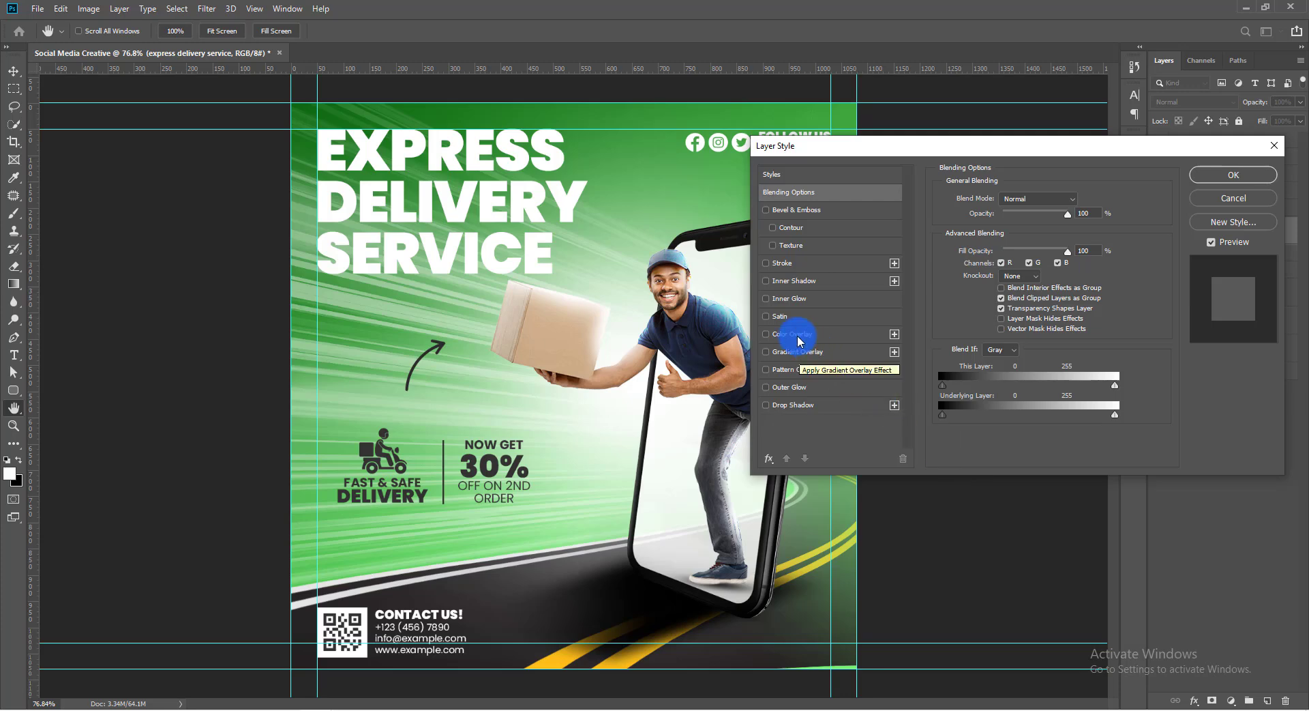
click(778, 407)
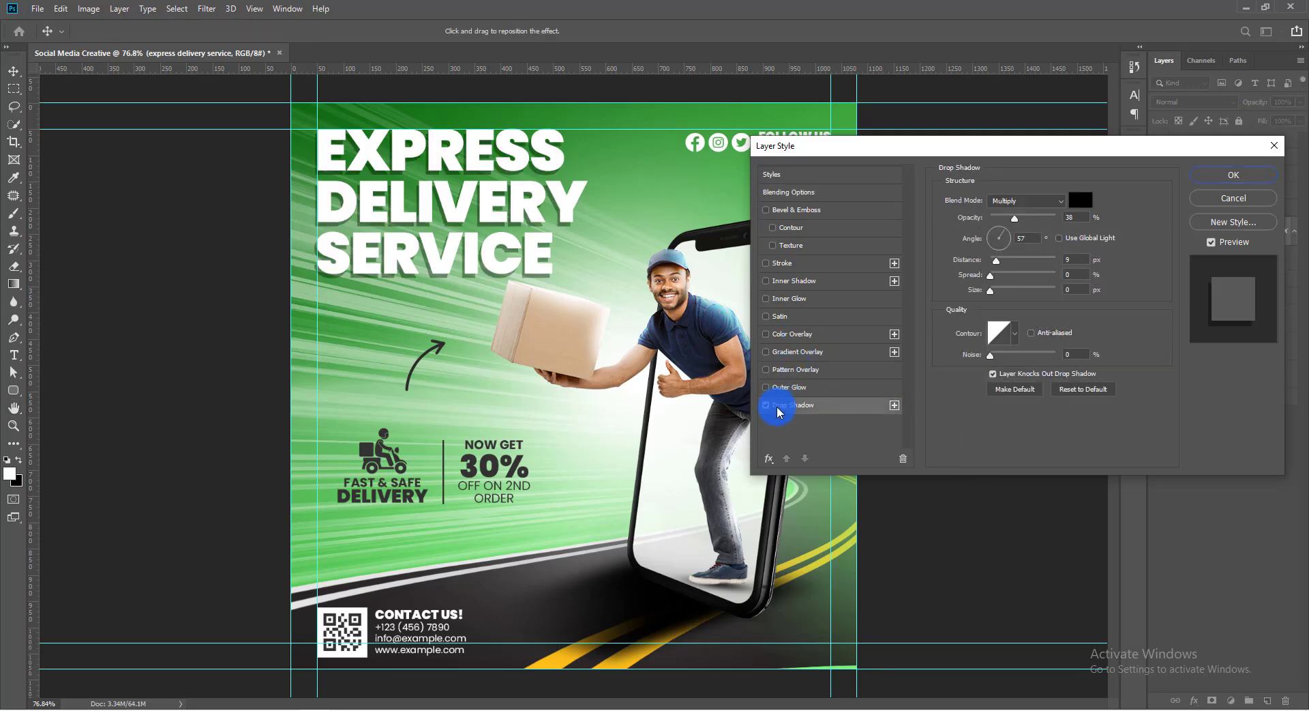
Add an outside stroke to the title in light green #7fc680 sampled from the background and set its size to 4 px
click(783, 266)
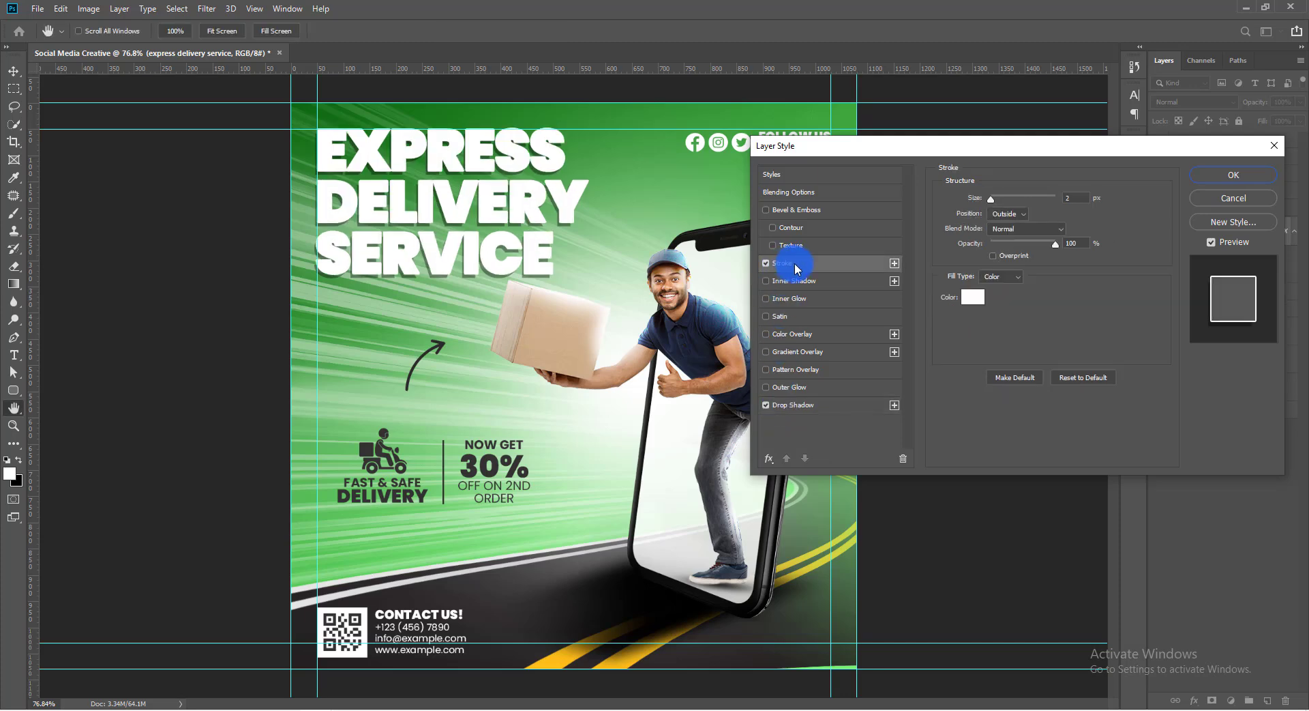
click(974, 297)
drag(655, 165, 922, 176)
click(638, 163)
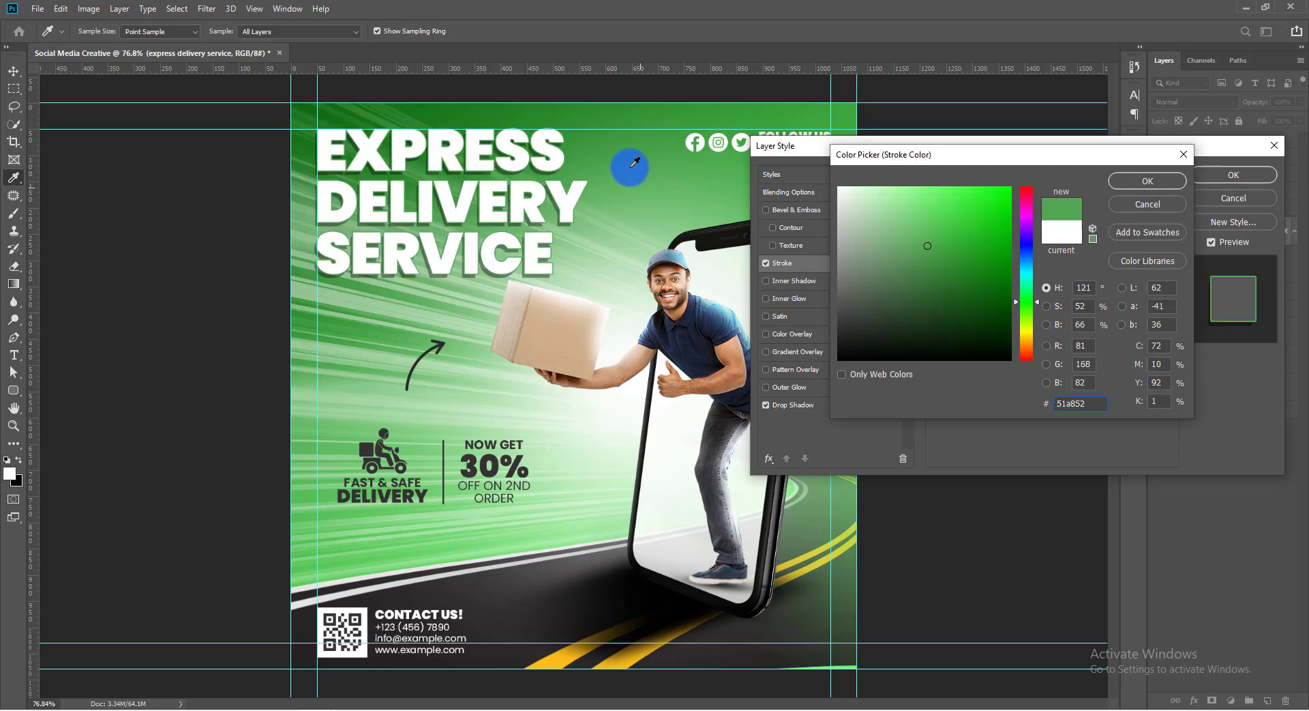
drag(631, 169, 747, 214)
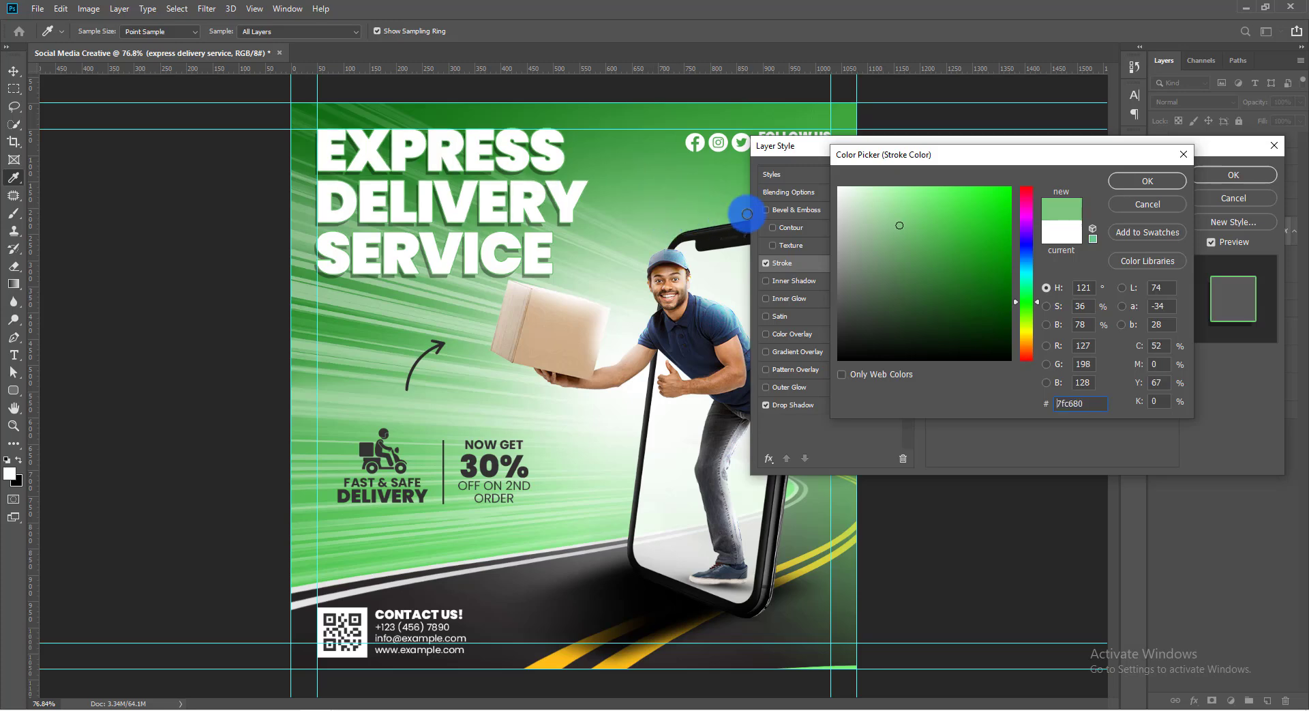
click(1122, 183)
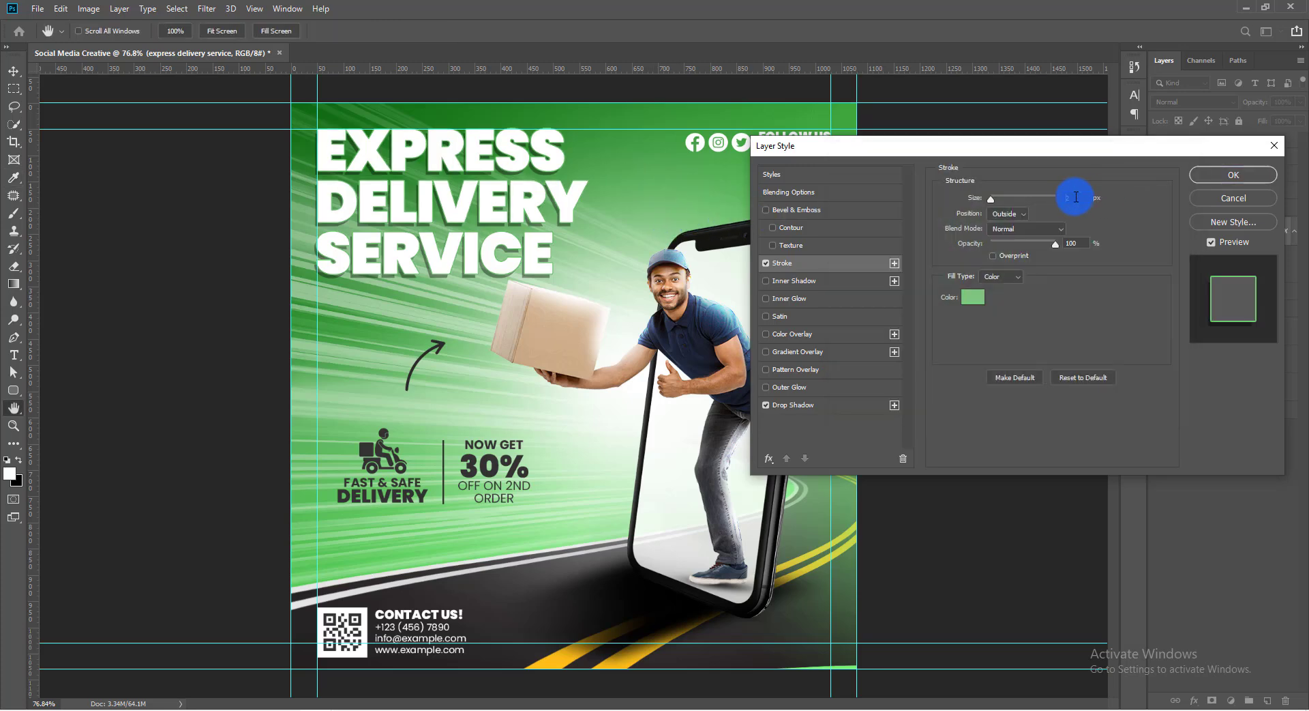
key(Up)
key(Up)
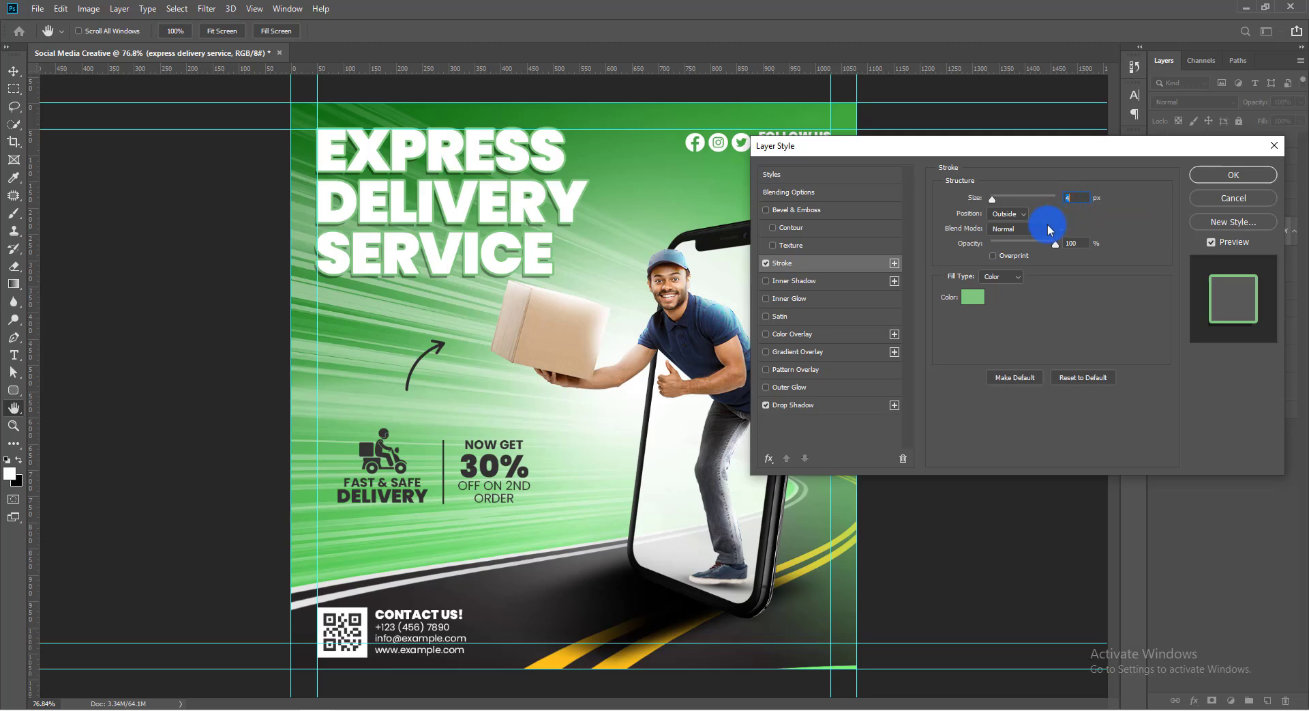
Change the title's stroke color to the darker background green #4ca74c and apply the layer style
click(971, 296)
click(668, 155)
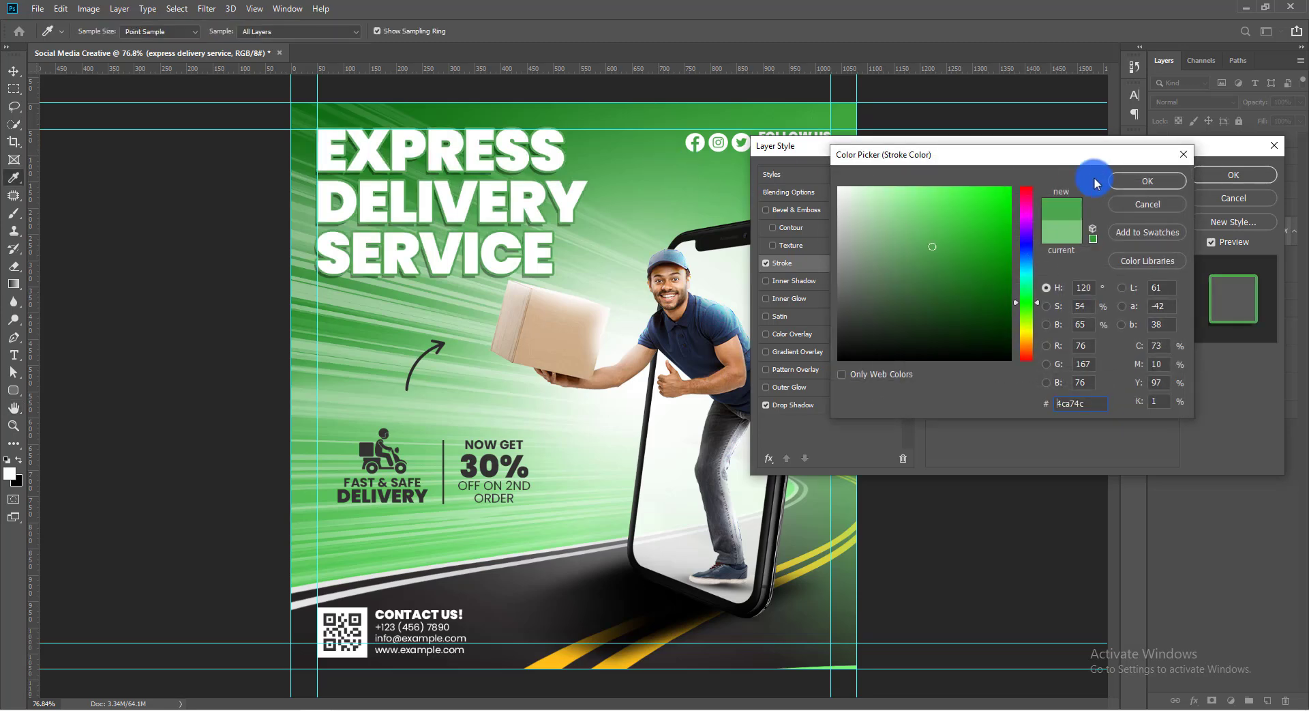
click(1141, 181)
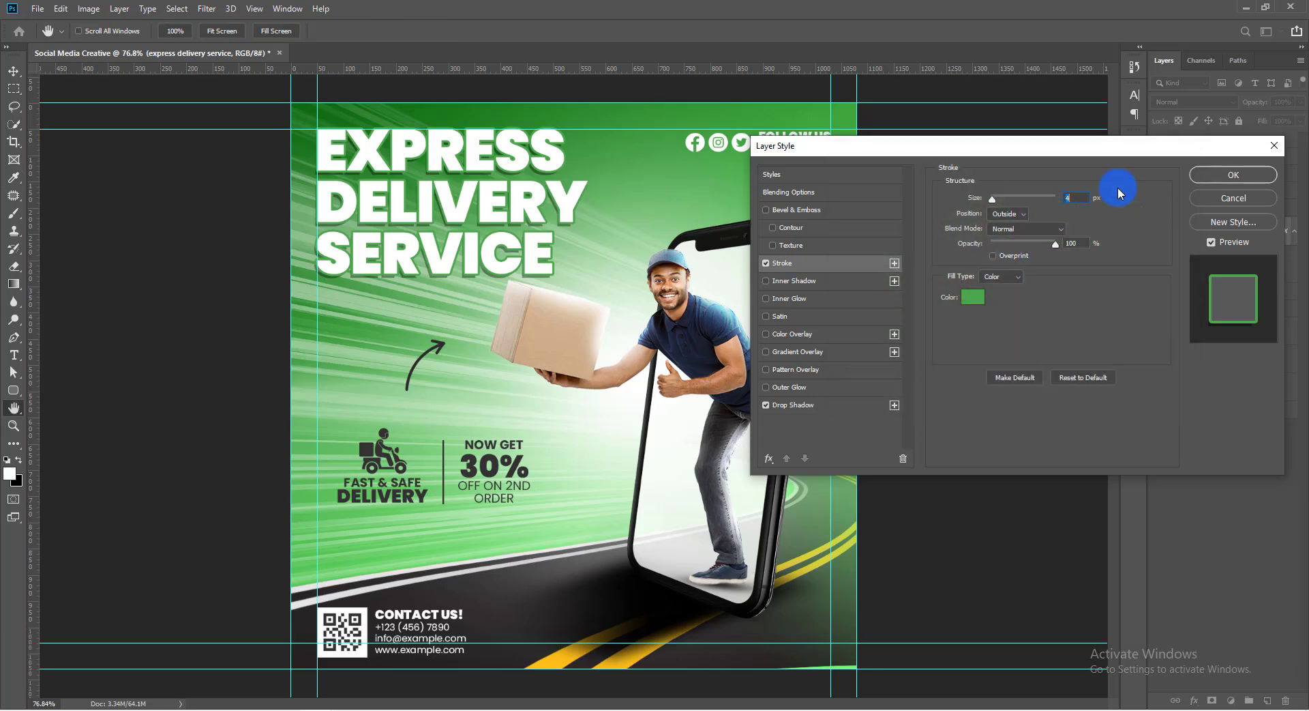
click(1224, 174)
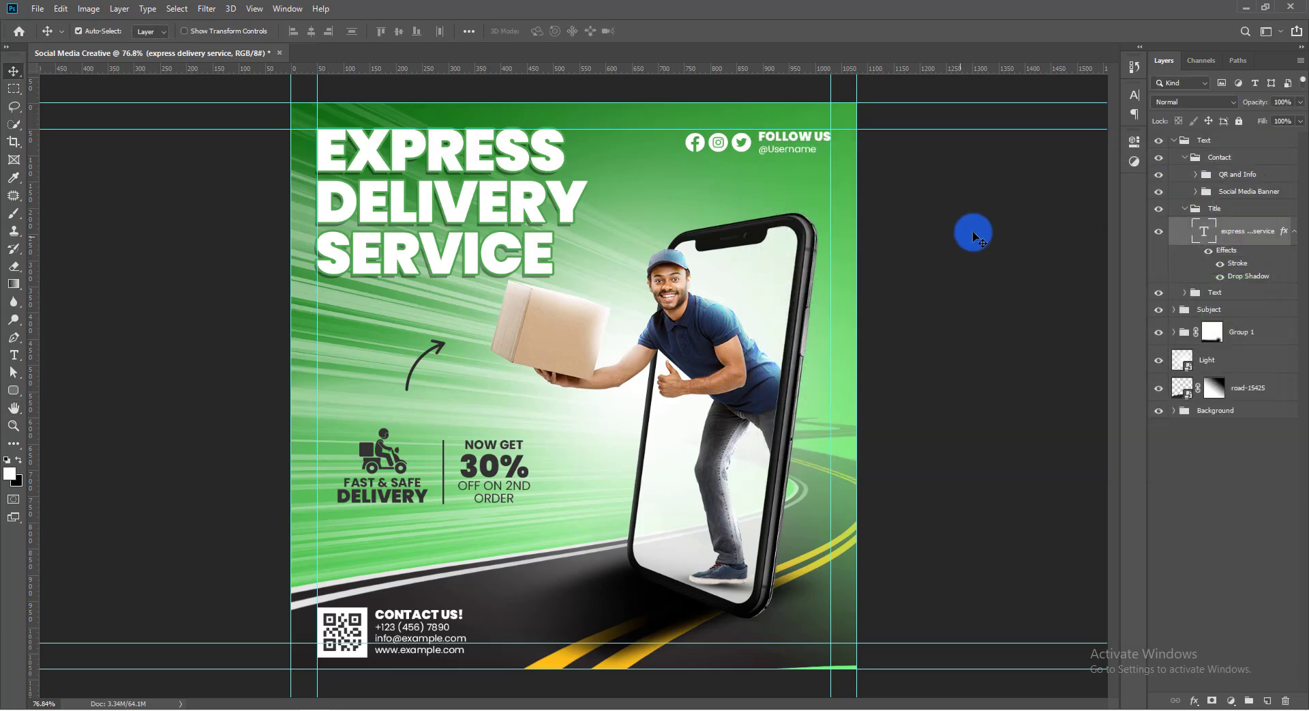
Move the curved arrow up toward the package and rotate it about 14° so it points at the box
click(380, 451)
click(1185, 292)
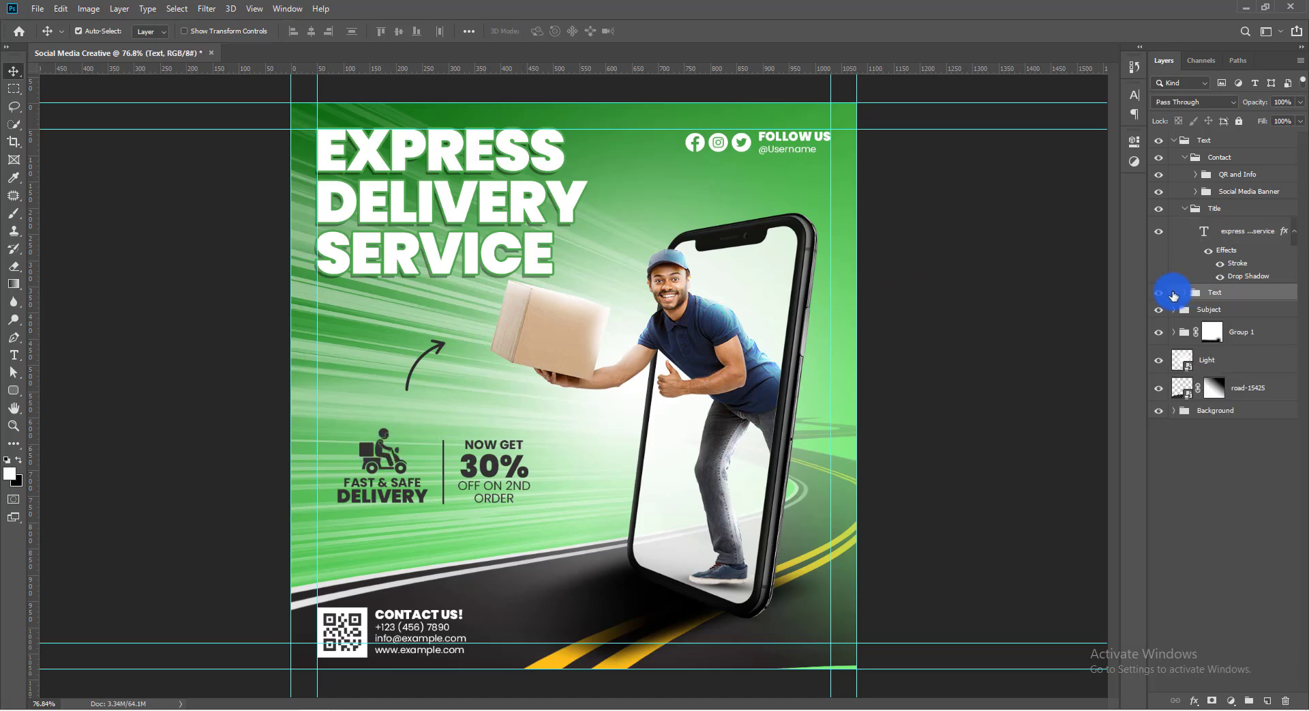
click(1168, 295)
click(440, 348)
drag(440, 350, 492, 310)
key(ctrl+t)
key(Return)
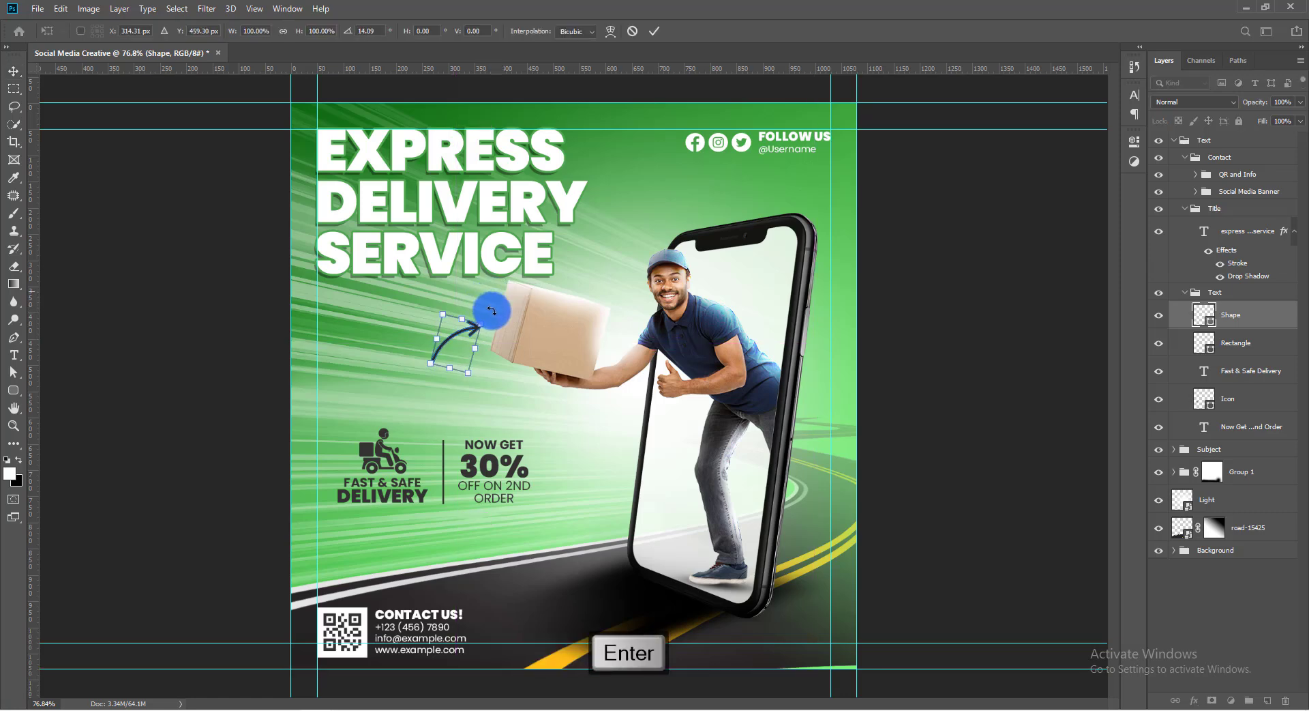
click(654, 30)
Try moving the title slightly upward and undo the move
drag(529, 304, 531, 305)
ctrl+click(515, 243)
drag(515, 243, 513, 235)
key(ctrl+z)
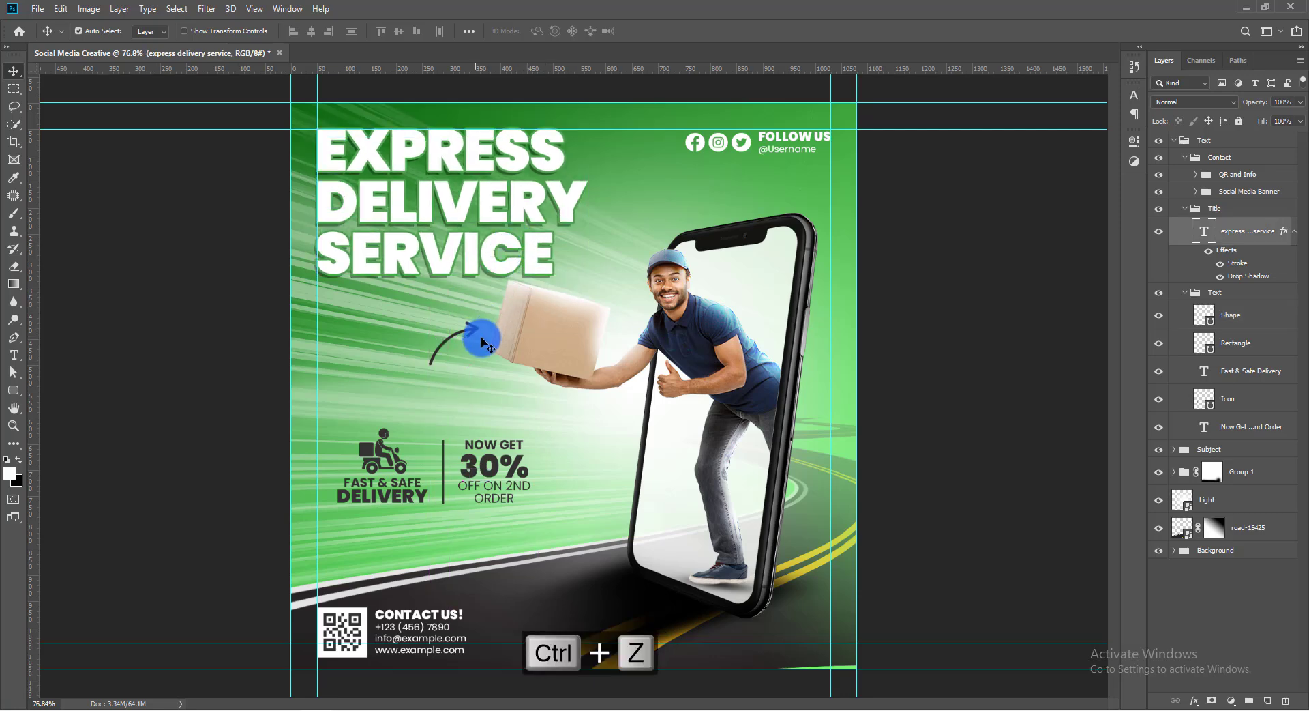
Draw a white rounded rectangle about 457 by 230 px with a 20 px radius behind the offer text, replacing a first 10 px attempt
click(495, 463)
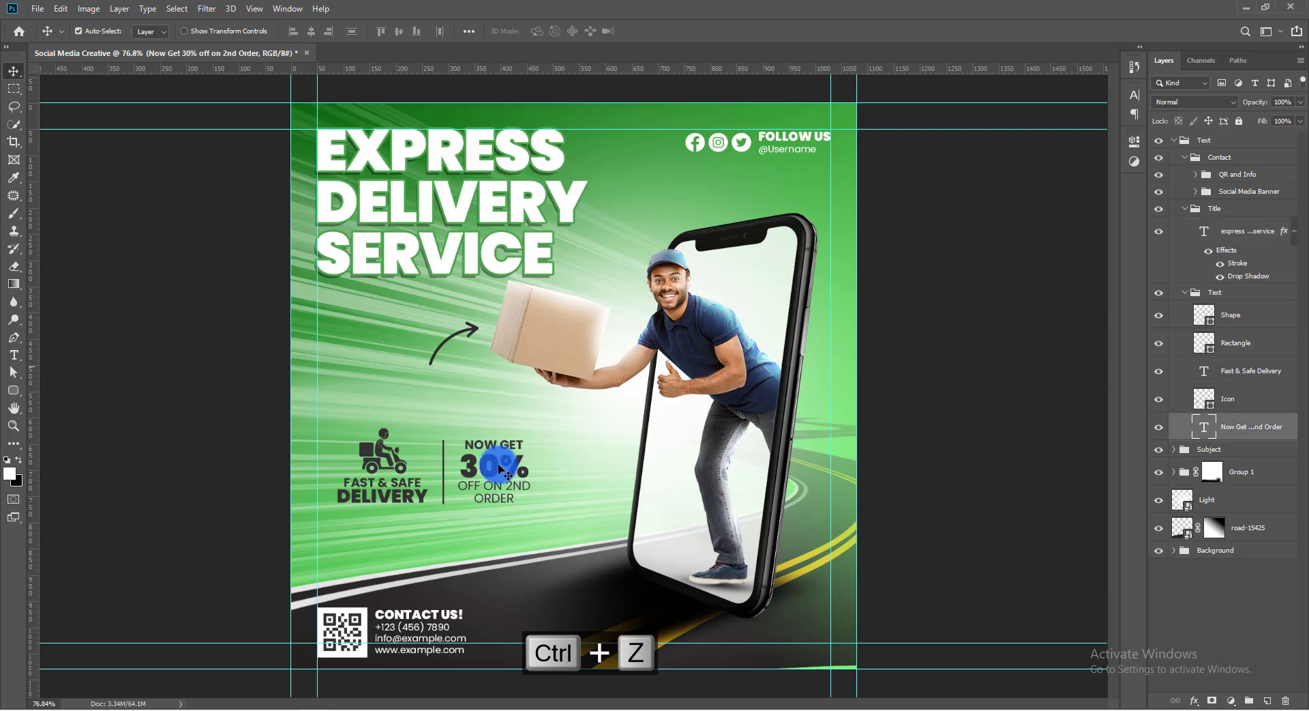
click(1184, 292)
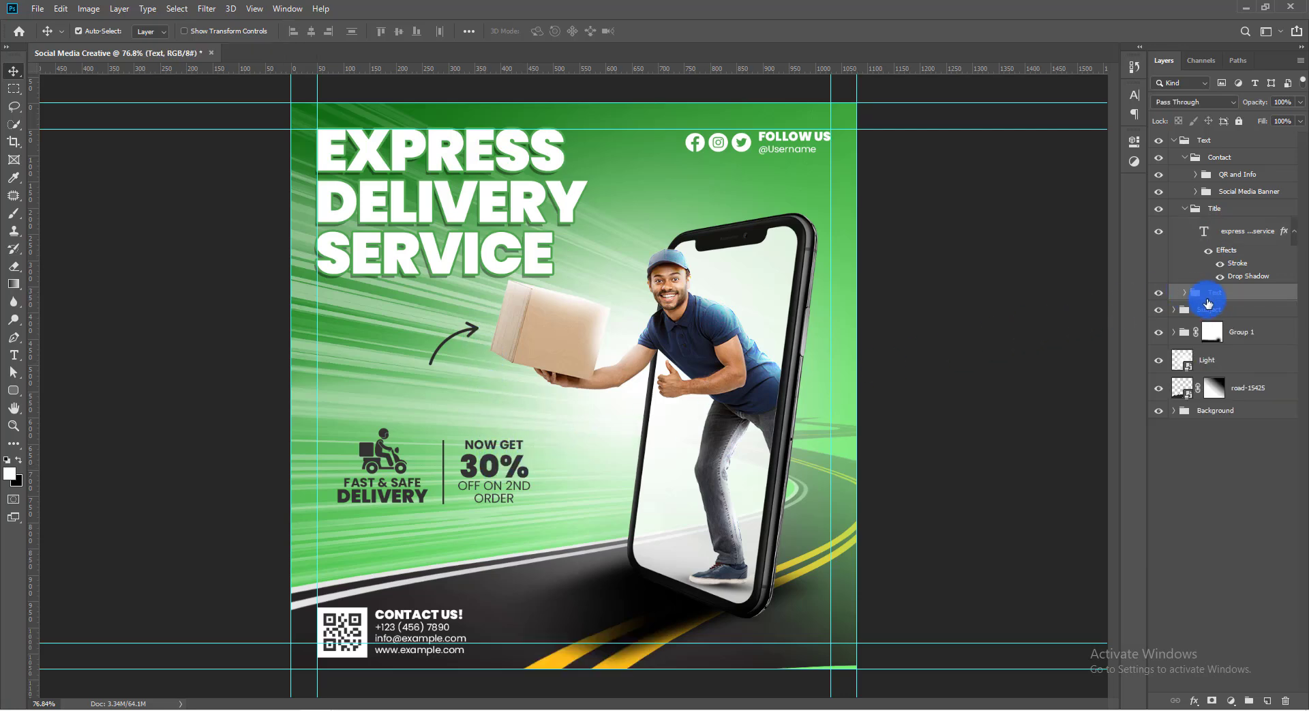
click(1224, 310)
click(15, 391)
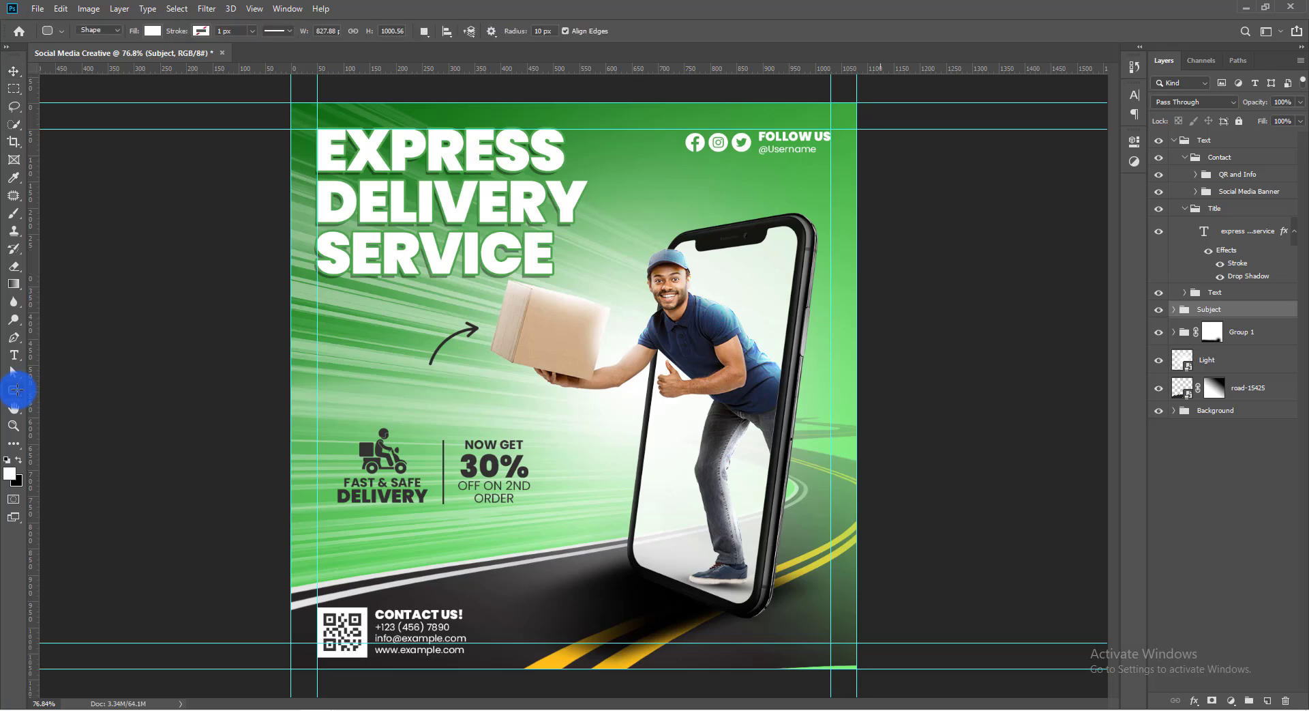
drag(317, 408, 546, 529)
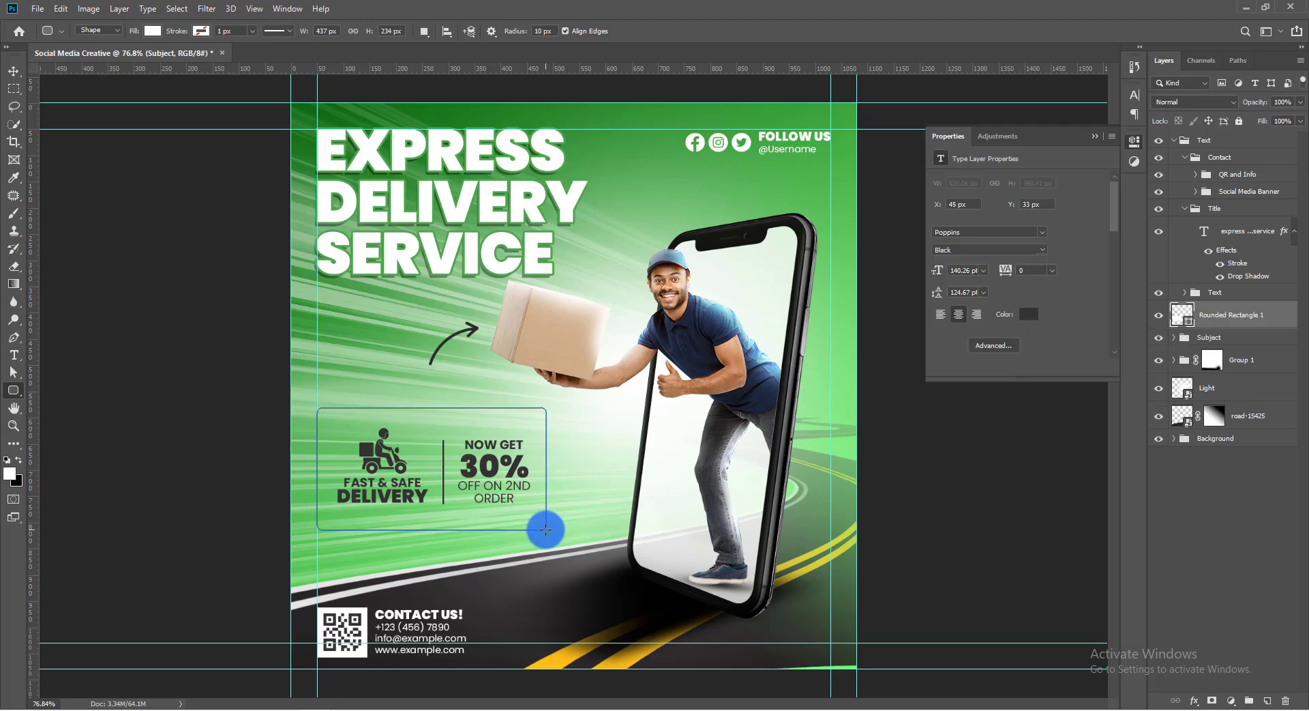
key(ctrl+z)
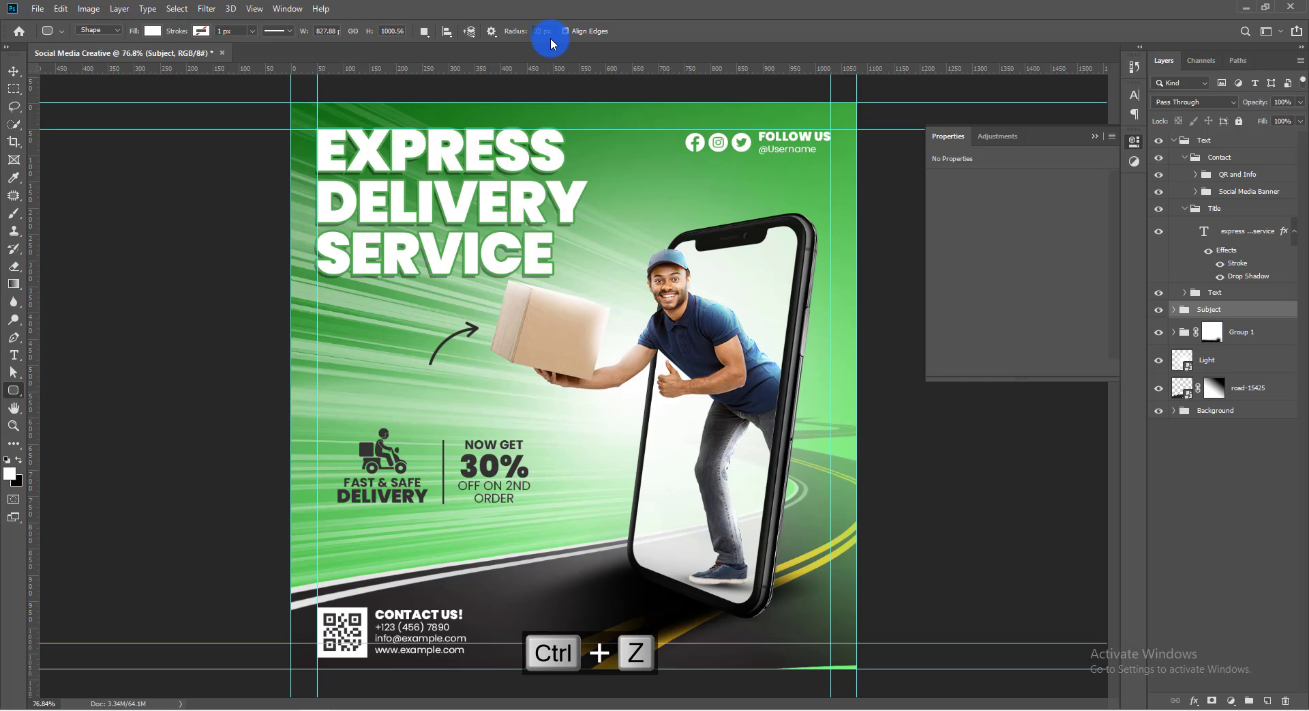
key(Return)
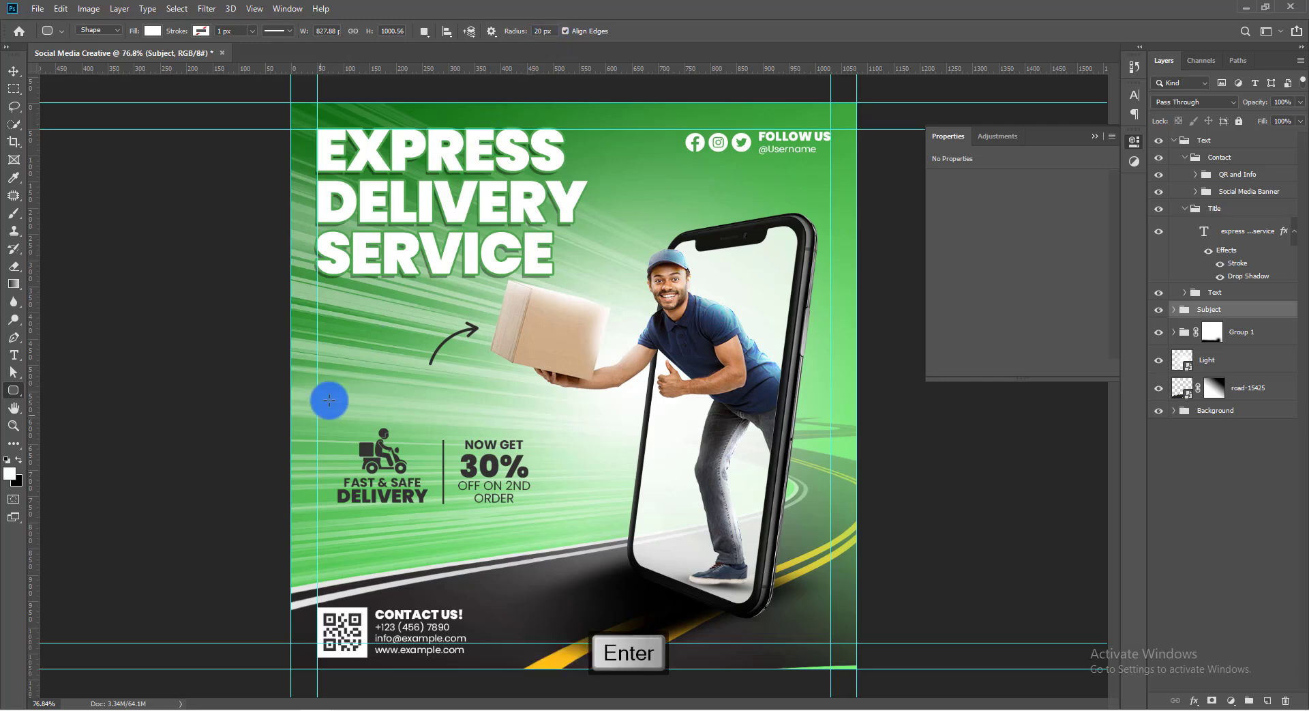
drag(318, 410, 557, 530)
Set the rounded rectangle layer's fill to 50%
click(1220, 322)
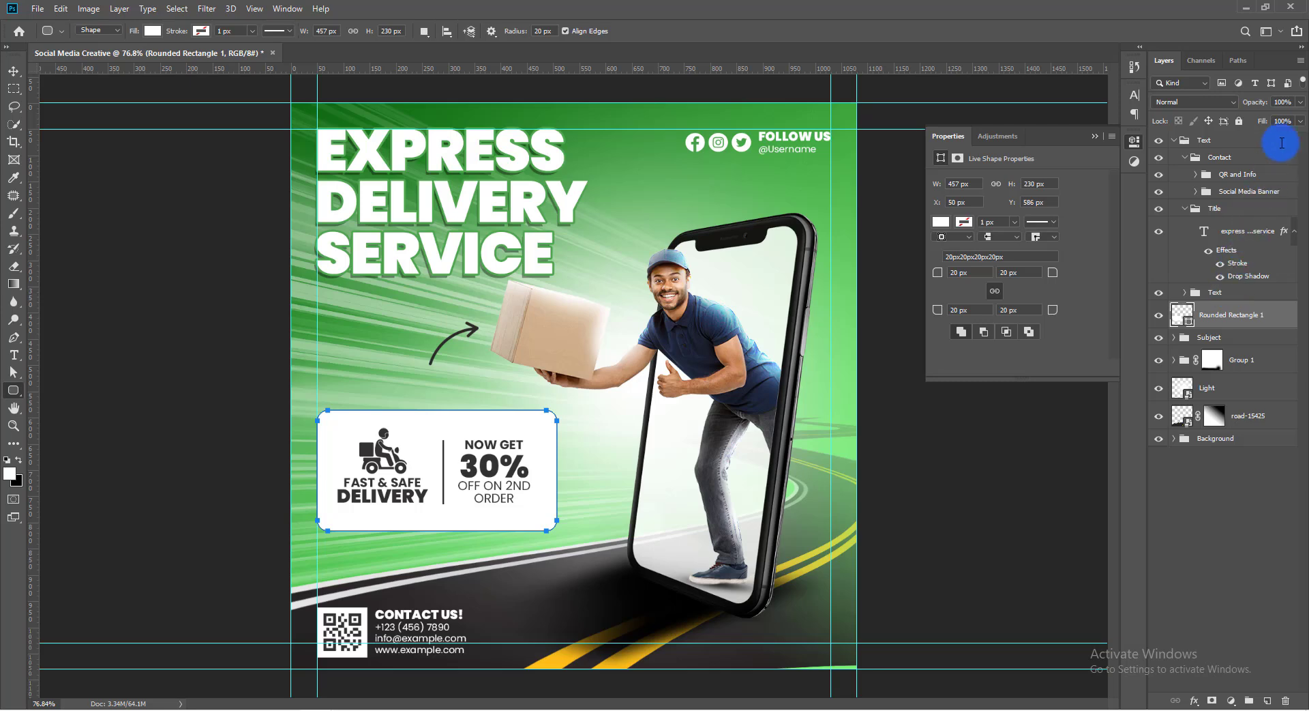
drag(1270, 128, 1267, 129)
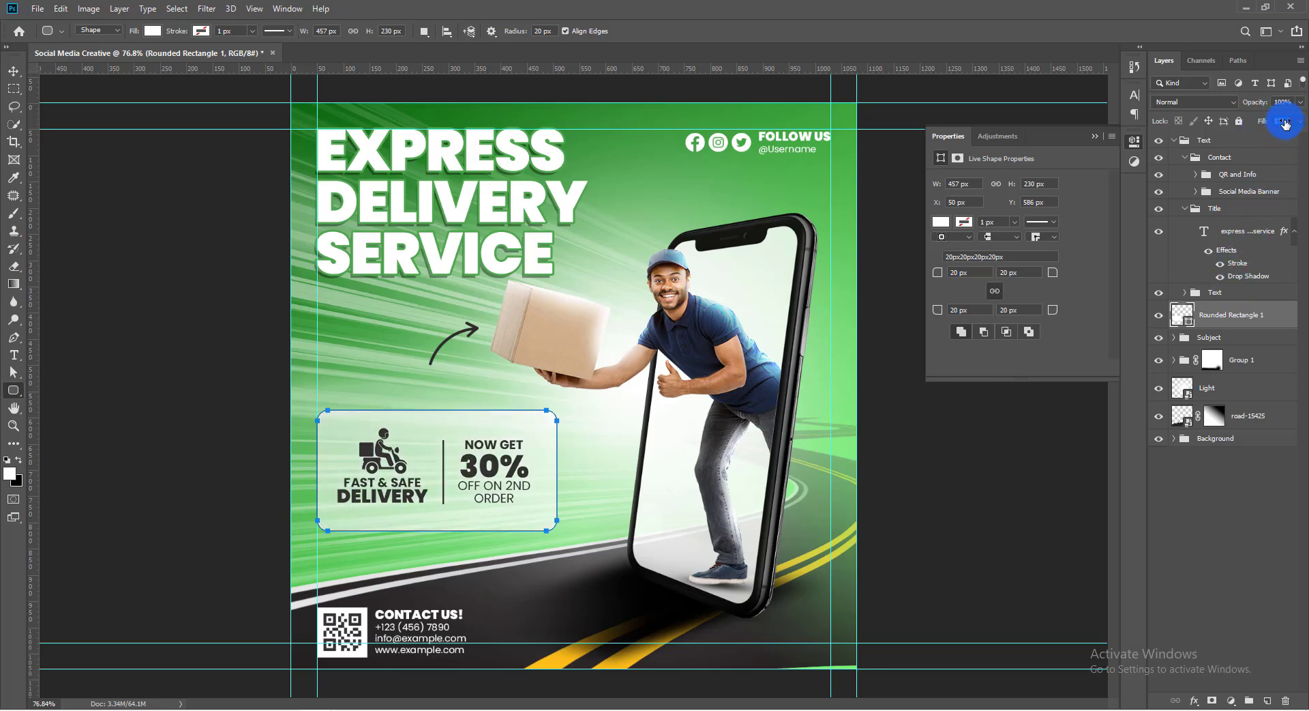
drag(1285, 124, 1282, 126)
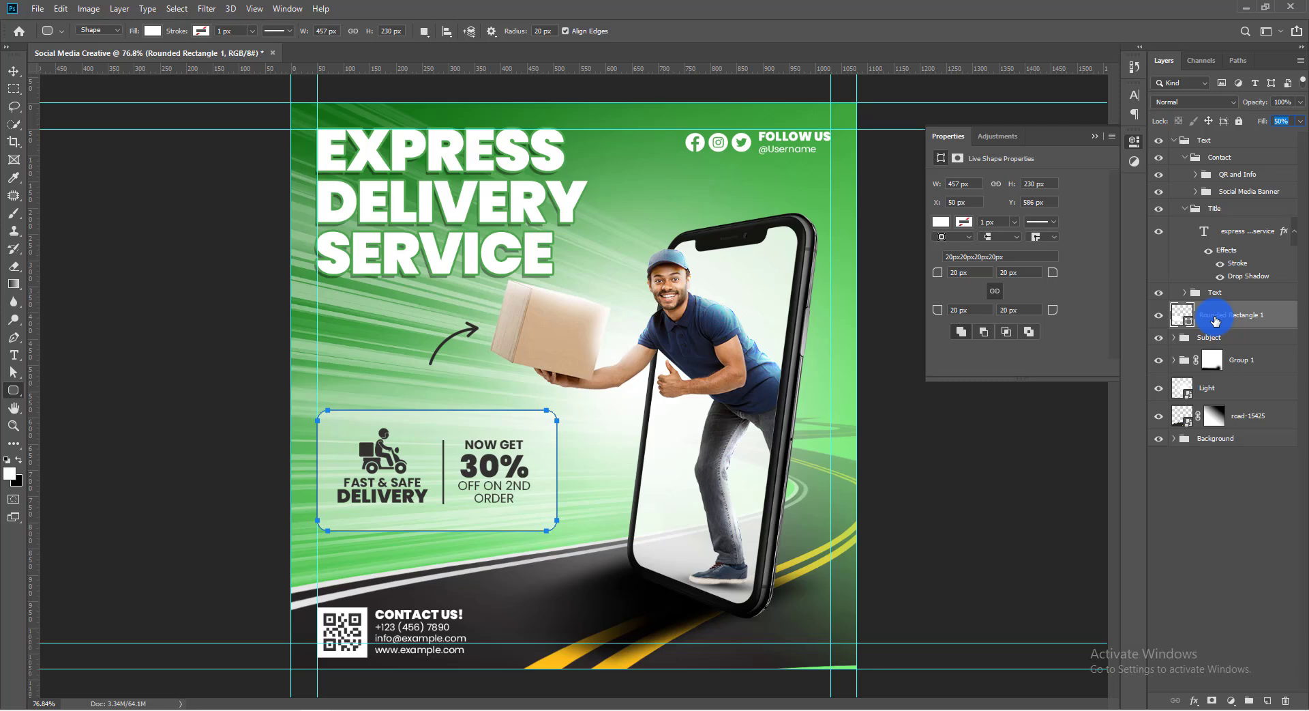
key(Return)
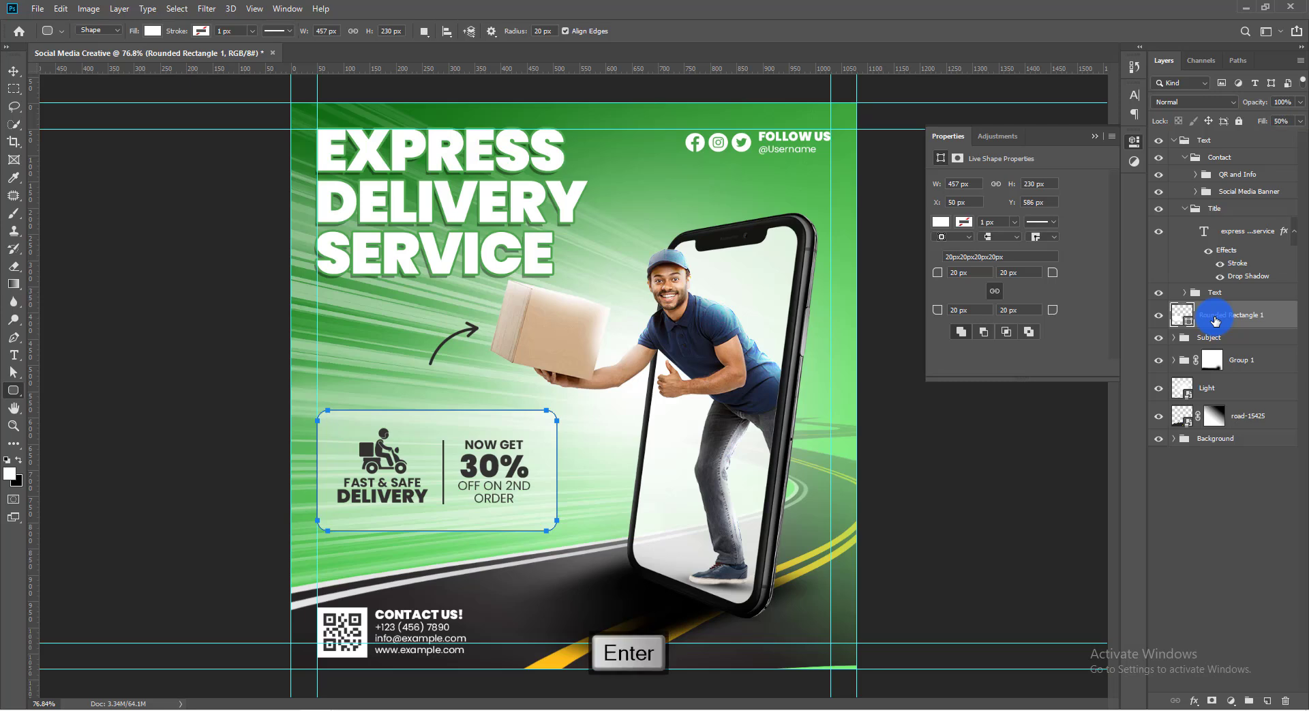
Duplicate the rounded rectangle behind the offer text and give the copy no fill and a white stroke
key(ctrl+j)
key(a)
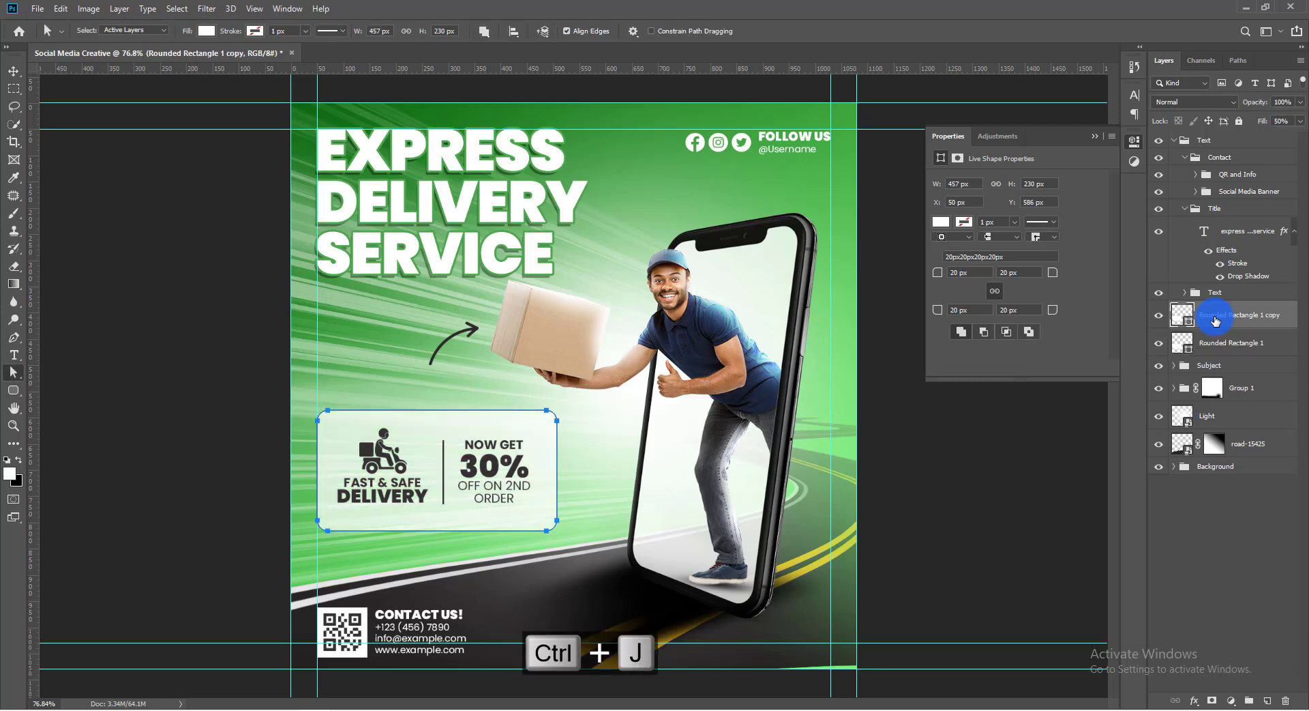
click(206, 31)
click(148, 57)
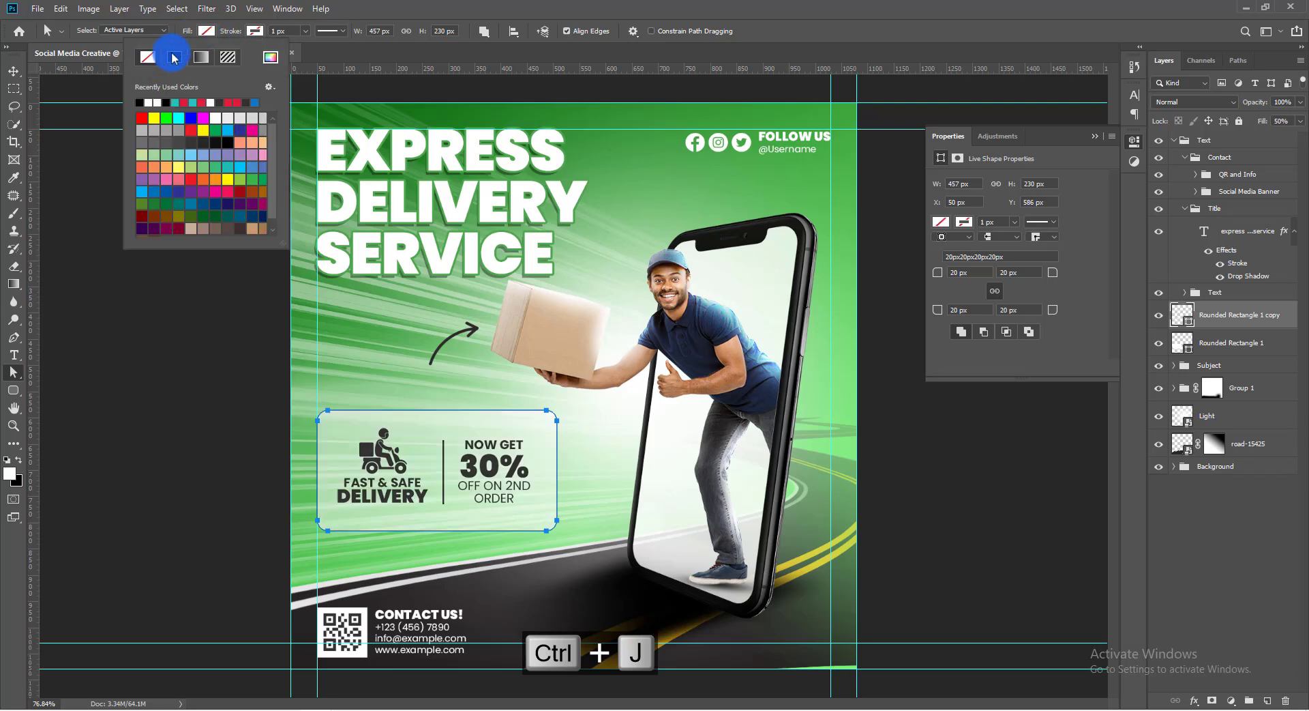
click(254, 31)
click(197, 102)
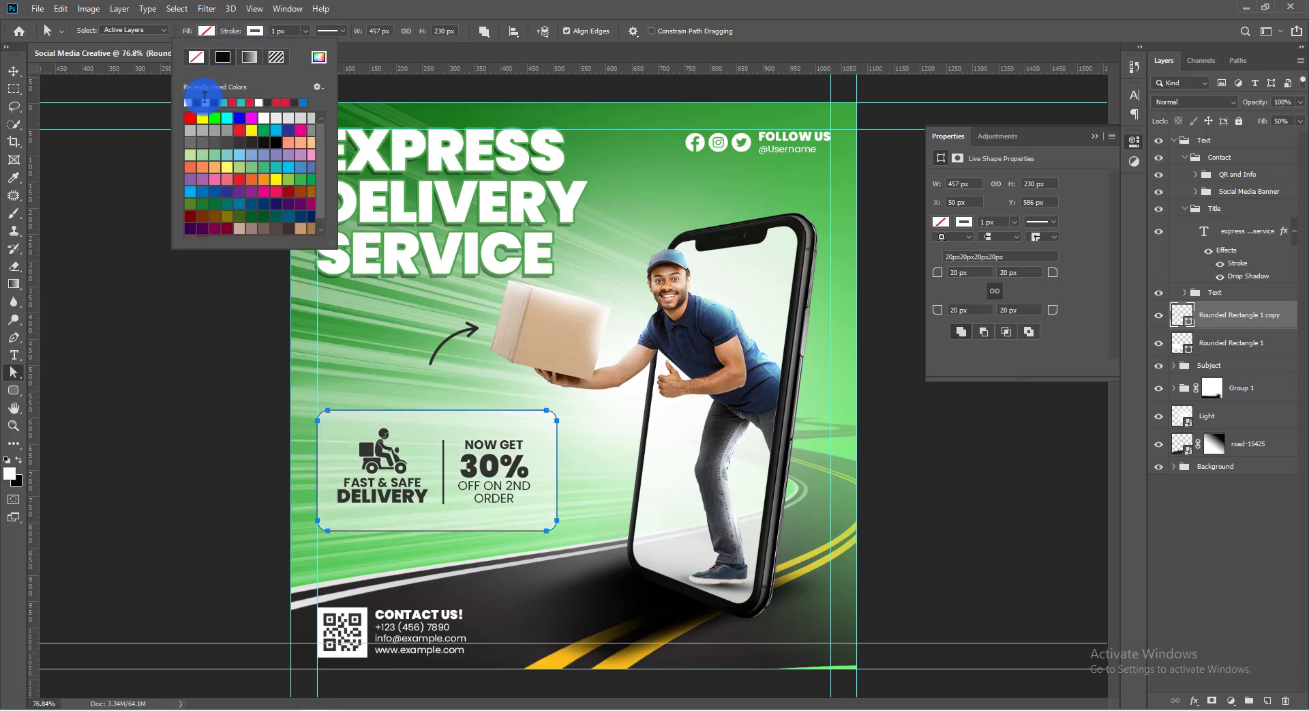
Set the copied rectangle's stroke width to 8 px and its layer fill to 100%
click(272, 31)
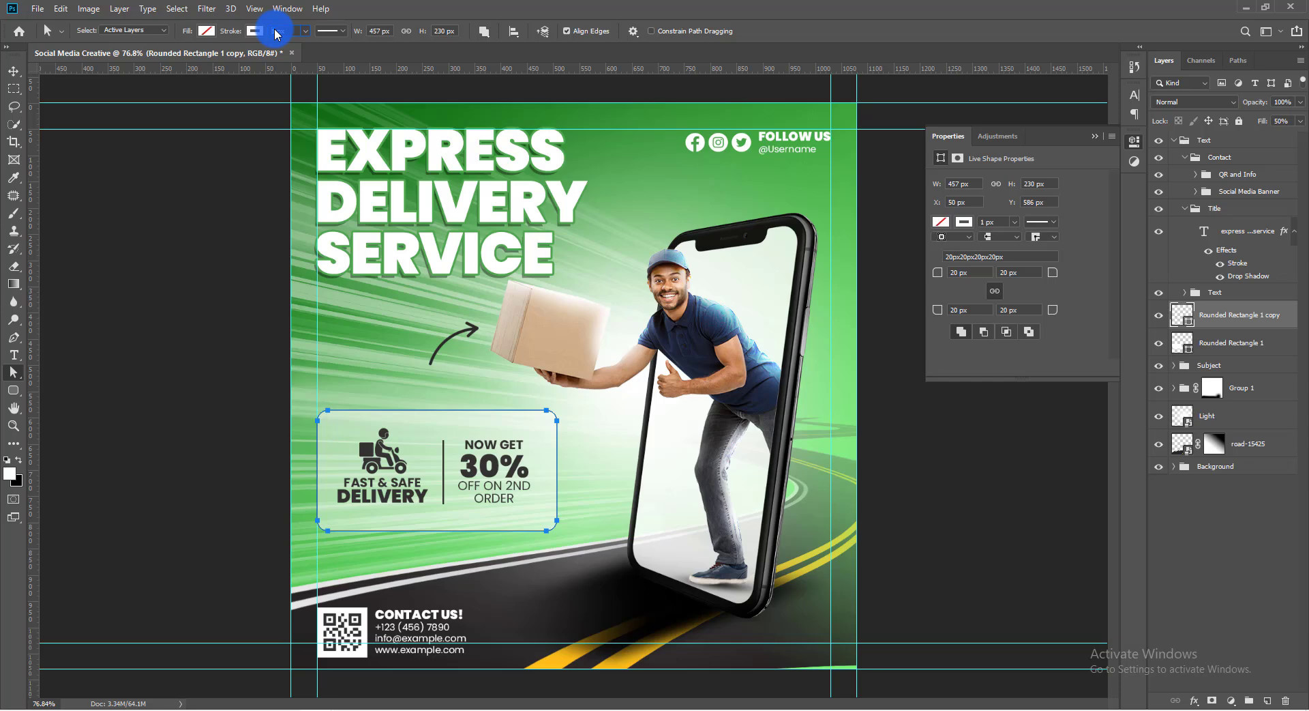
text(5)
key(Return)
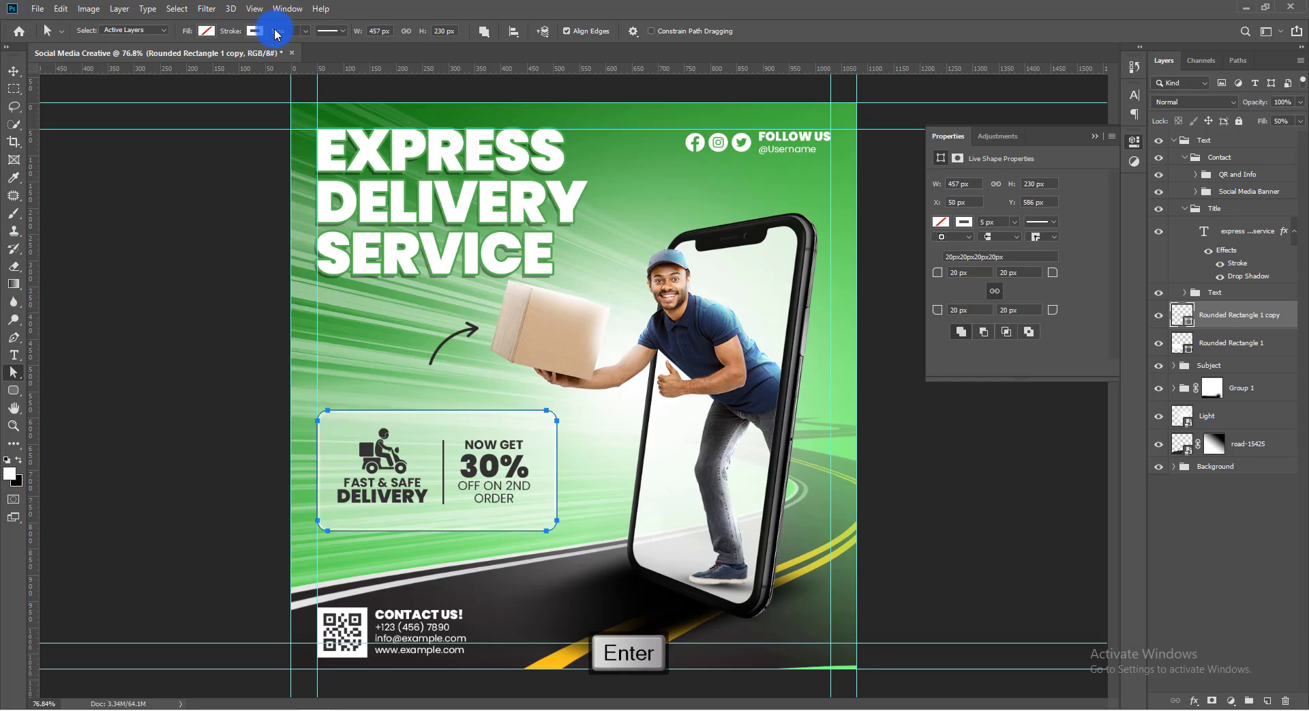
drag(275, 30, 288, 46)
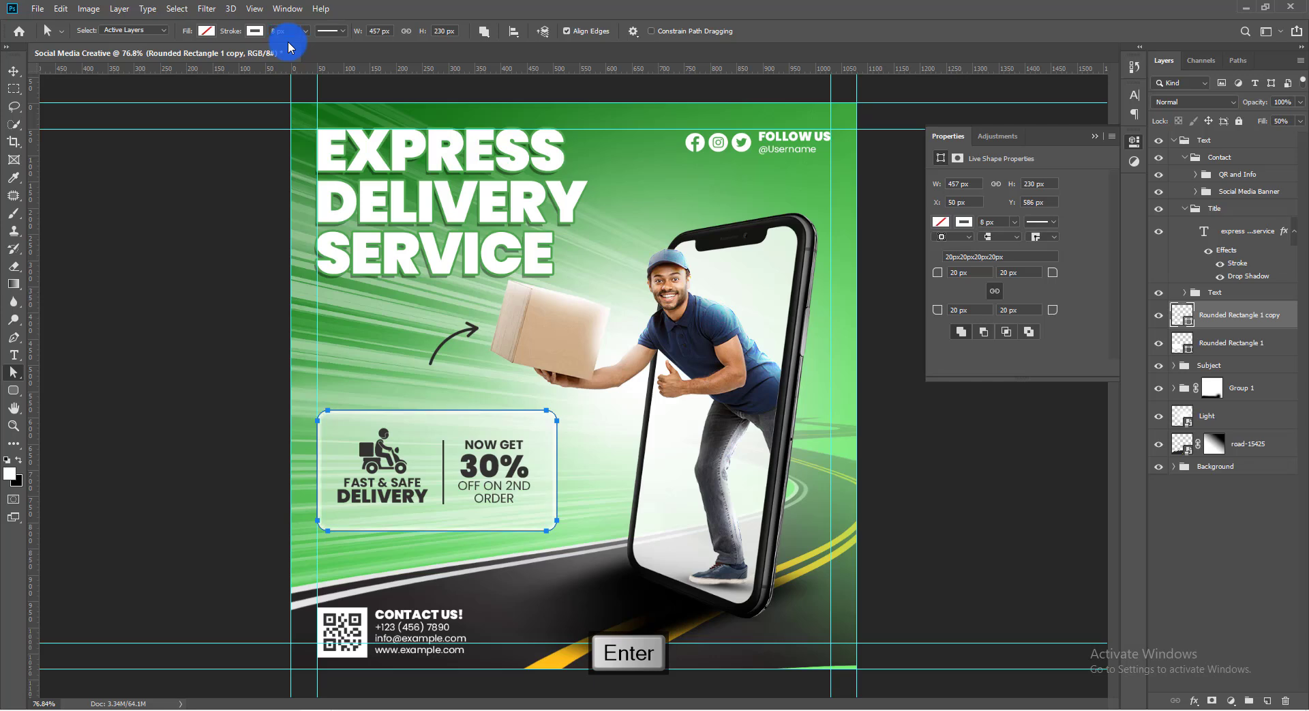
click(1279, 123)
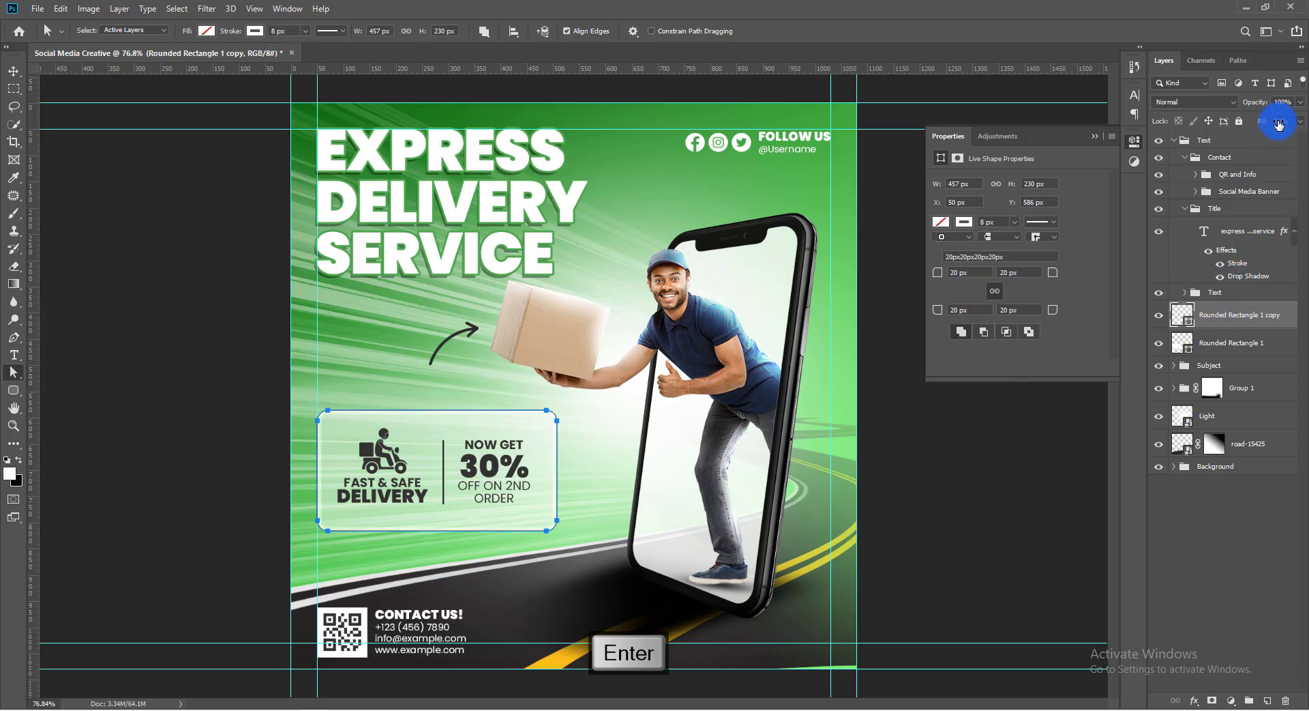
drag(1280, 124, 1308, 124)
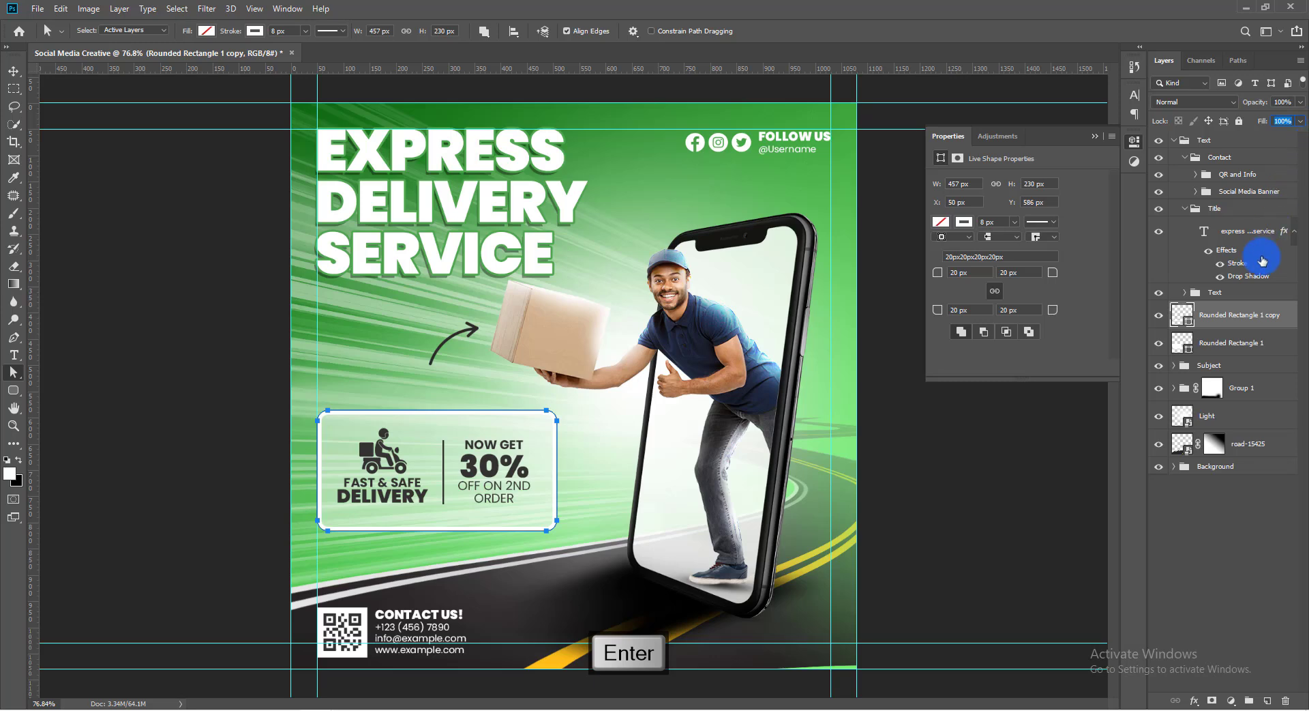
click(1229, 327)
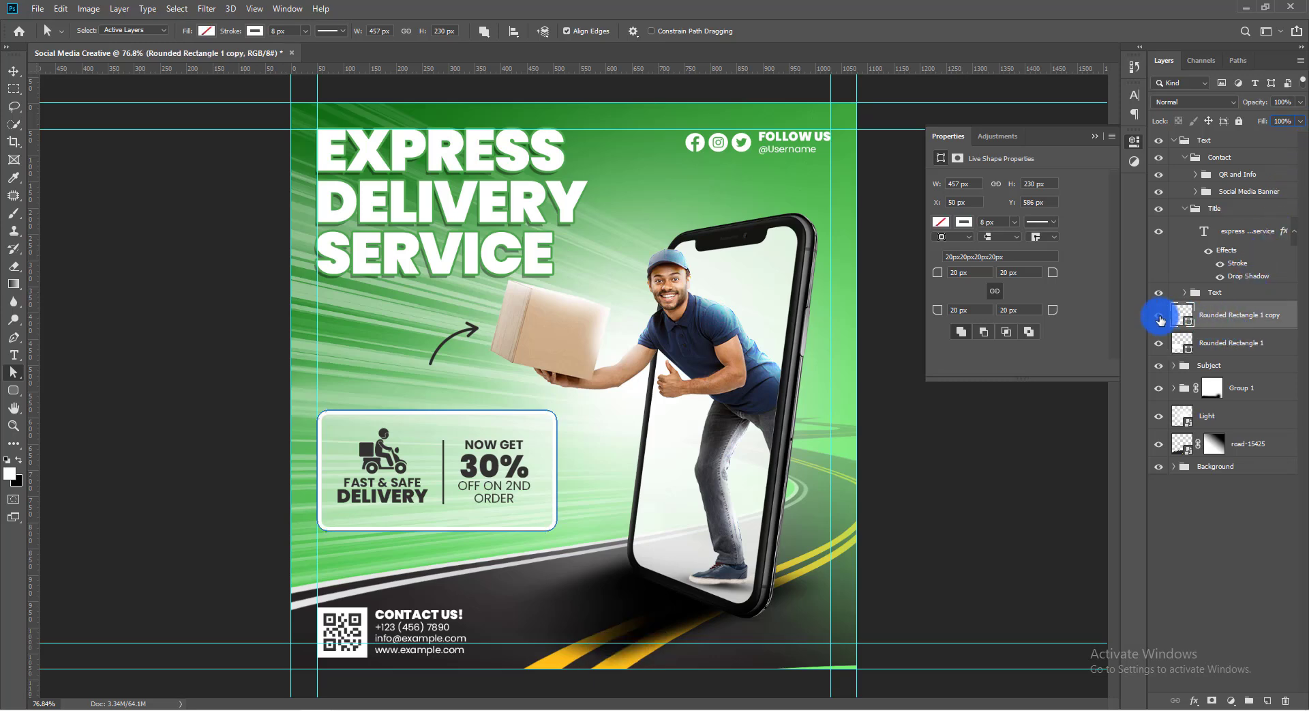
click(1159, 317)
click(1160, 316)
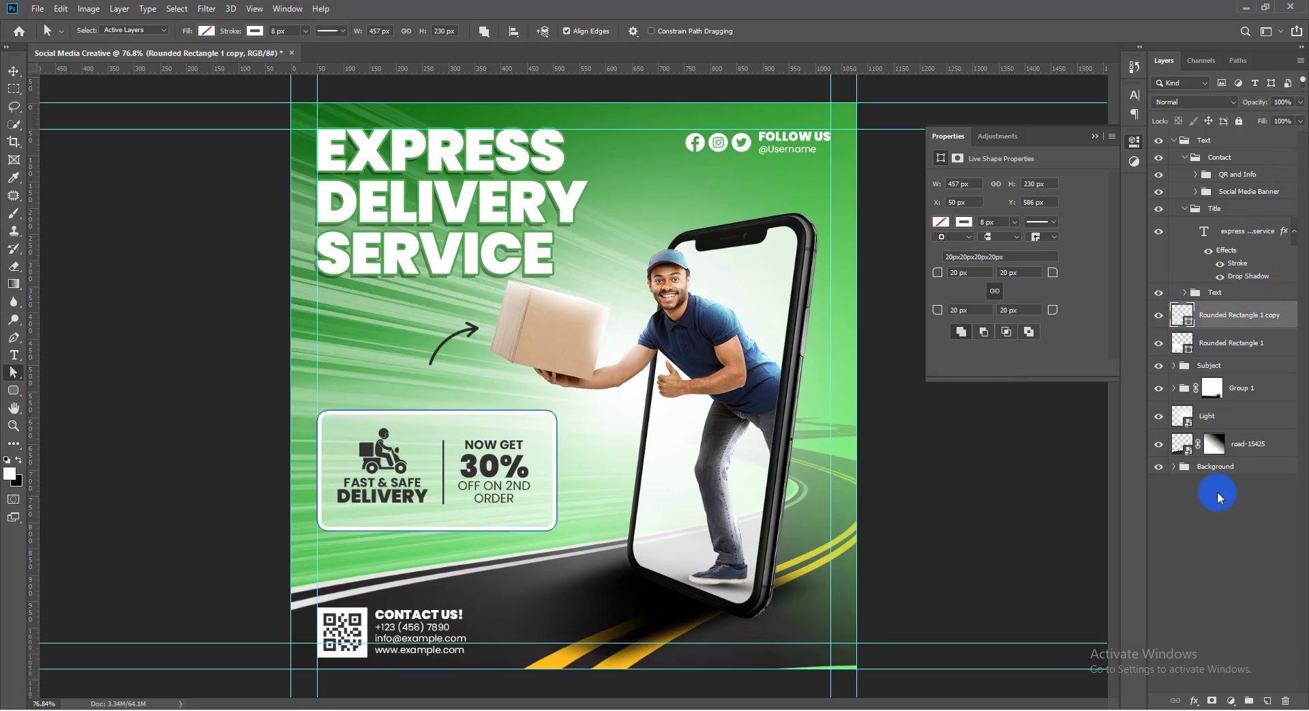
Add a layer mask to the outline copy and apply a black-to-transparent gradient that fades the outline out toward its right side
click(1212, 700)
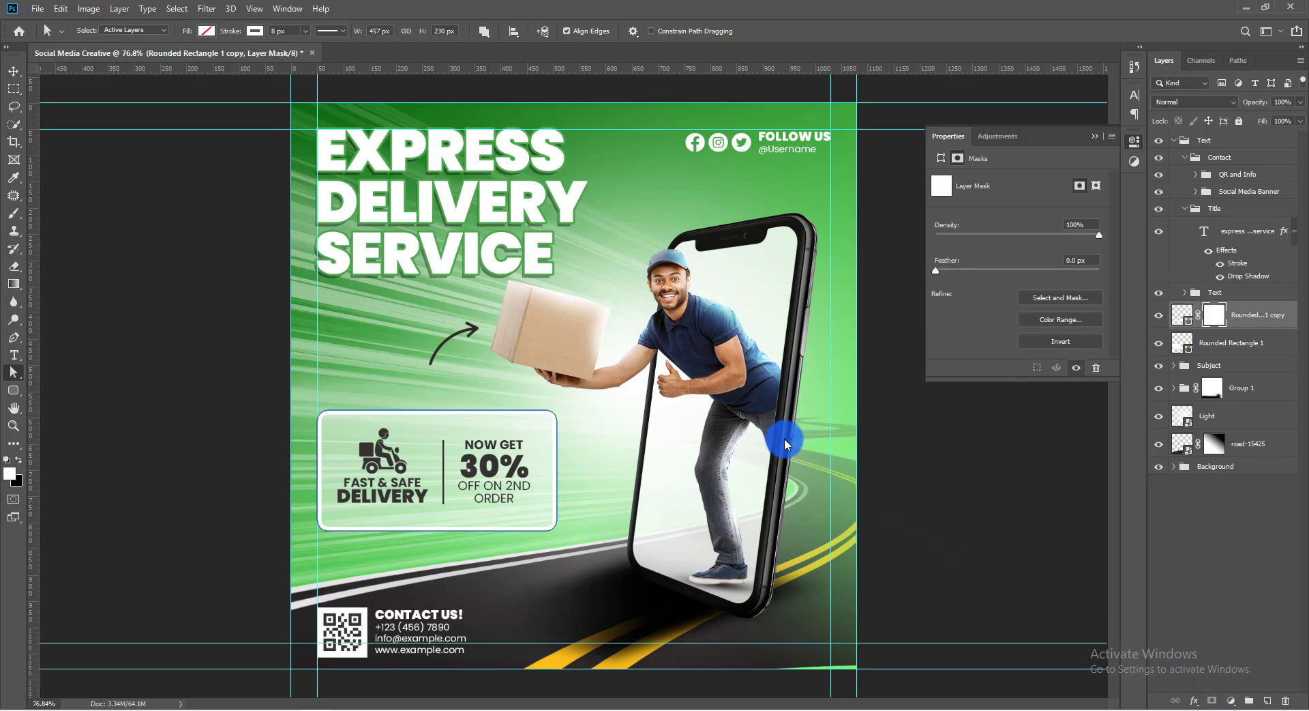
key(g)
key(ctrl+h)
drag(444, 409, 435, 510)
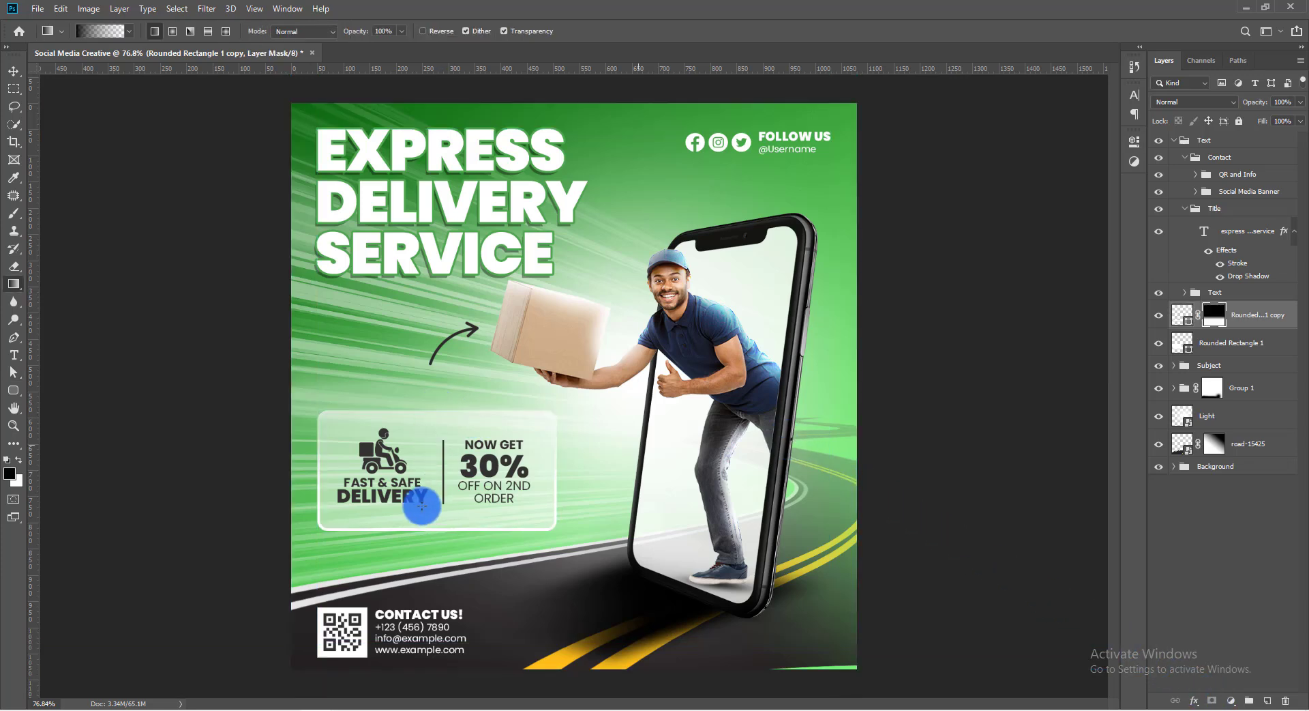
key(ctrl+z)
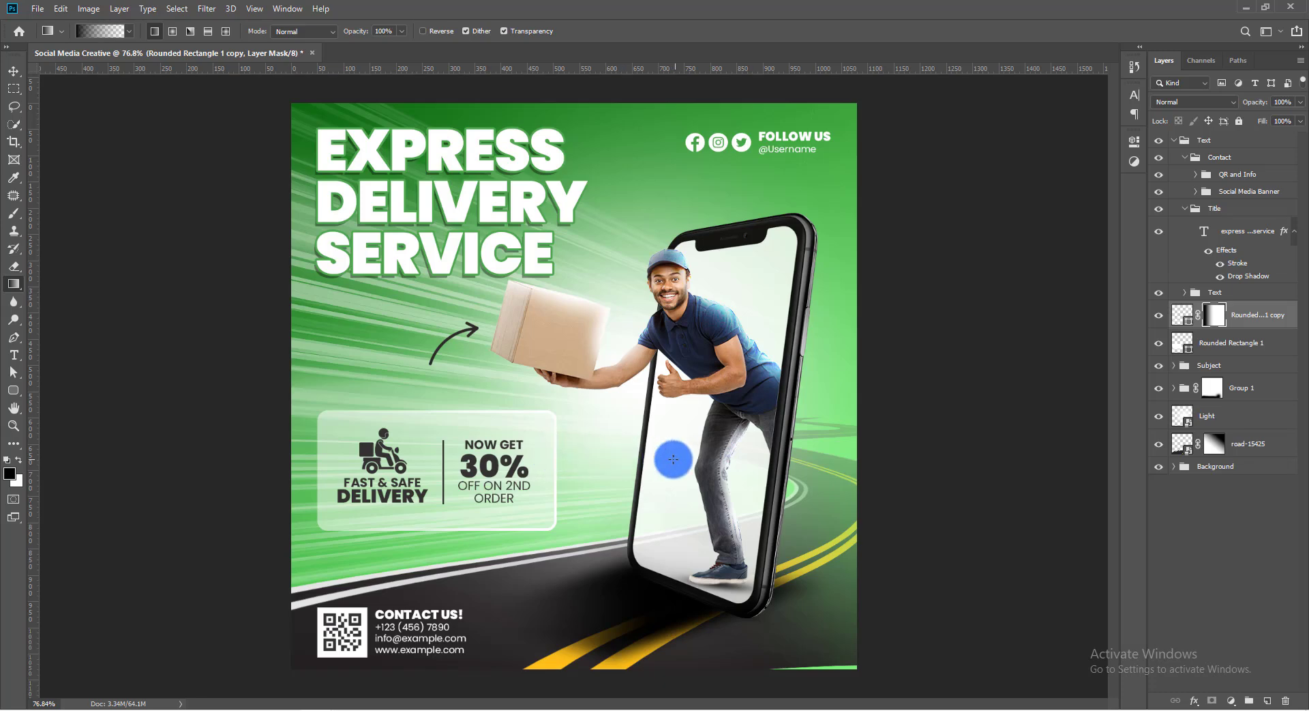
key(ctrl+z)
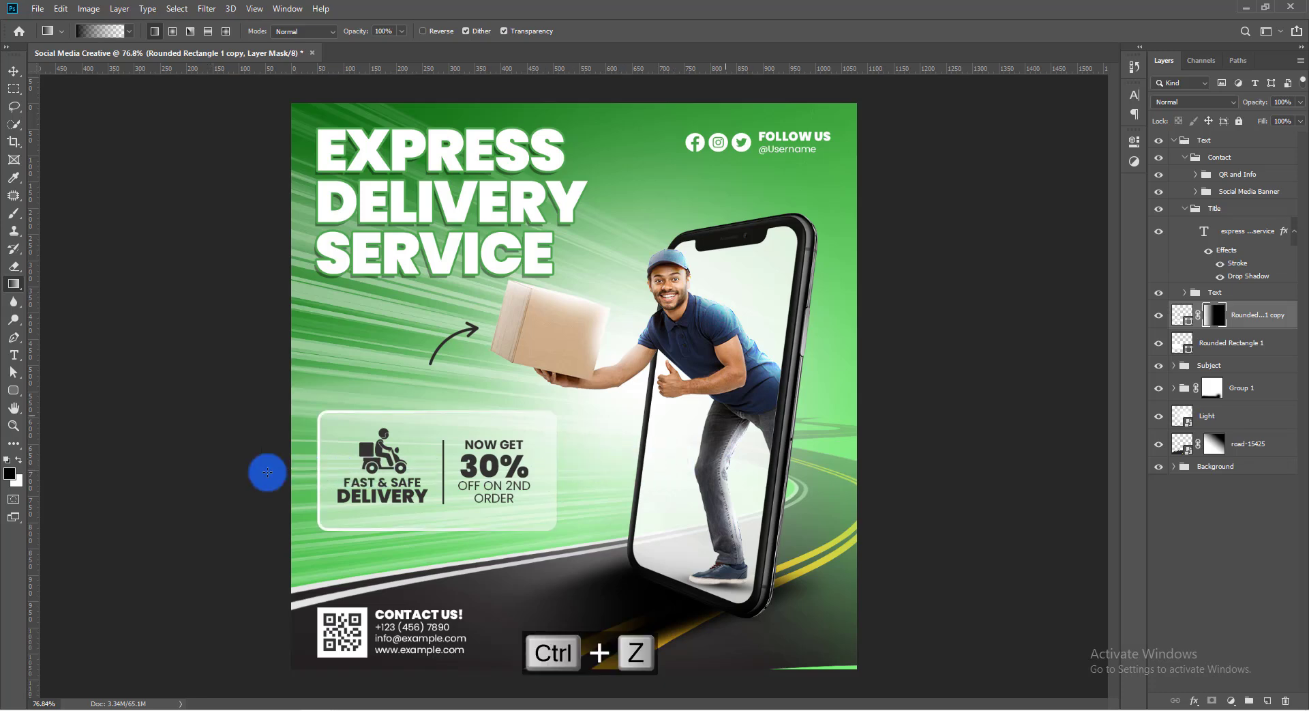
Link the filled rounded rectangle layer with its masked outline copy
click(1237, 345)
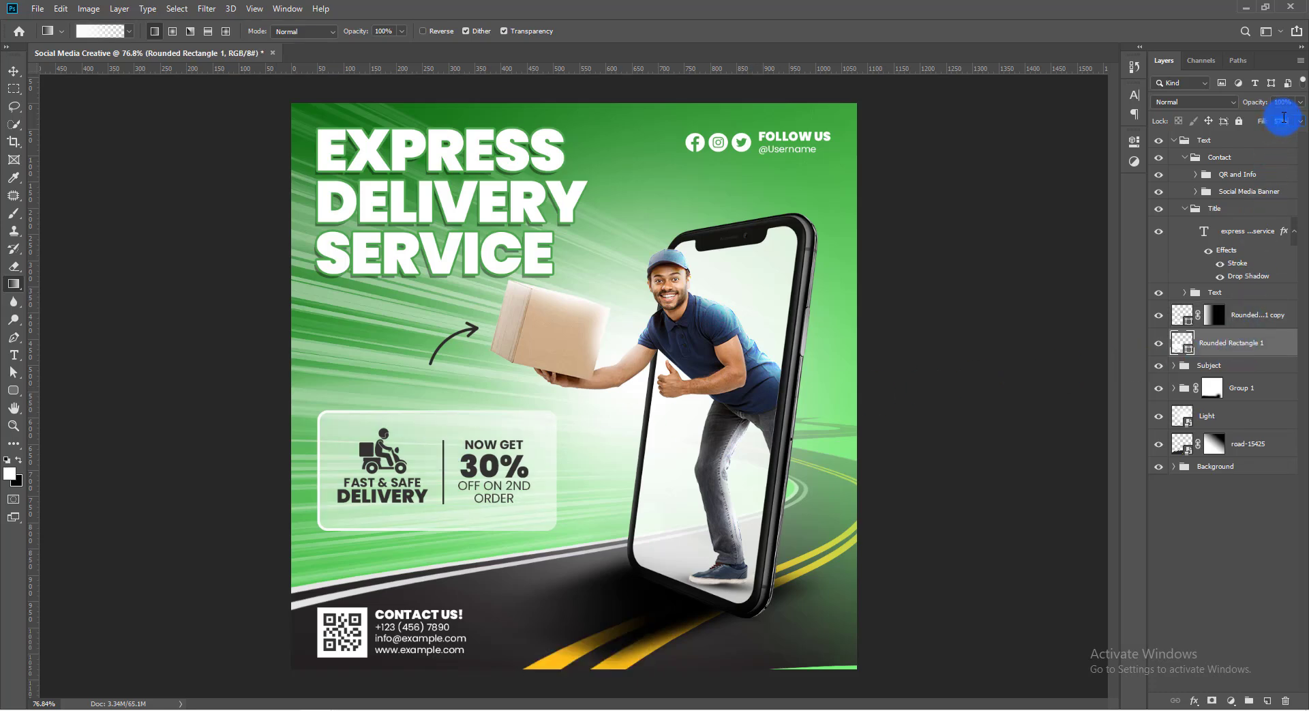
shift+click(1247, 320)
click(1175, 702)
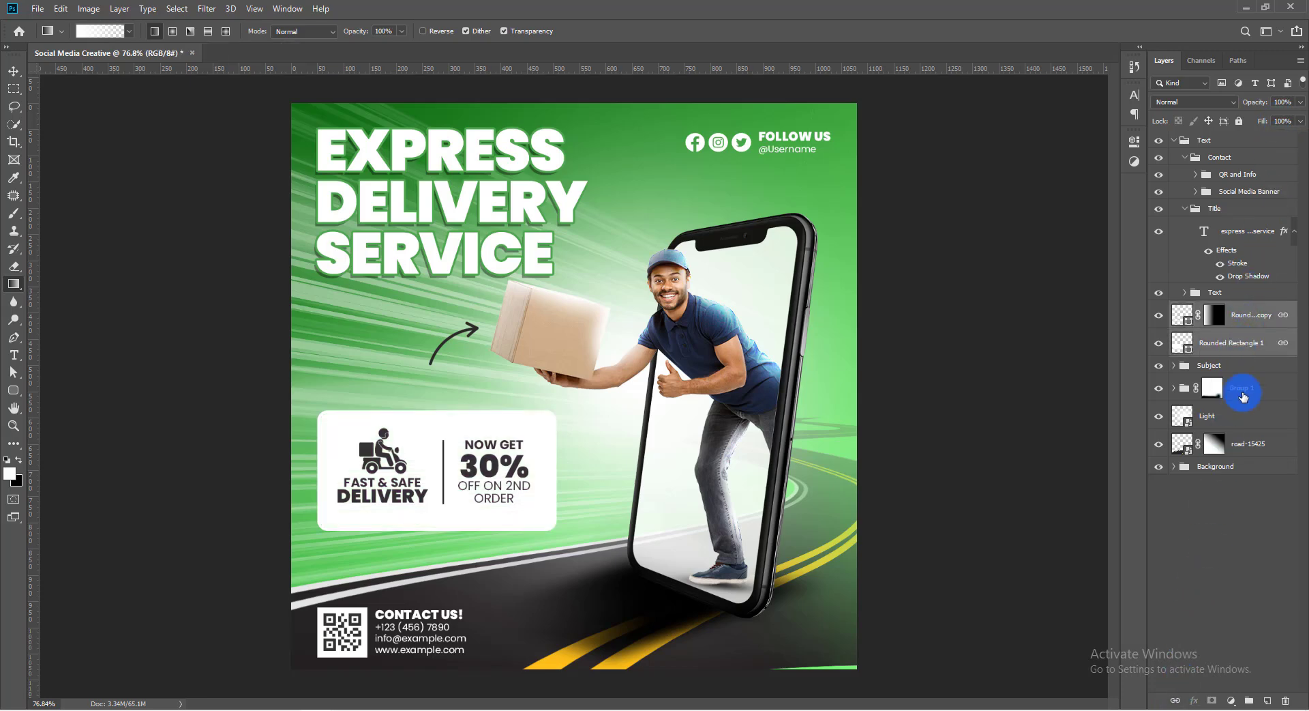
Set the Rounded Rectangle 1 layer's fill to 70%, after trying 50%
click(1245, 338)
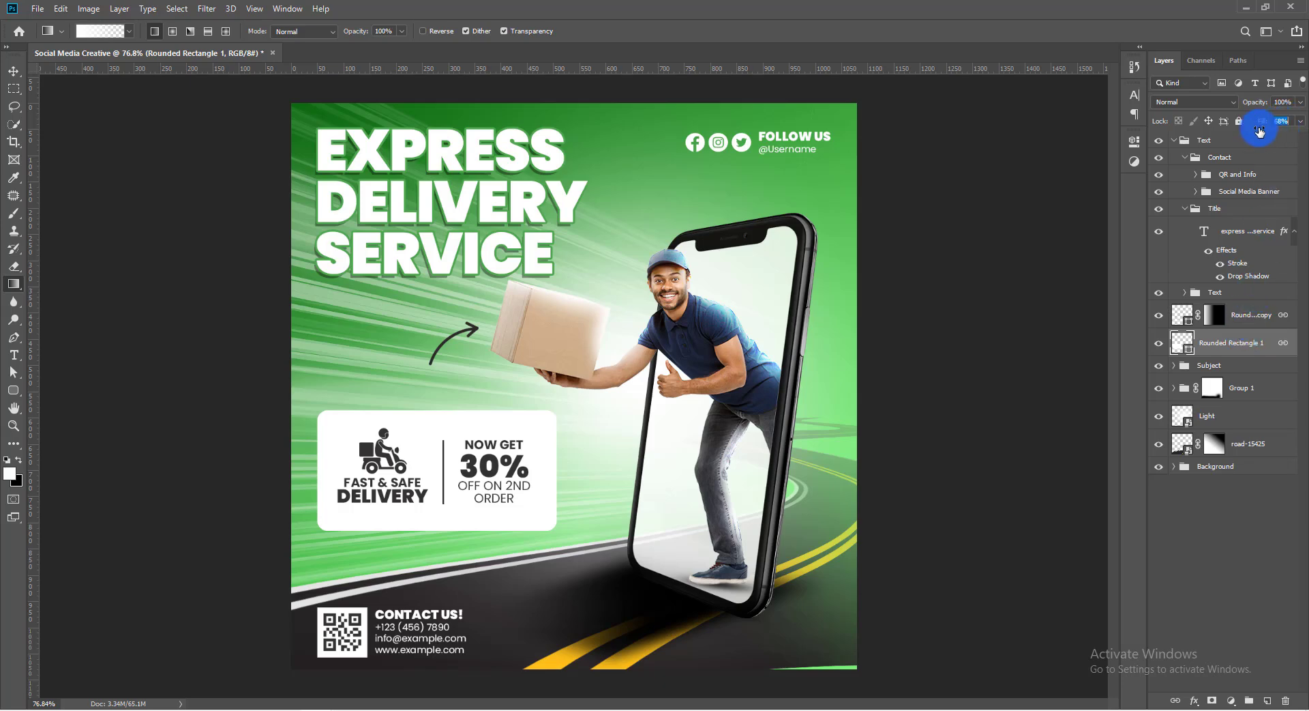
drag(1260, 131, 1296, 121)
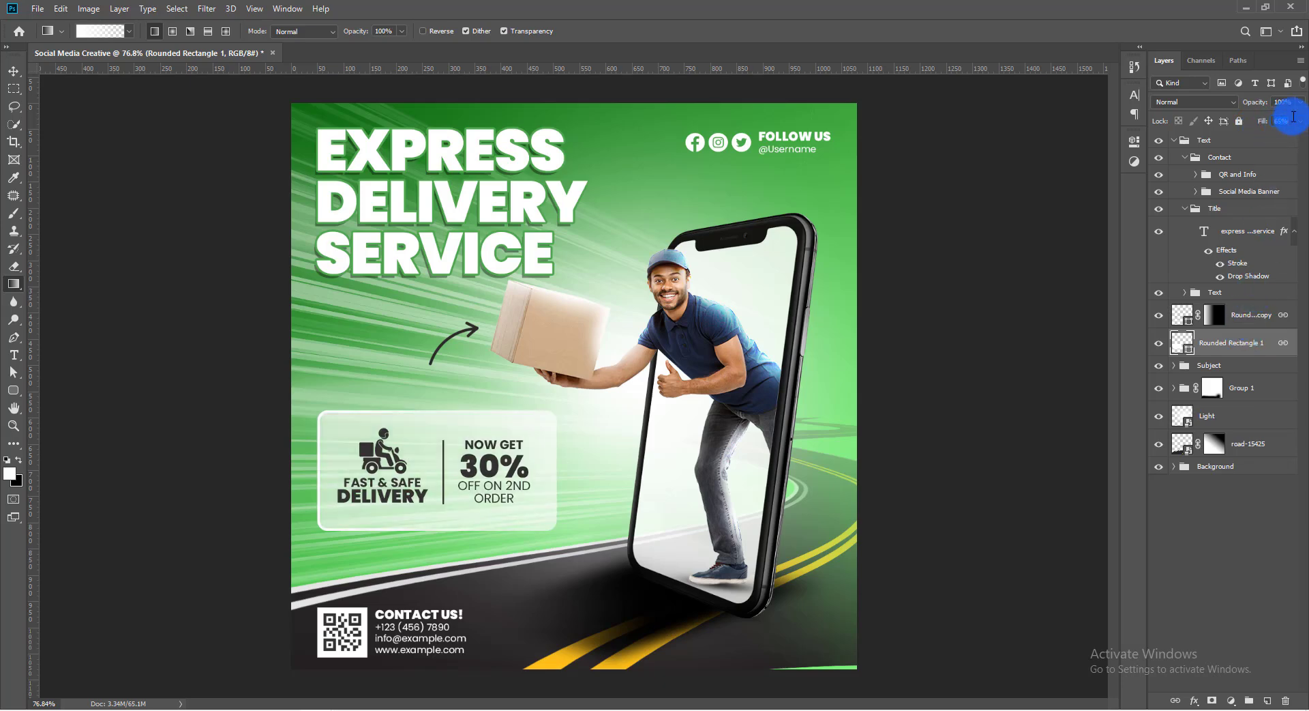
text(50)
key(Return)
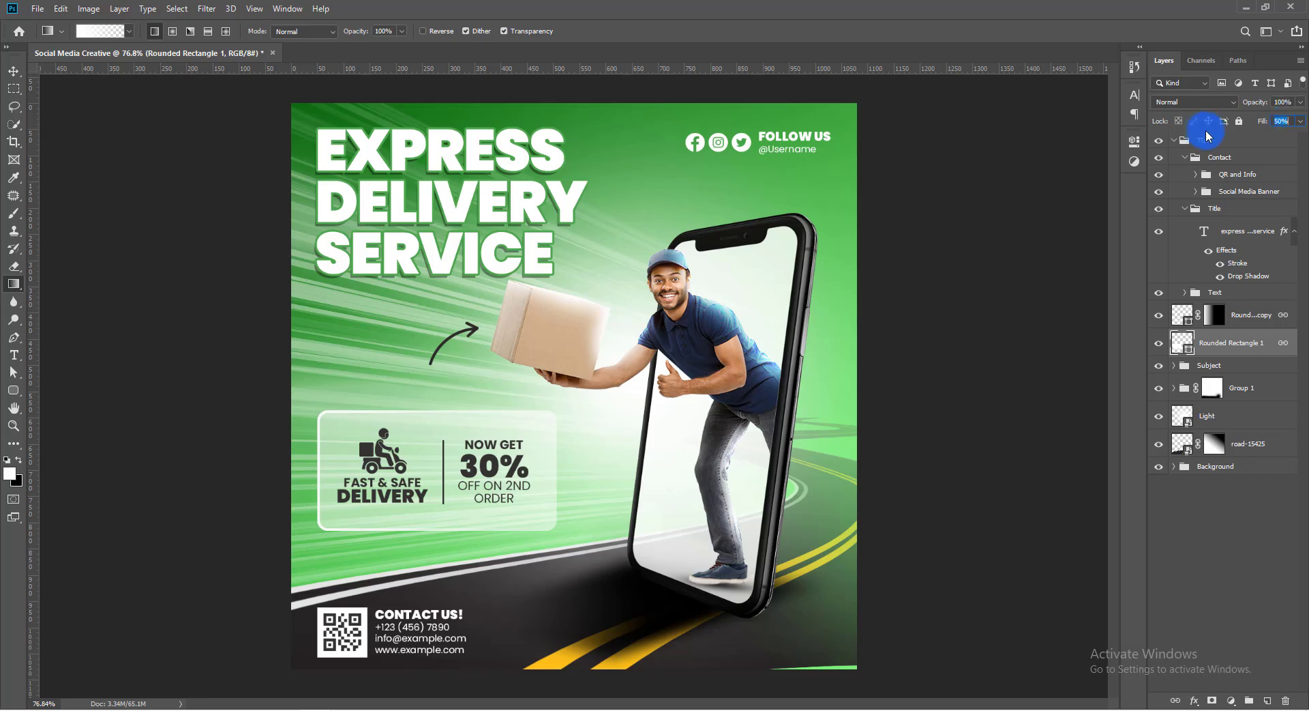
text(70)
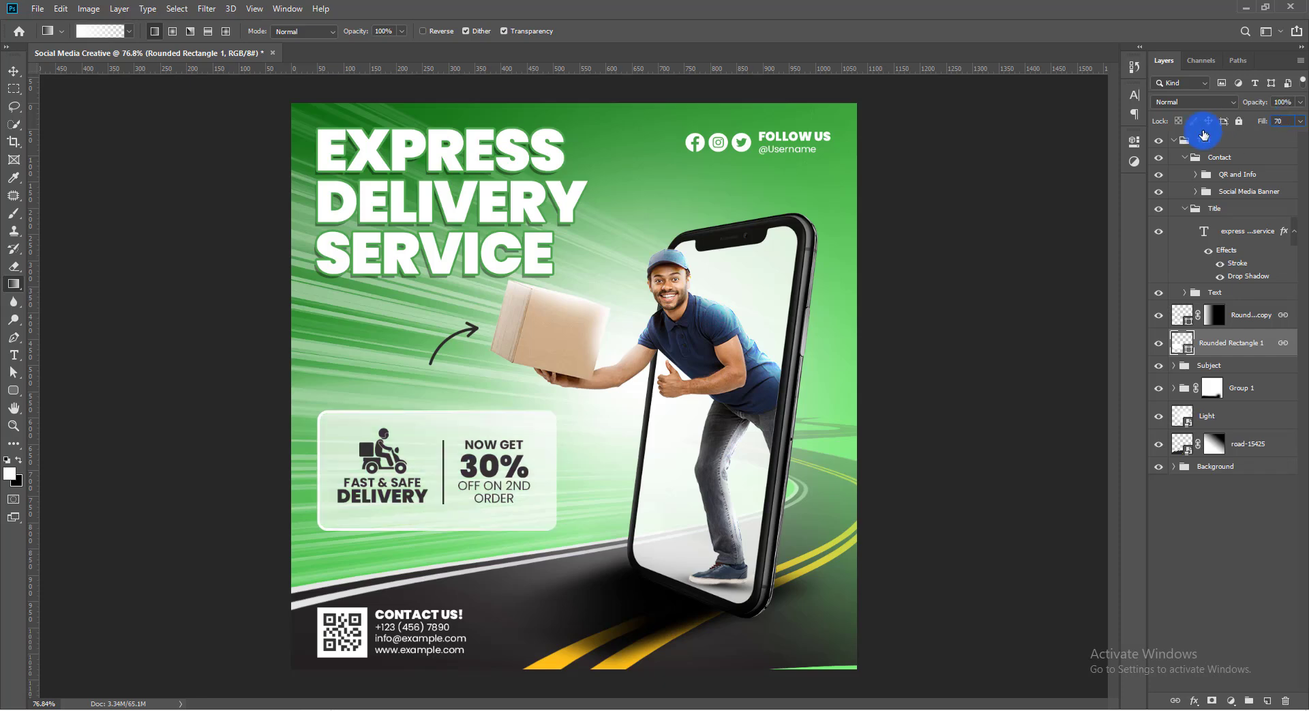
Group the two rounded rectangle layers and center the offer Text group horizontally on the panel
click(1250, 350)
shift+click(1250, 315)
key(ctrl+g)
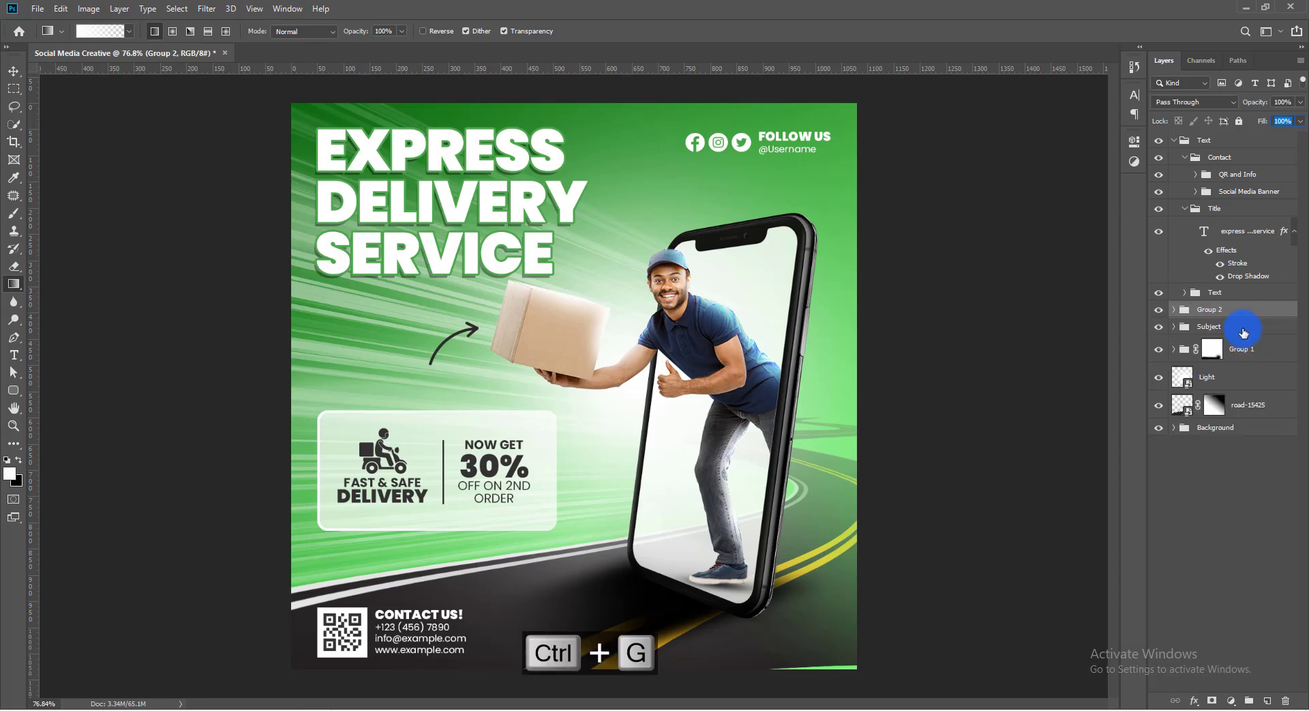
shift+click(1211, 295)
click(13, 71)
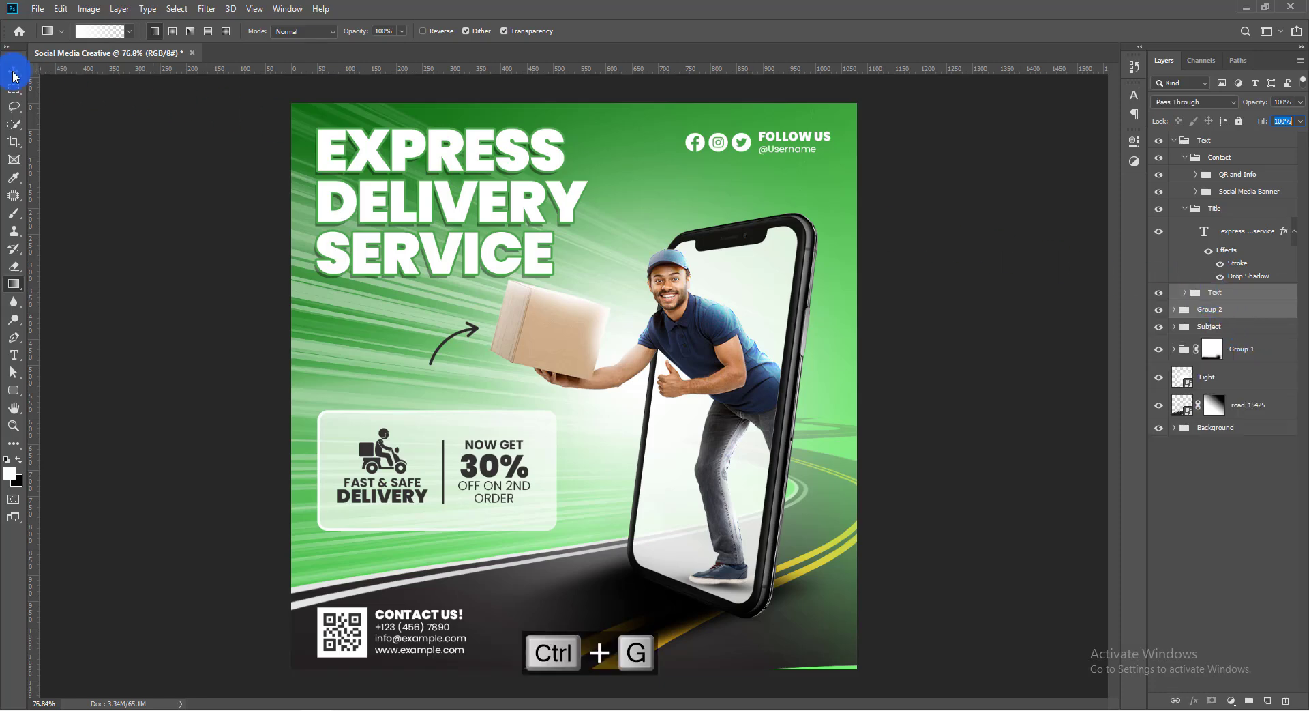
click(311, 32)
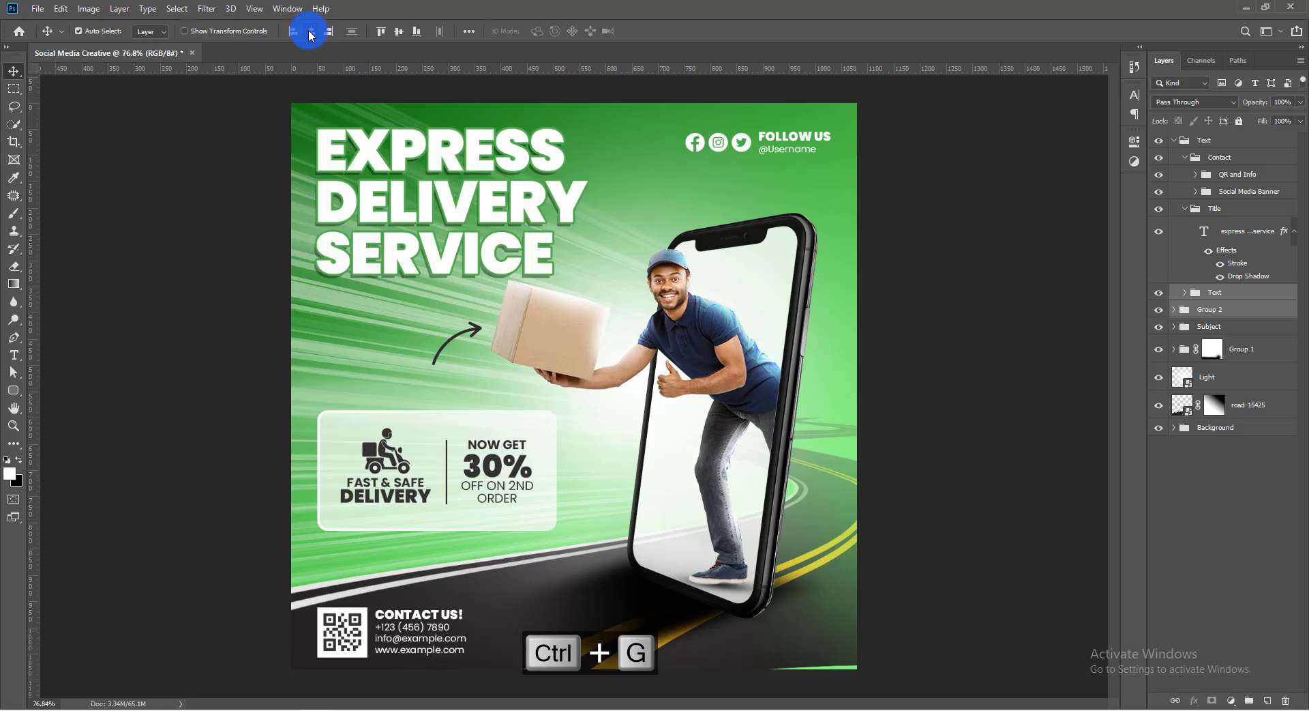
Move the arrow's Shape layer out of the offer Text group into the Title group, and center the offer text vertically on the panel
click(1185, 292)
drag(1231, 324, 1216, 292)
click(1184, 320)
click(1231, 326)
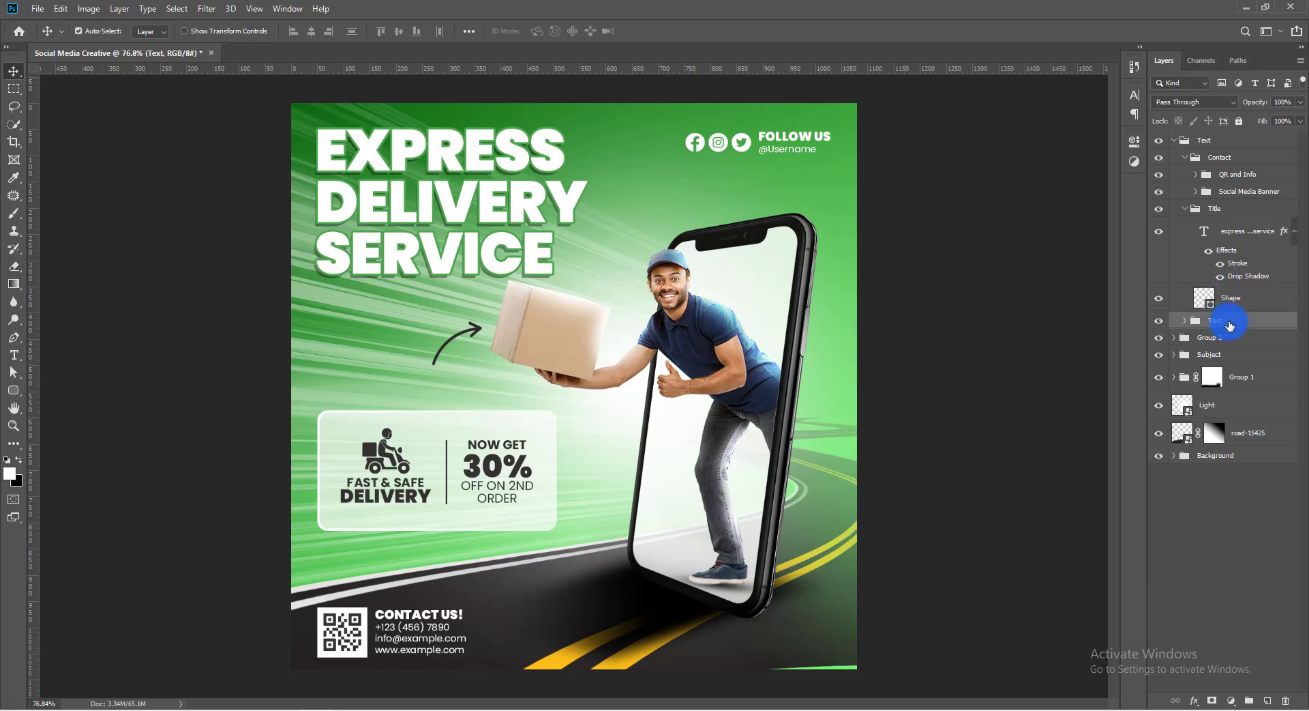
ctrl+click(1215, 341)
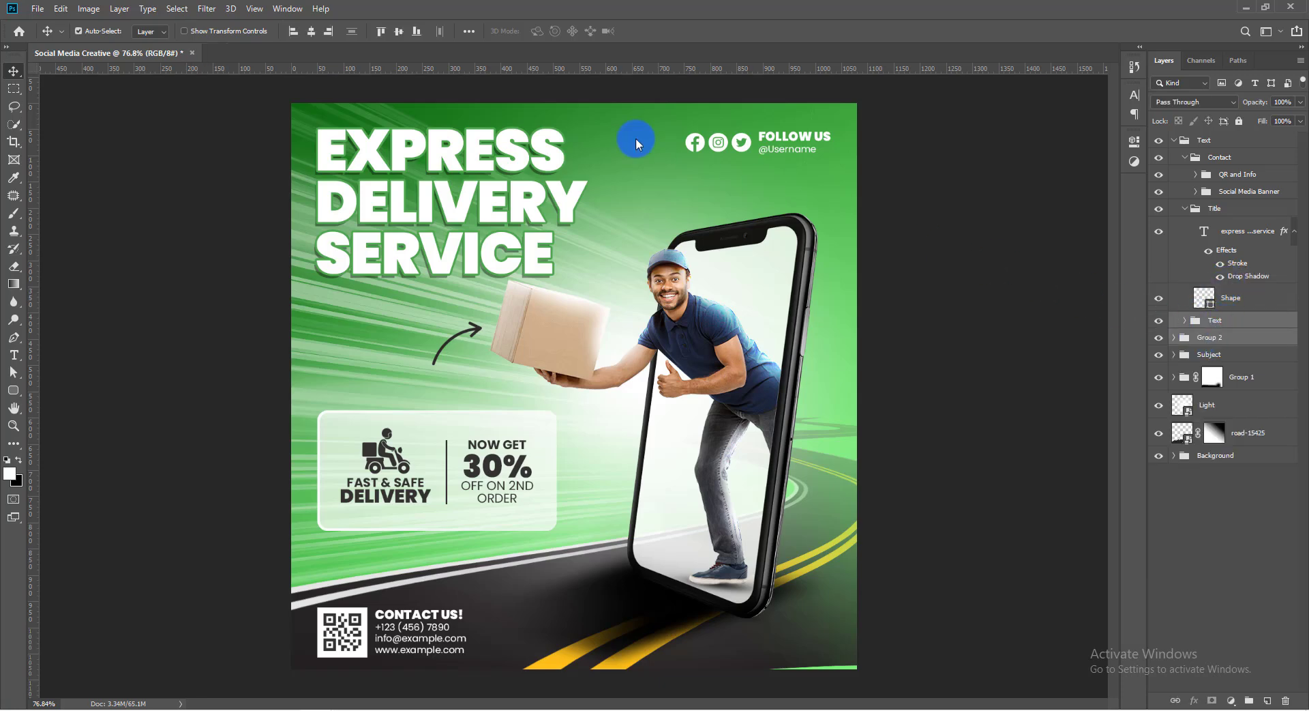
click(398, 31)
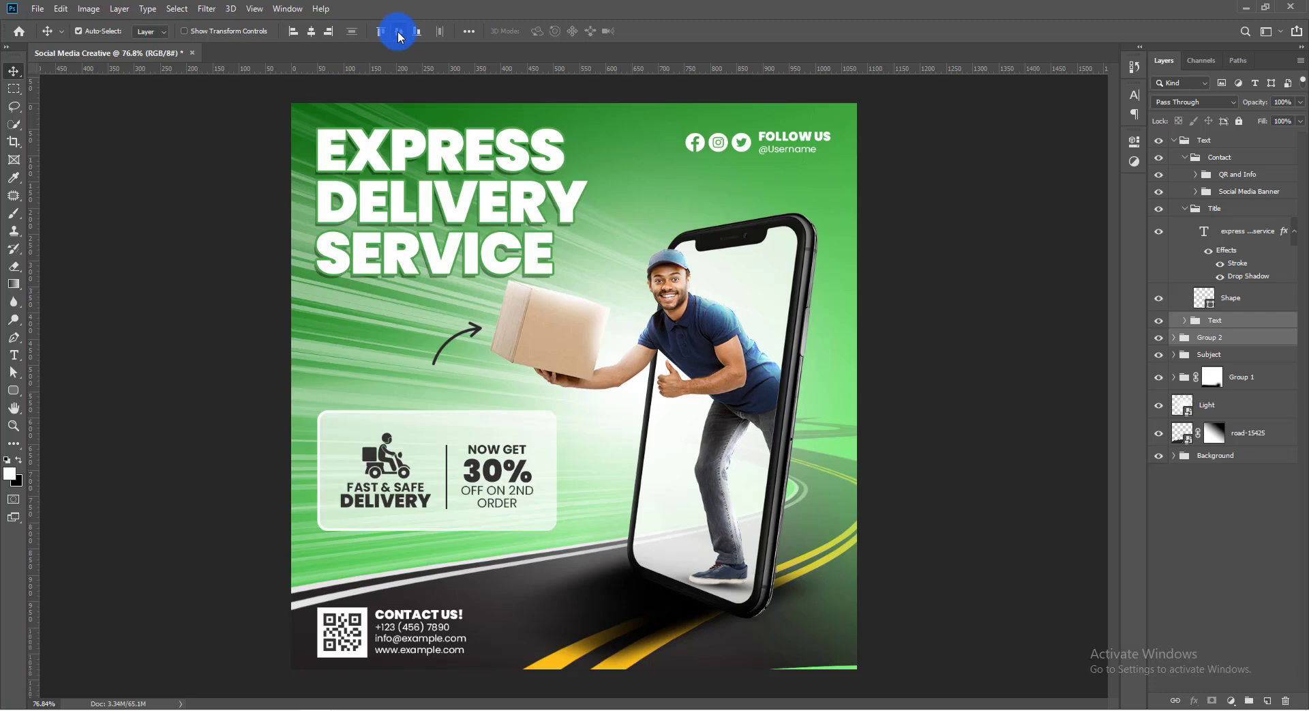
Resize both rounded rectangles in Group 2 symmetrically to about 442 by 204 px around the offer text
click(1229, 345)
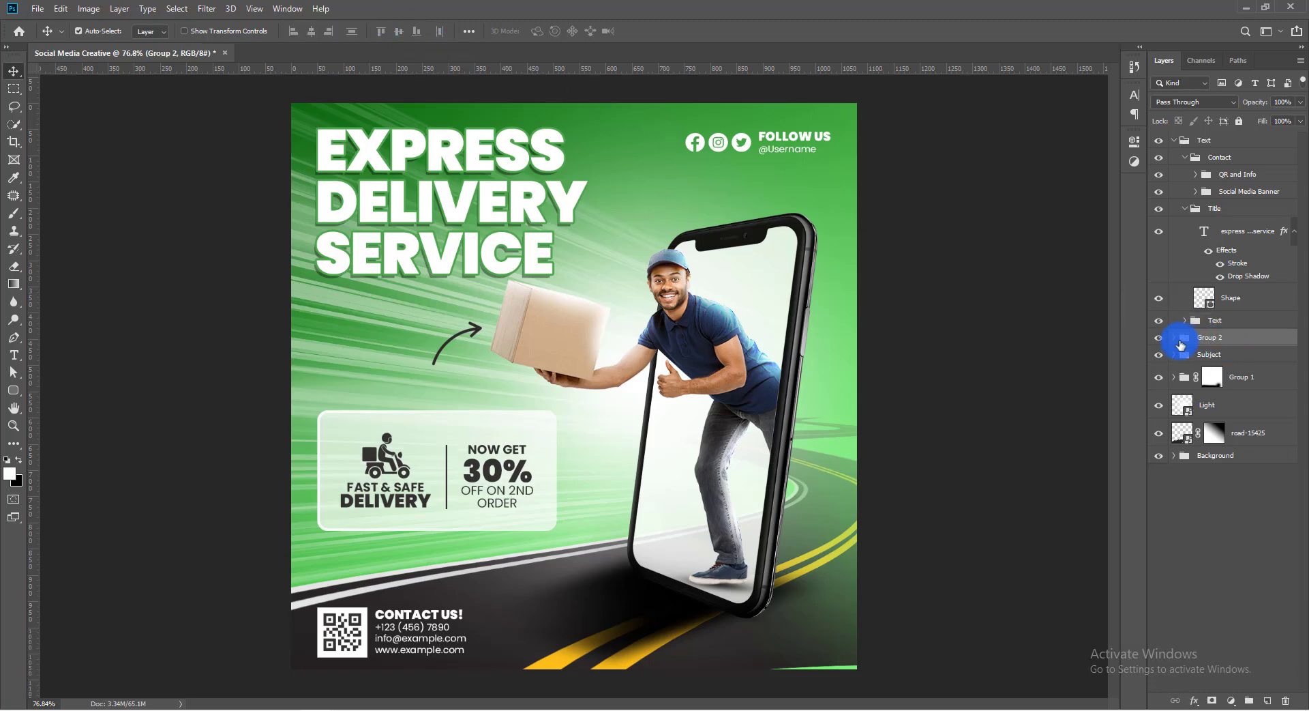
click(1173, 337)
click(1239, 386)
shift+click(1261, 367)
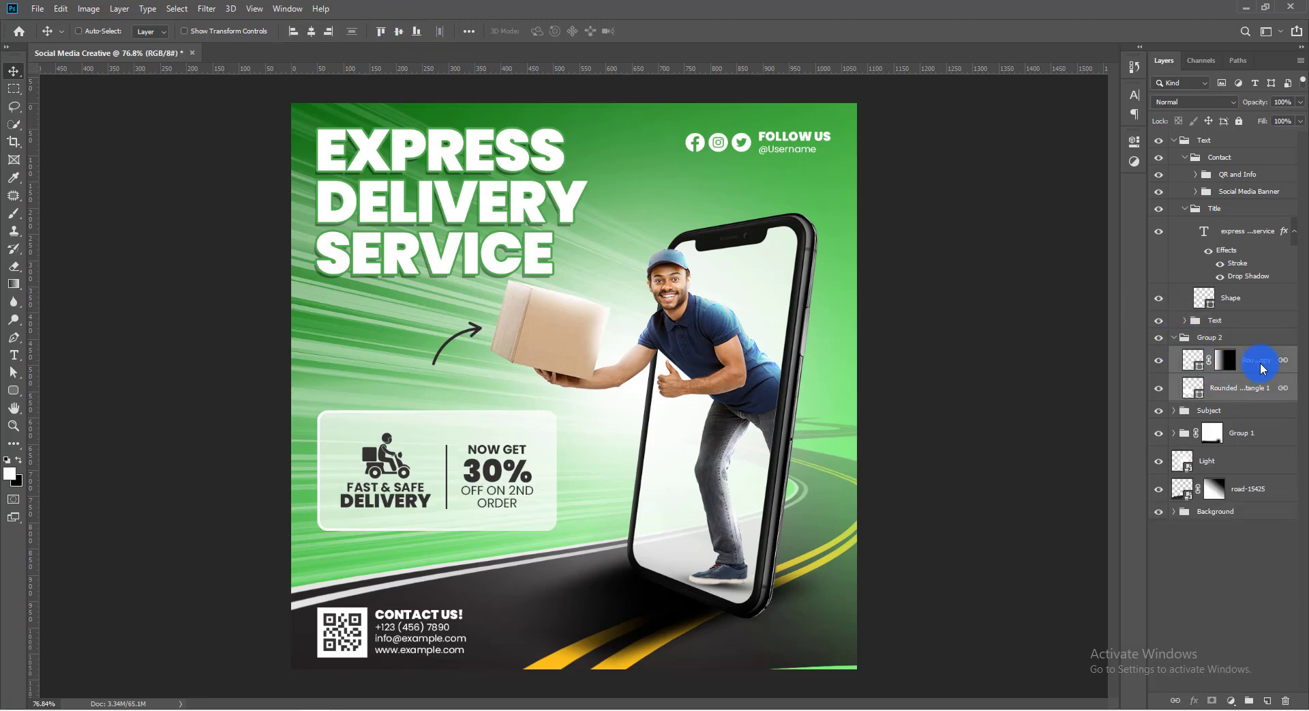
key(ctrl+t)
drag(436, 412, 437, 419)
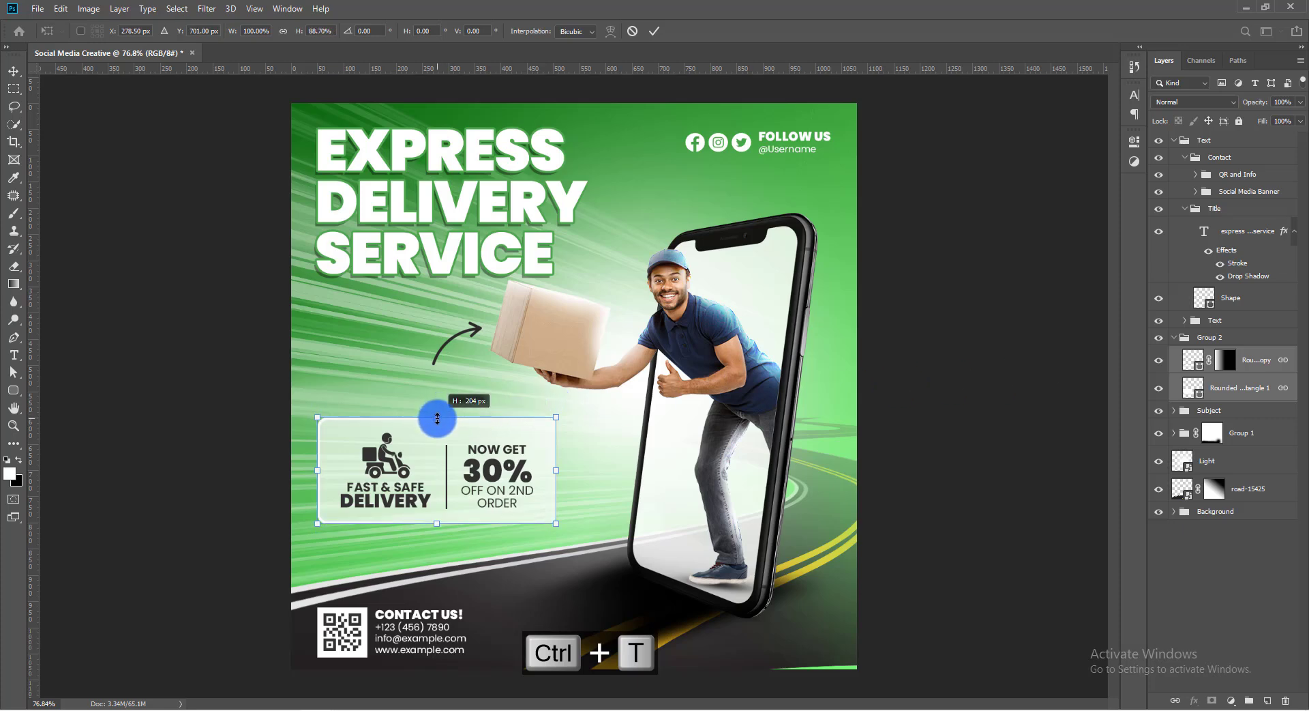
drag(556, 470, 549, 472)
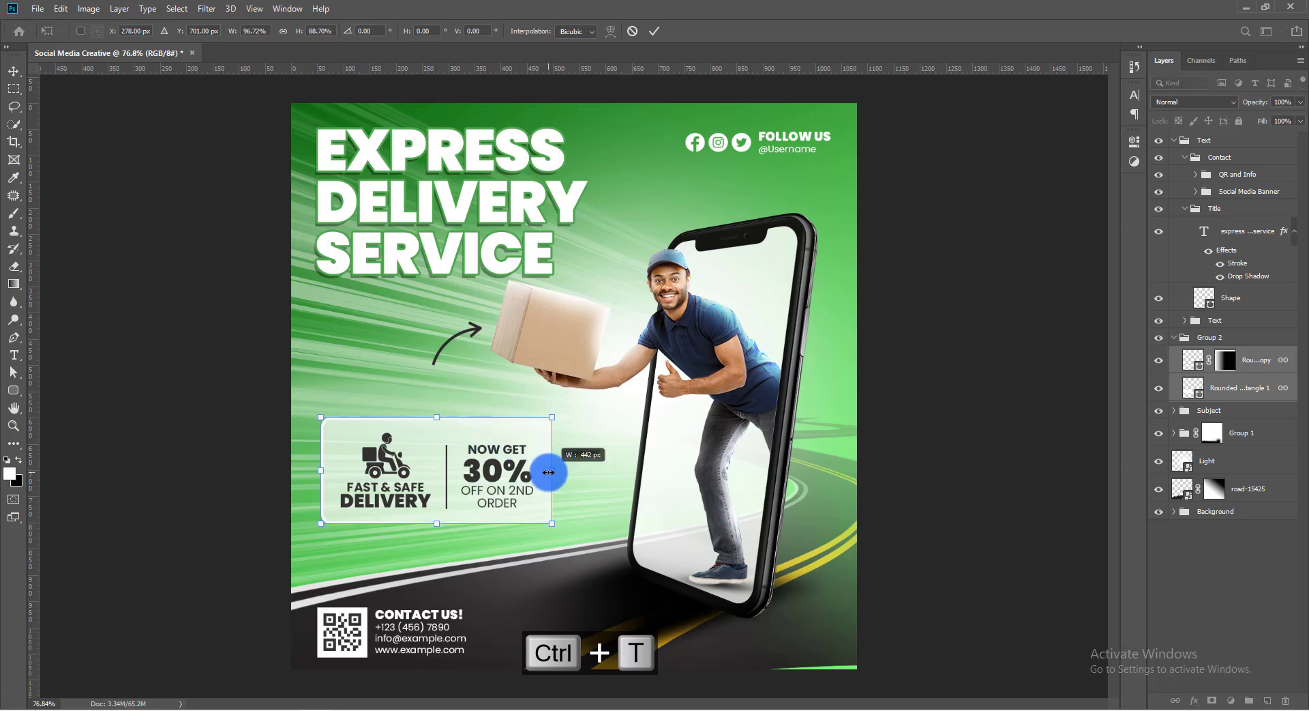
click(654, 31)
click(1175, 337)
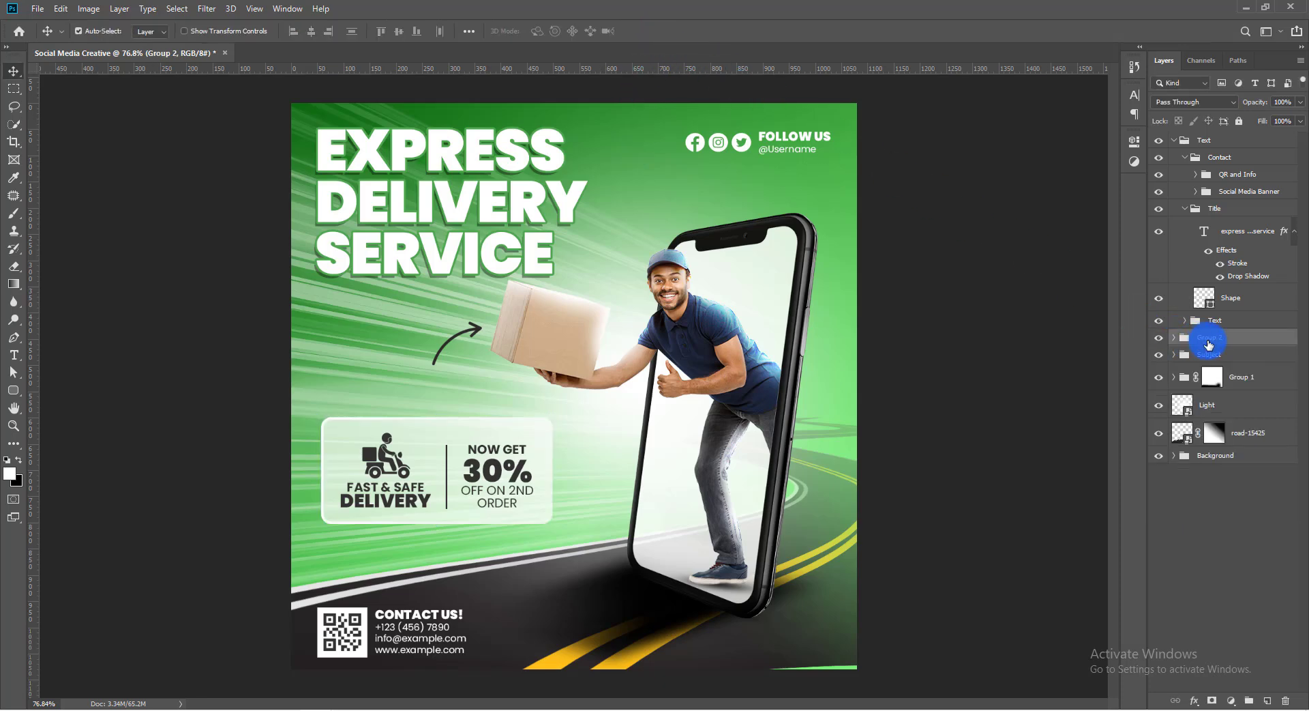
Place Group 2 inside the main Text group below the offer text, and move the panel and offer text together slightly upward
click(1163, 343)
click(1187, 208)
click(1185, 158)
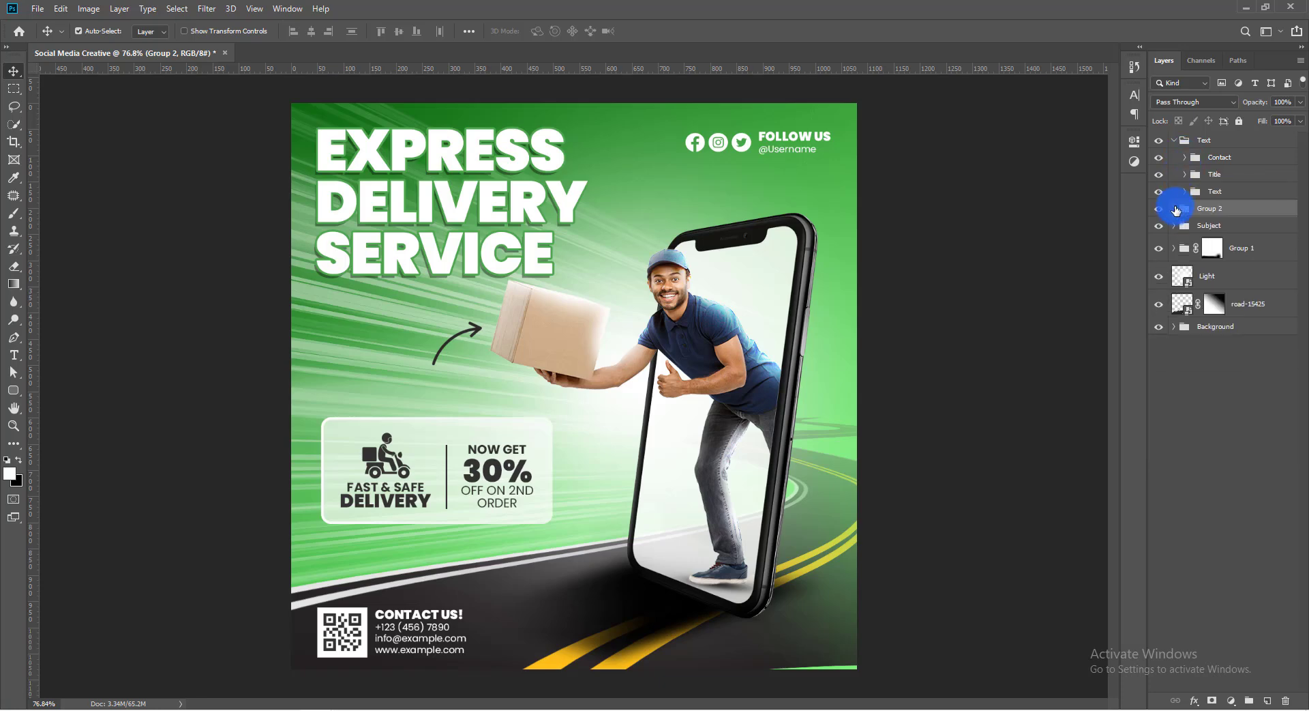
drag(1209, 209, 1210, 202)
ctrl+click(1215, 195)
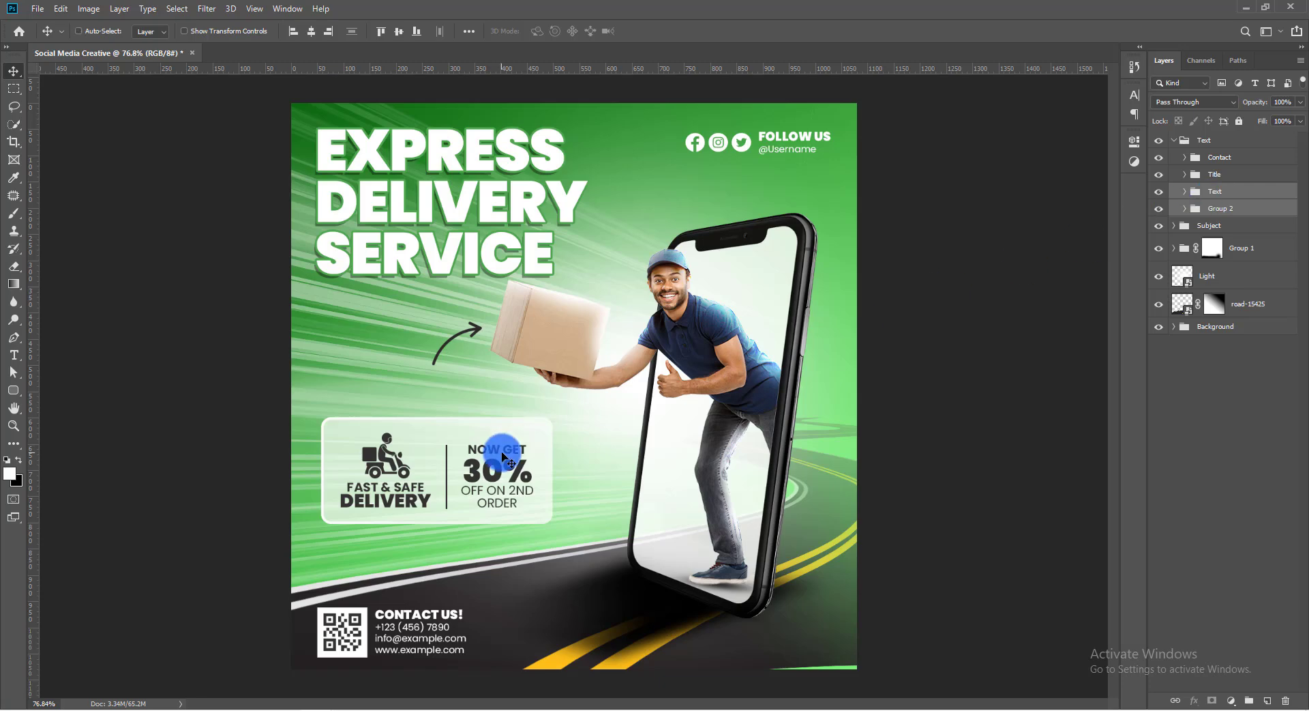
drag(502, 455, 511, 431)
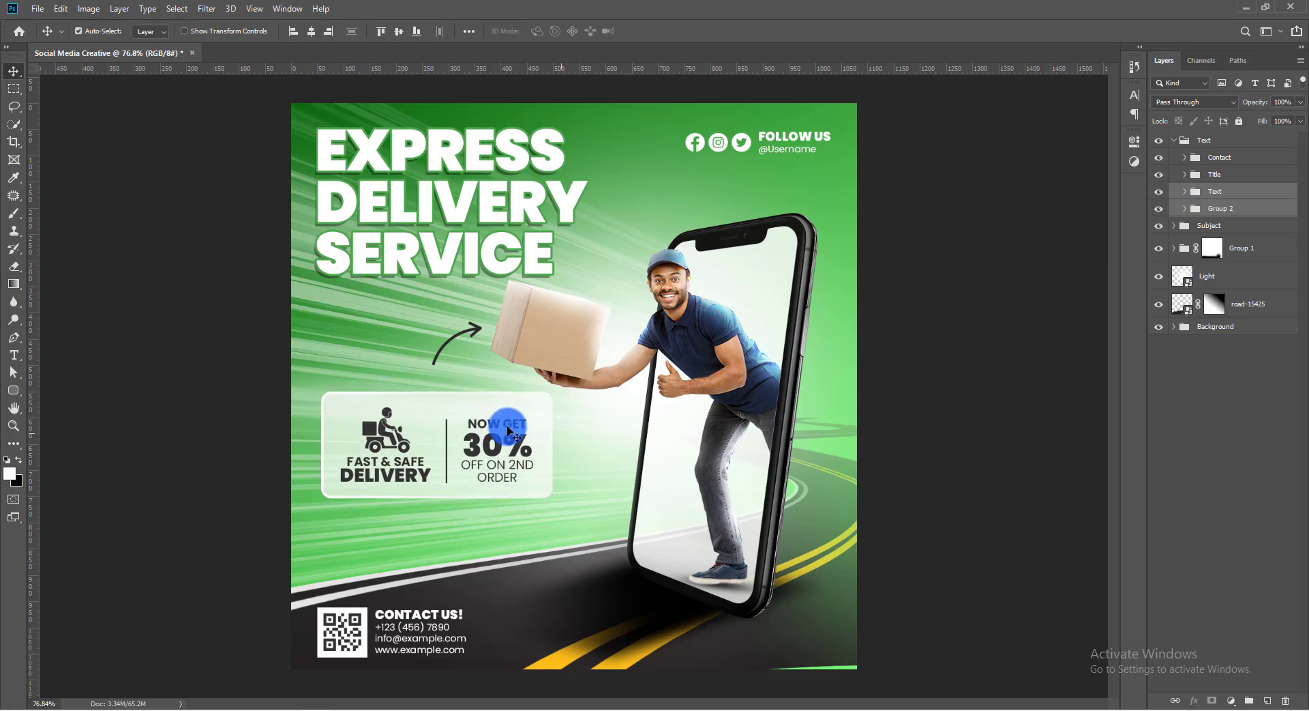
click(1207, 192)
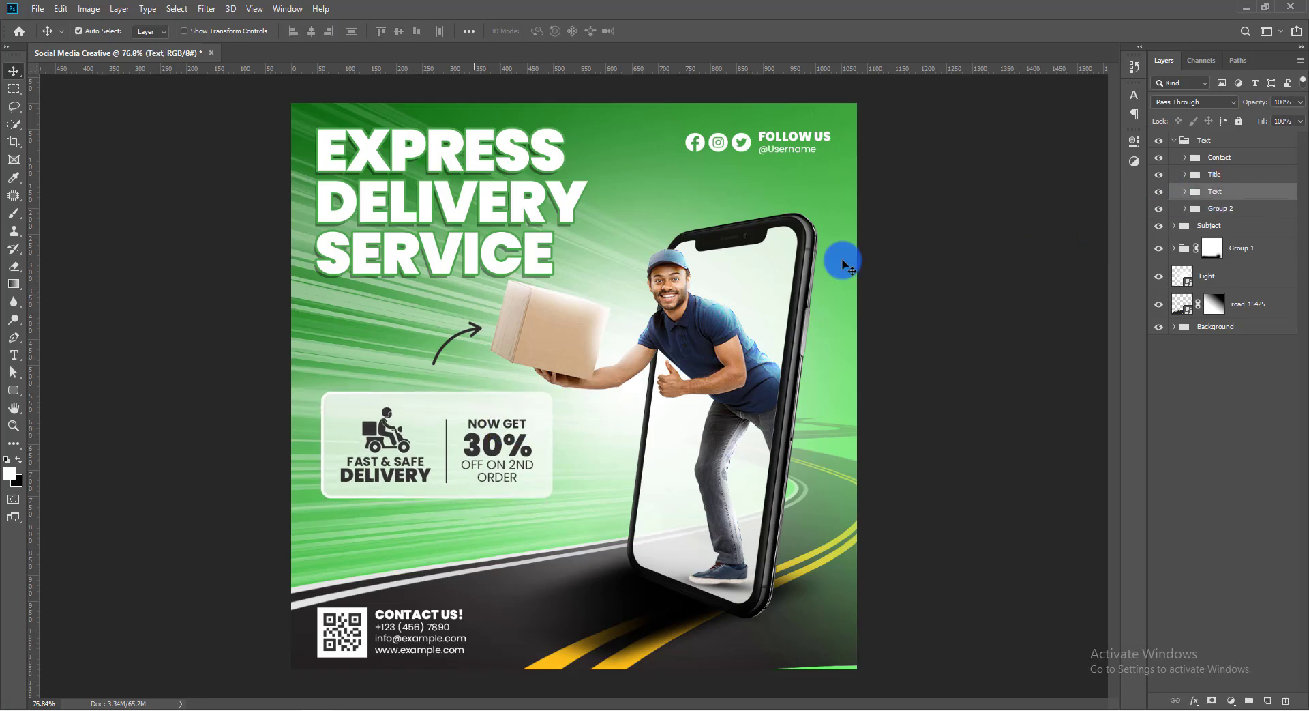
Move the curved arrow slightly down and to the left, and adjust it with a free transform
drag(478, 329, 497, 301)
key(ctrl+t)
key(Return)
key(ctrl+t)
key(Return)
Scale the EXPRESS DELIVERY SERVICE title down slightly to about 510 by 354 px
click(534, 254)
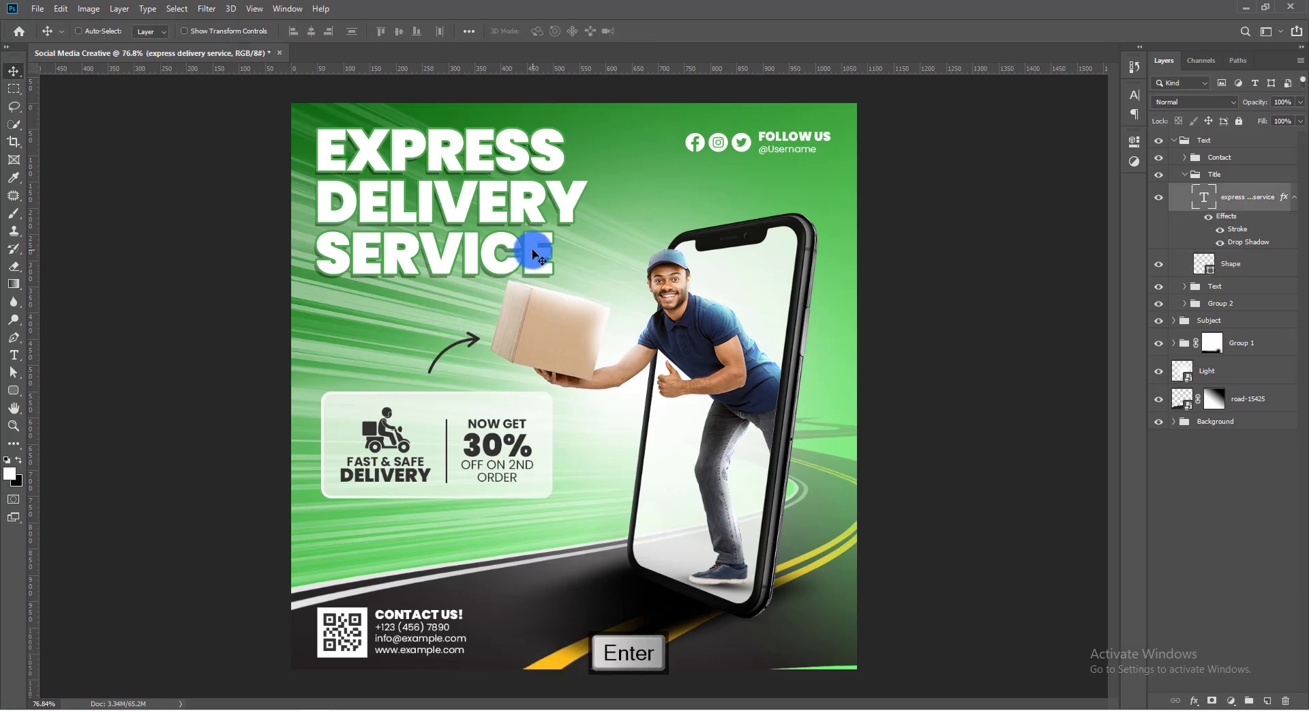
key(ctrl+t)
drag(585, 308, 579, 301)
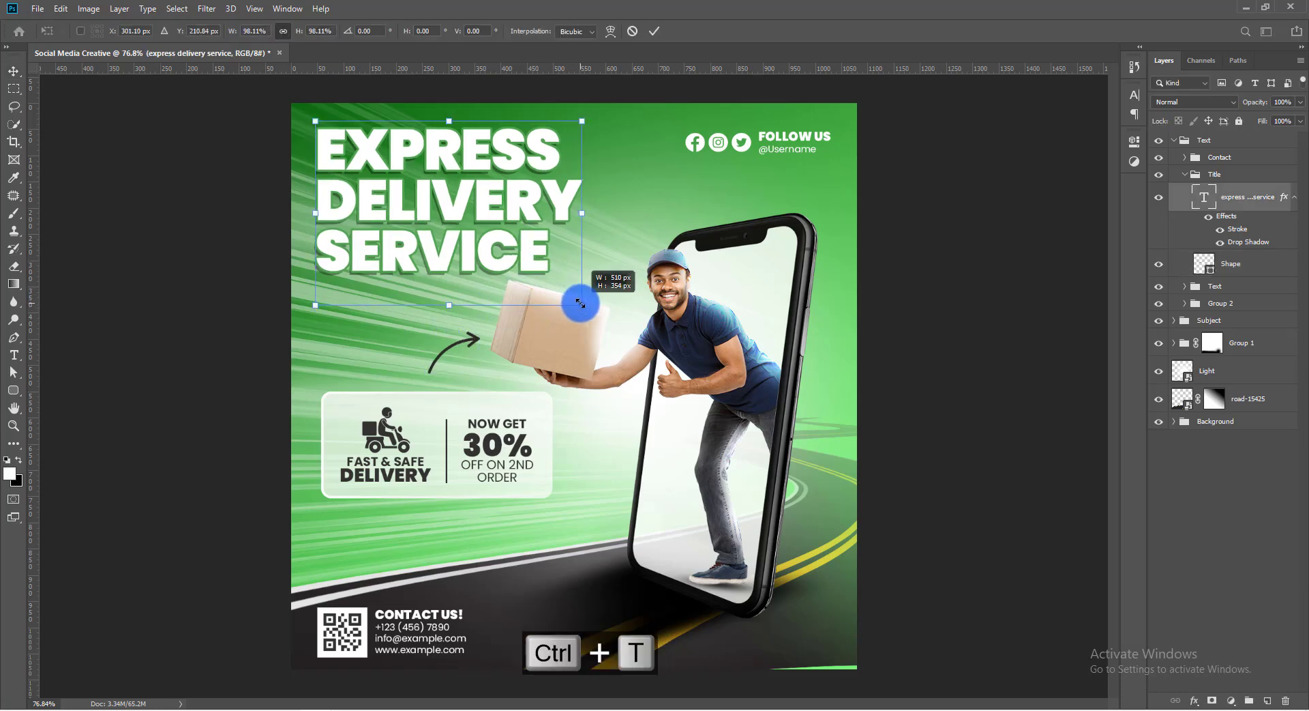
key(Return)
click(994, 298)
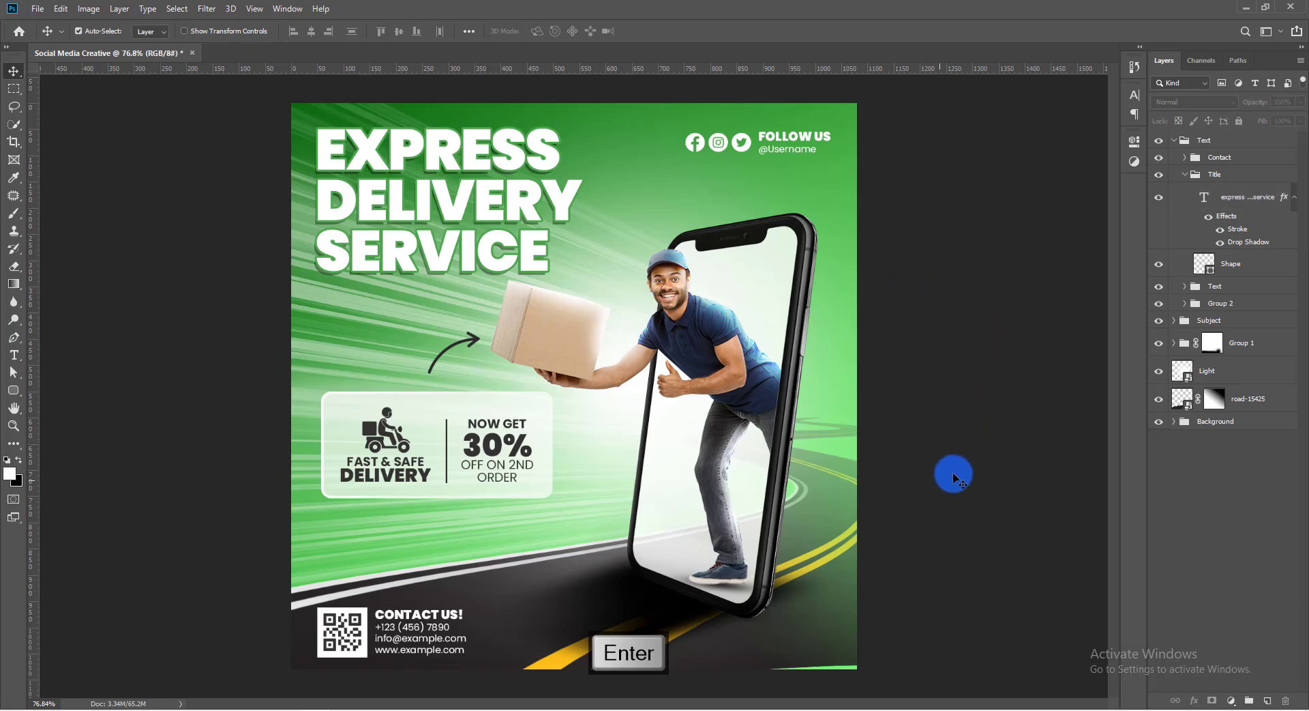
Rasterize the road-15425 layer and apply its layer mask
click(839, 649)
key(ctrl+t)
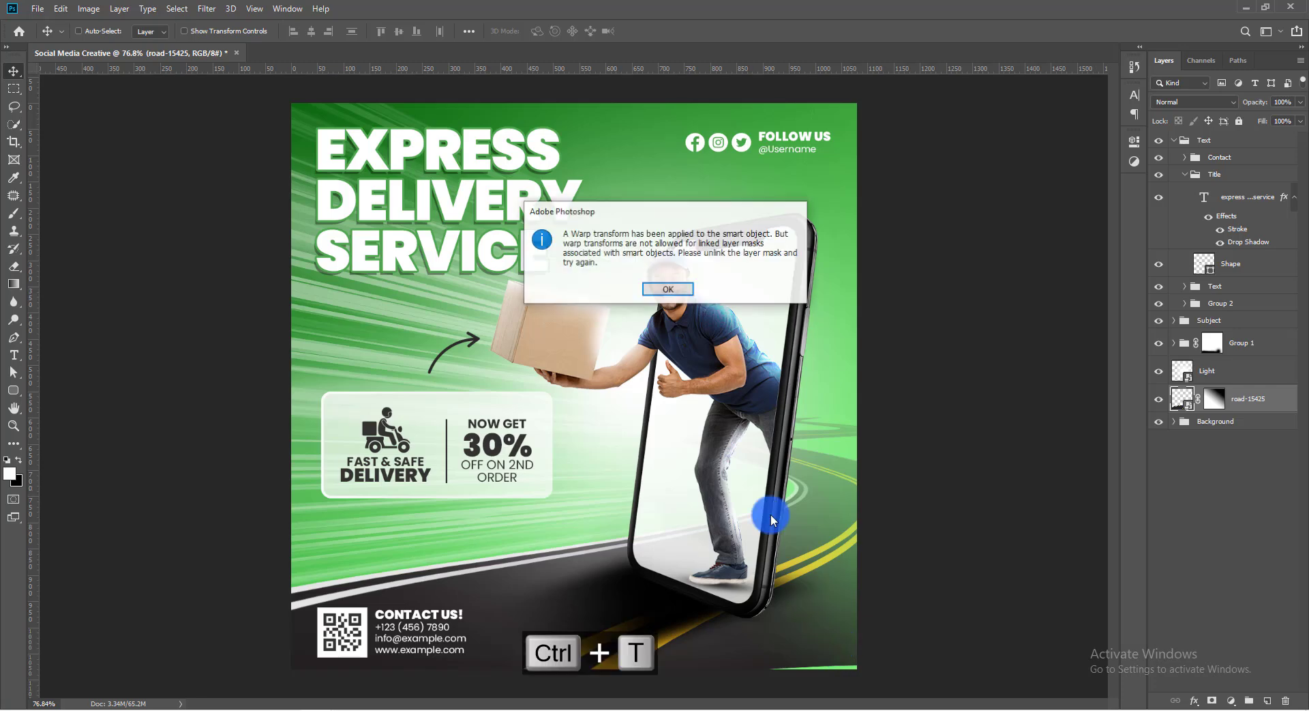
click(667, 288)
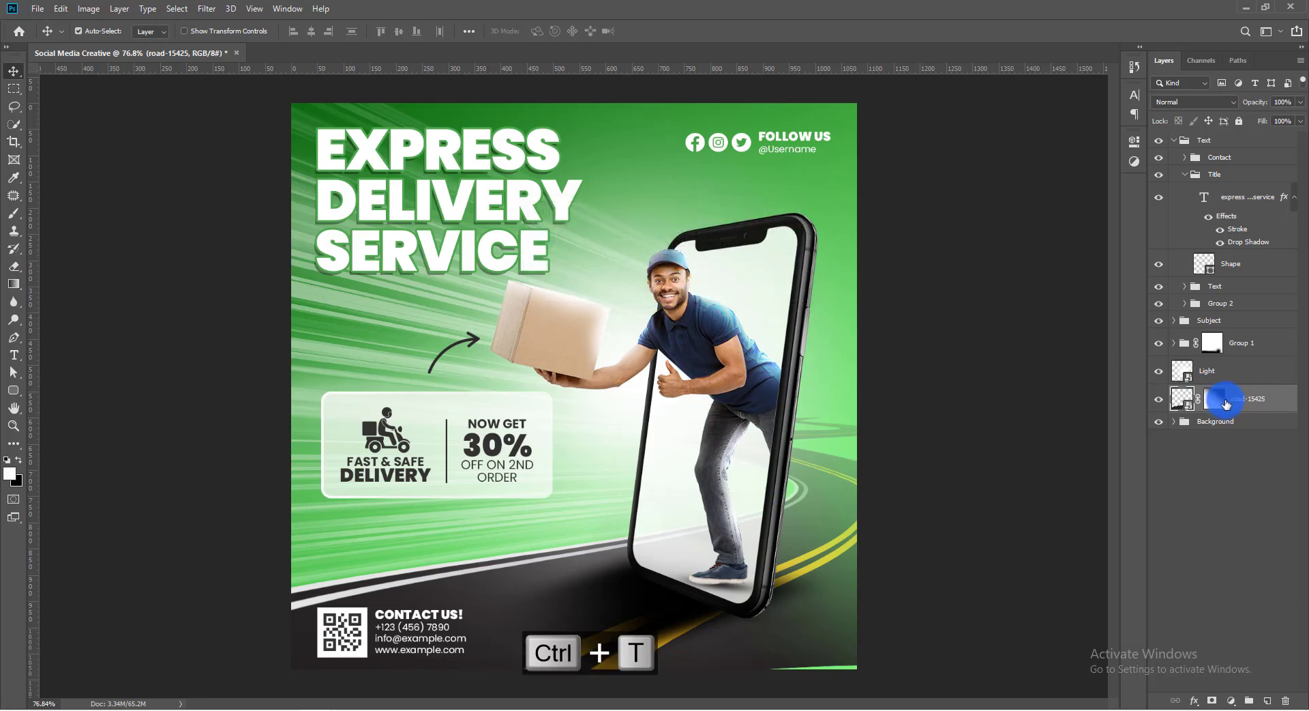
right_click(1262, 395)
click(1156, 367)
right_click(1217, 402)
click(1214, 443)
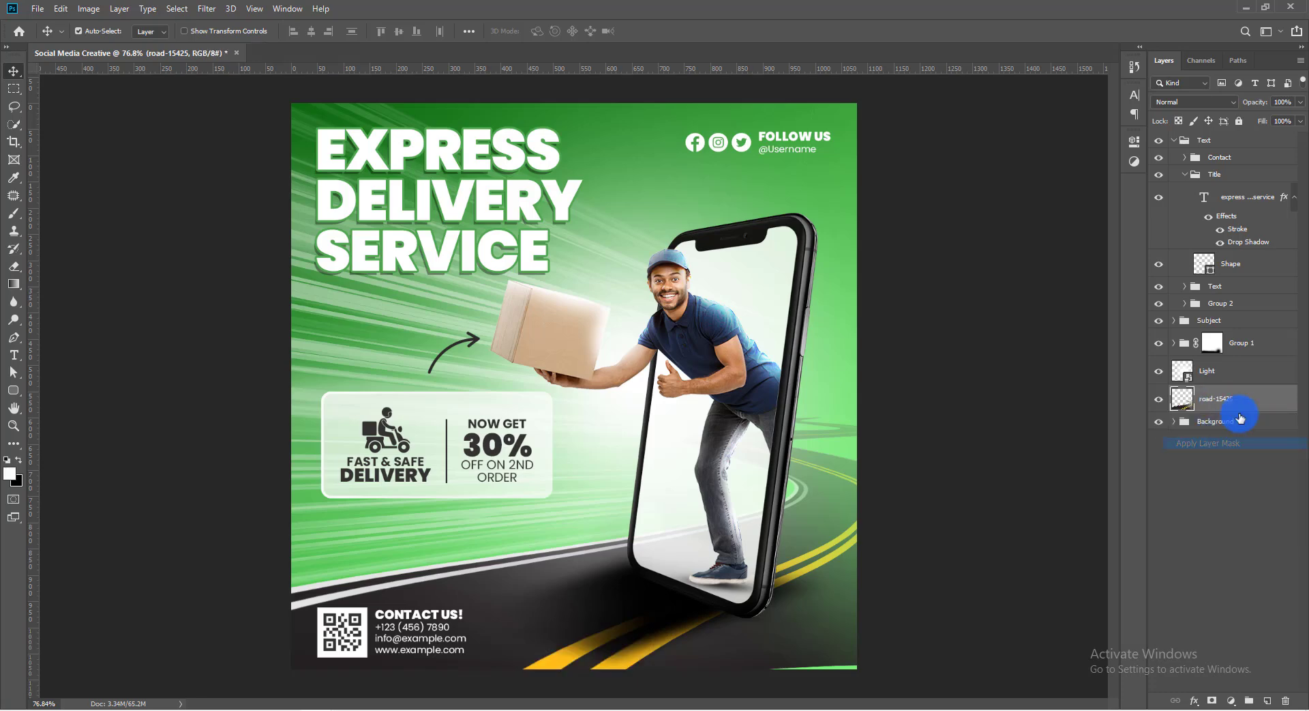
Warp the road-15425 layer so it covers the canvas's lower-right corner, and pull its upper-left corner far upward
key(ctrl+t)
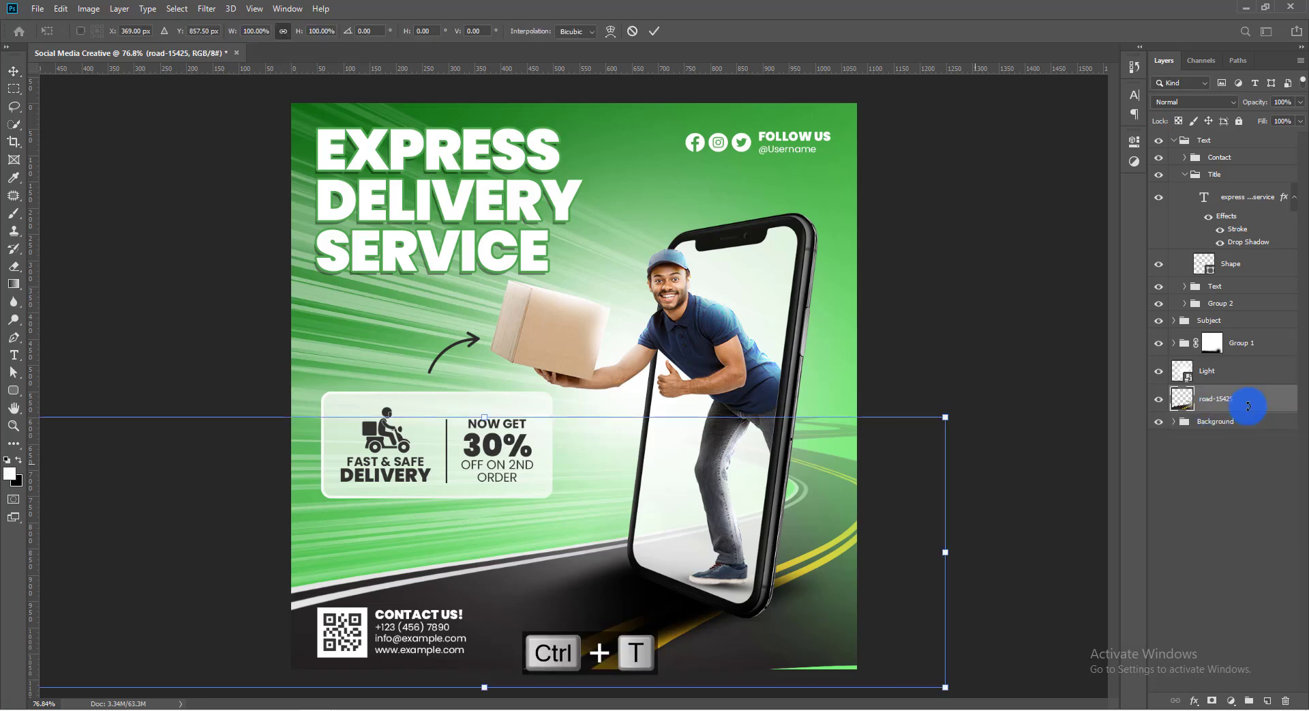
right_click(761, 544)
click(793, 436)
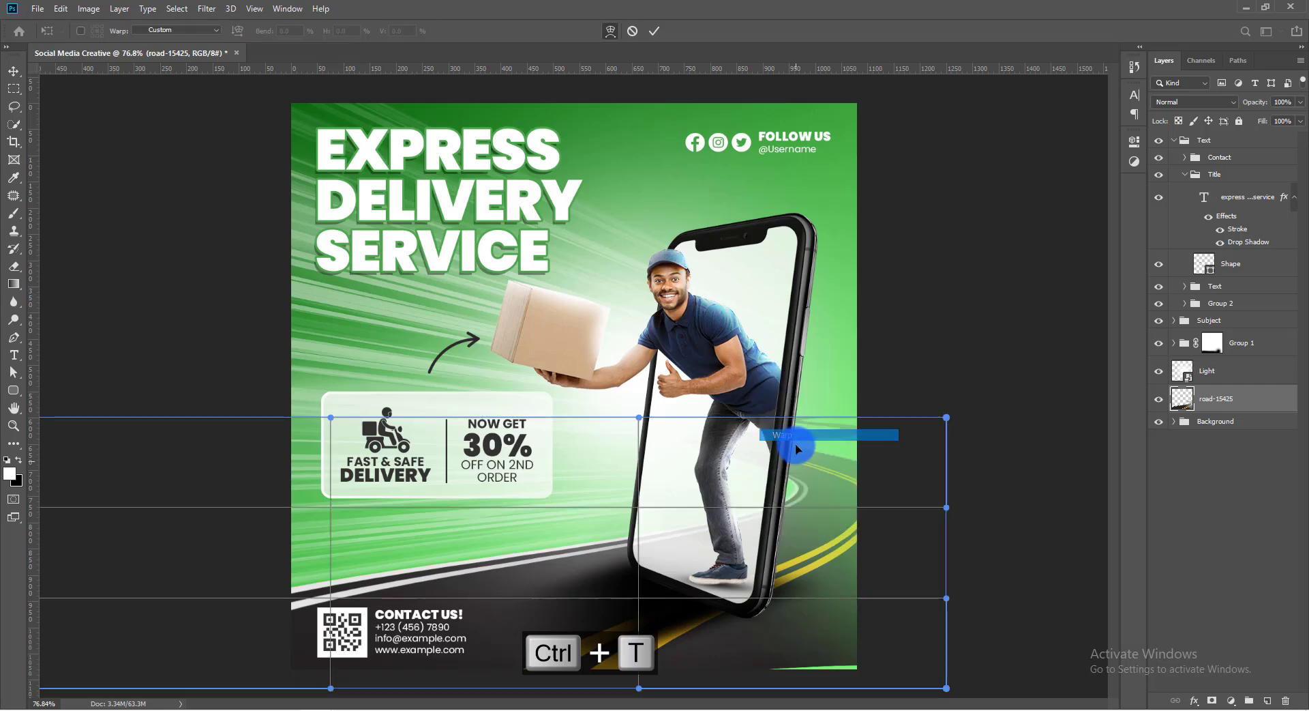
drag(837, 653, 202, 589)
scroll(202, 589, down, 2)
drag(100, 412, 93, 190)
drag(97, 446, 99, 424)
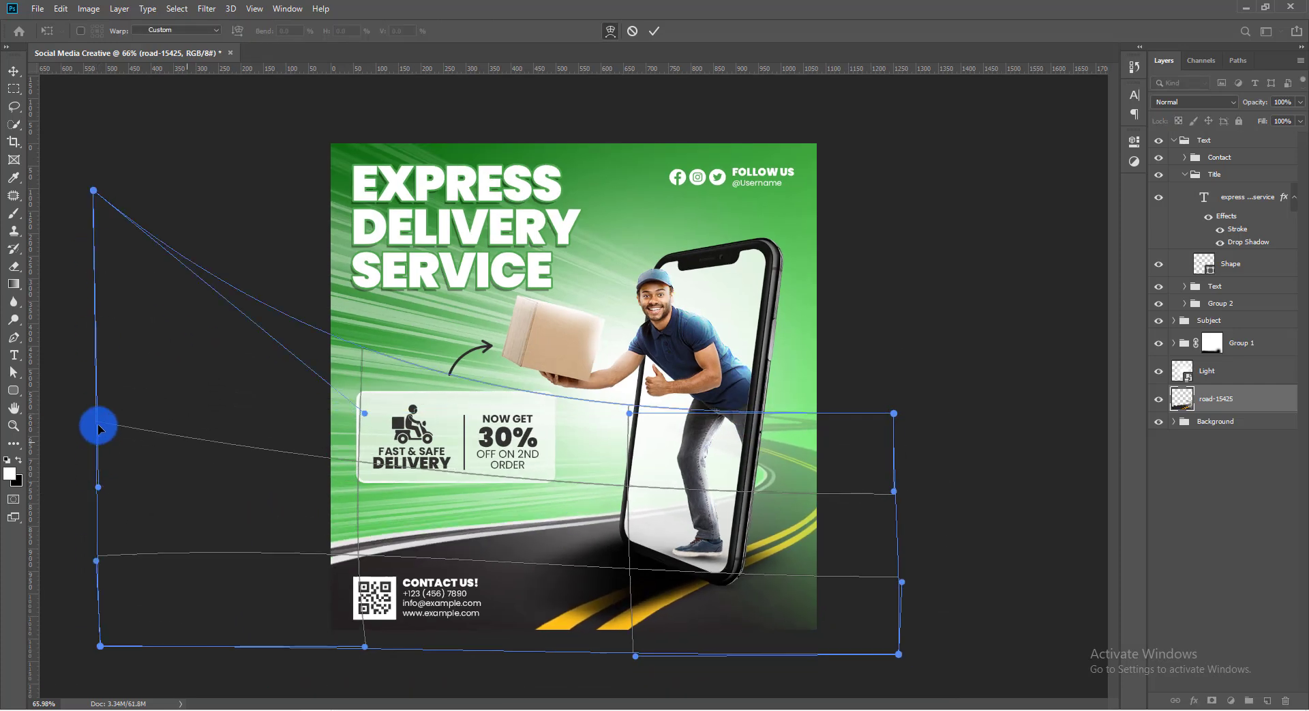
key(Return)
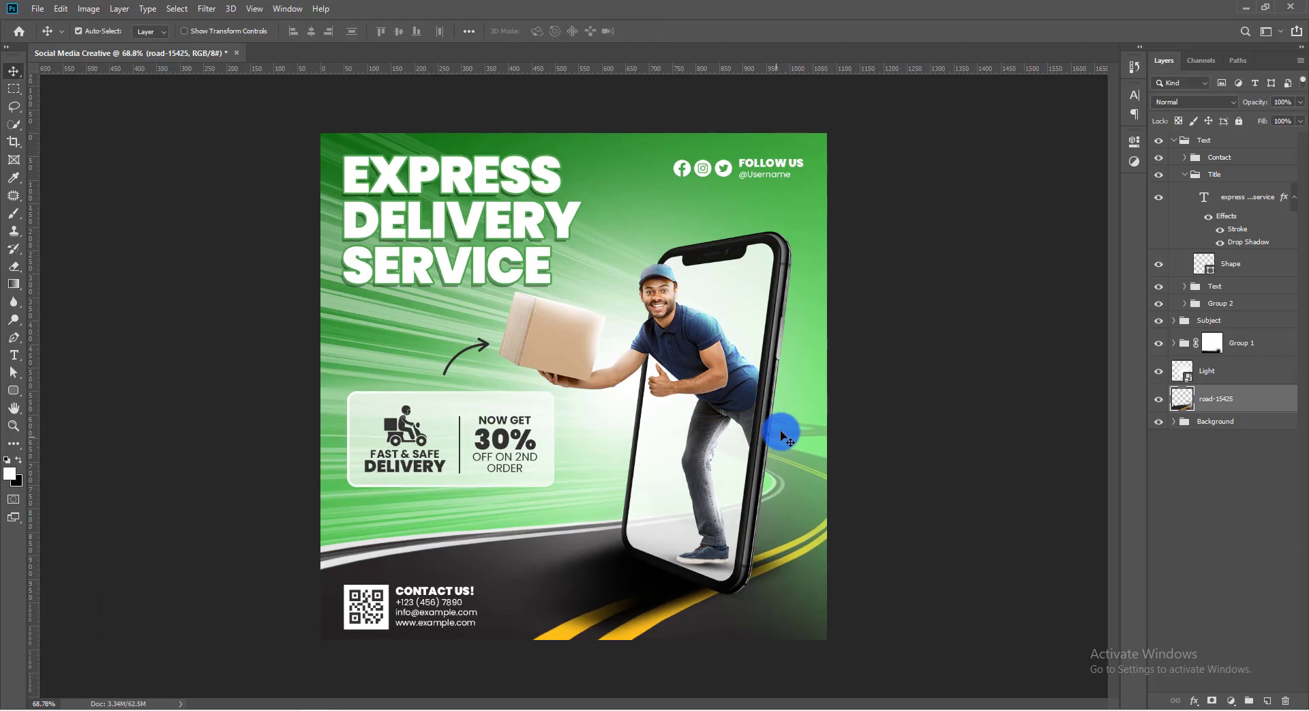
Nudge the QR and Info group inside the Contact group upward by about 20 px
scroll(779, 426, up, 1)
click(1211, 302)
click(1202, 158)
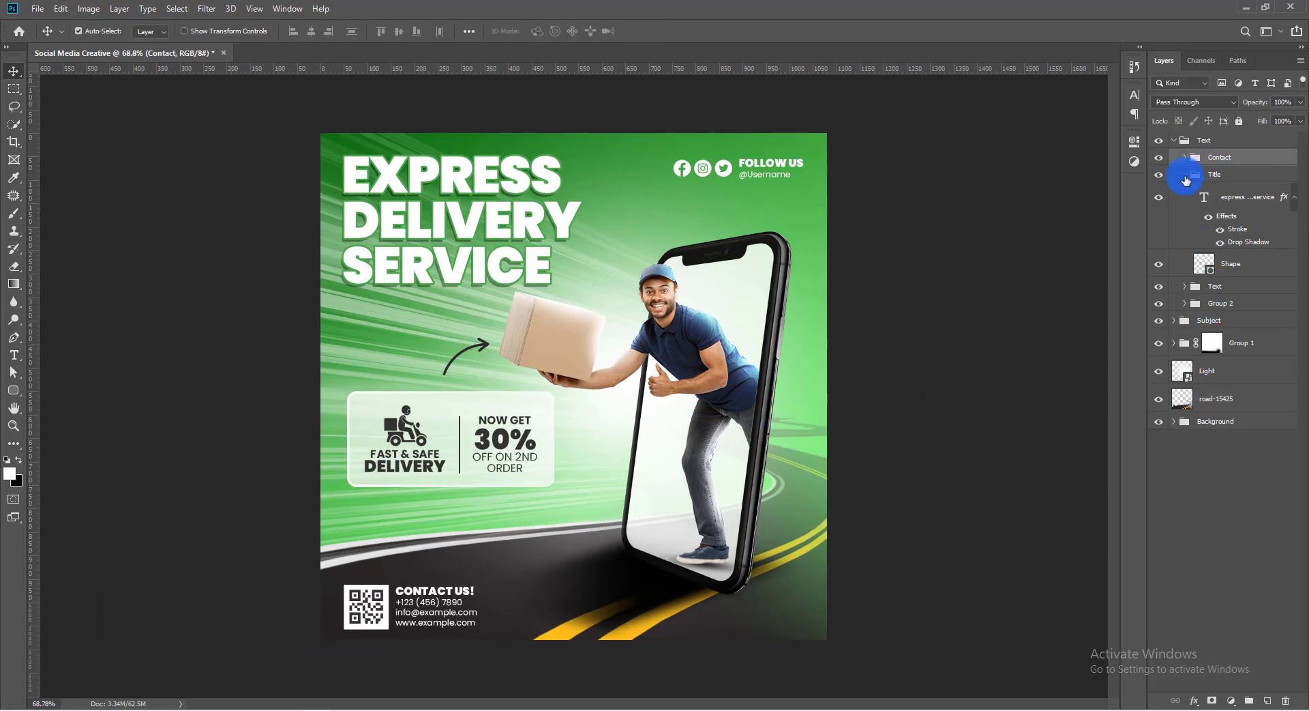
drag(501, 563, 498, 550)
key(ctrl+z)
click(1185, 158)
click(1214, 174)
key(shift+Up)
key(shift+Up)
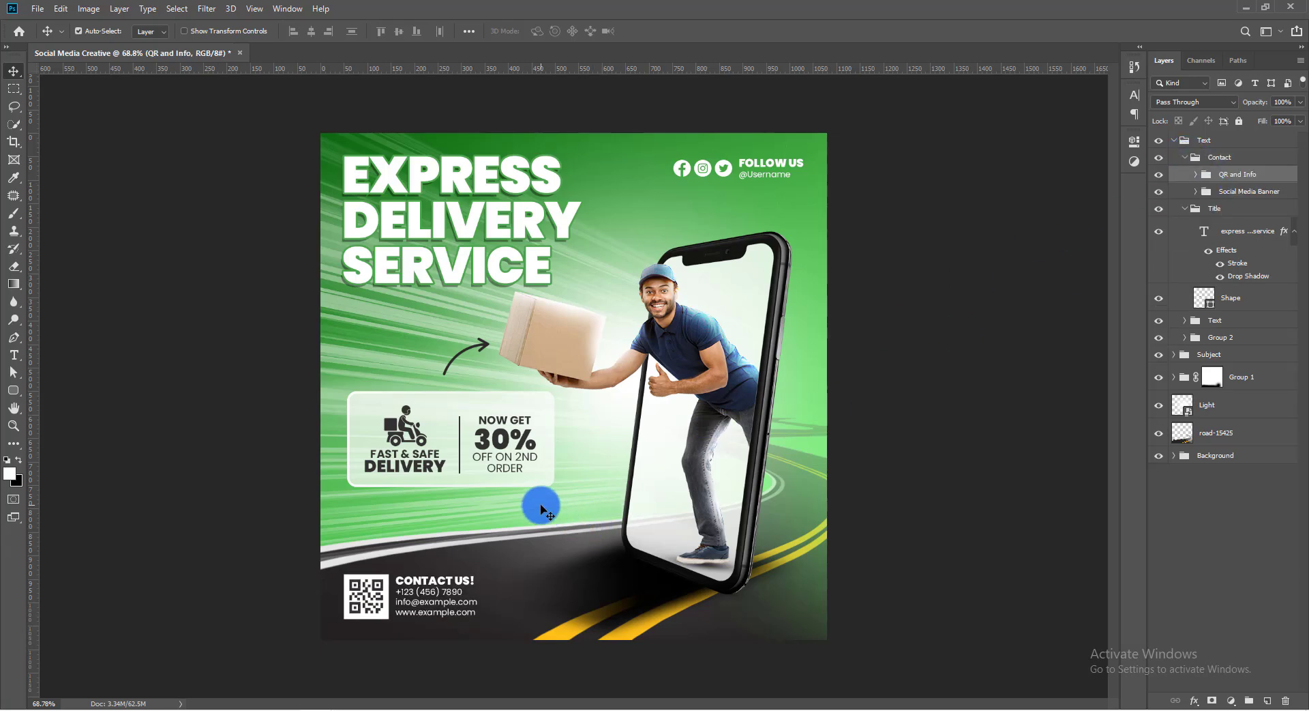
Rotate the light-streak image layer in Group 1 to 10° and reposition it slightly
click(542, 508)
key(ctrl+t)
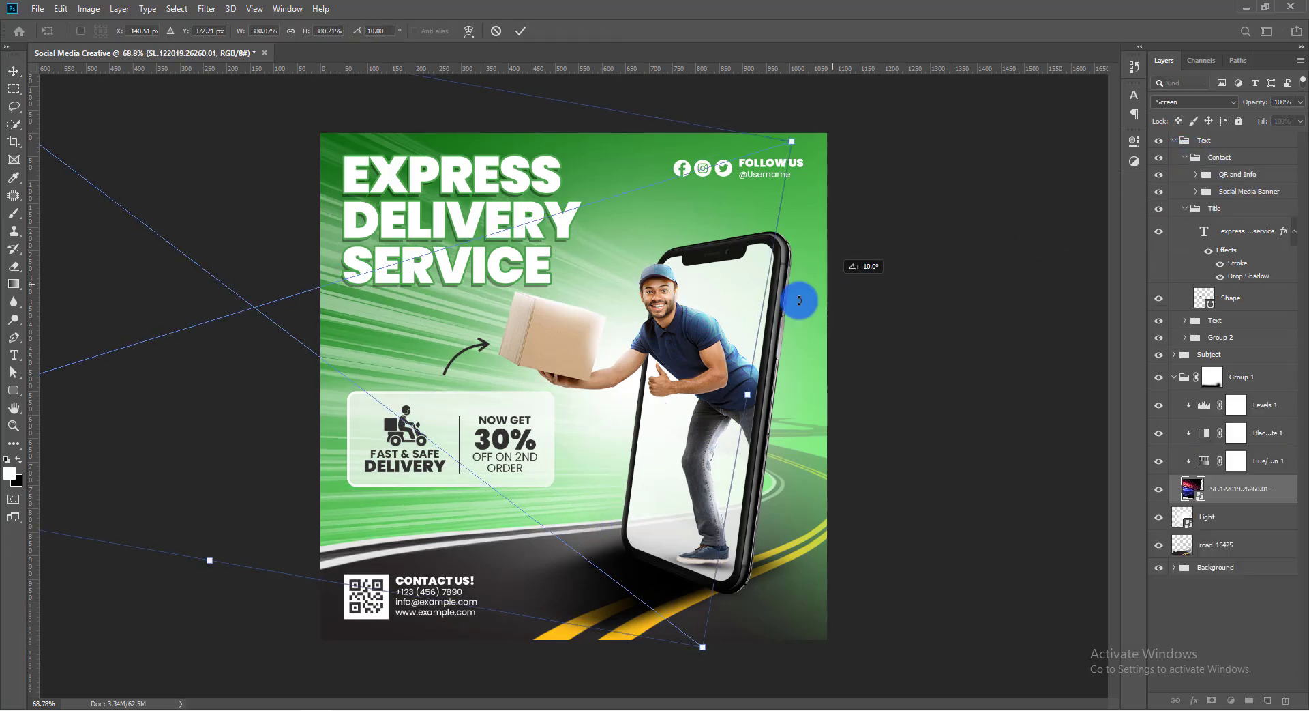
drag(673, 336, 675, 347)
key(Return)
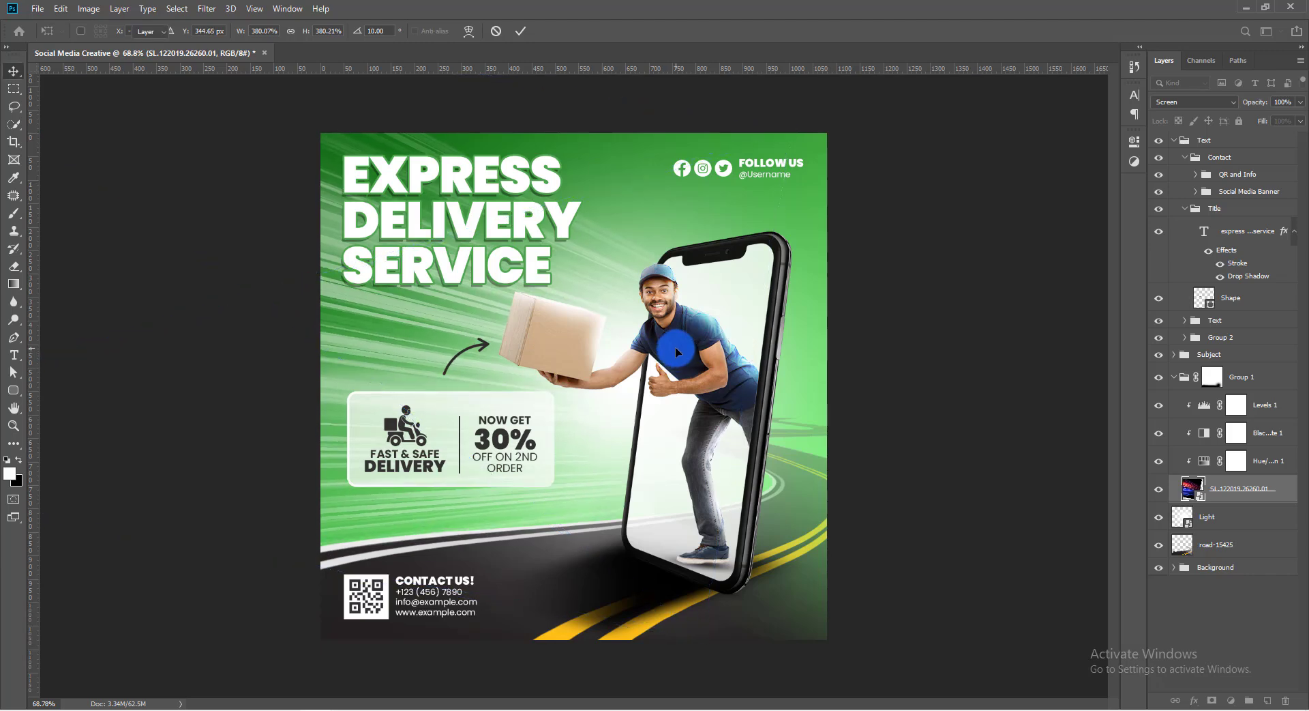
click(906, 337)
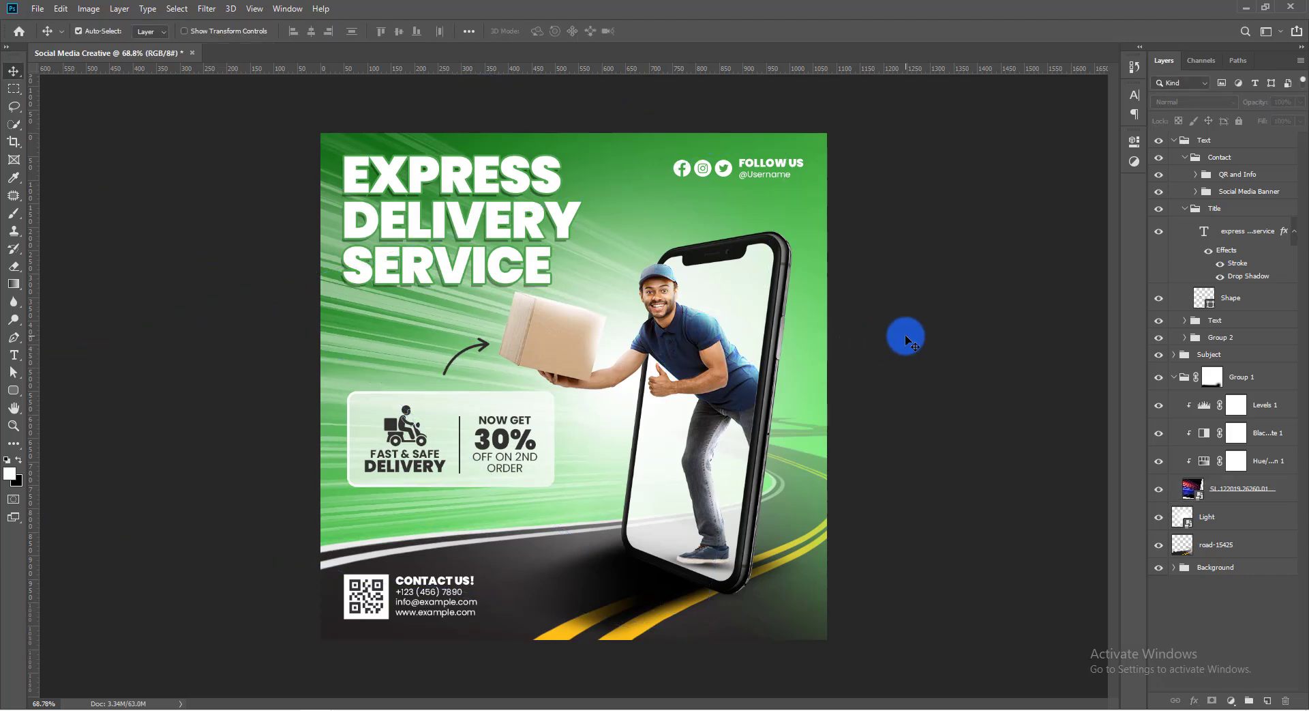
Touch up the Levels 2 layer mask around the delivery man's face with a 73 px soft brush
click(665, 295)
key(b)
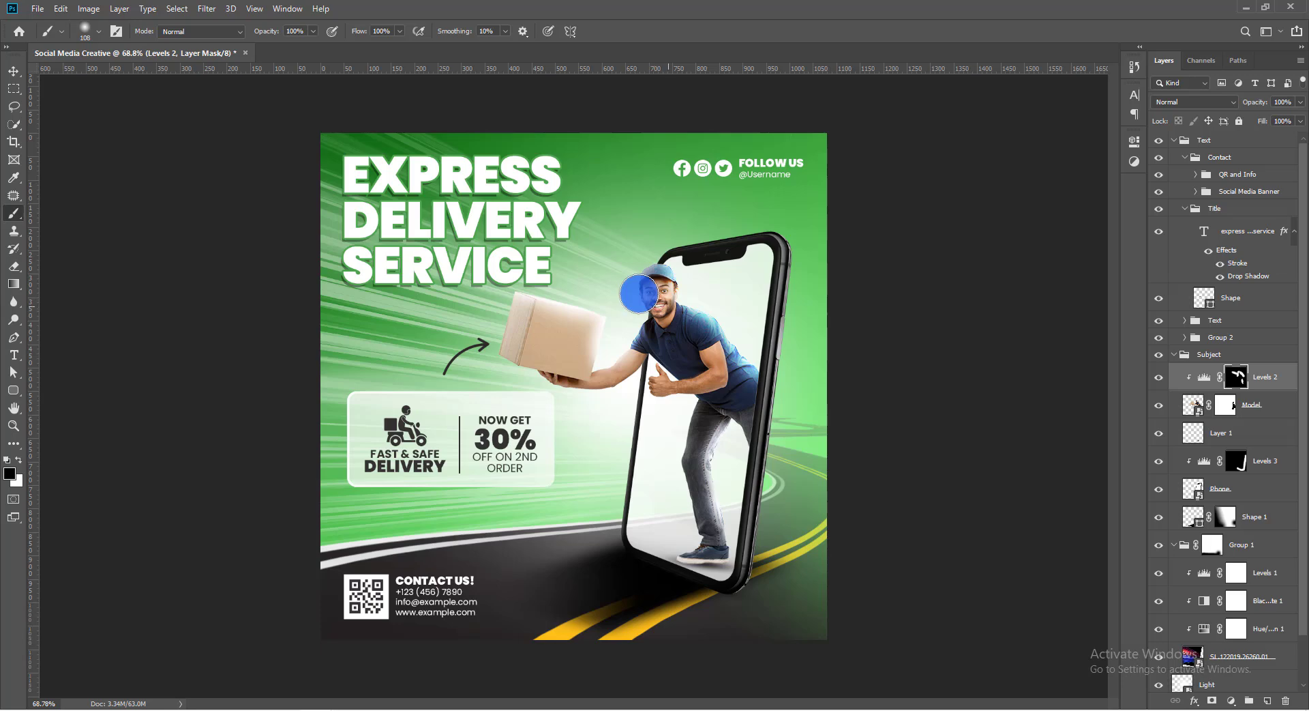
key(x)
key(bracketleft)
key(bracketleft)
key(bracketleft)
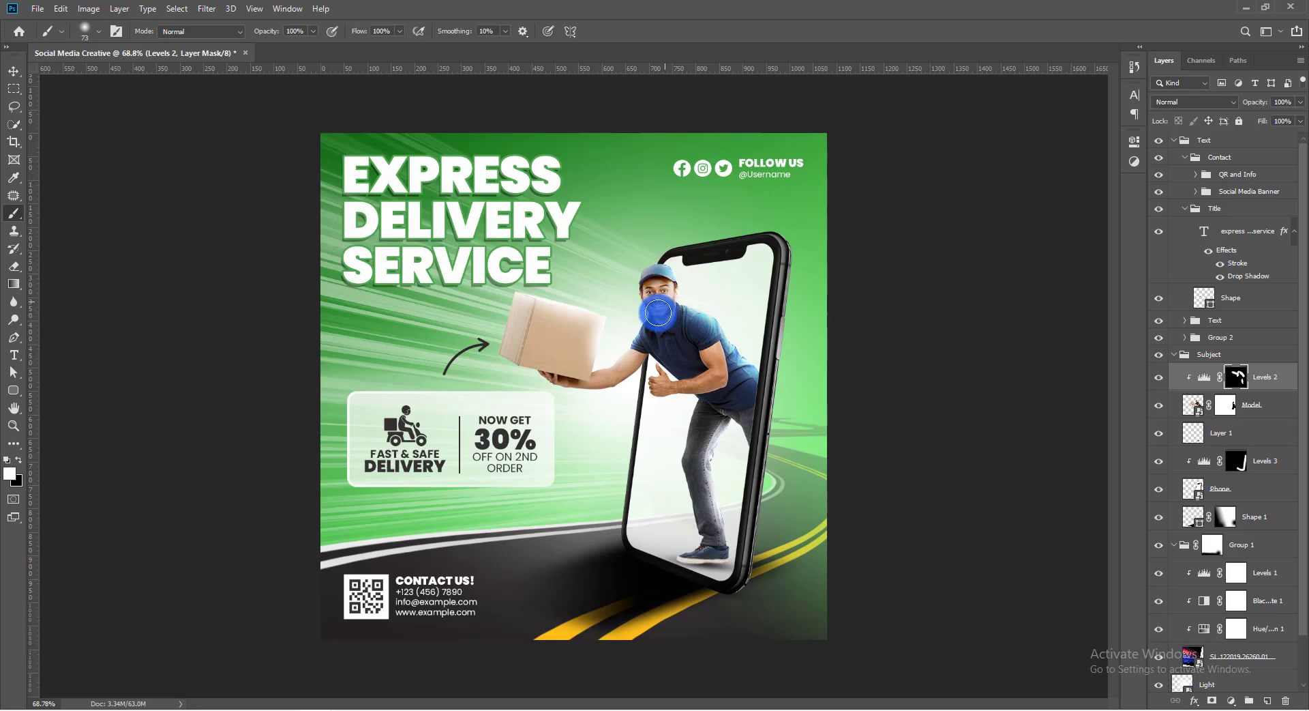
key(x)
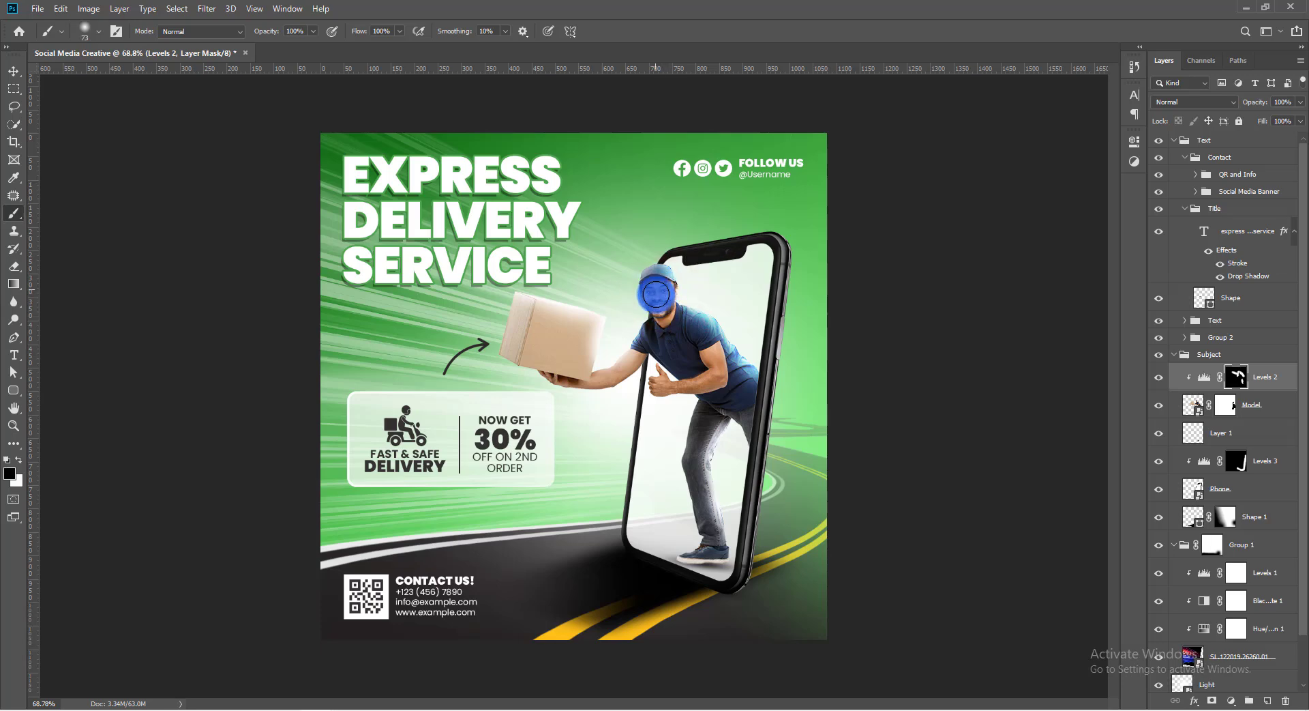
click(13, 72)
click(981, 204)
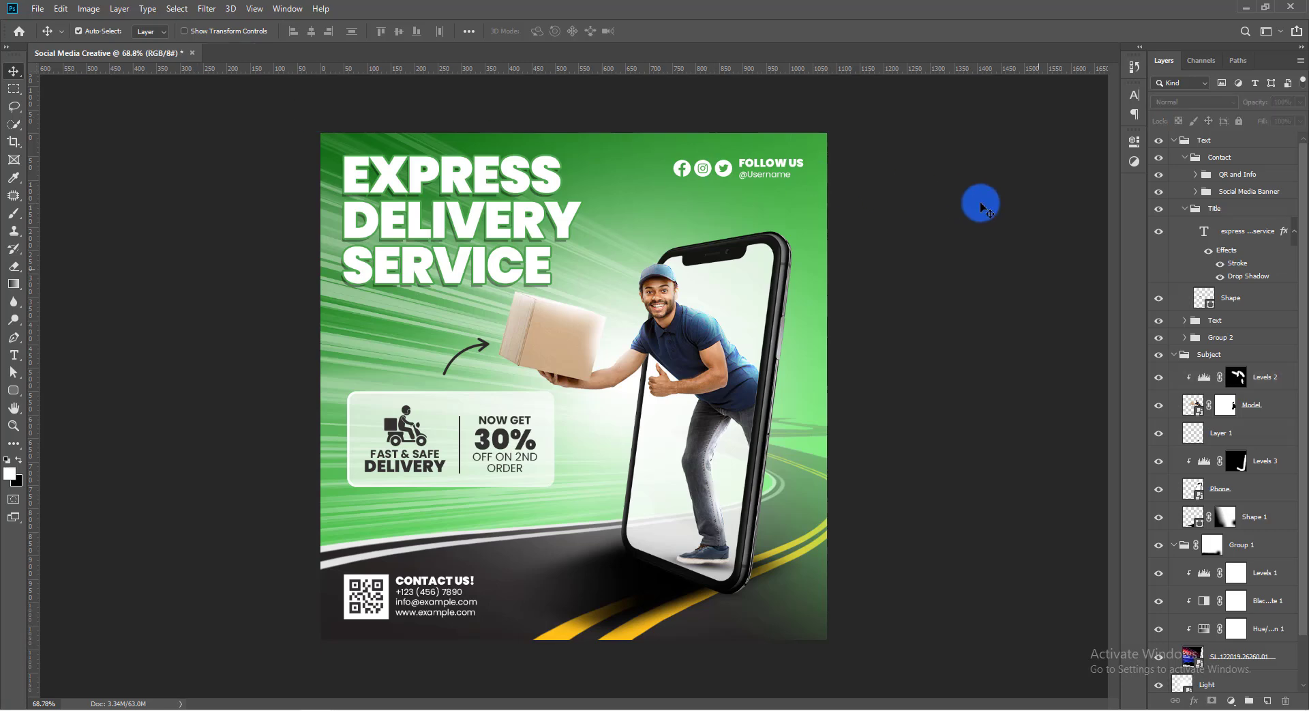
Rotate the road-15425 layer to about -1.46° and shift it slightly to the left
click(1174, 544)
click(1221, 602)
key(ctrl+t)
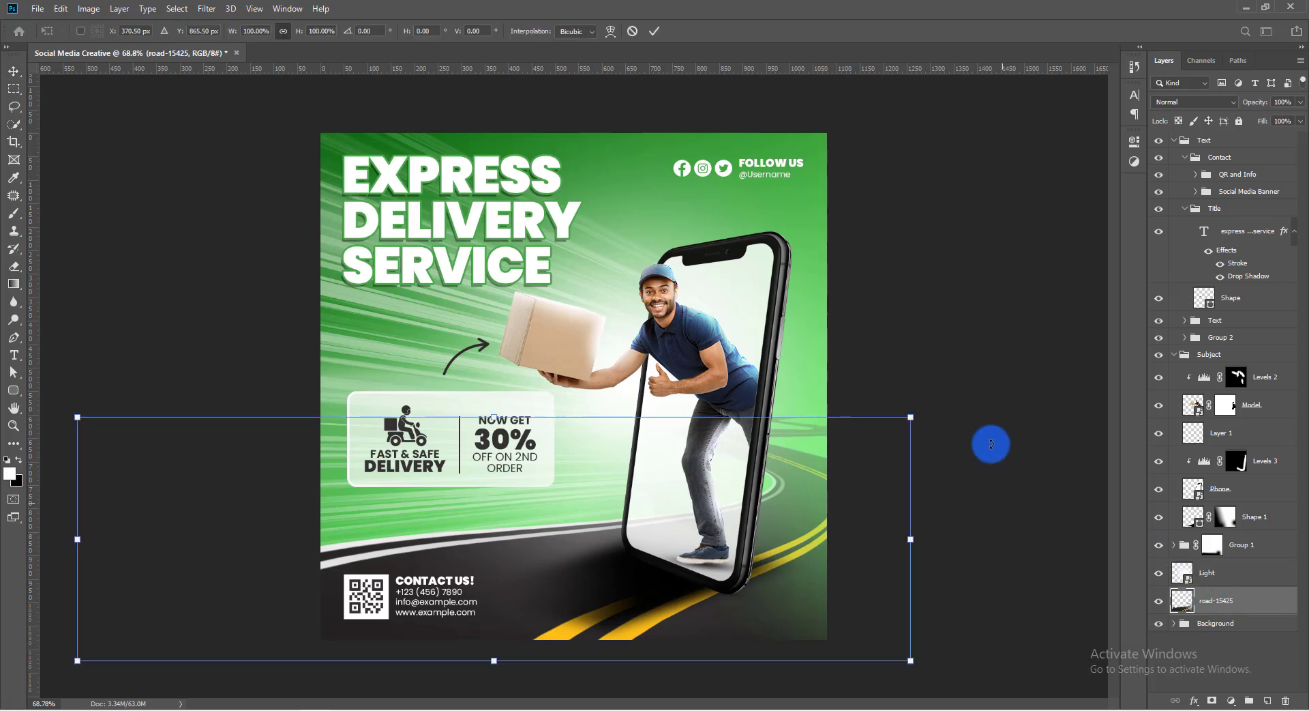
drag(991, 441, 938, 398)
drag(821, 463, 825, 460)
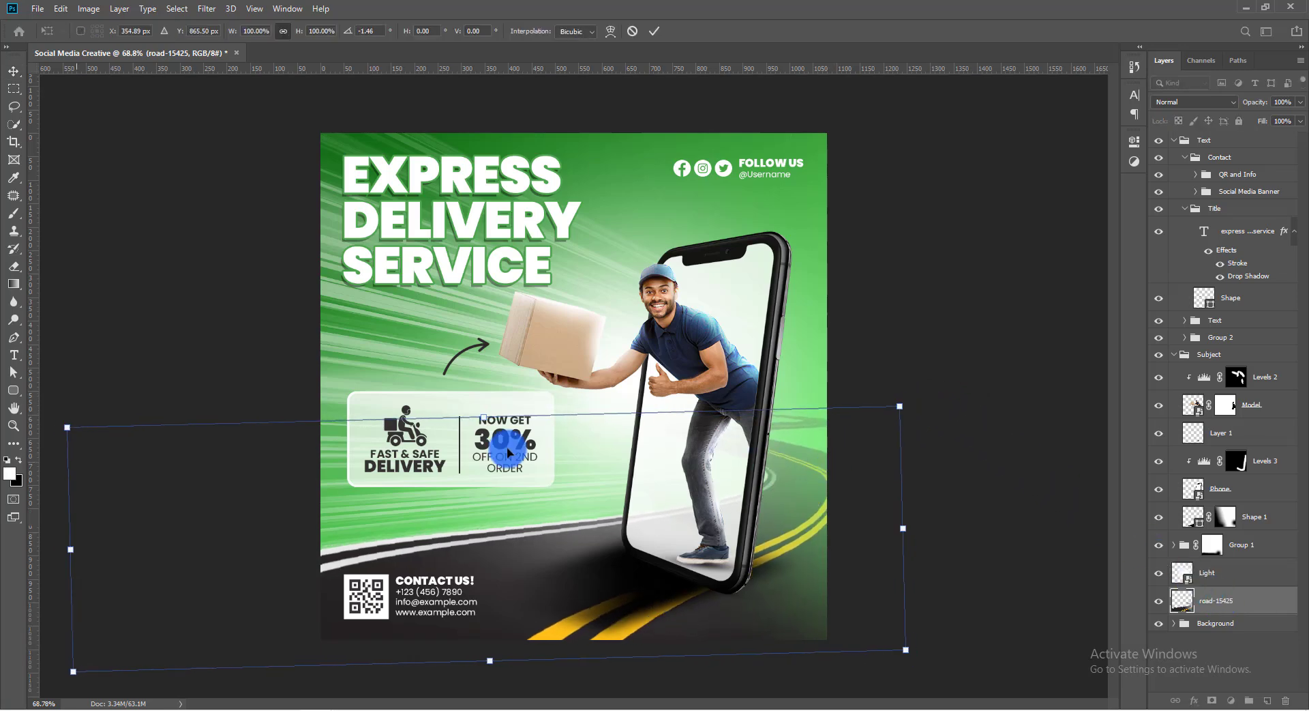
Distort the road-15425 layer by pulling its lower-left corner outward and down
drag(66, 427, 63, 387)
key(ctrl+z)
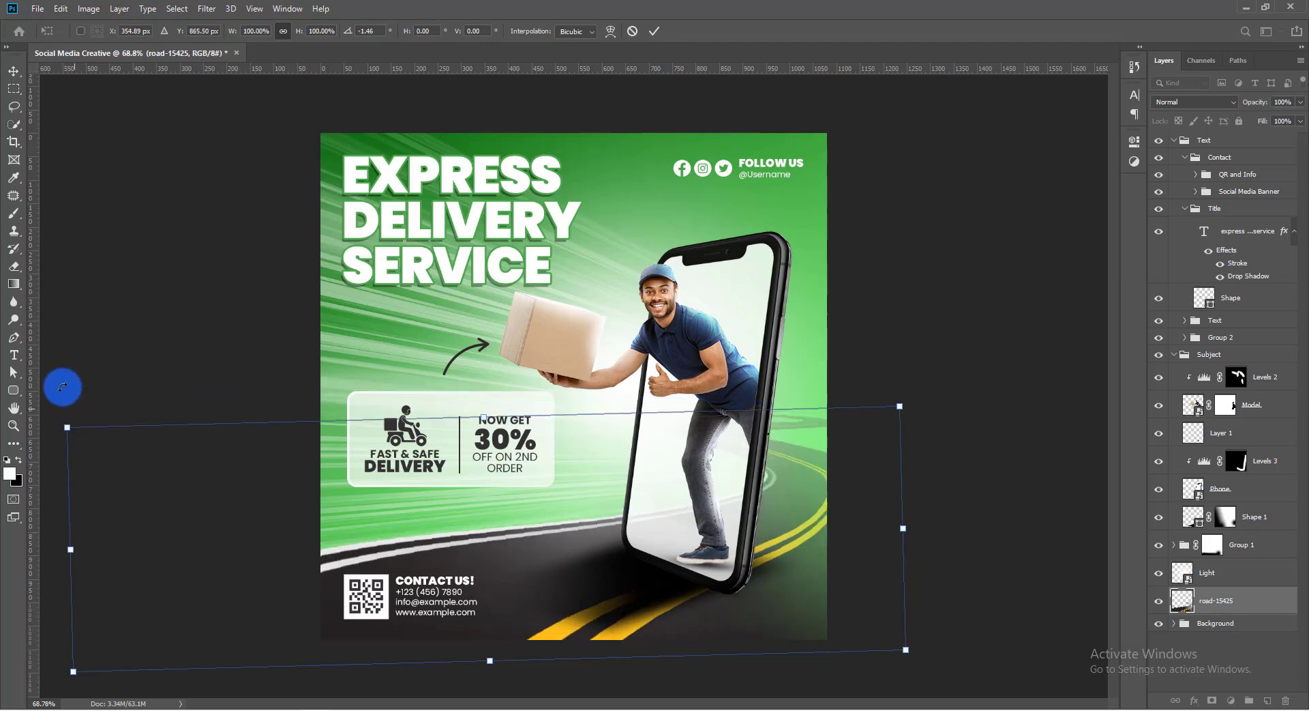
drag(74, 672, 7, 695)
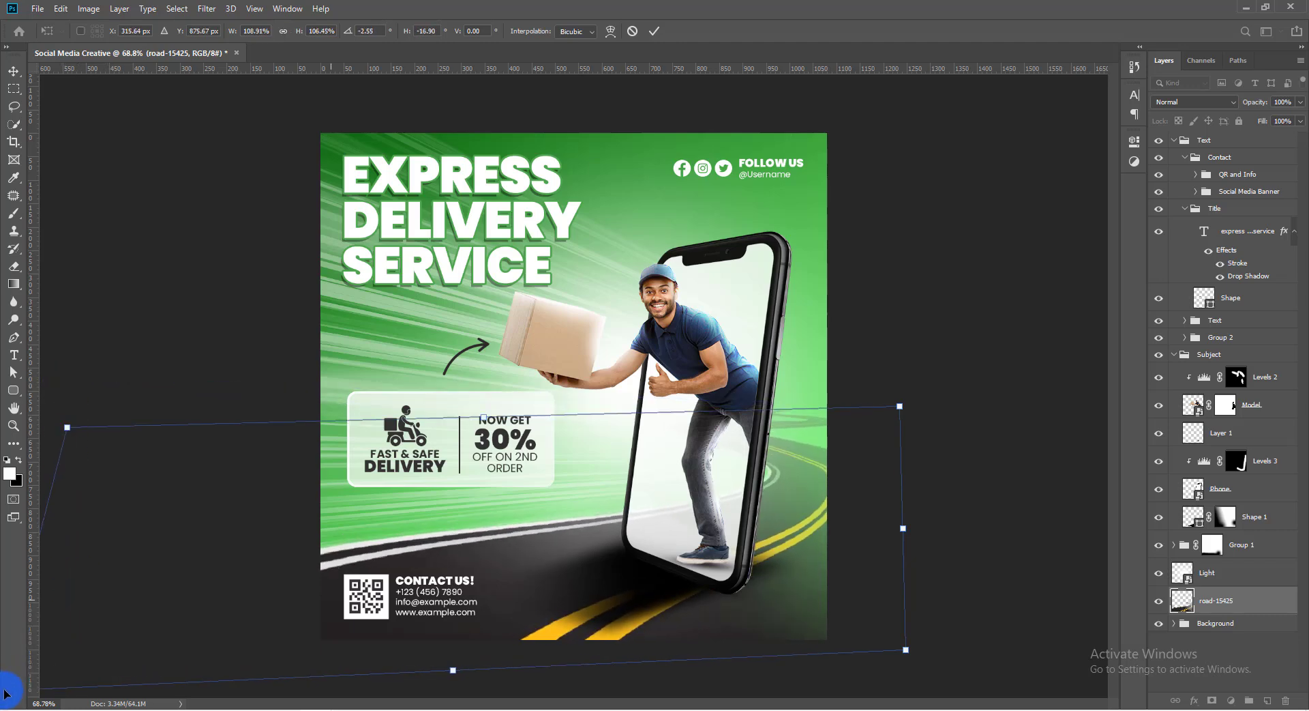
key(Return)
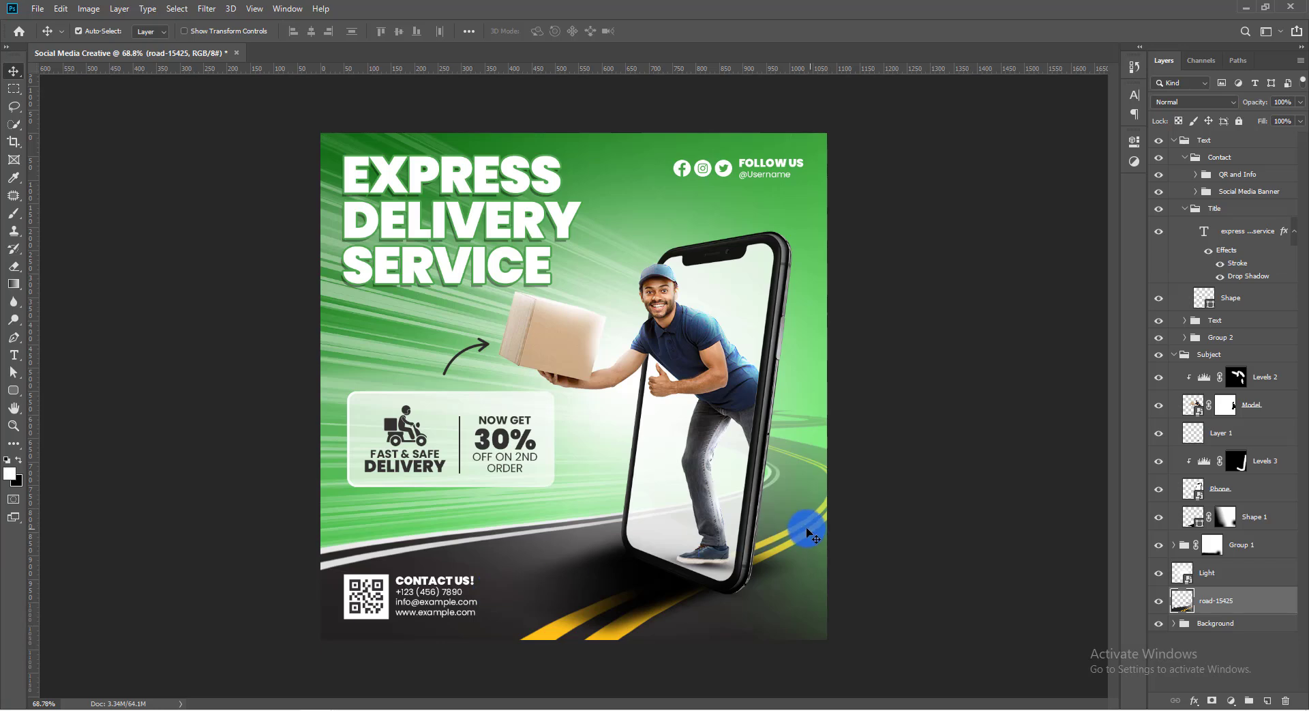
click(926, 324)
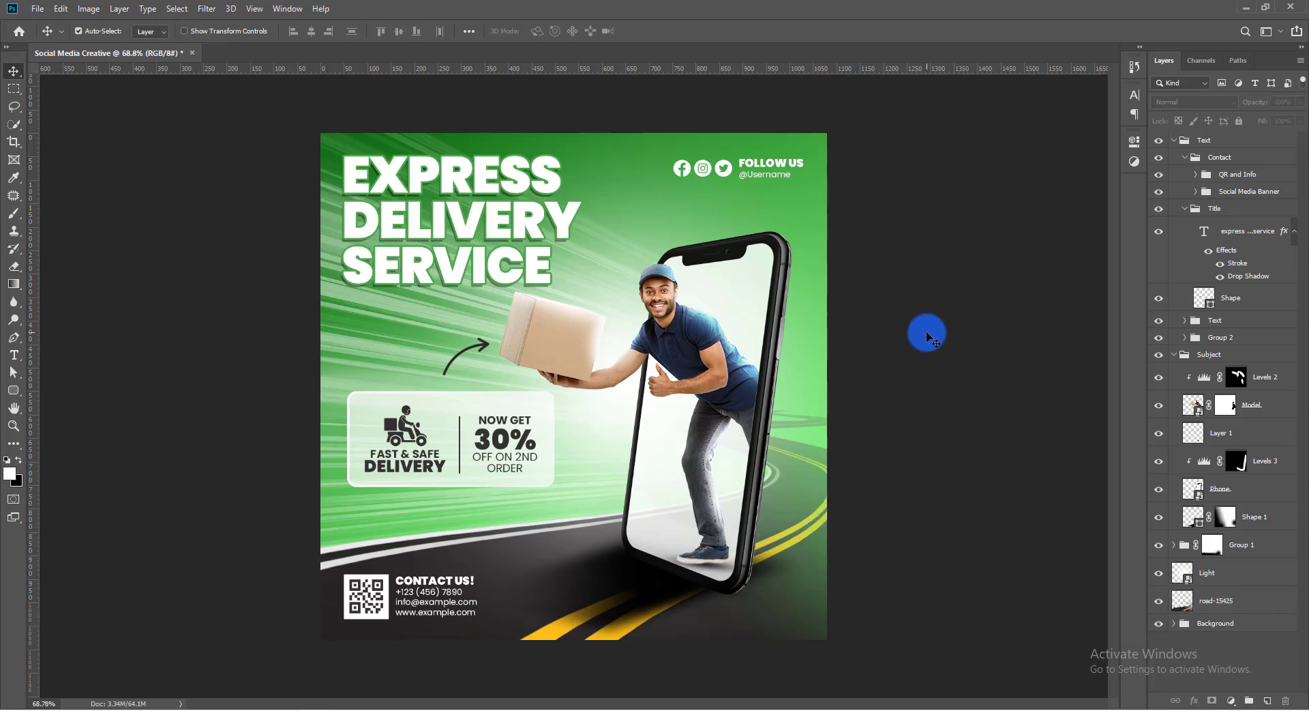